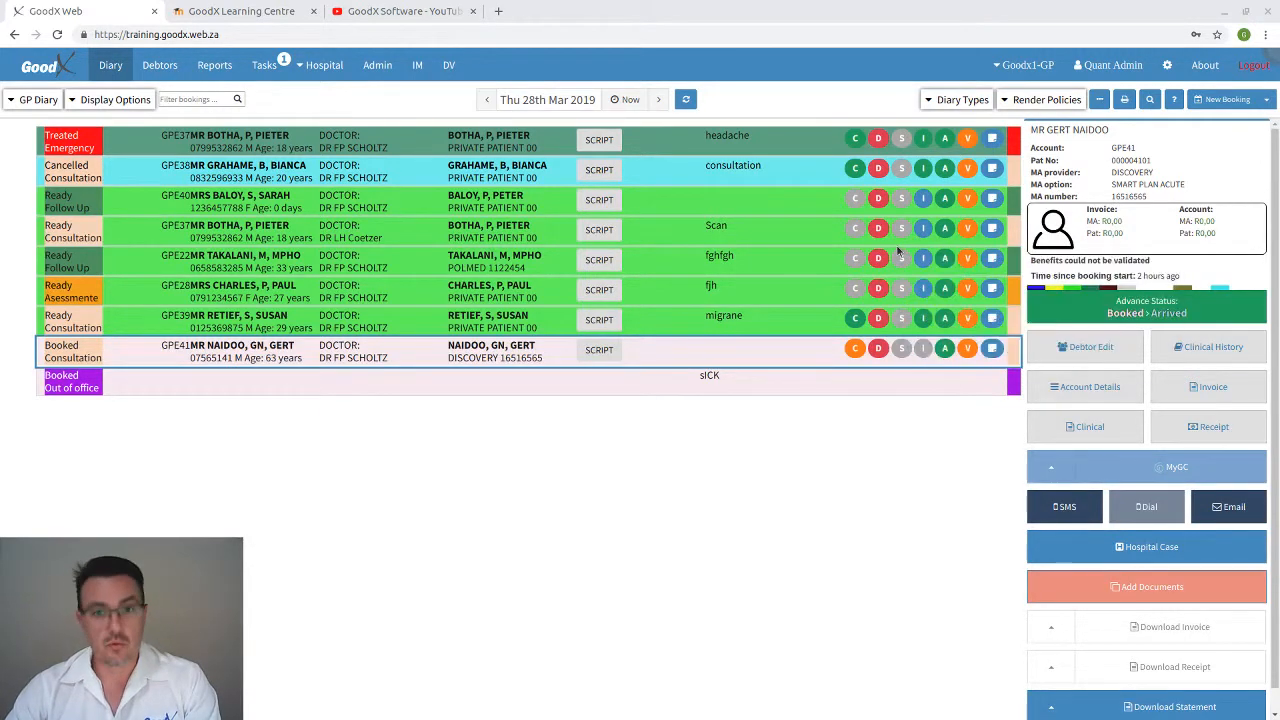
Switch to the GoodX Learning Centre and open the Medical & Dental manual in the GoodX Web section of the bookcase
click(238, 13)
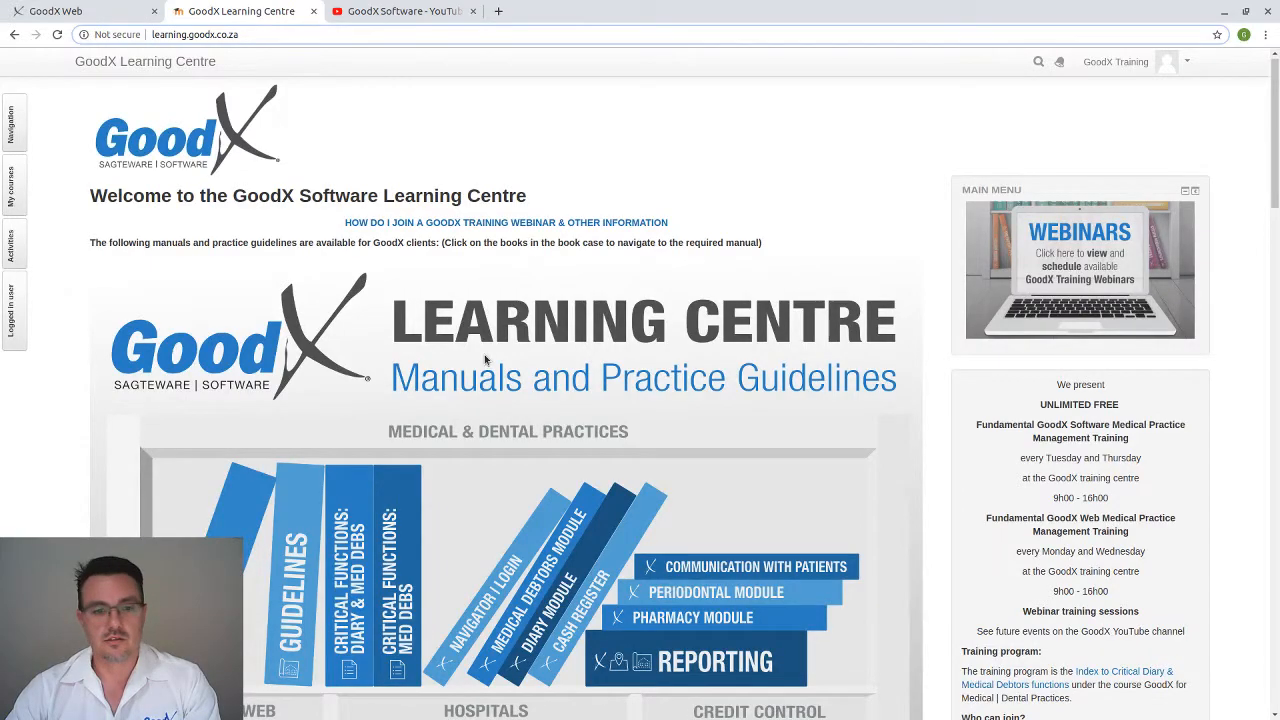
scroll(484, 354, down, 2)
scroll(367, 408, down, 2)
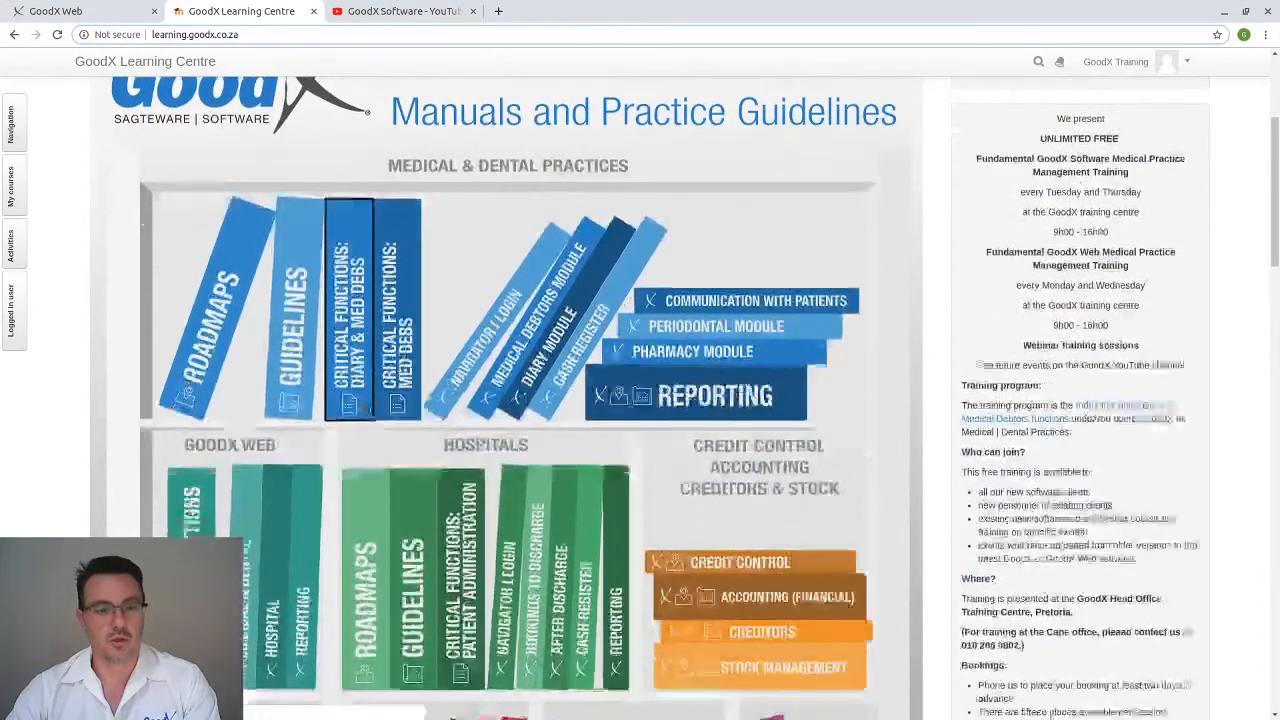
scroll(330, 370, up, 1)
scroll(324, 358, down, 1)
scroll(323, 360, down, 2)
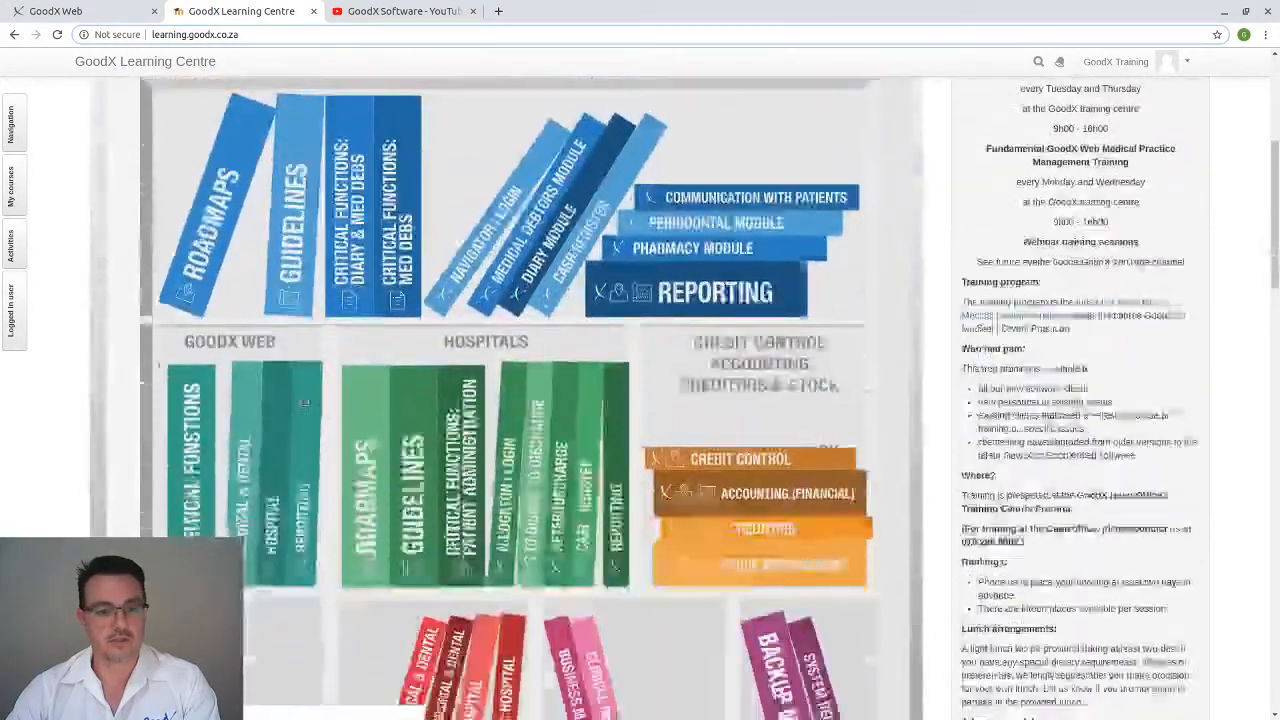
click(246, 383)
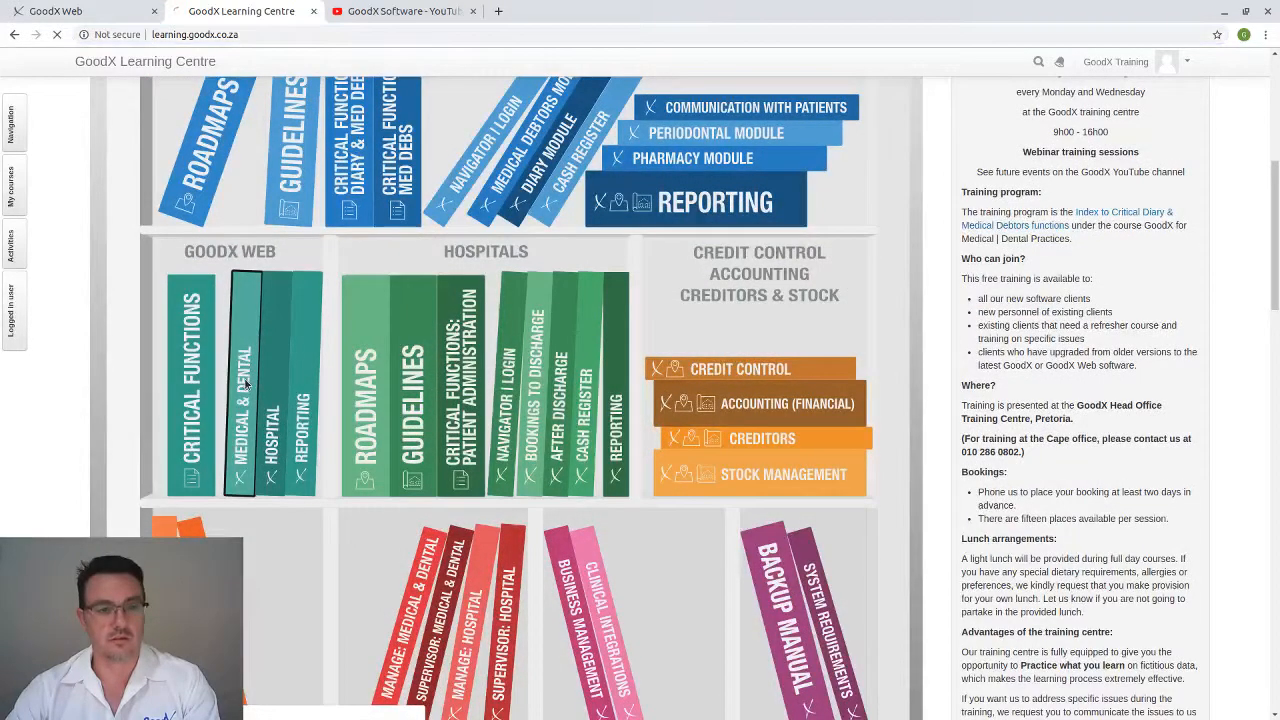
Examine the Appointments and Diary Administration topics listed in the GoodX Web user manual
scroll(452, 337, down, 1)
scroll(452, 337, down, 6)
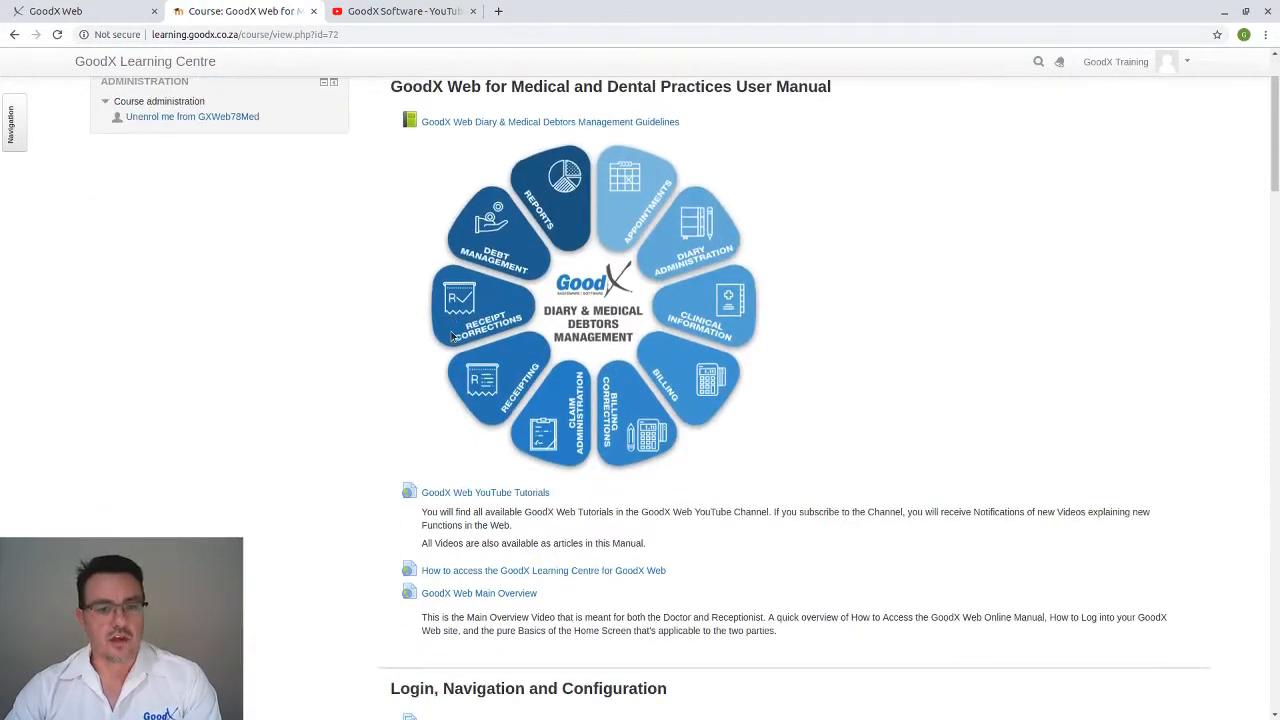
scroll(450, 334, down, 2)
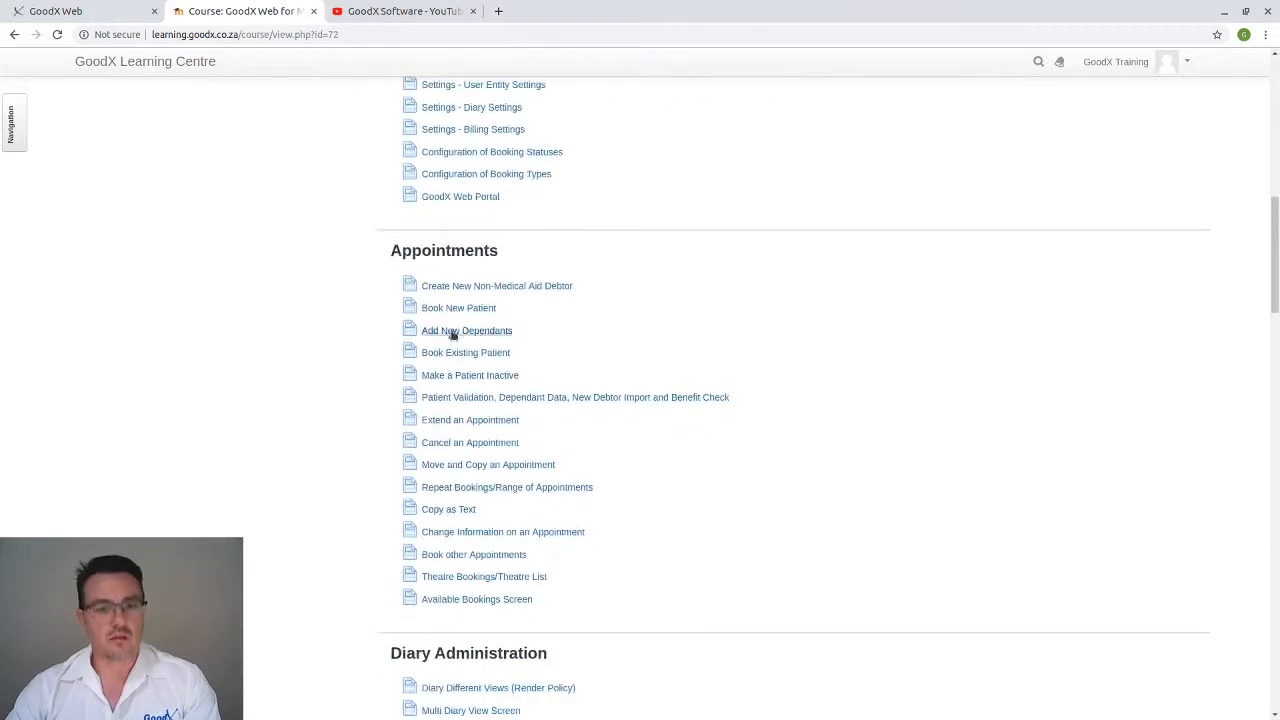
scroll(456, 370, down, 1)
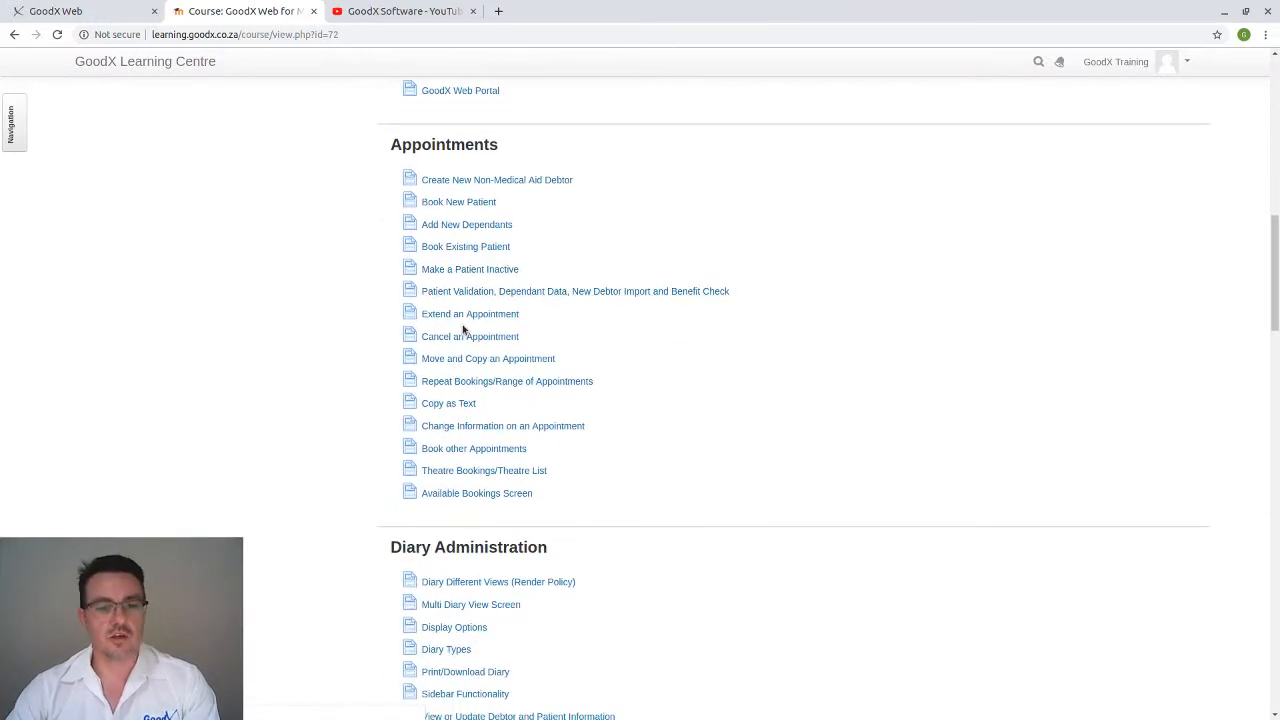
scroll(466, 320, down, 1)
scroll(467, 320, down, 2)
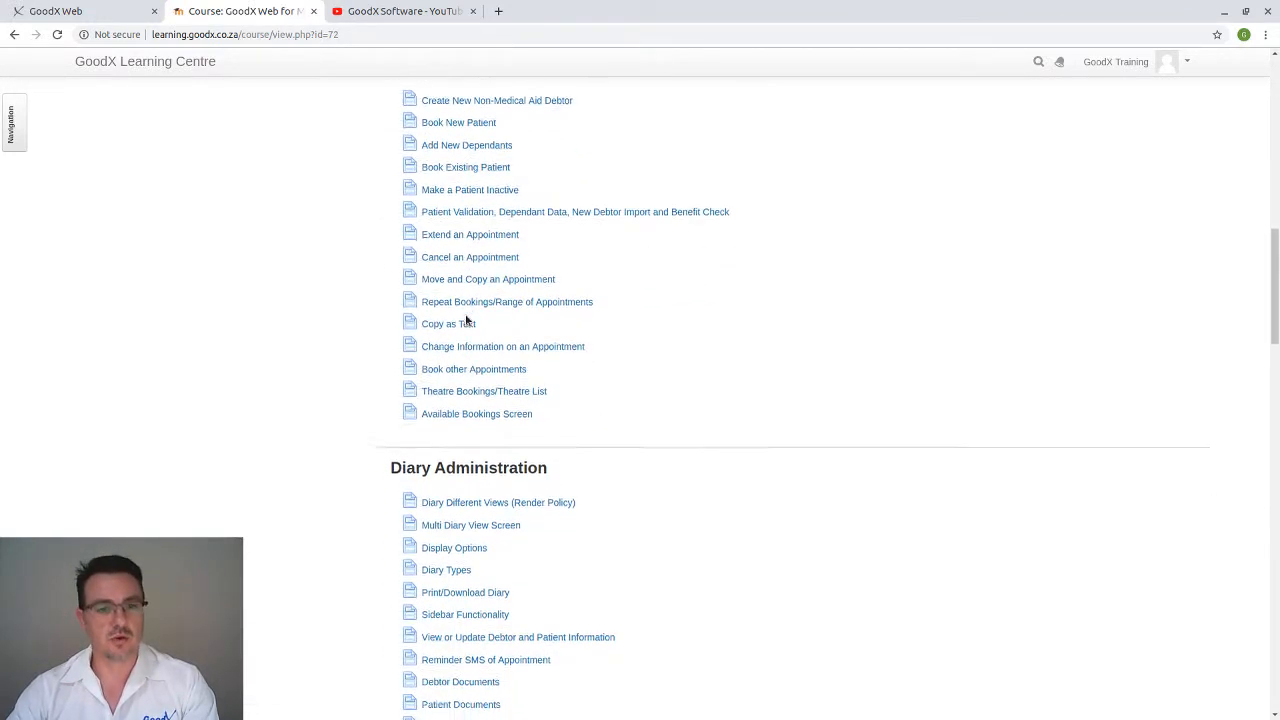
scroll(472, 231, up, 2)
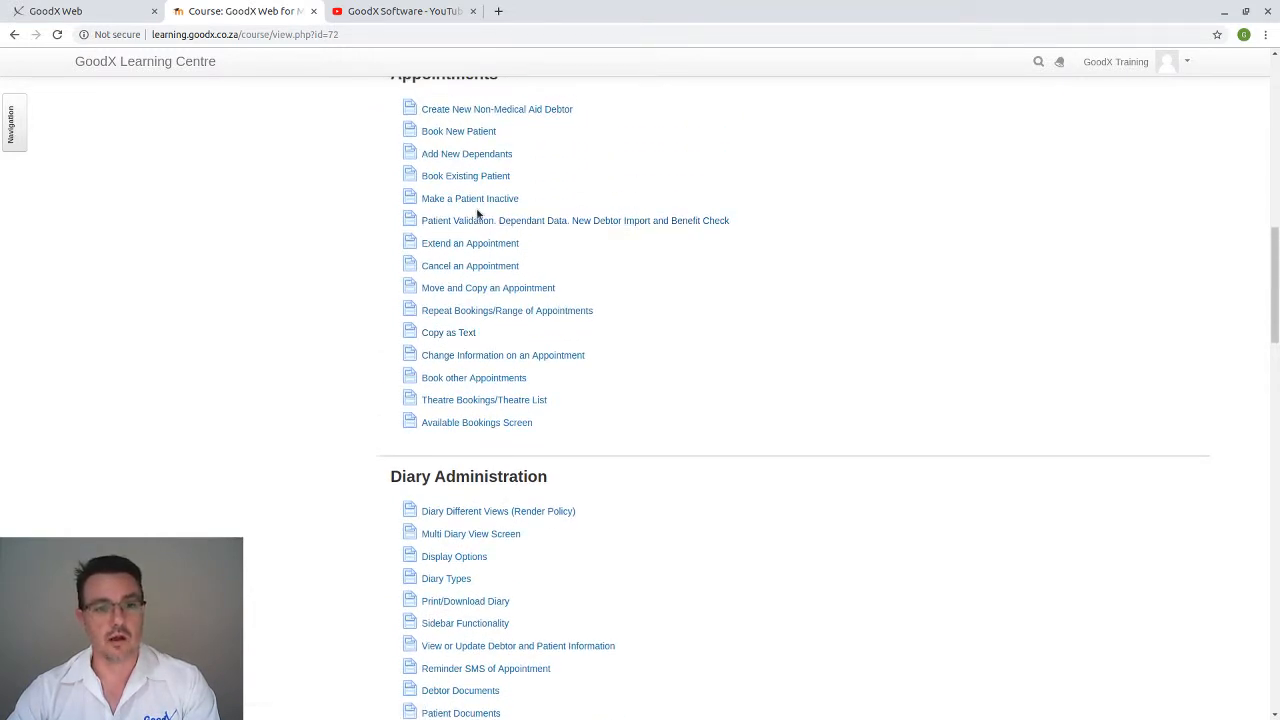
scroll(481, 240, down, 6)
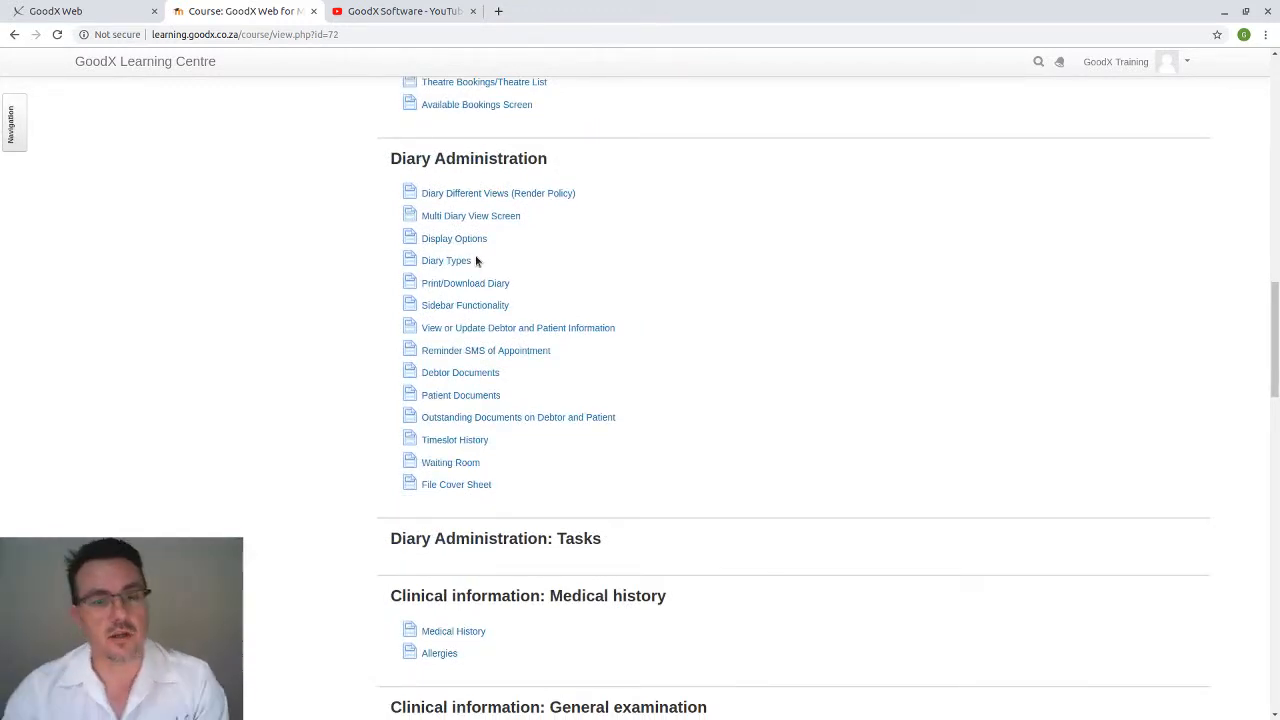
scroll(490, 210, down, 2)
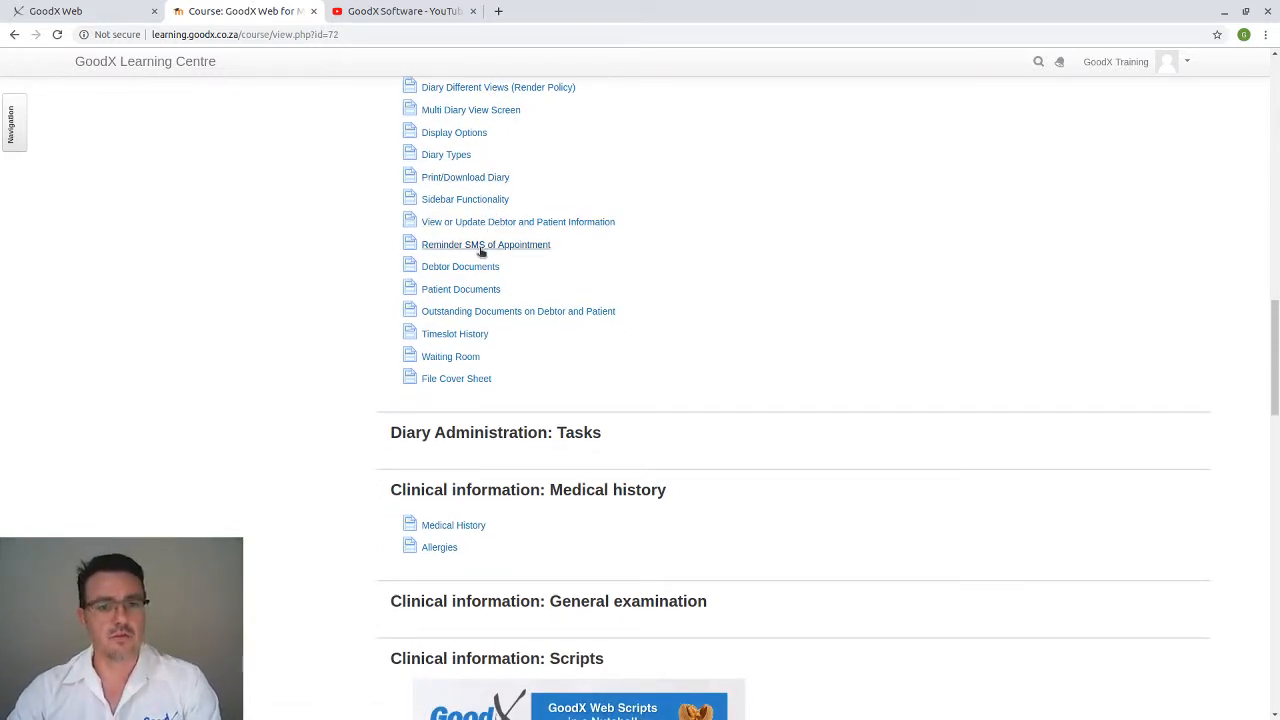
Examine the manual's Clinical information sections, including Medical history, Scripts, Other clinical forms and Clinical history
scroll(480, 252, down, 5)
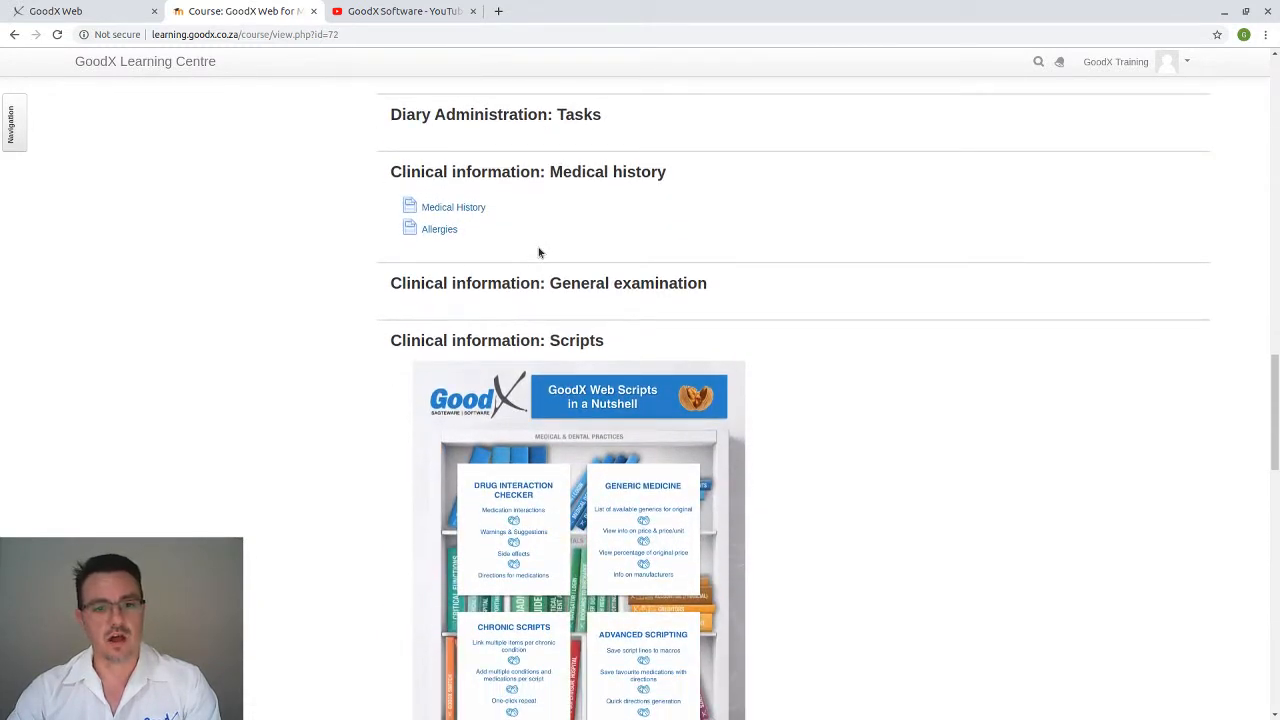
scroll(538, 252, down, 1)
scroll(538, 252, down, 1)
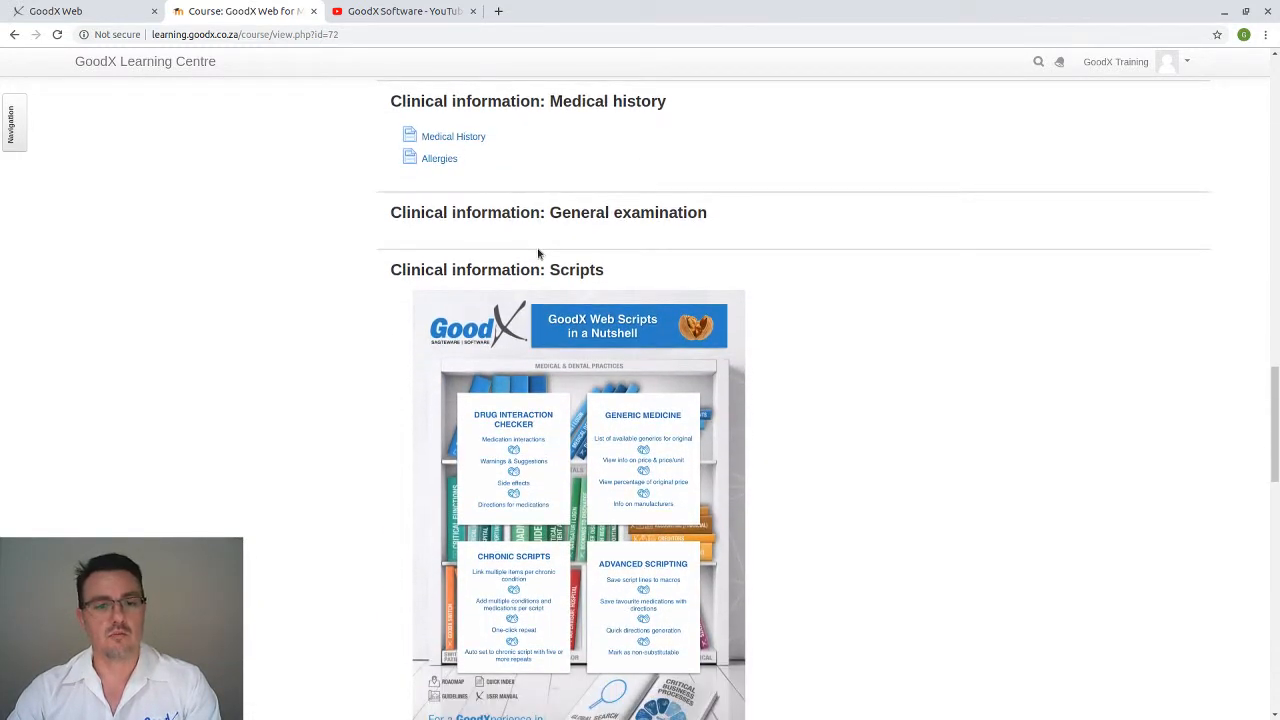
scroll(538, 252, down, 1)
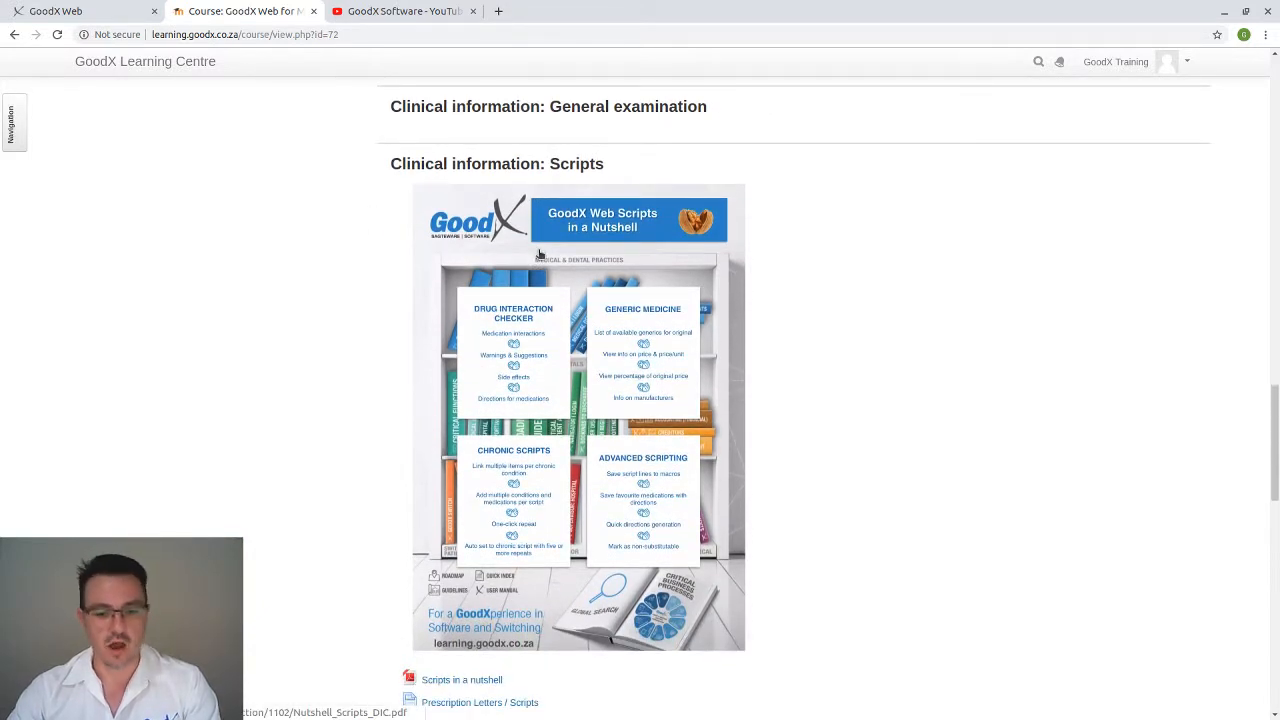
scroll(538, 254, down, 2)
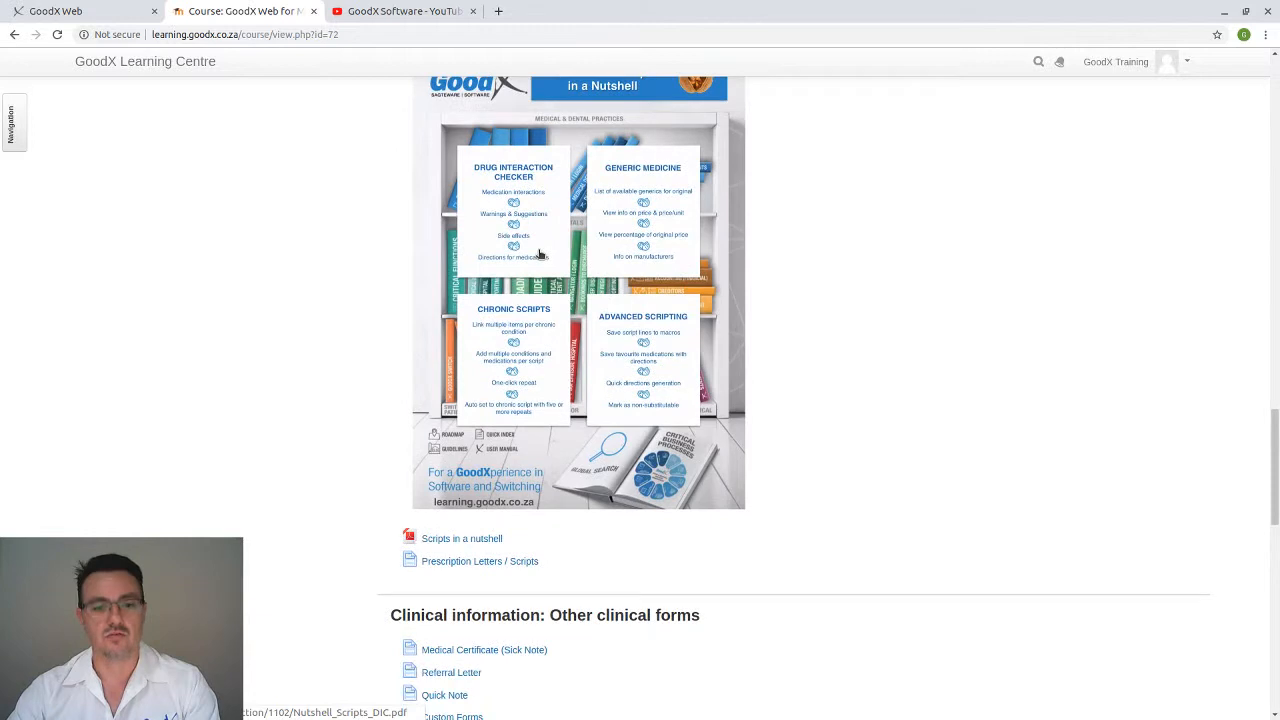
scroll(538, 254, down, 1)
scroll(538, 254, down, 1)
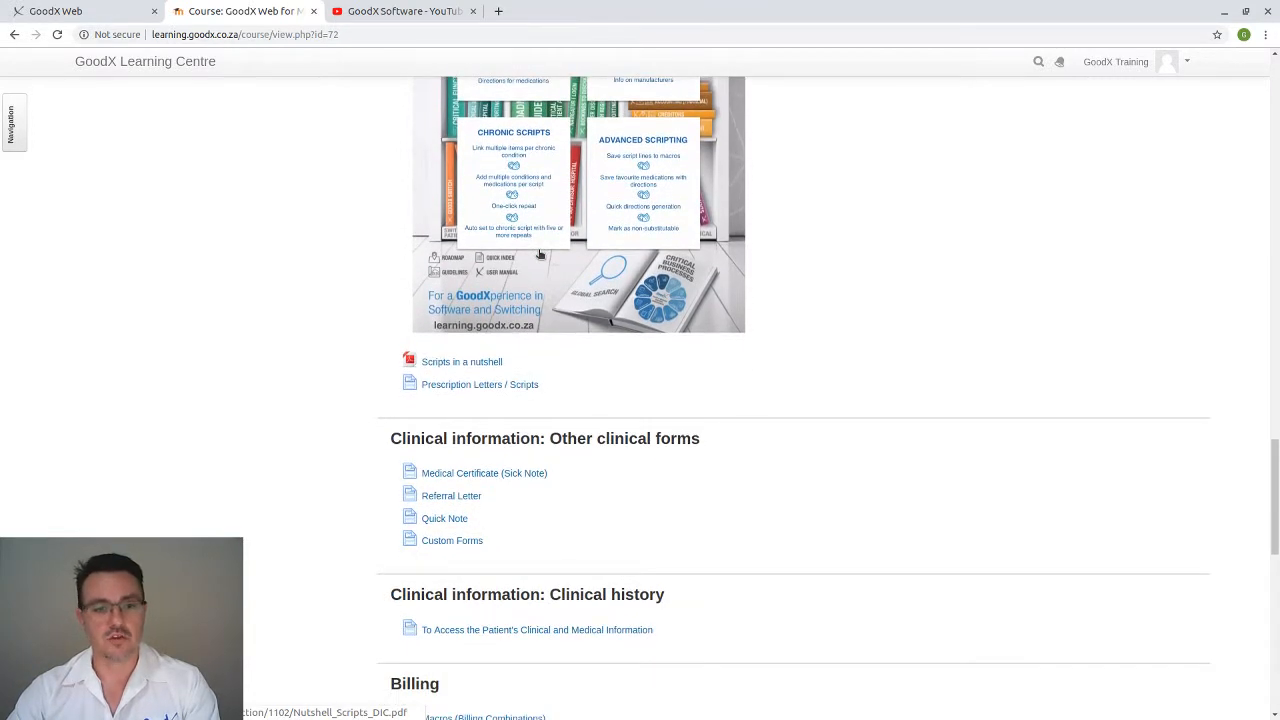
scroll(538, 254, up, 2)
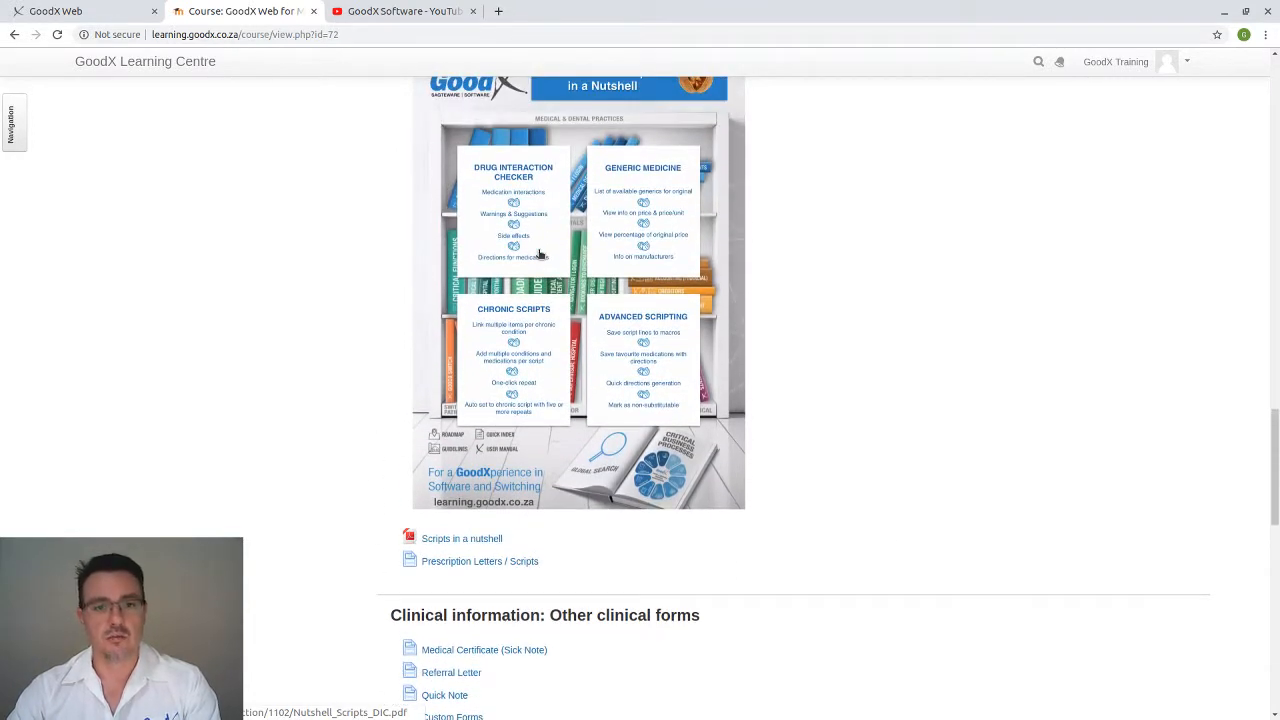
scroll(538, 254, down, 1)
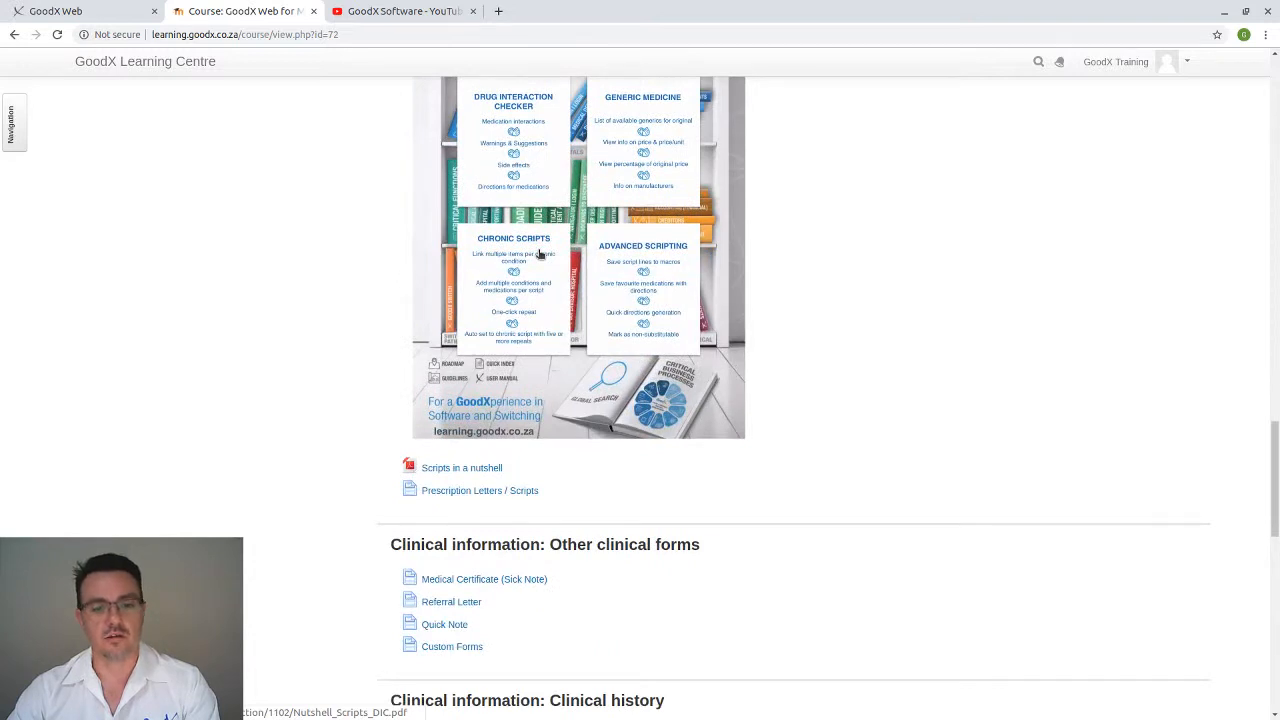
scroll(538, 254, down, 1)
scroll(538, 254, down, 1)
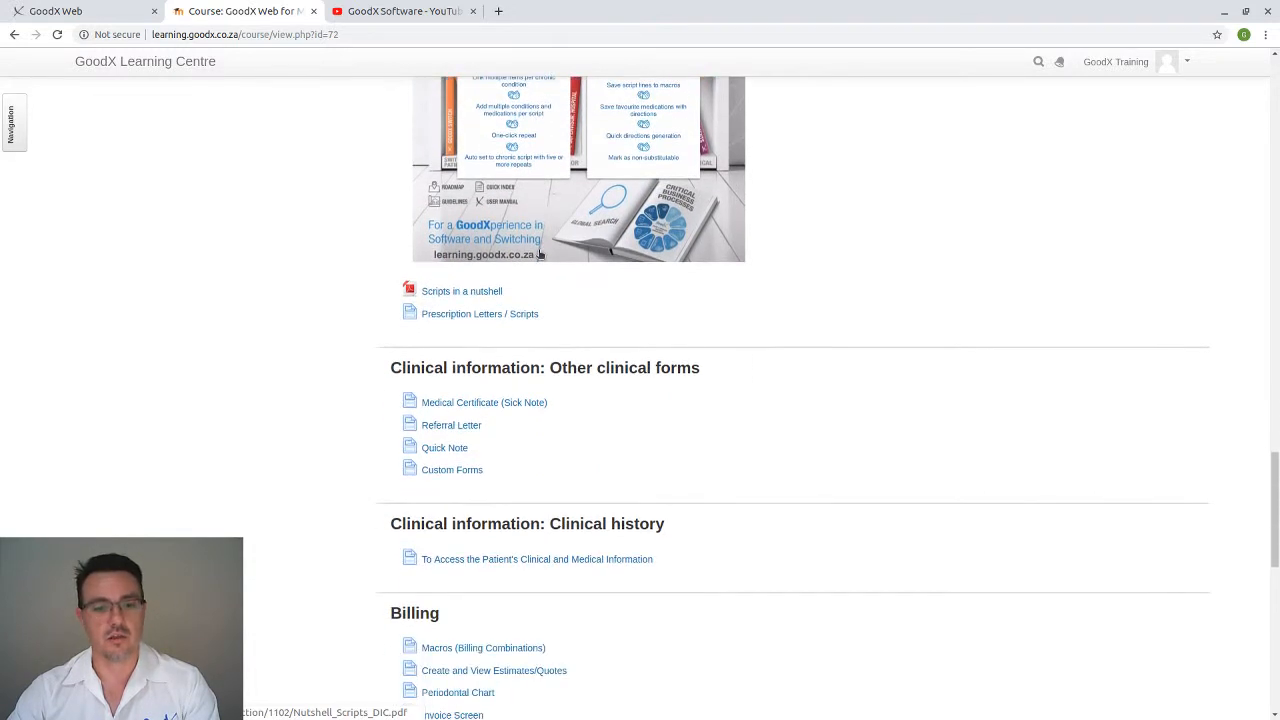
scroll(538, 254, down, 1)
scroll(538, 254, down, 1)
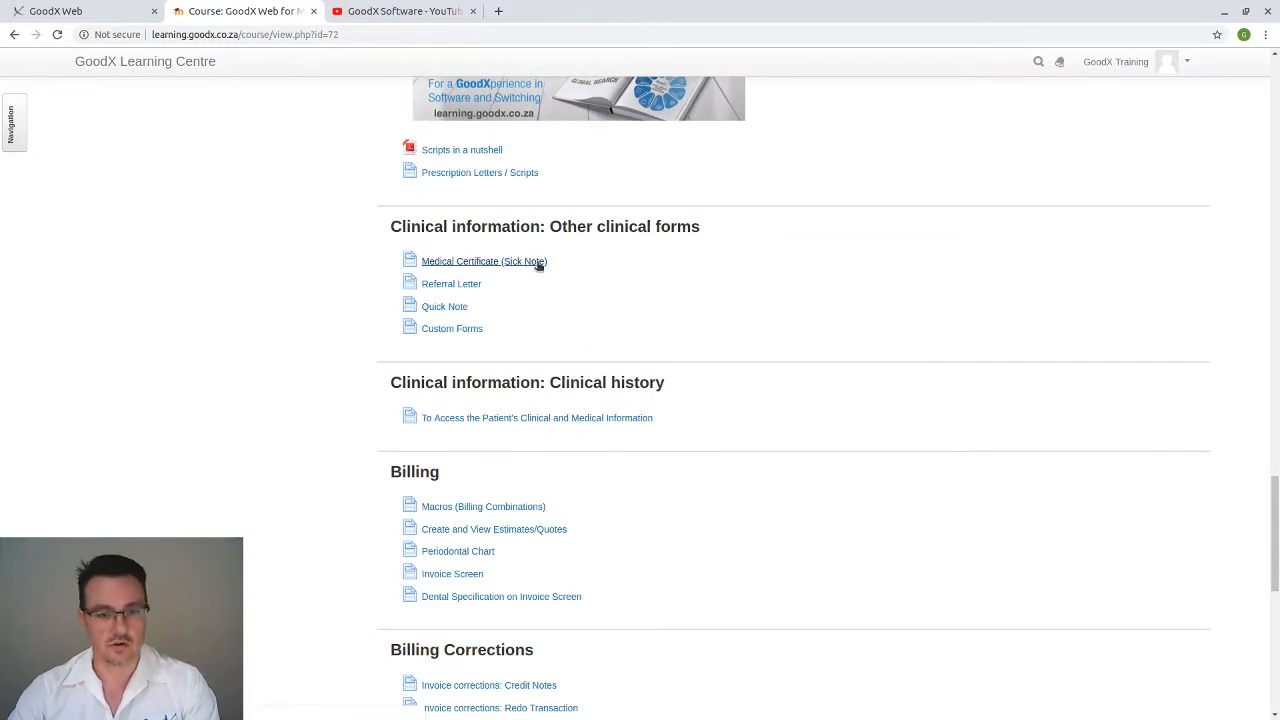
scroll(538, 264, down, 2)
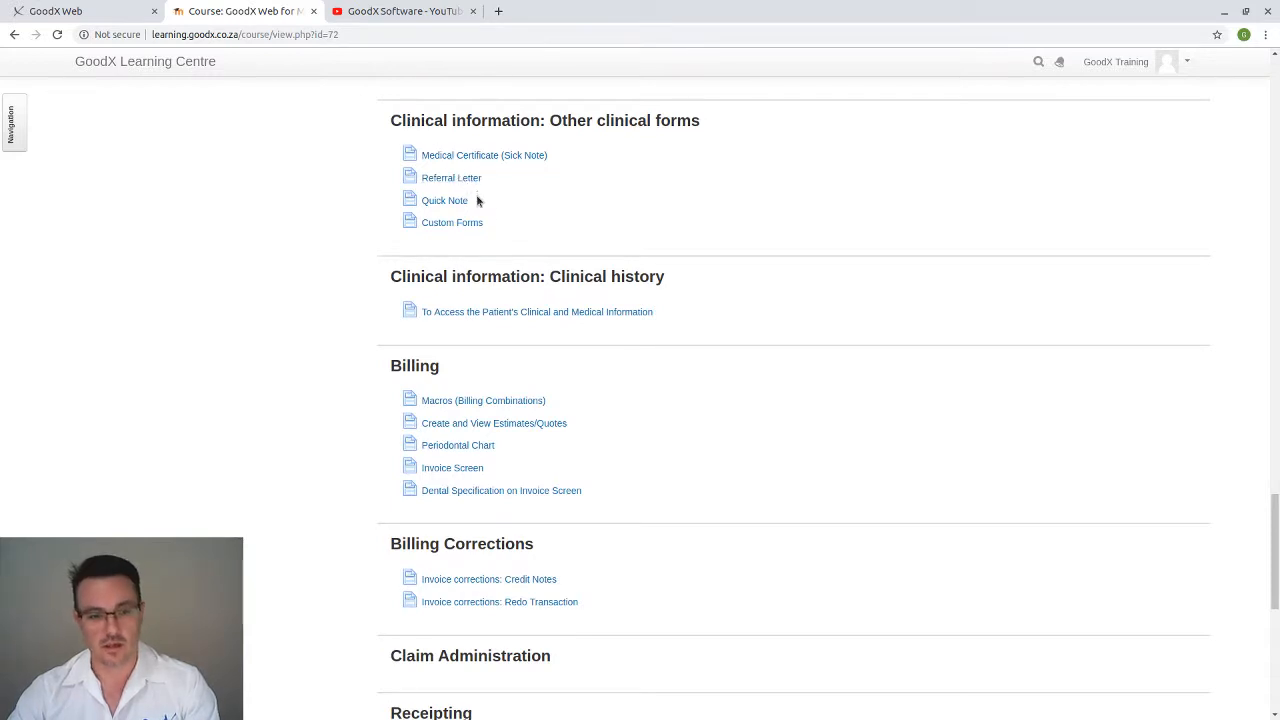
Switch back to GoodX Web and open the selected booked patient's clinical case, acknowledging the patient warning
click(104, 12)
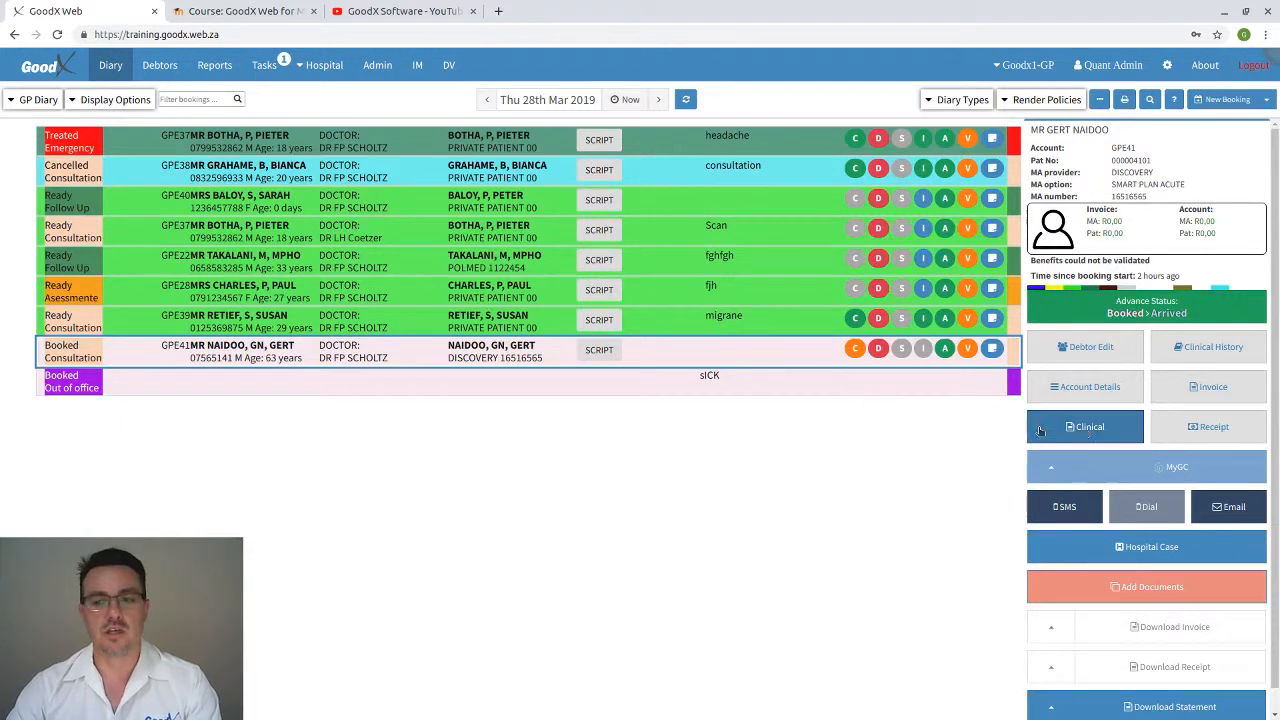
click(1085, 426)
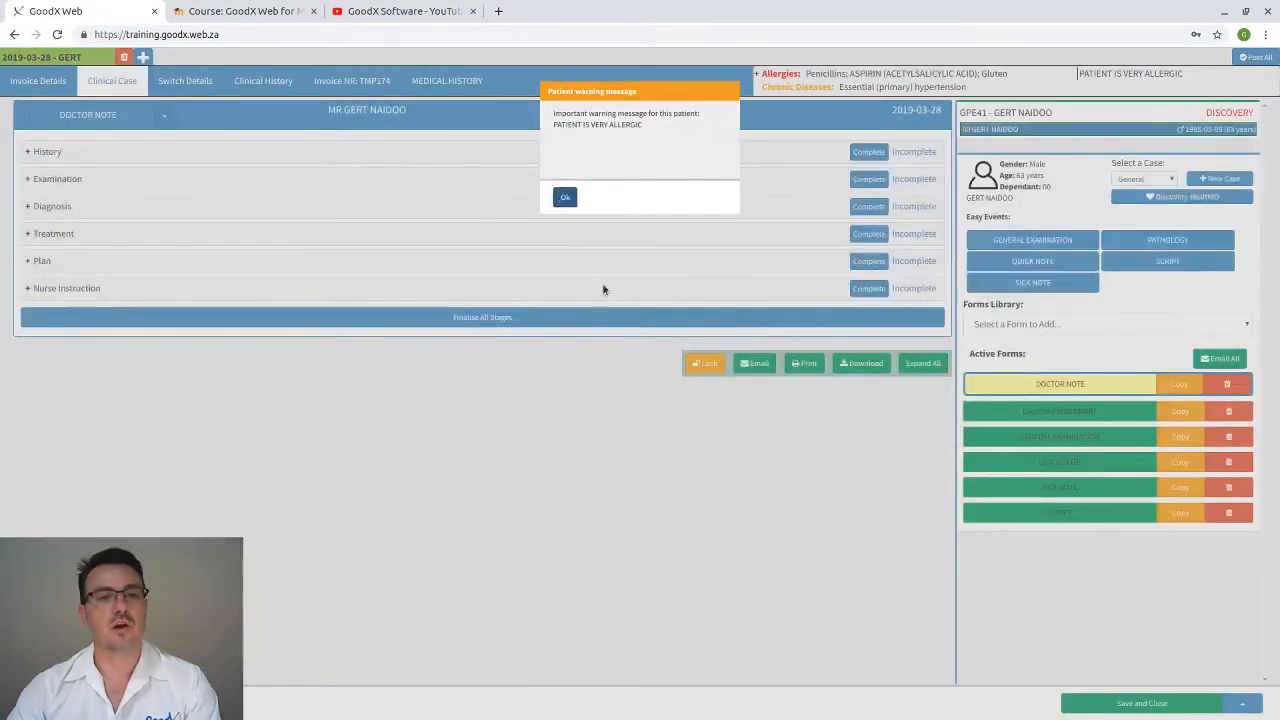
click(567, 197)
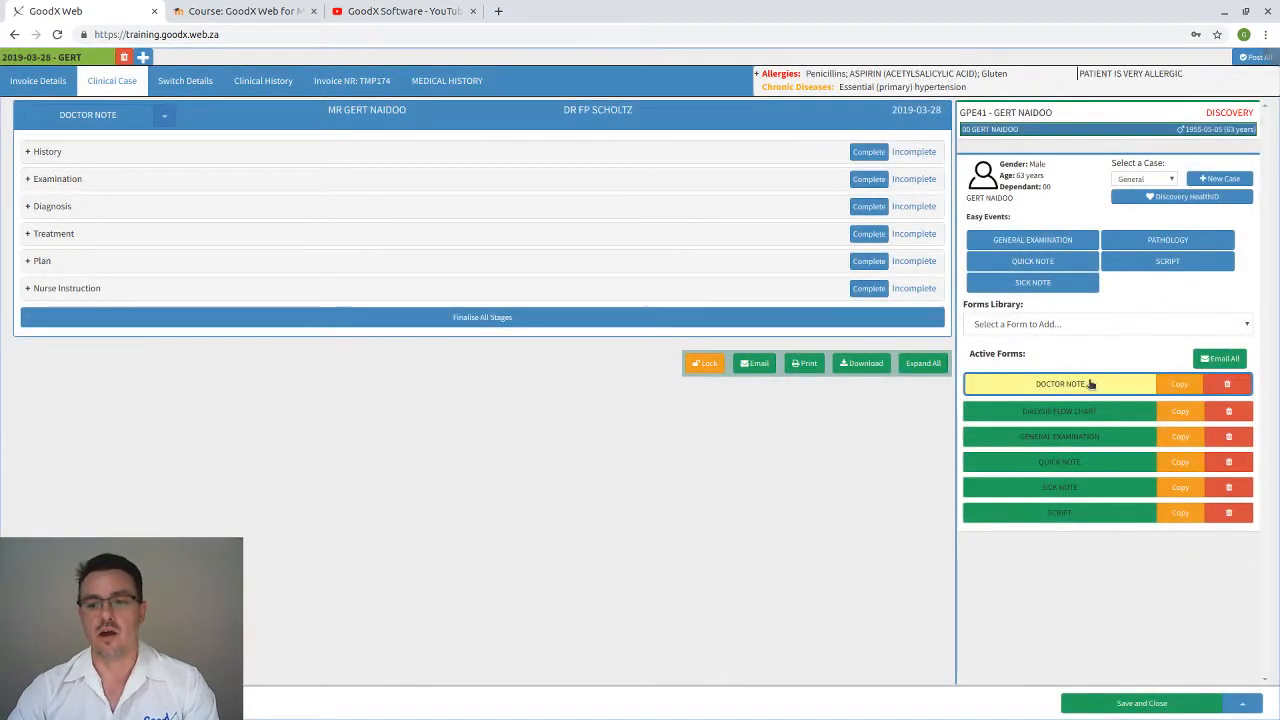
Delete the Doctor Note from the active forms and view the forms available in the Forms Library
click(1208, 387)
click(620, 194)
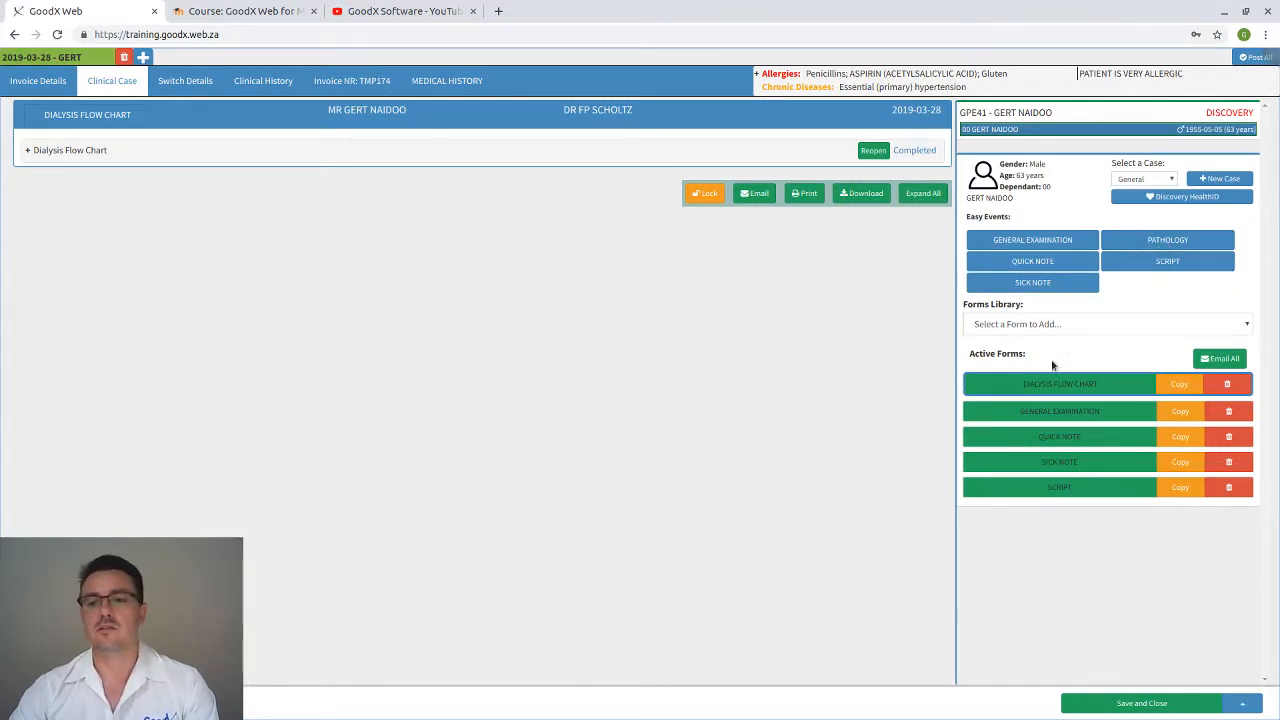
click(1060, 328)
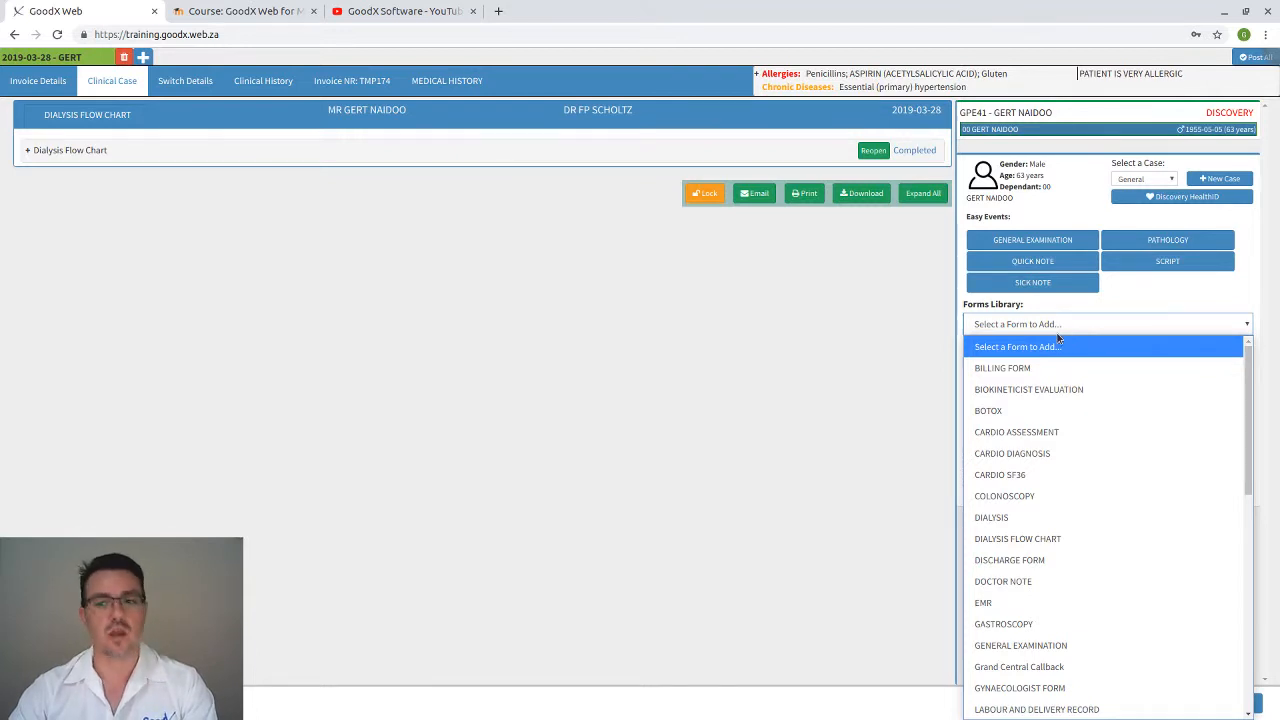
click(1071, 330)
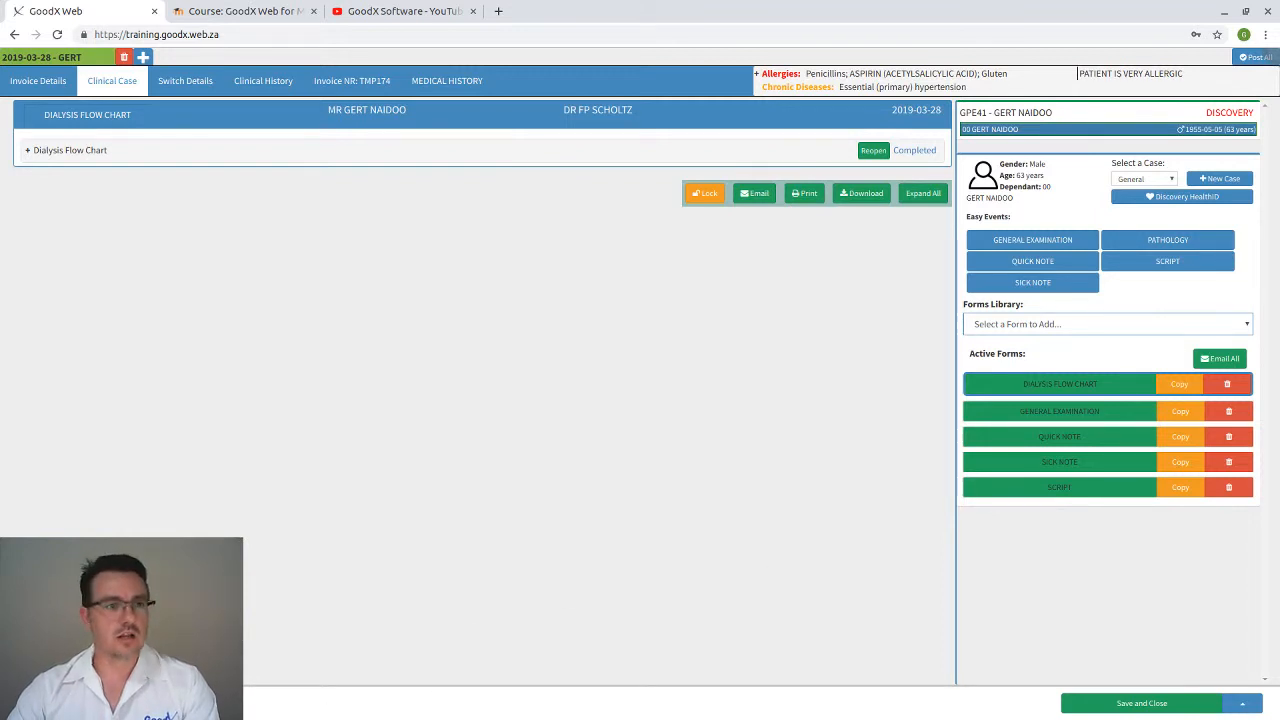
Leave the clinical case and discard its unsaved changes
click(52, 703)
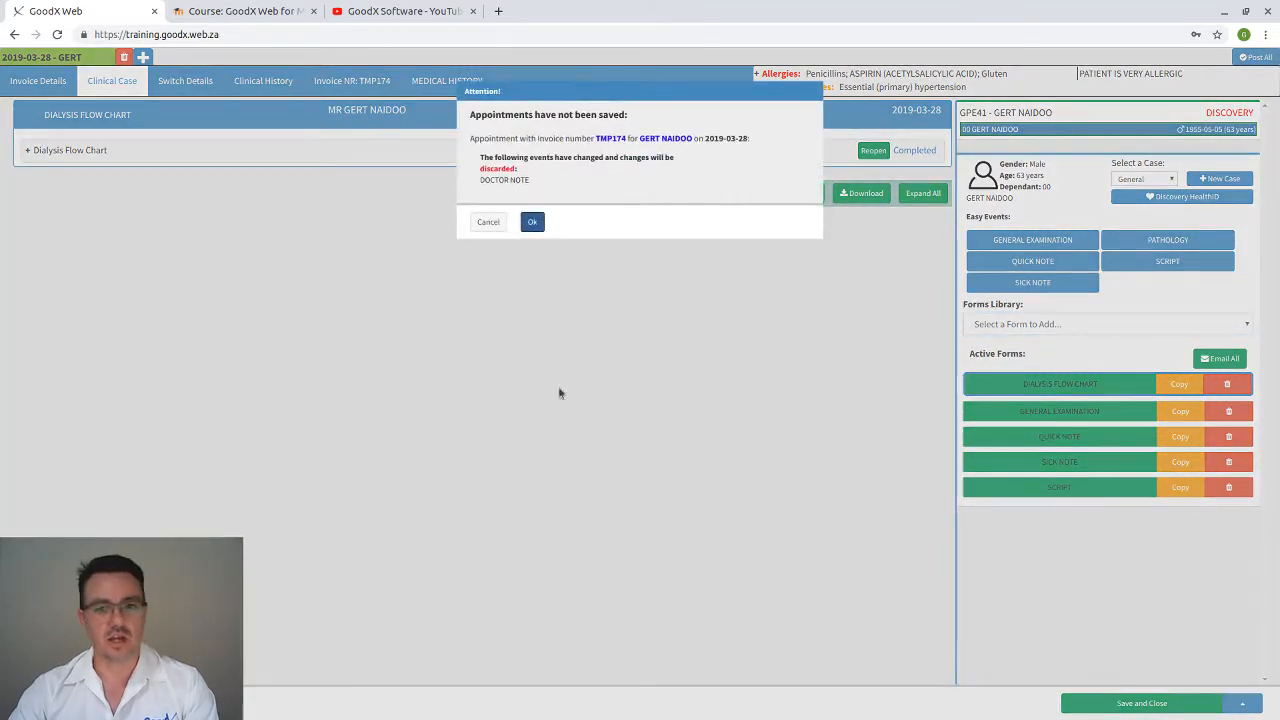
click(532, 221)
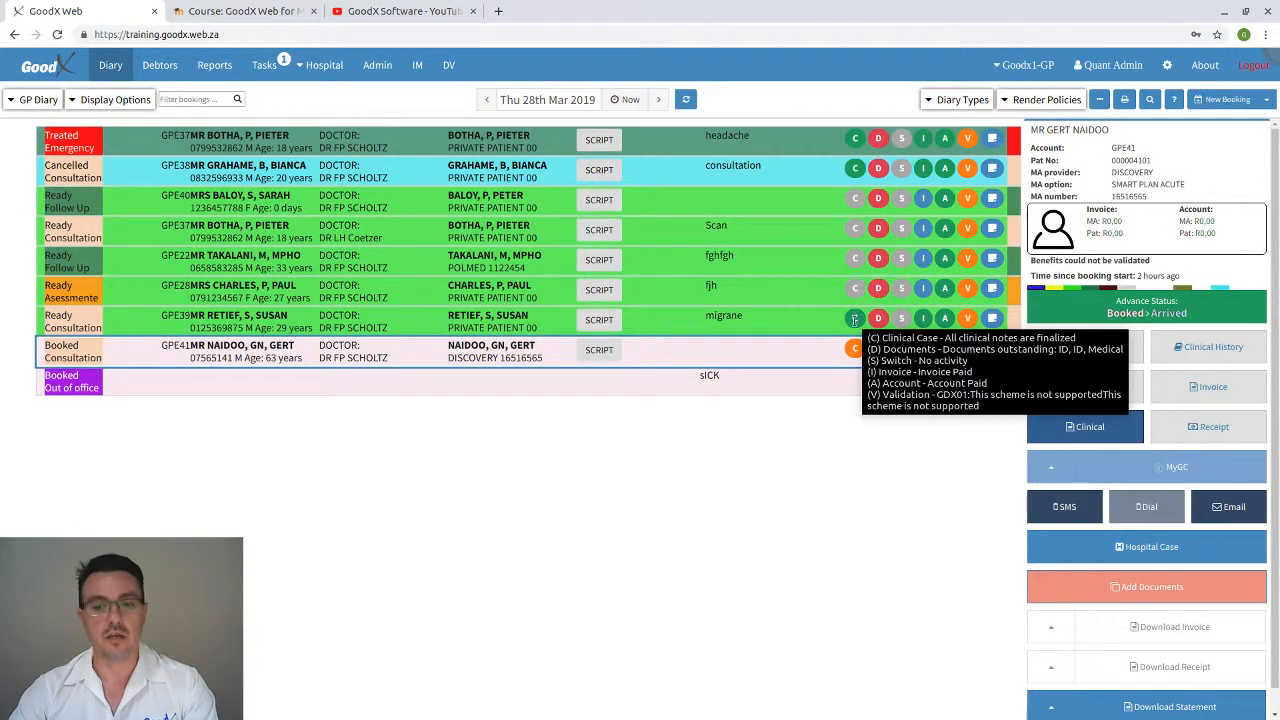
Delete the Doctor Note form from the selected booked patient's clinical case, then save and close the case
mouse_move(853, 350)
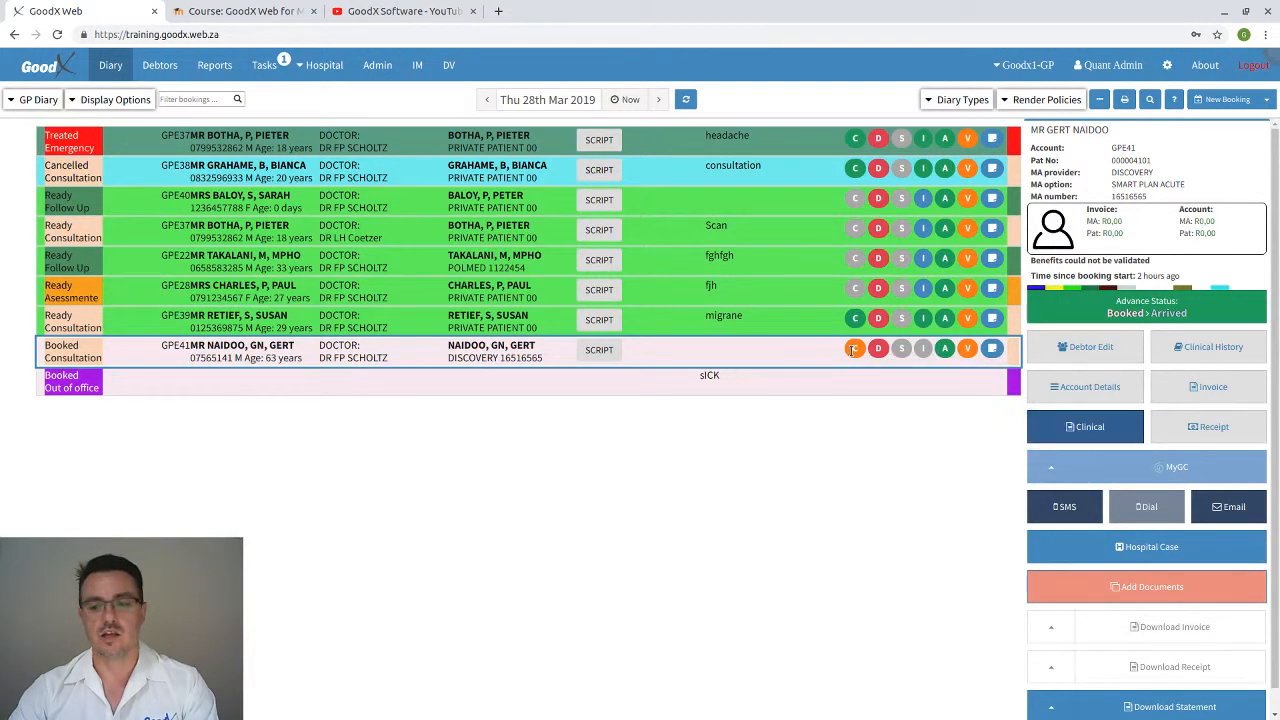
click(1106, 434)
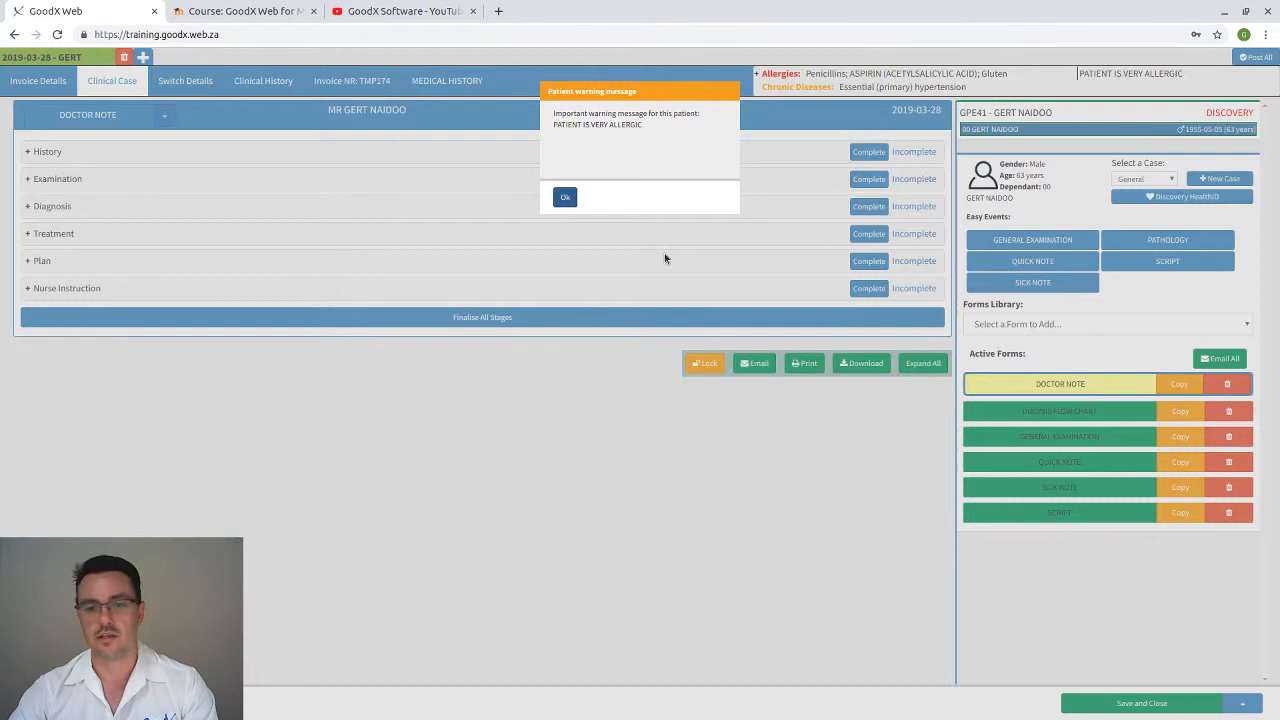
click(565, 197)
click(1228, 384)
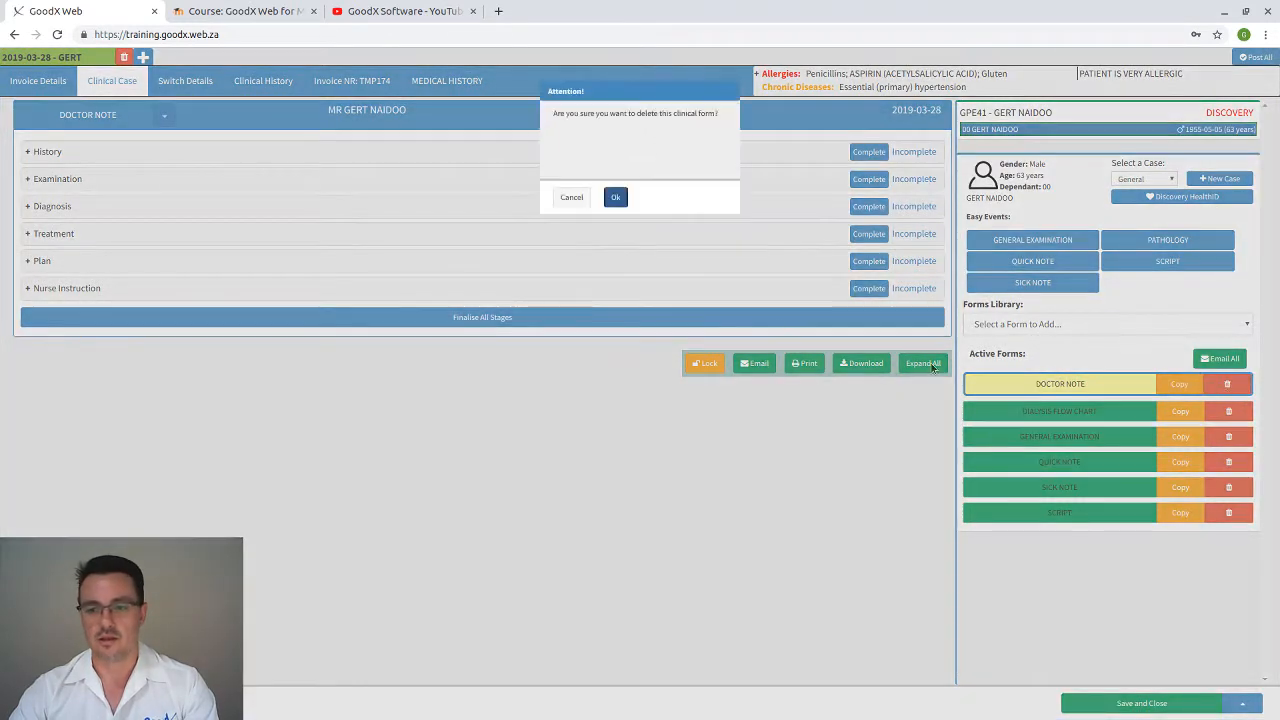
click(615, 197)
click(1138, 706)
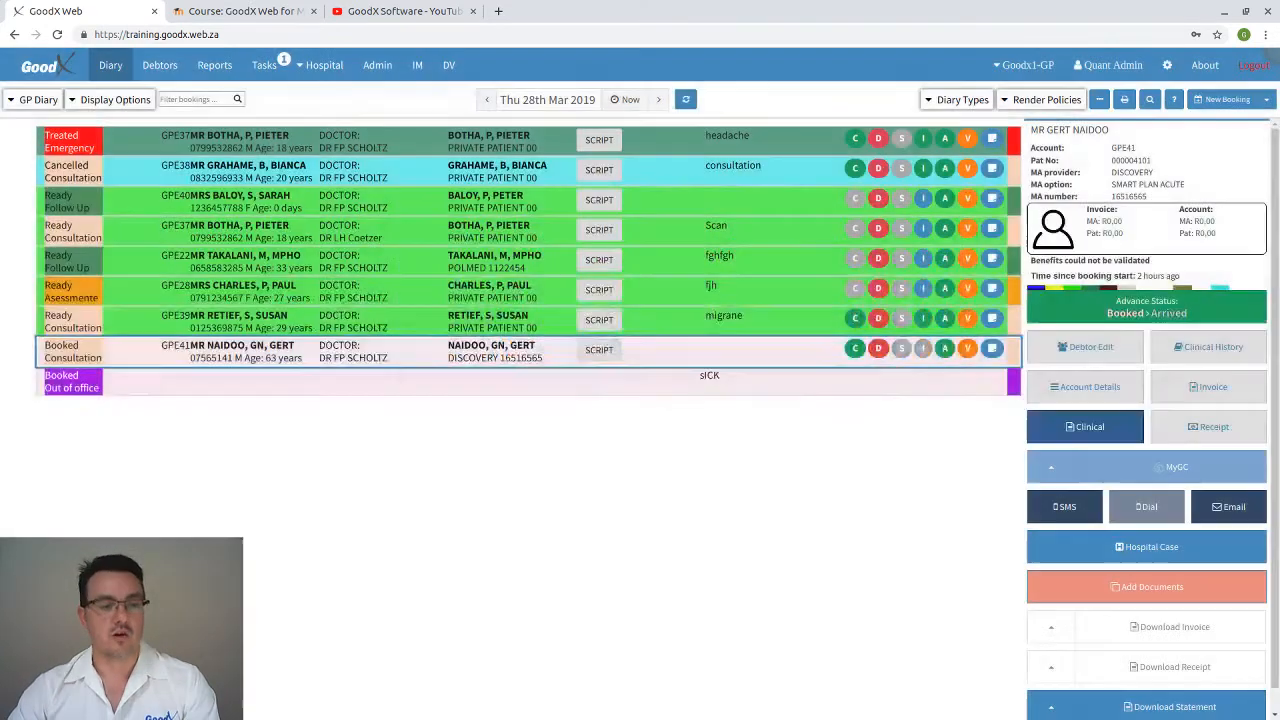
Advance the selected patient's consultation booking from Booked to Arrived
mouse_move(854, 350)
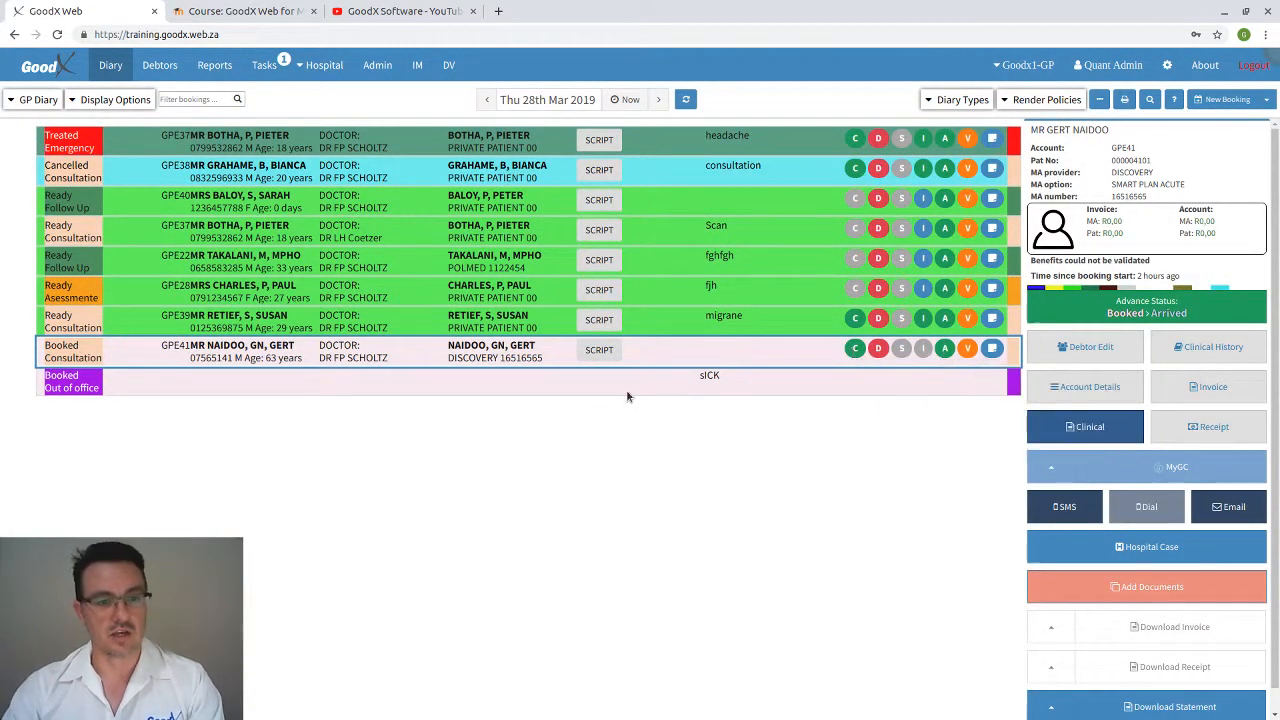
click(1134, 313)
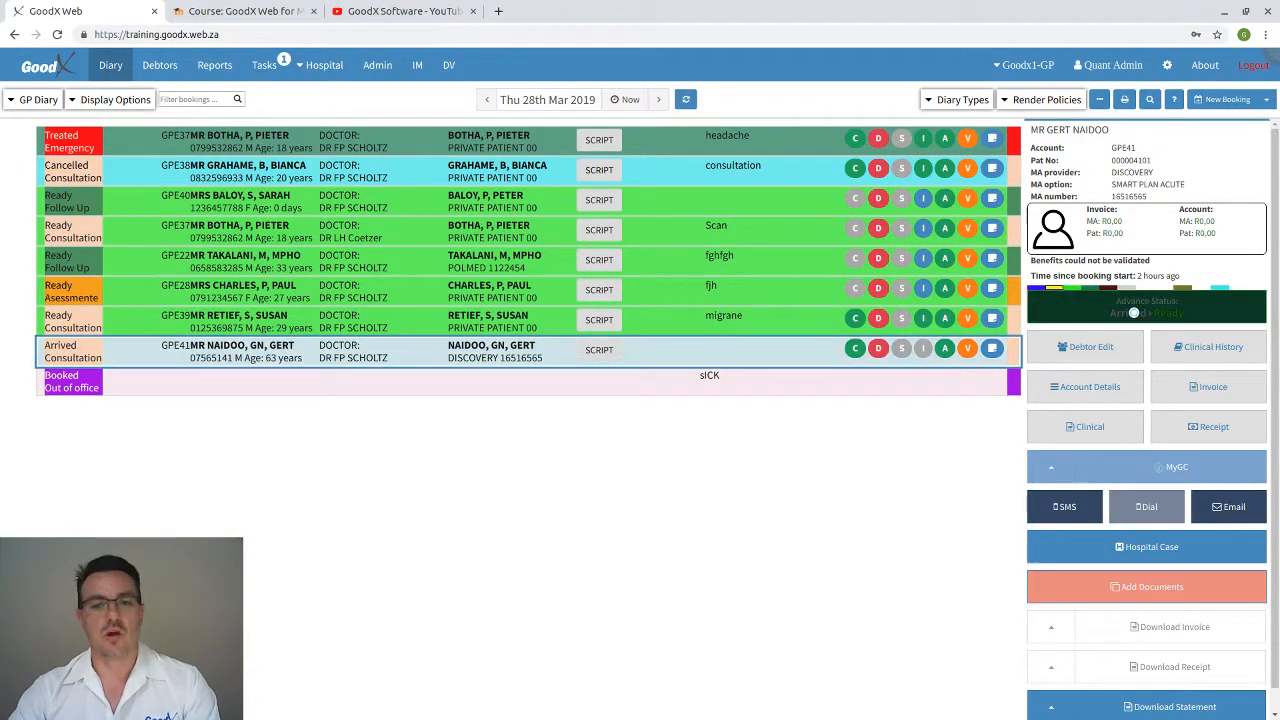
Advance the selected patient's consultation booking from Arrived to Ready
click(1128, 316)
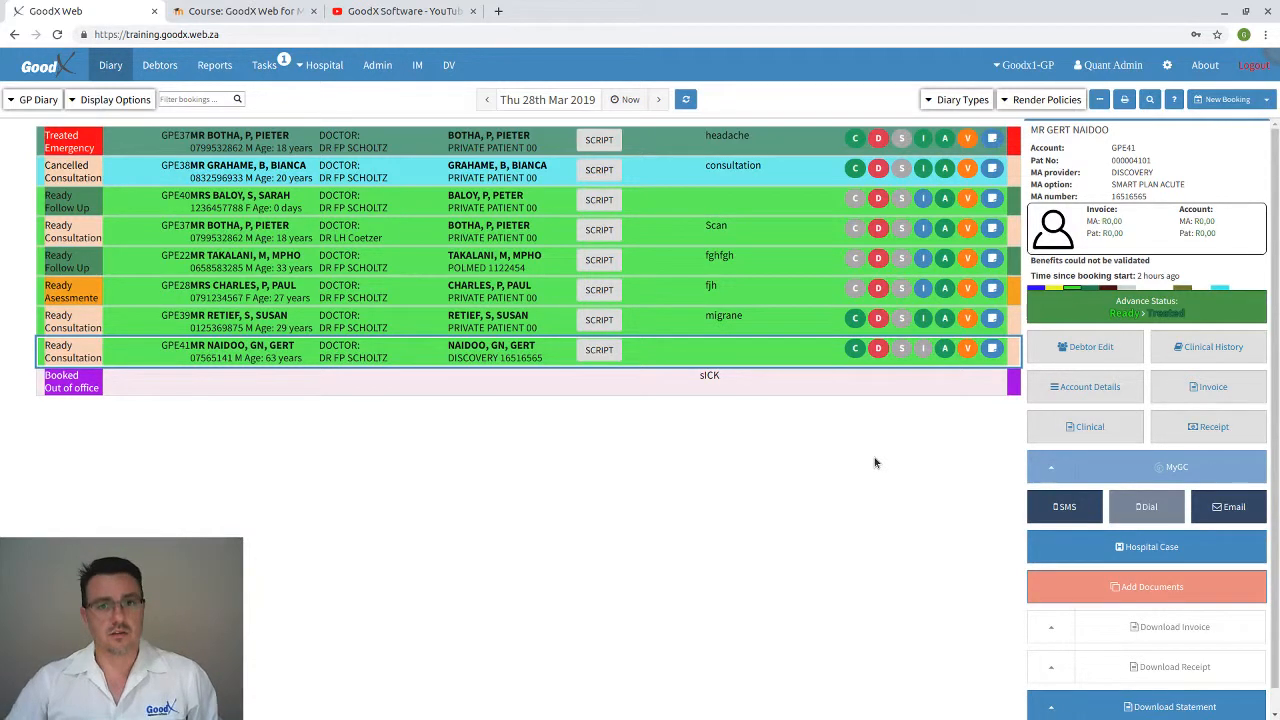
Examine the patient summaries of several Ready bookings in the diary for 28 March 2019
click(683, 322)
click(694, 292)
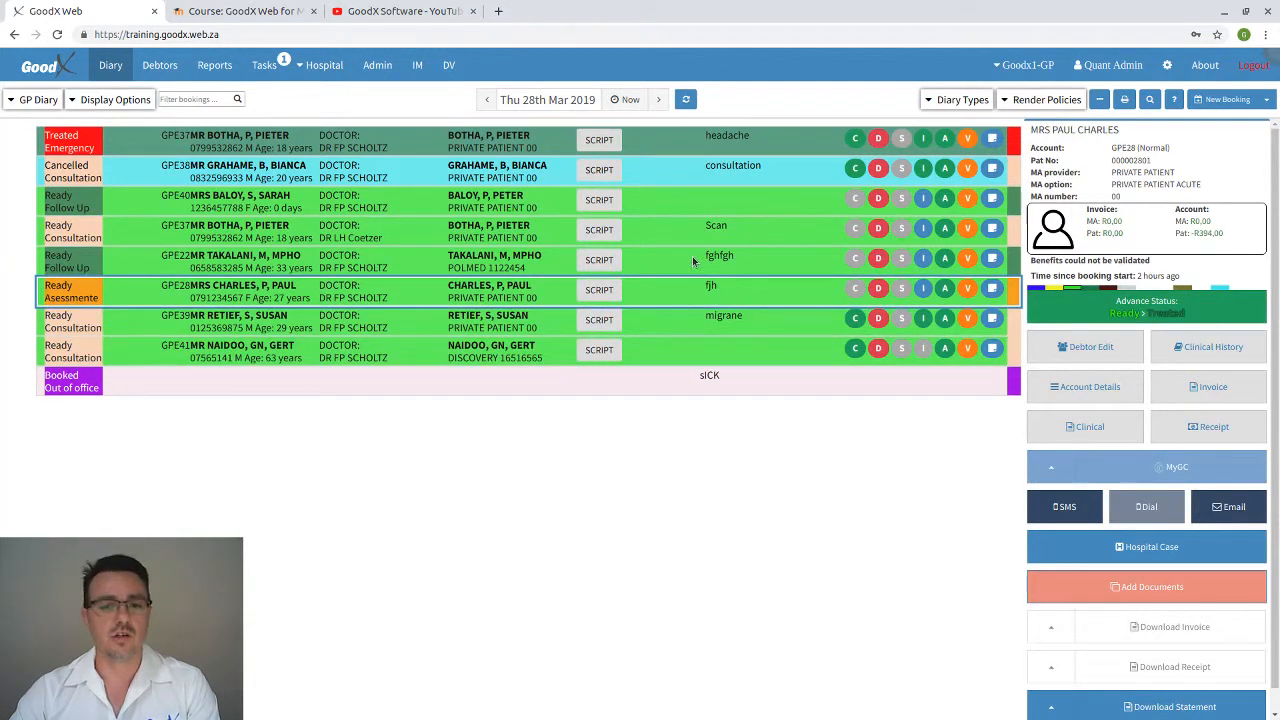
click(692, 258)
click(689, 288)
click(689, 325)
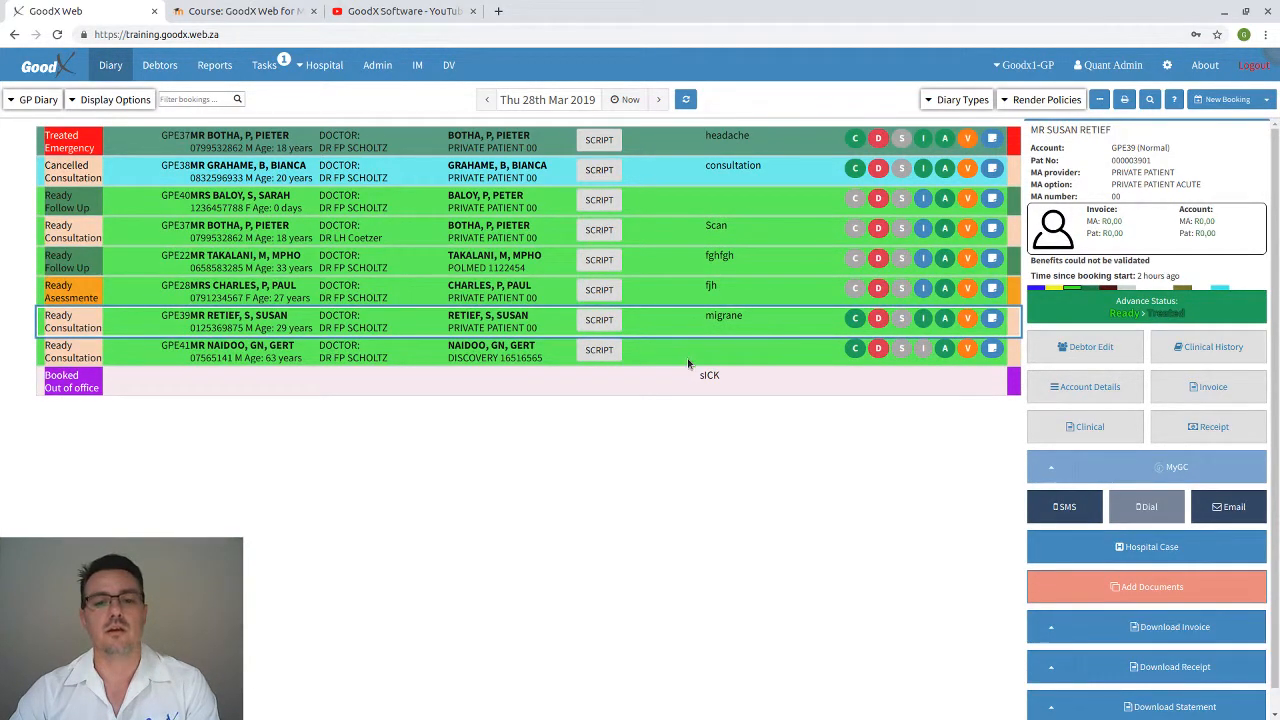
click(687, 358)
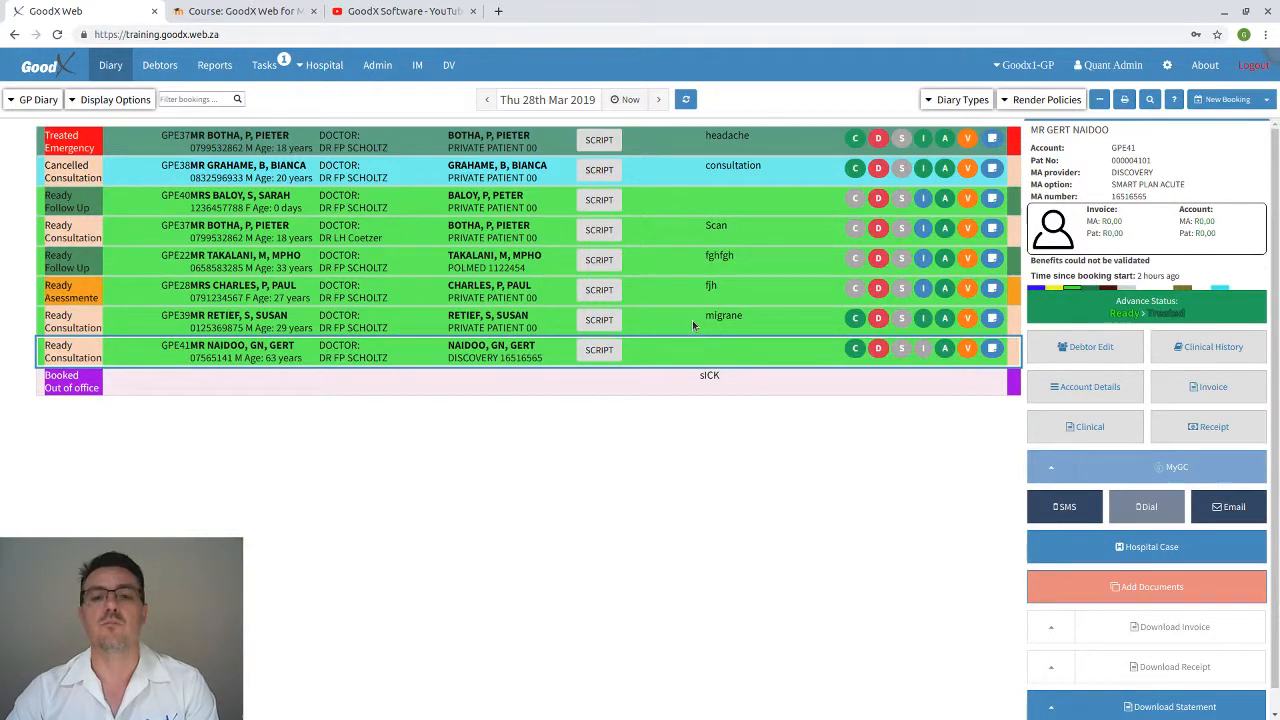
click(692, 320)
click(703, 294)
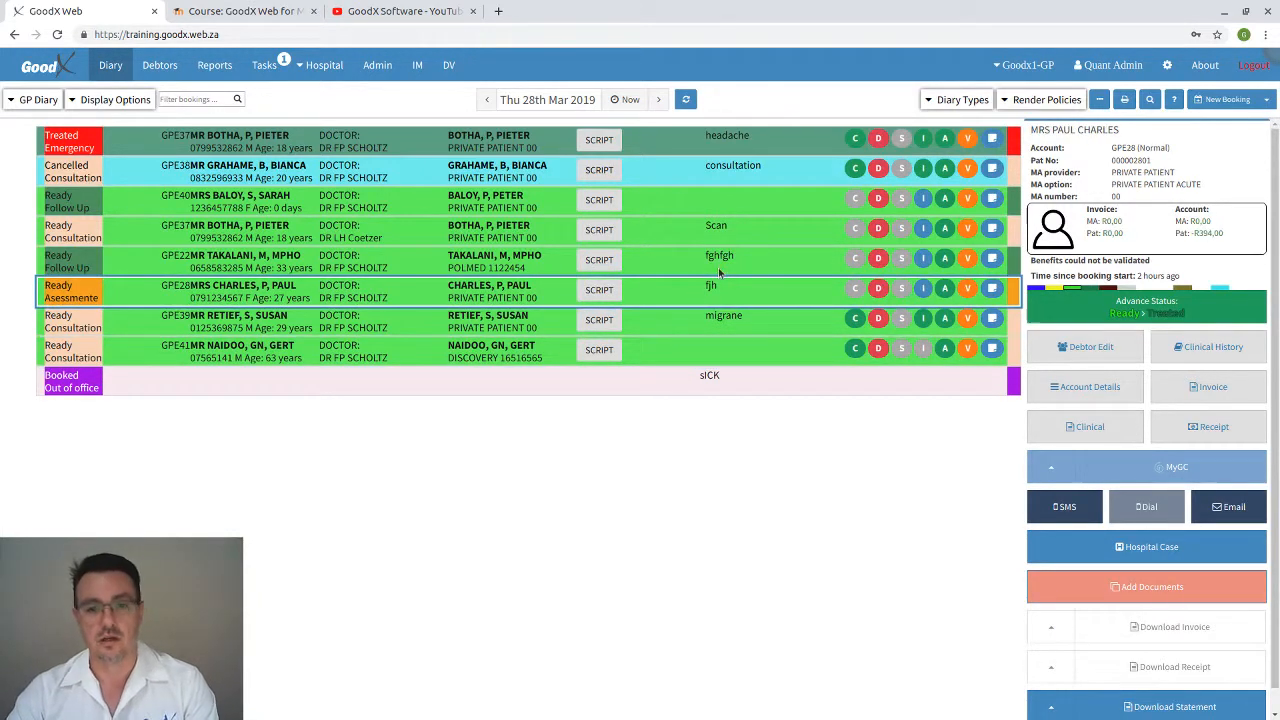
click(718, 272)
click(711, 302)
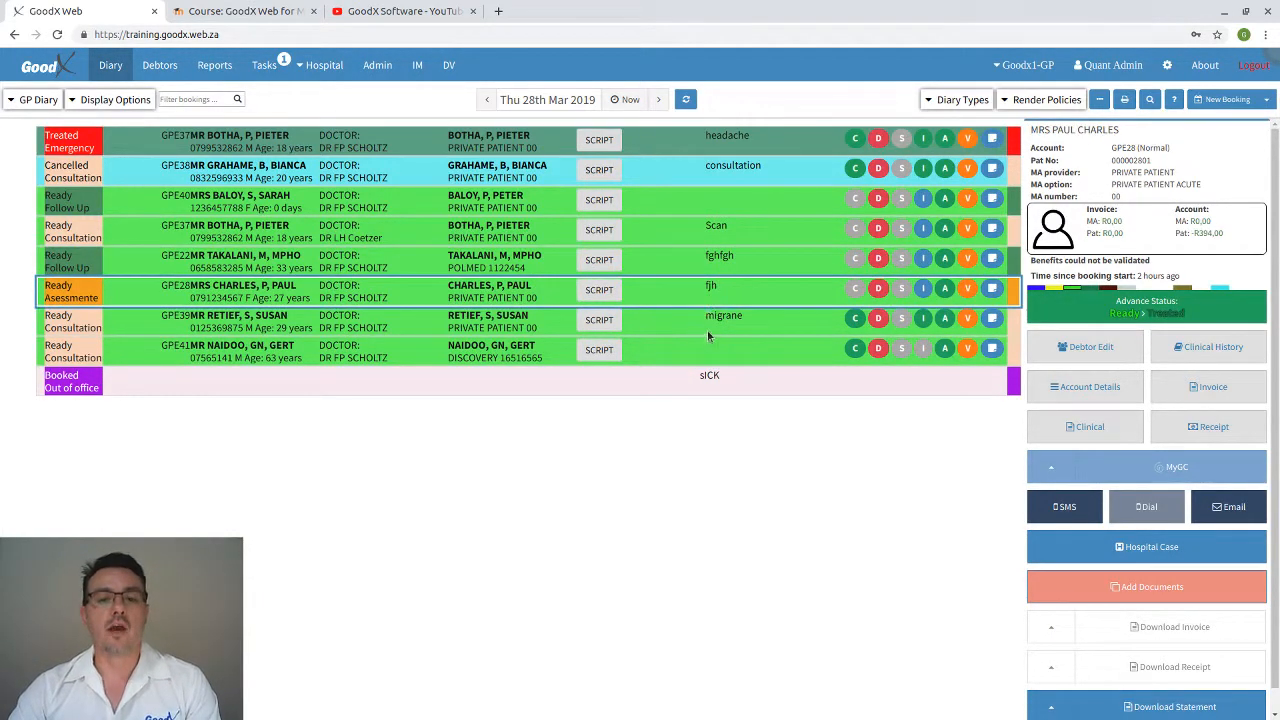
click(710, 337)
click(698, 364)
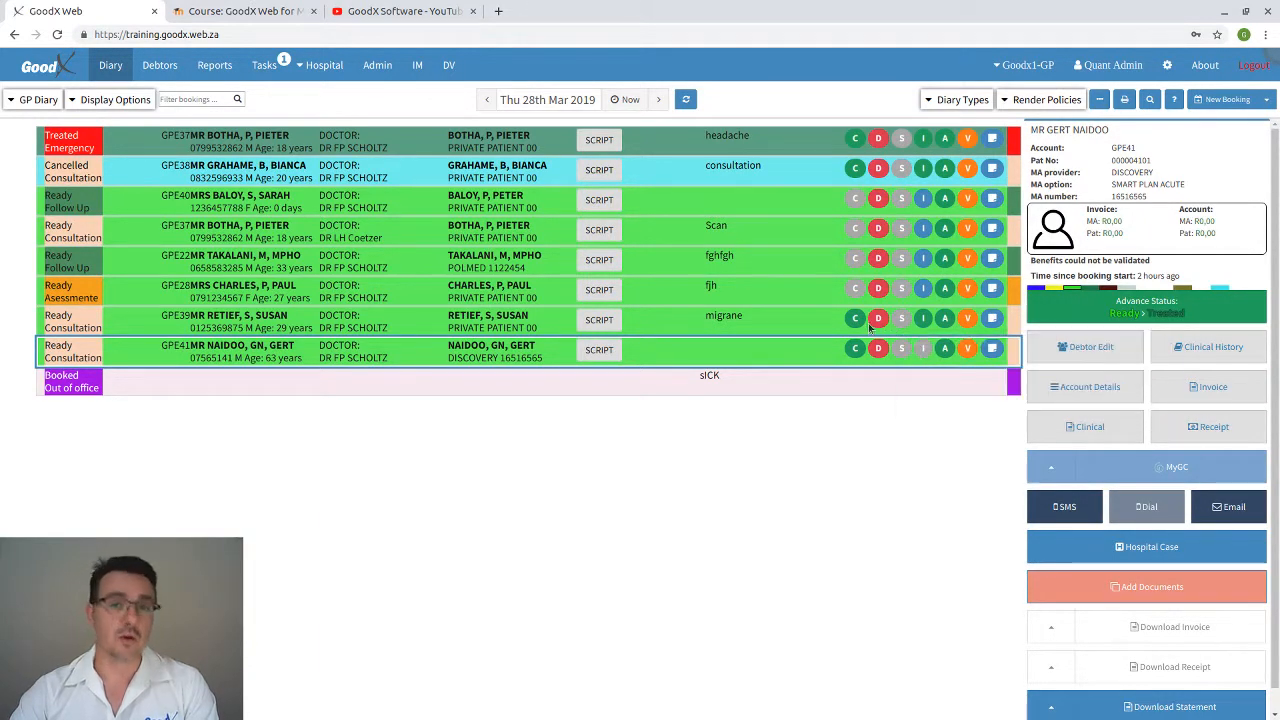
View the diary for 27 March 2019, inspect one booked consultation there, and return to the current day
click(487, 100)
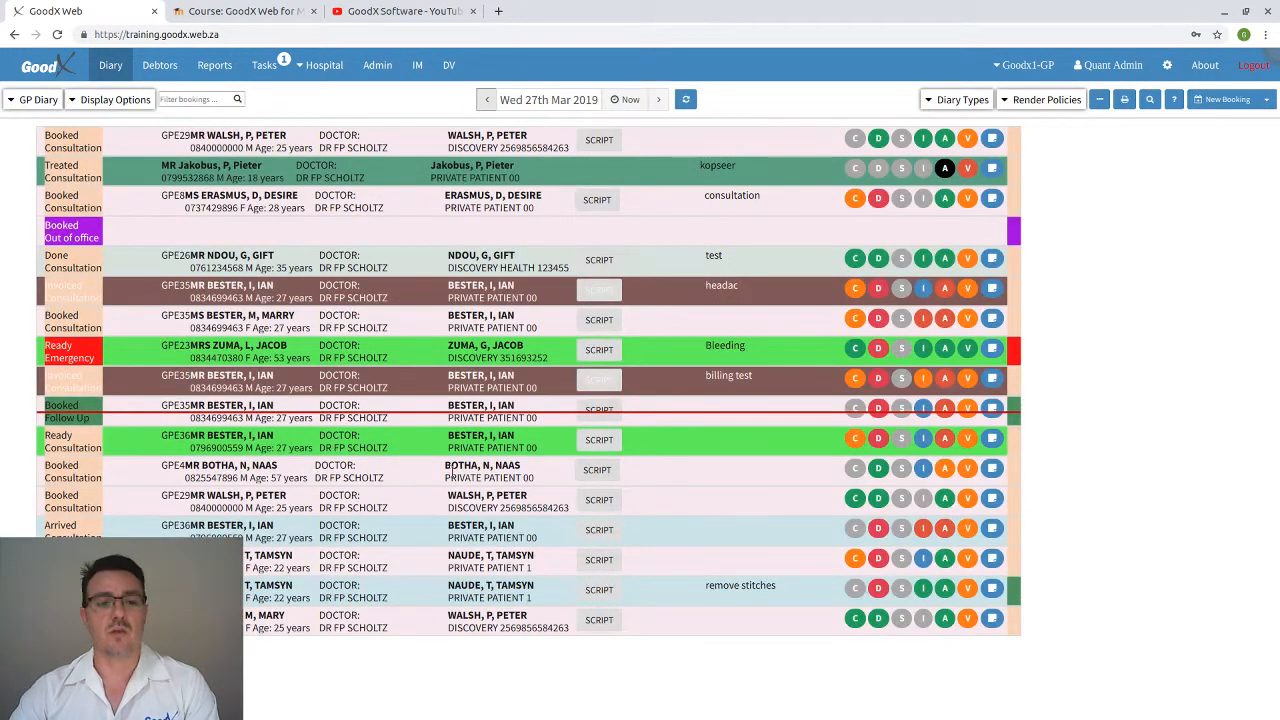
click(452, 470)
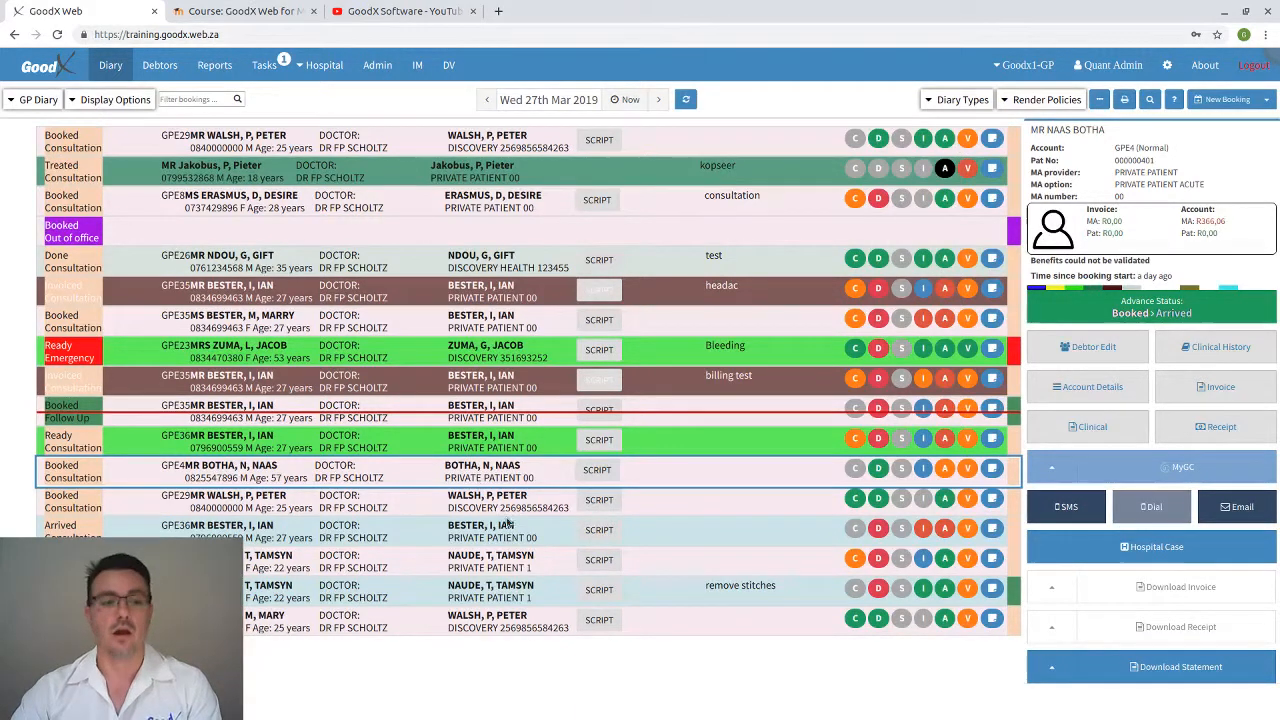
click(628, 99)
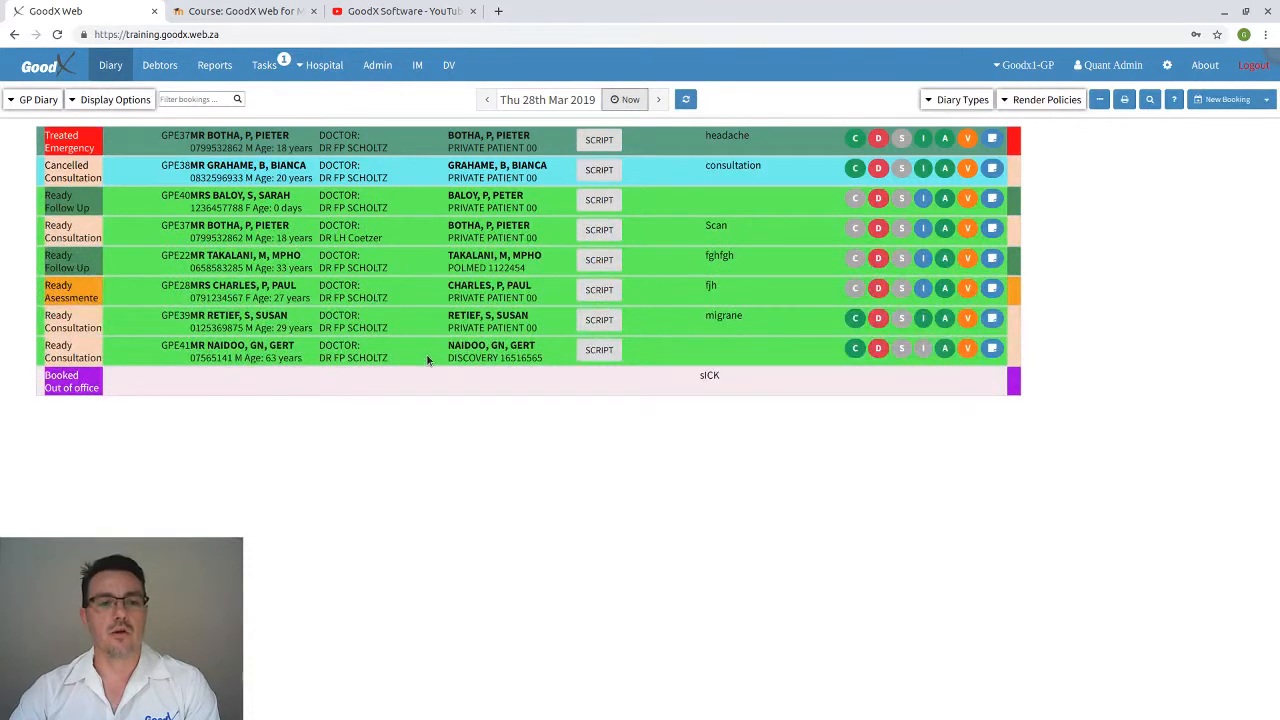
Open the invoice of the last Ready consultation in the diary and acknowledge the patient warning message
click(430, 352)
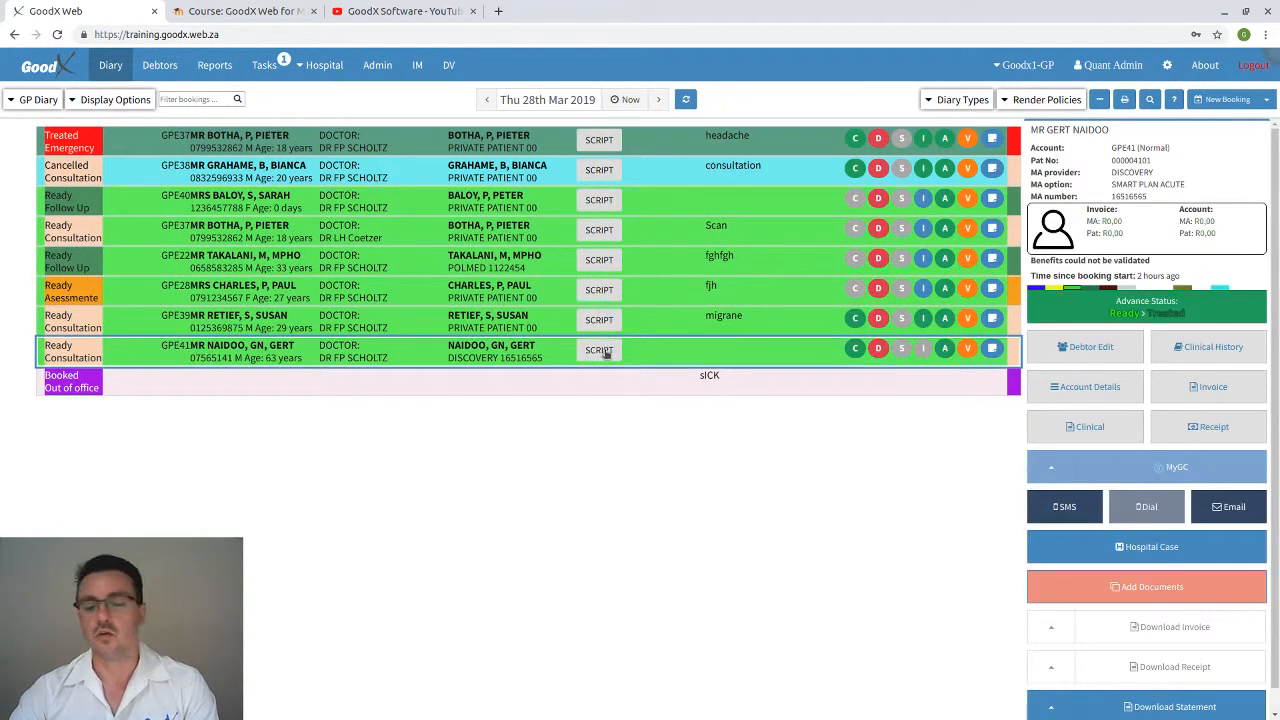
click(1204, 393)
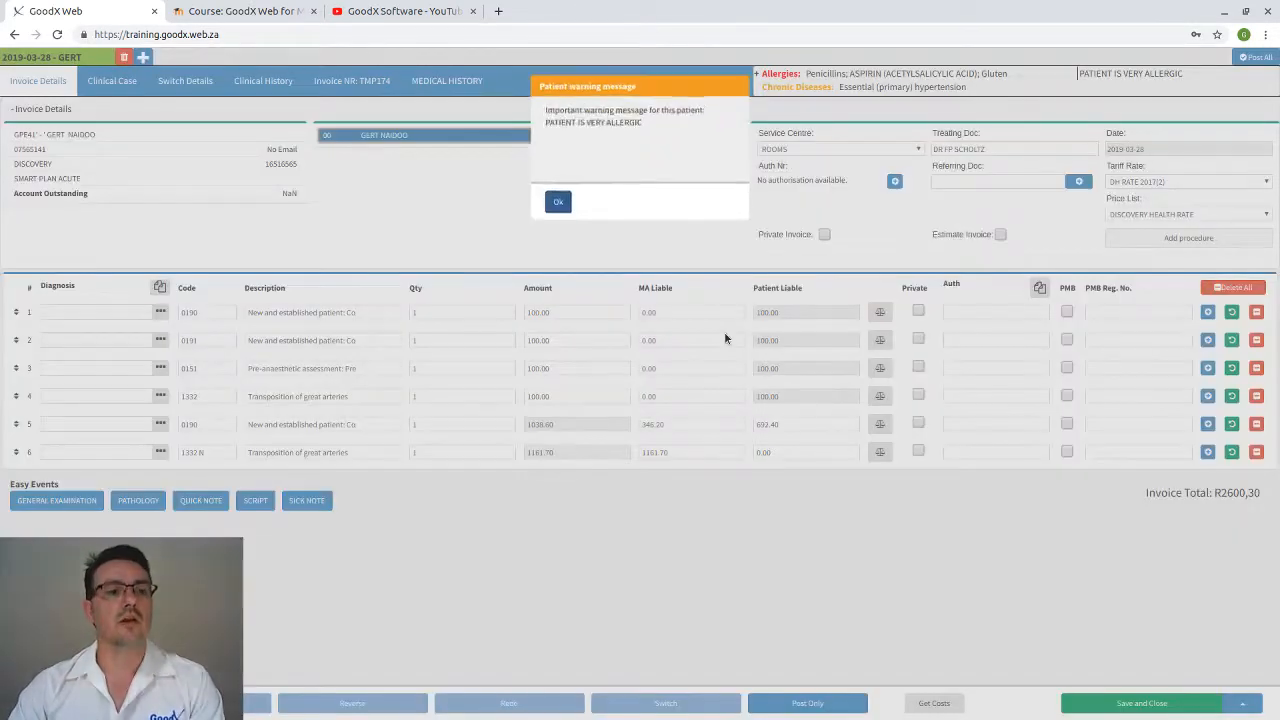
click(566, 197)
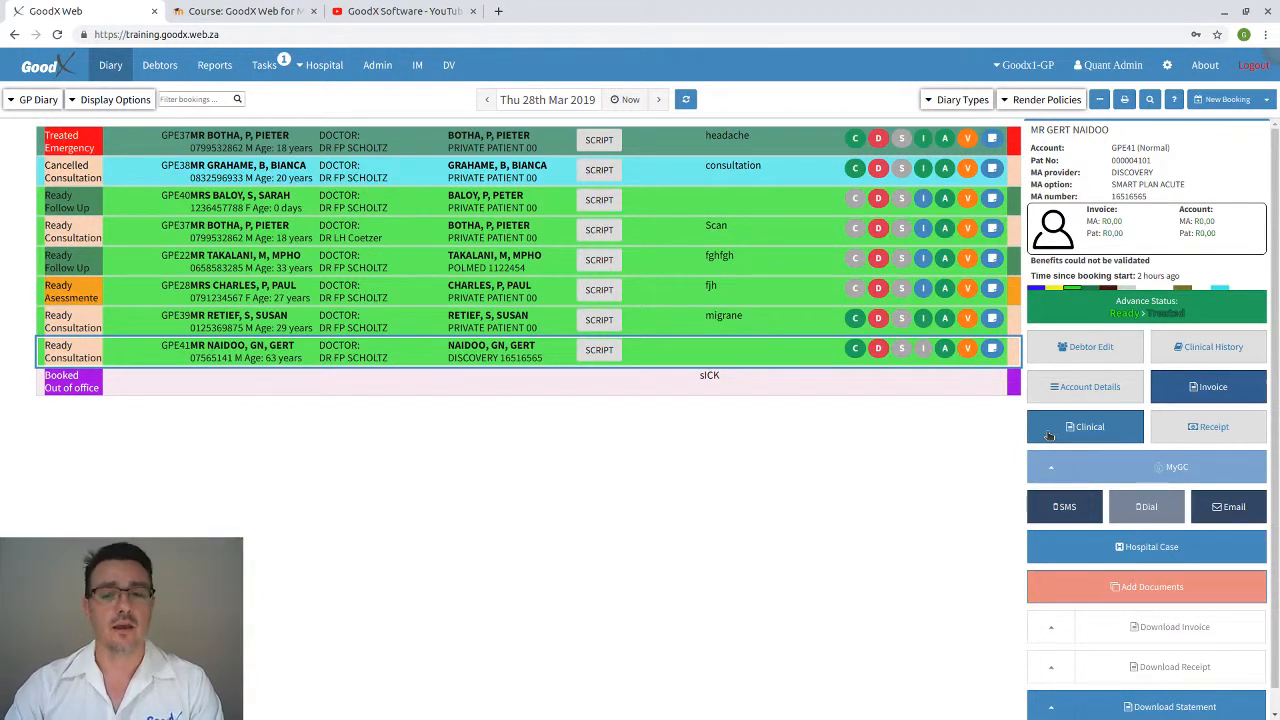
click(1190, 390)
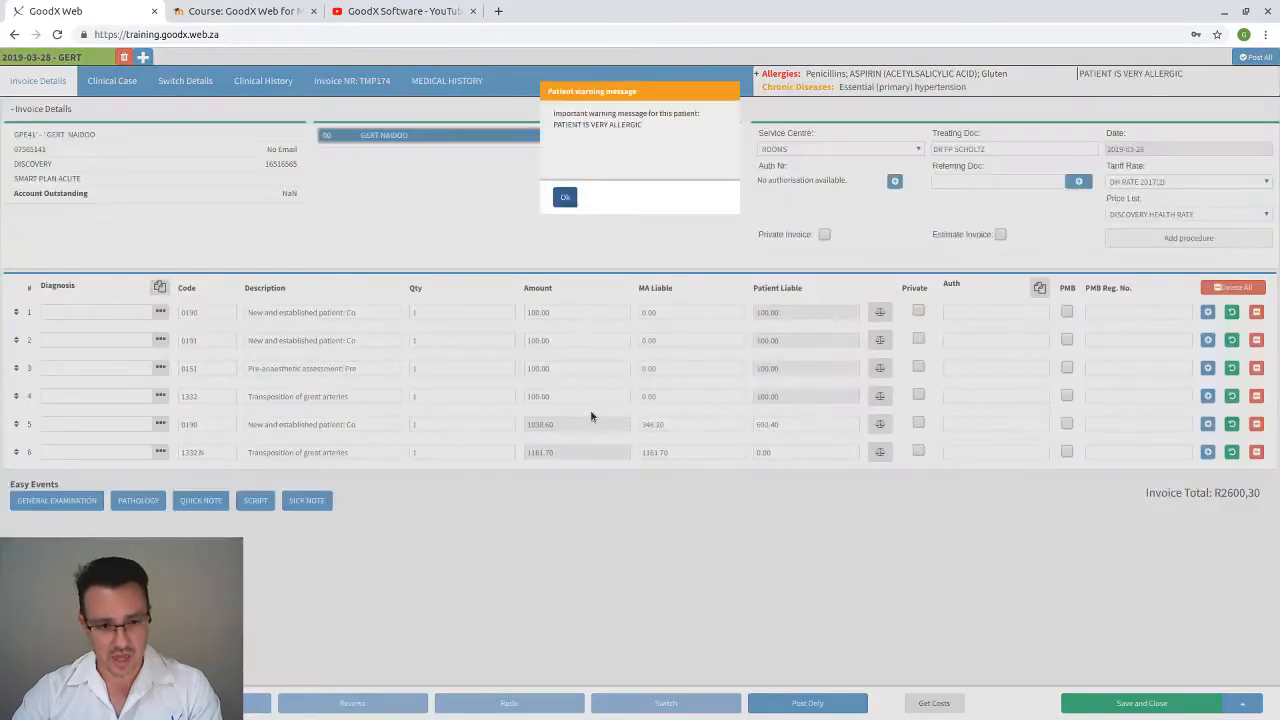
click(565, 197)
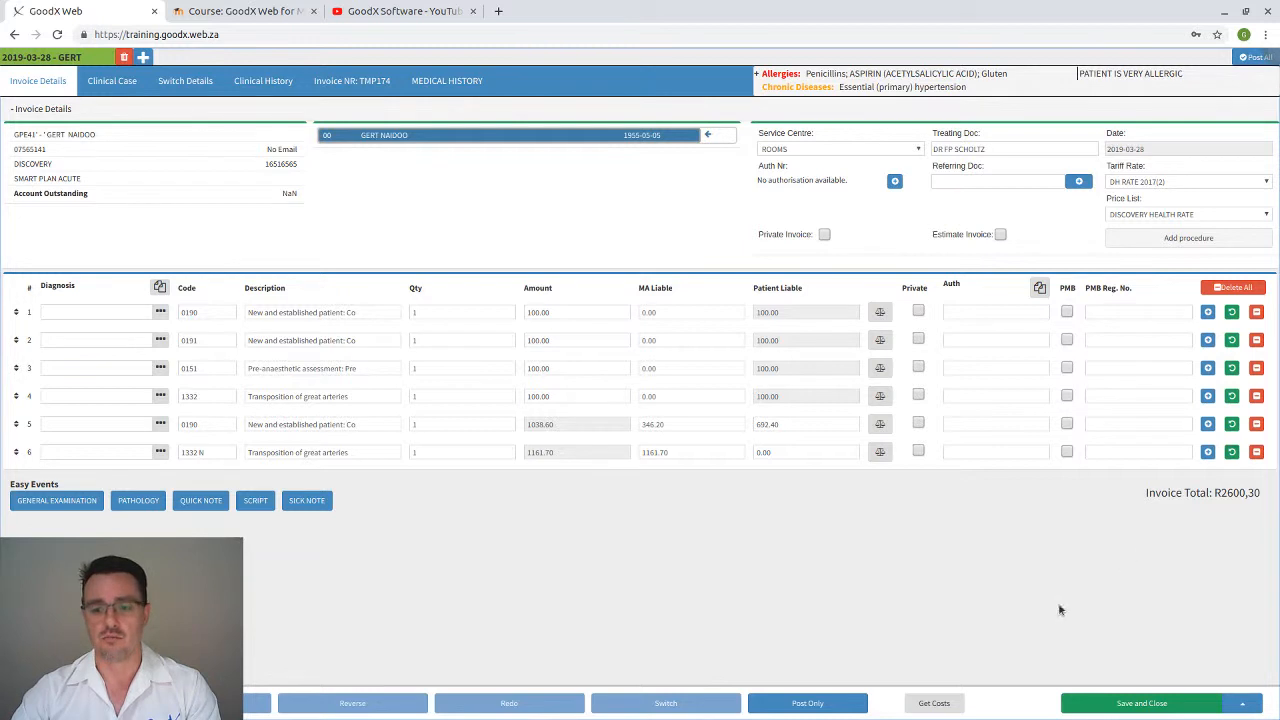
Delete all procedure lines from the patient's invoice so that only an empty line remains
click(1257, 425)
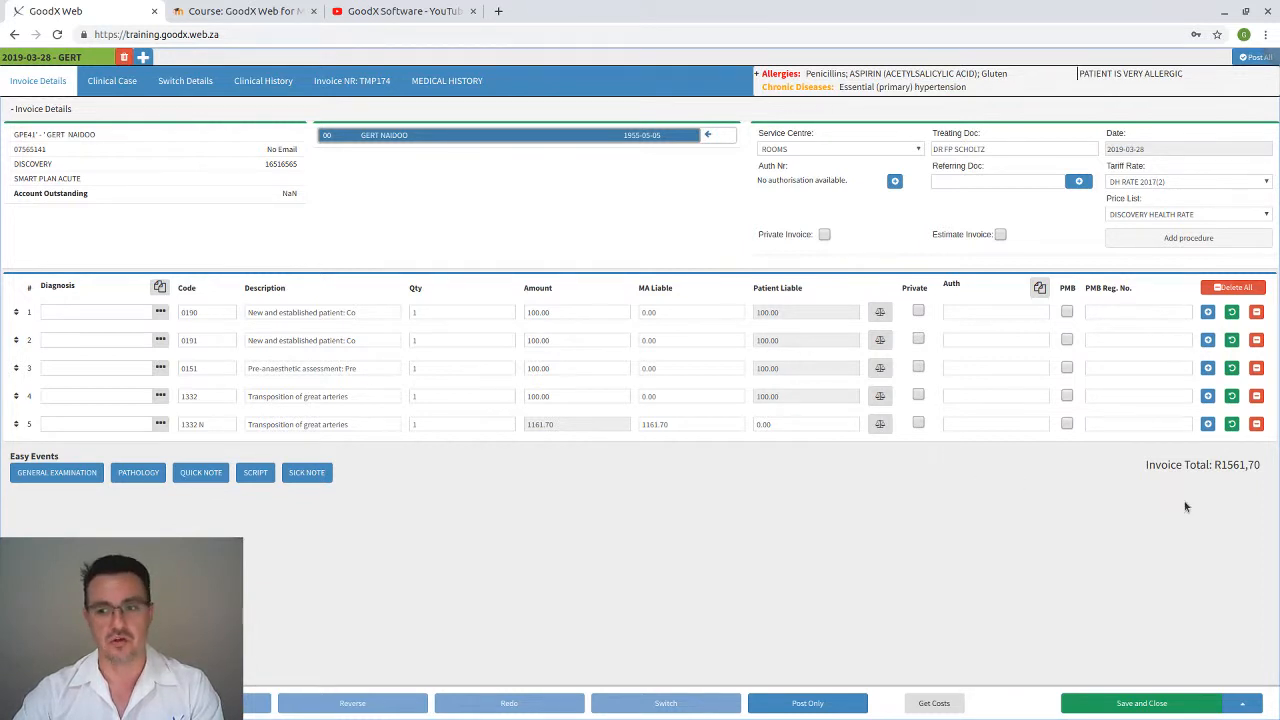
click(1256, 424)
click(1256, 396)
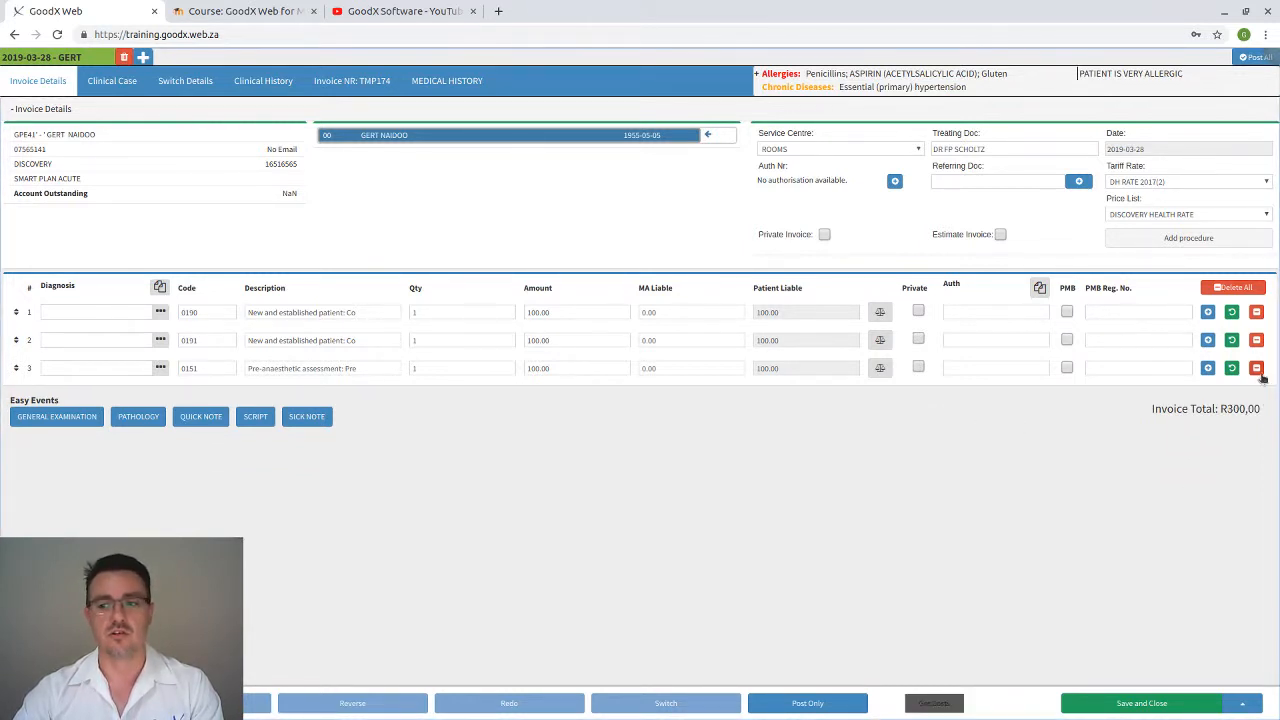
click(1256, 368)
click(1256, 340)
click(1256, 312)
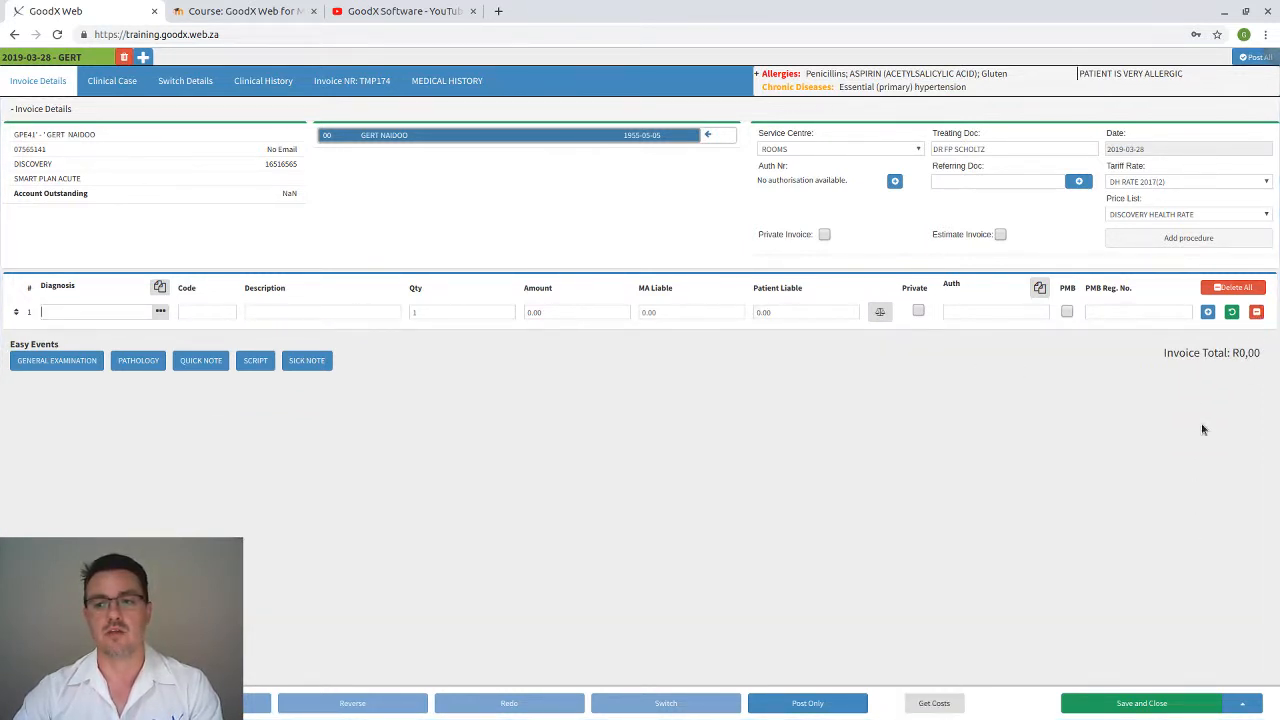
click(1233, 287)
click(620, 203)
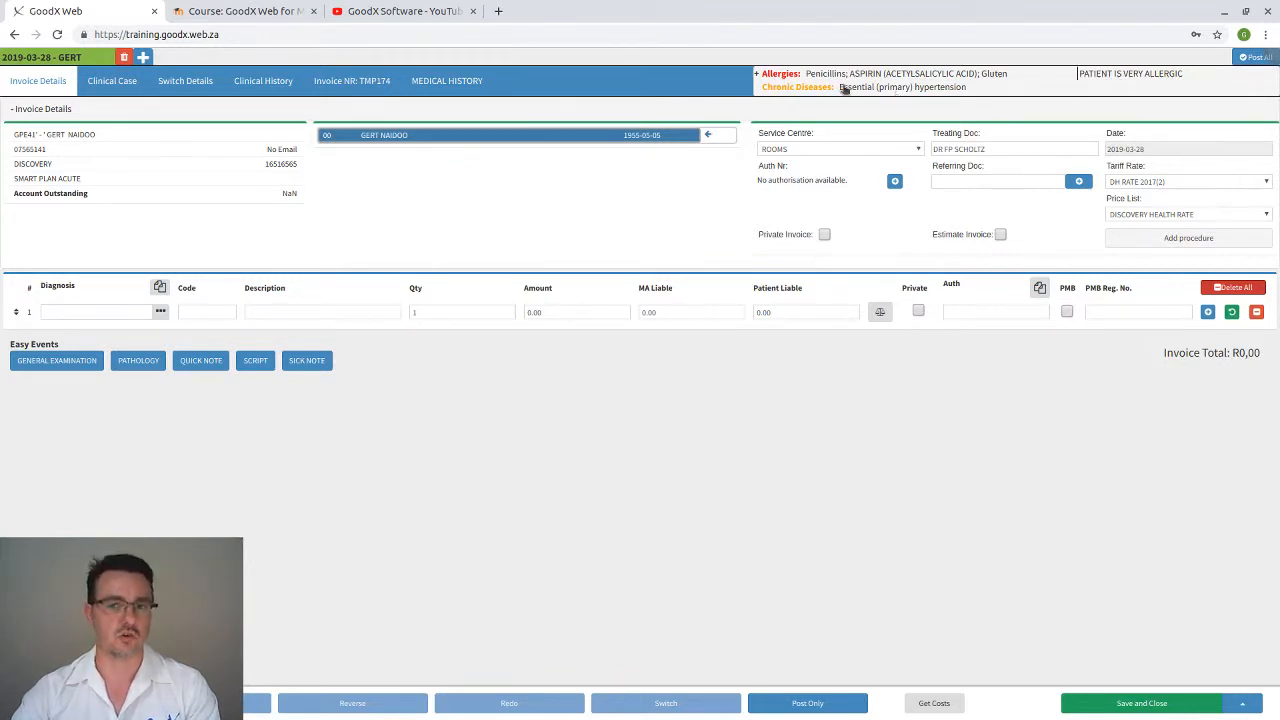
Review the patient's allergy and chronic disease summary, medical history and clinical history, and return to the invoice details
click(759, 76)
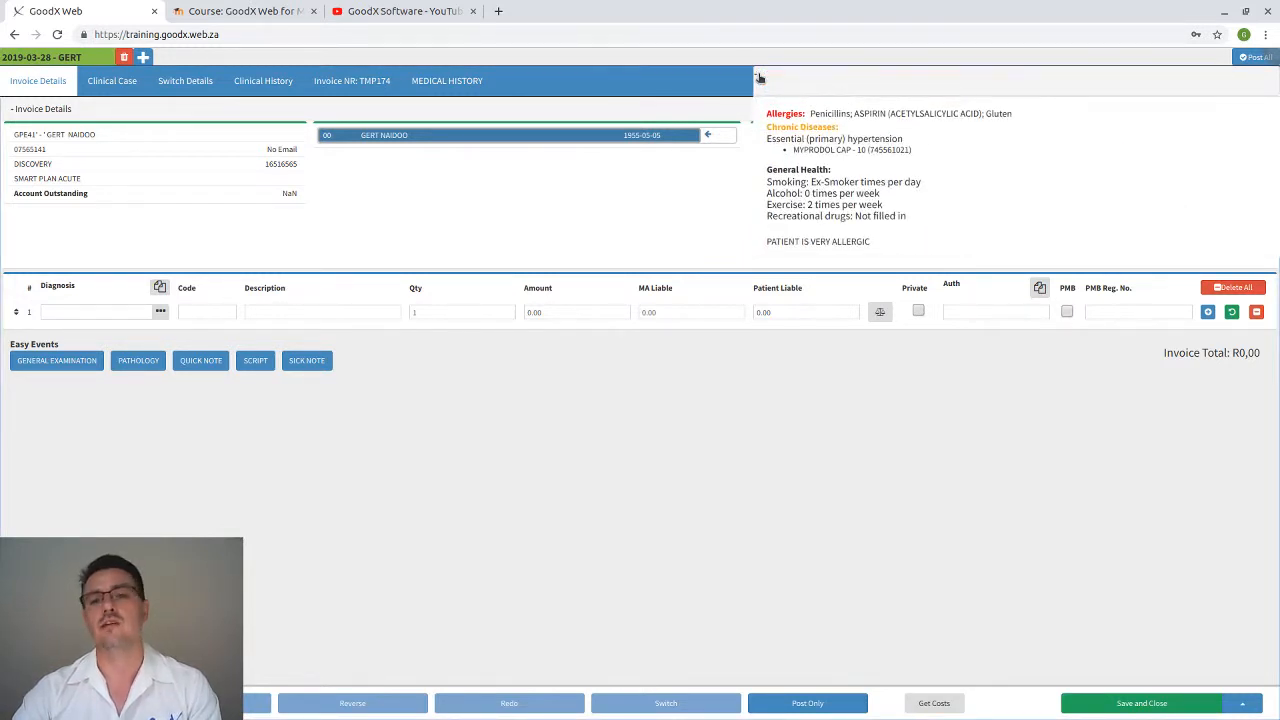
click(759, 76)
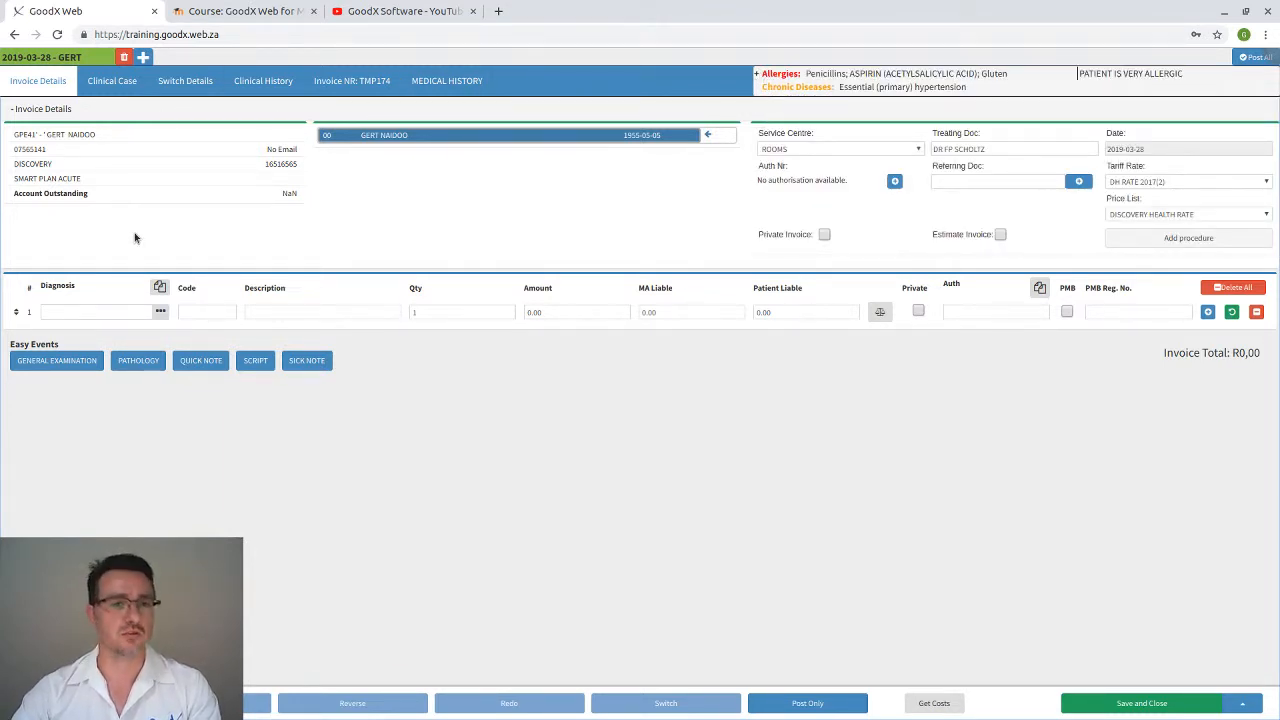
click(449, 81)
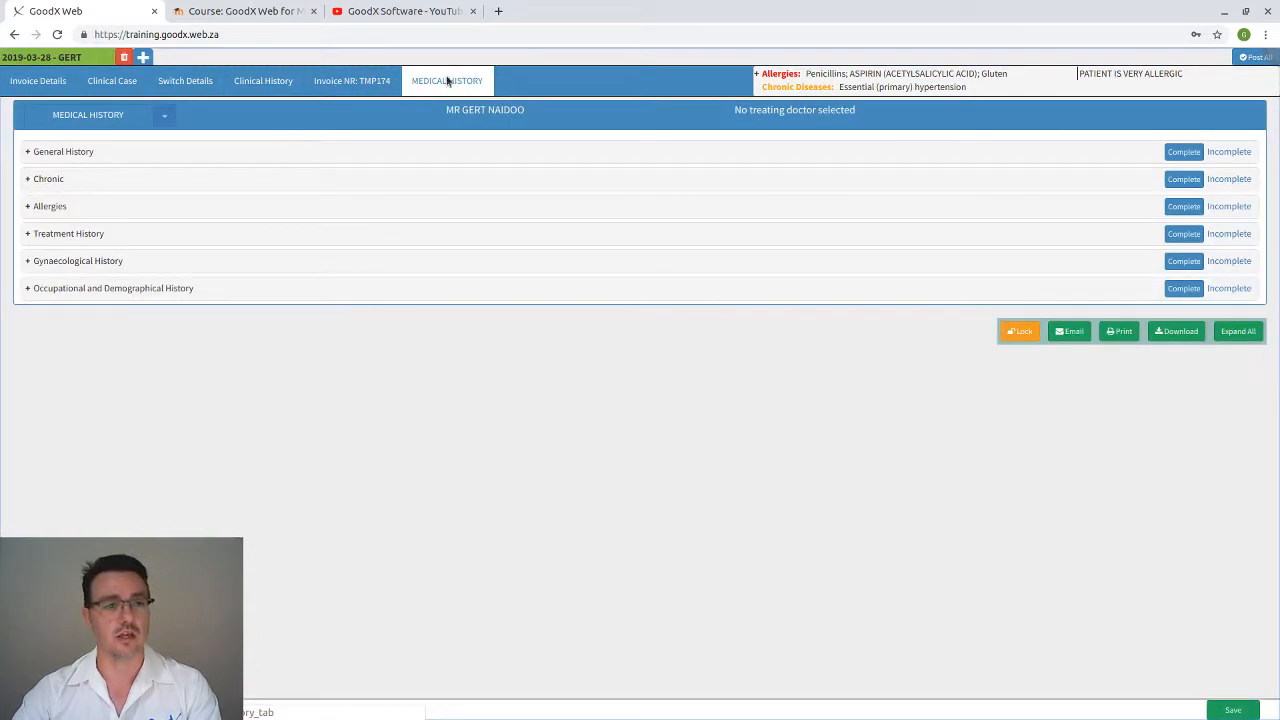
click(86, 153)
click(86, 153)
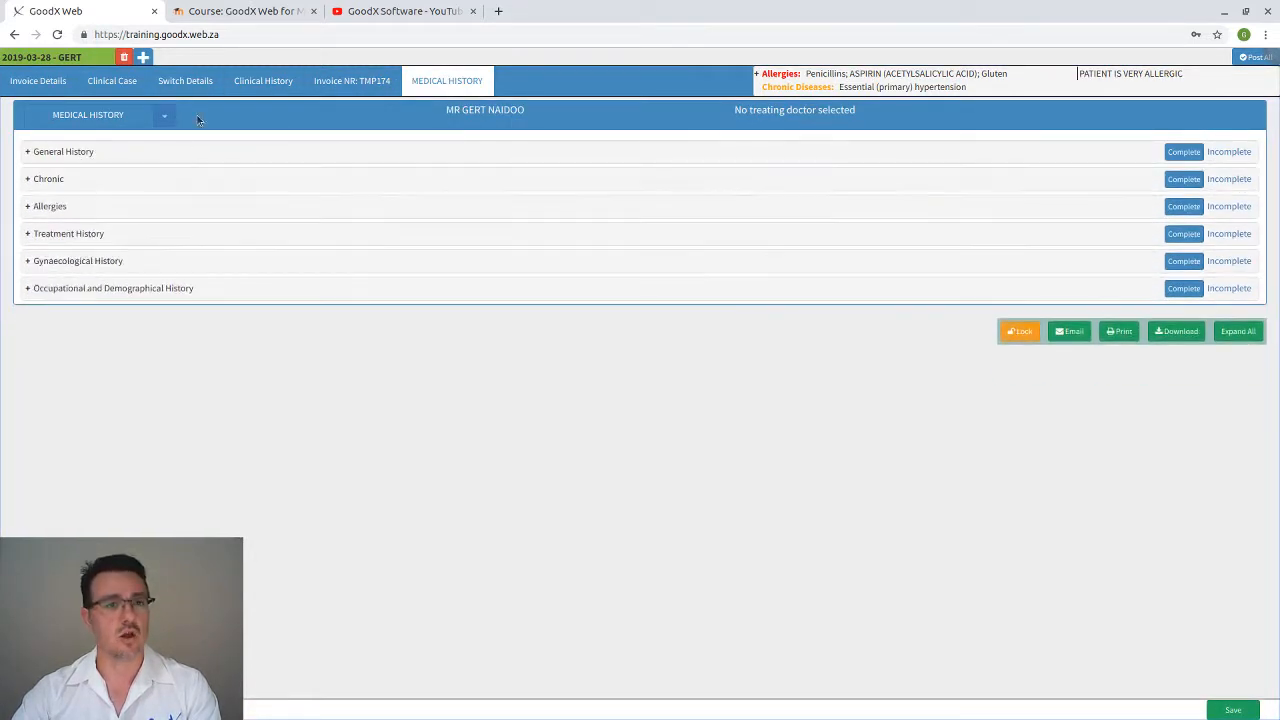
click(263, 82)
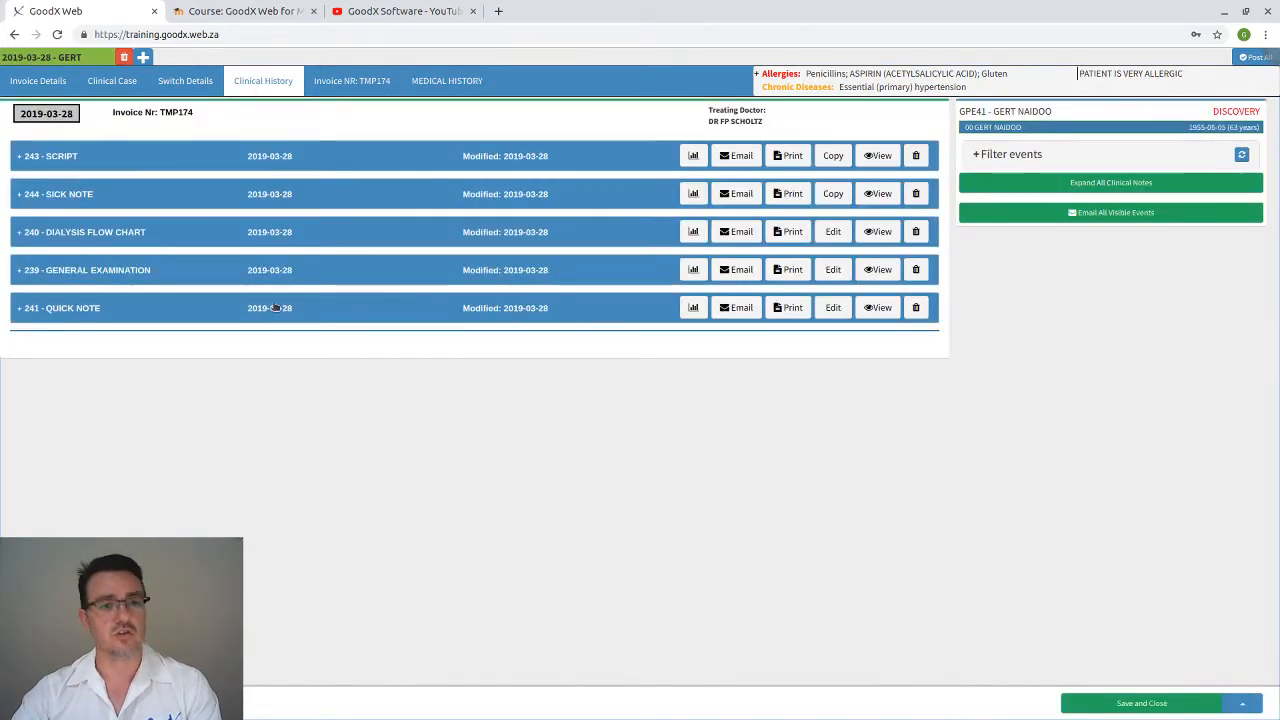
click(27, 82)
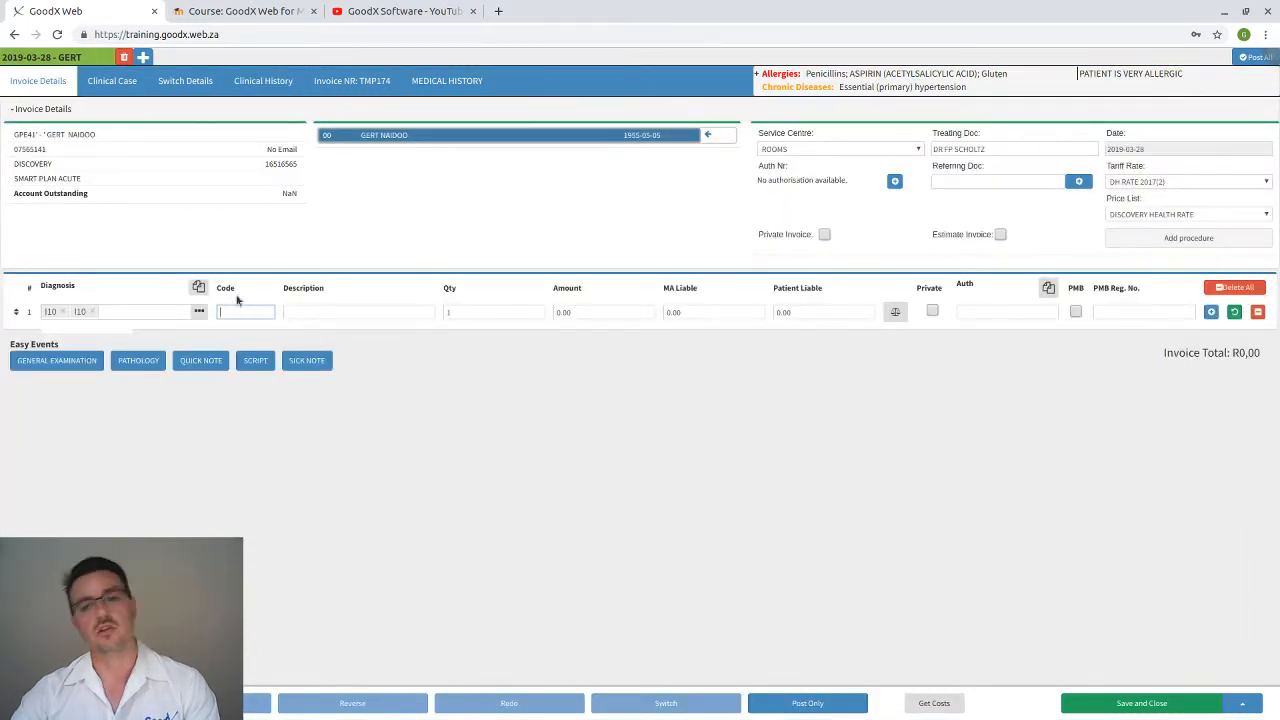
Remove both I10 diagnosis codes from the first invoice line
click(92, 312)
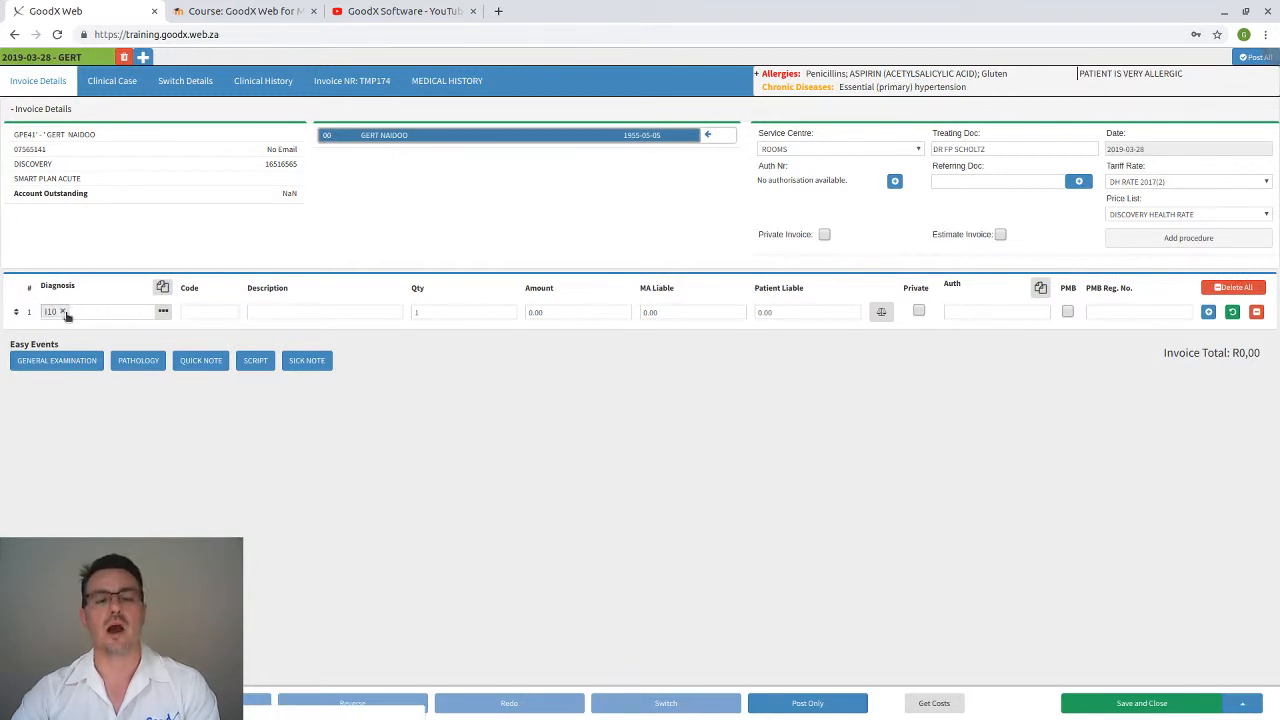
click(62, 312)
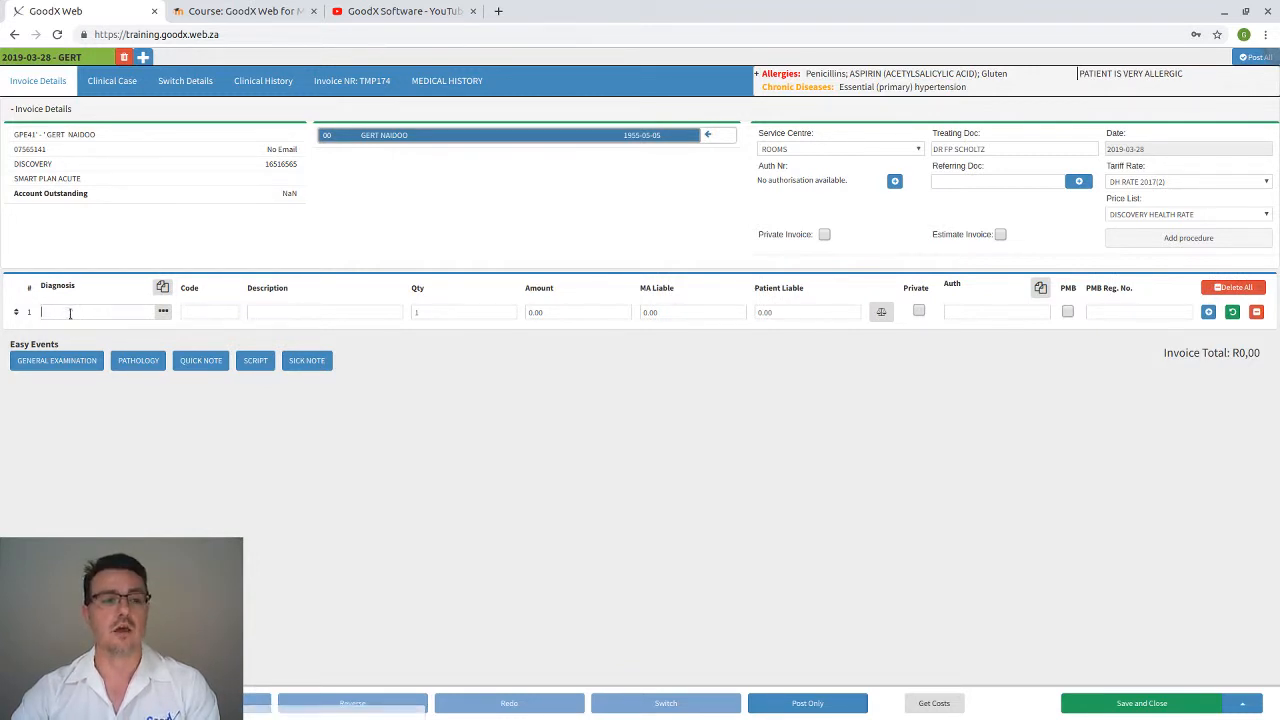
Find I10, Essential (primary) hypertension, by description, add it as the first invoice line's diagnosis, and remove it again
text(hype)
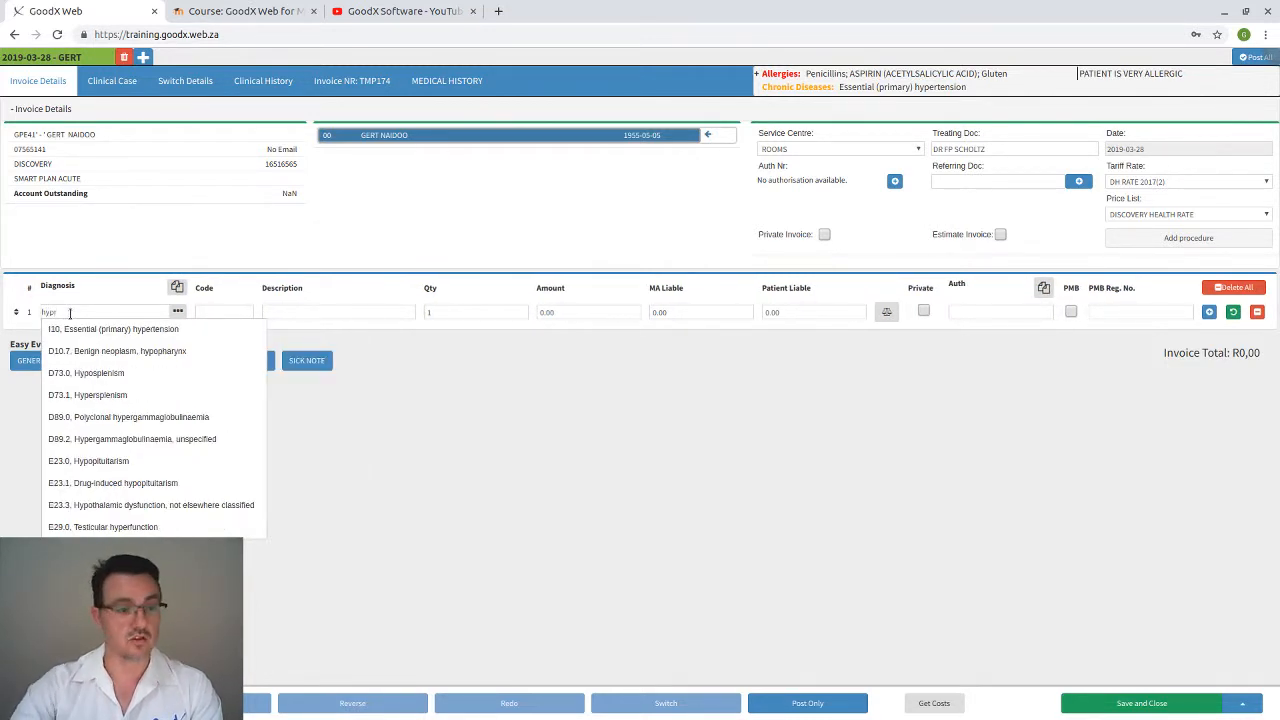
text(r)
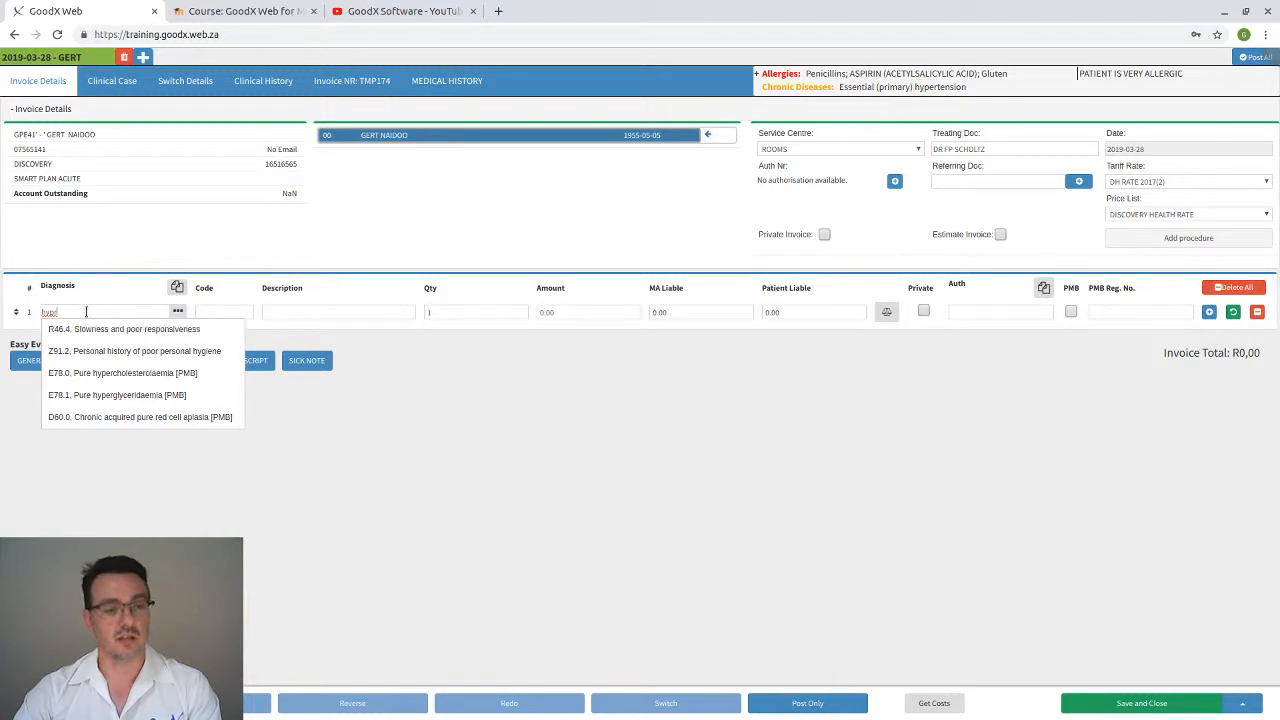
key(BackSpace)
key(BackSpace)
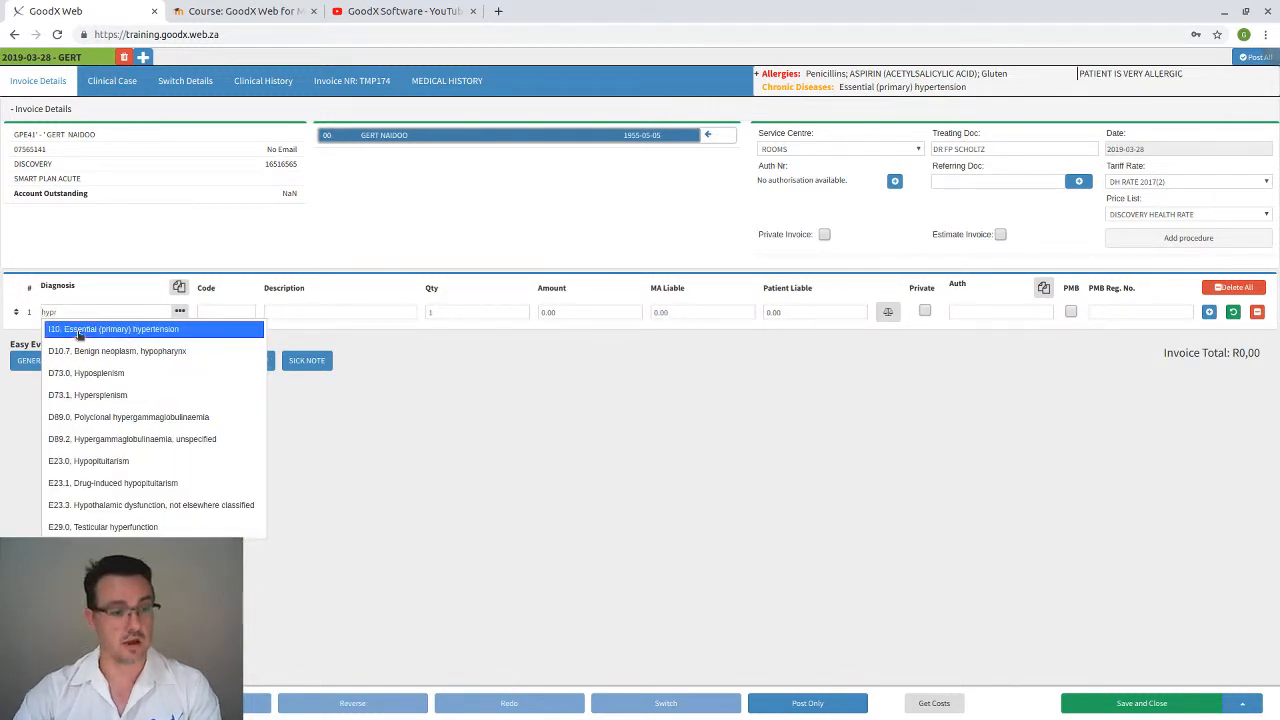
click(80, 336)
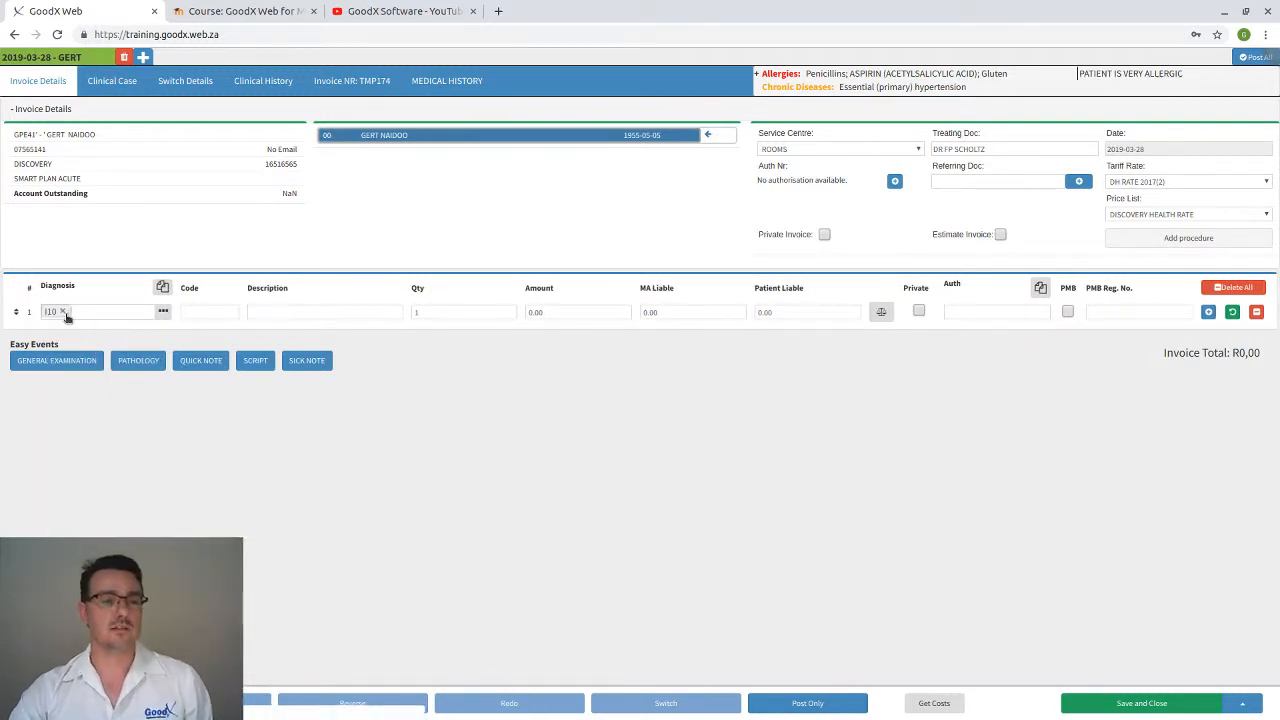
click(63, 312)
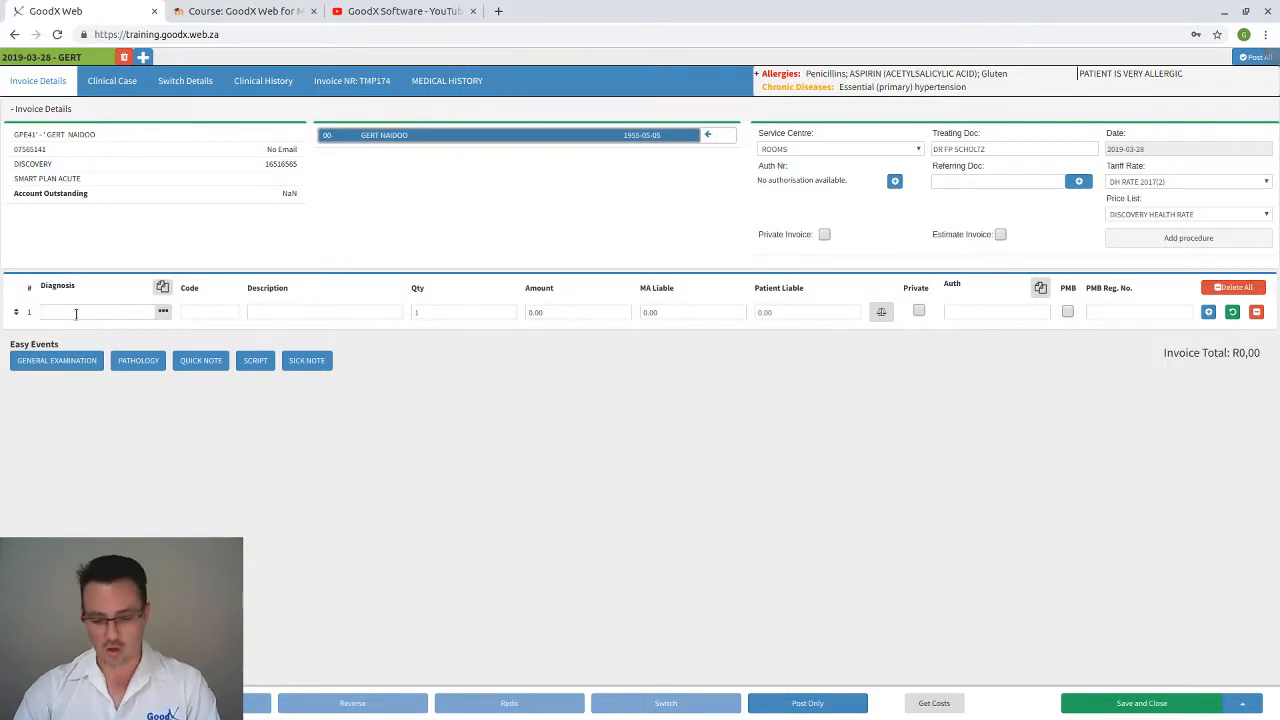
Look up code J20, add J20.9, Acute bronchitis, unspecified, as the first invoice line's diagnosis, and remove it again
text(j20)
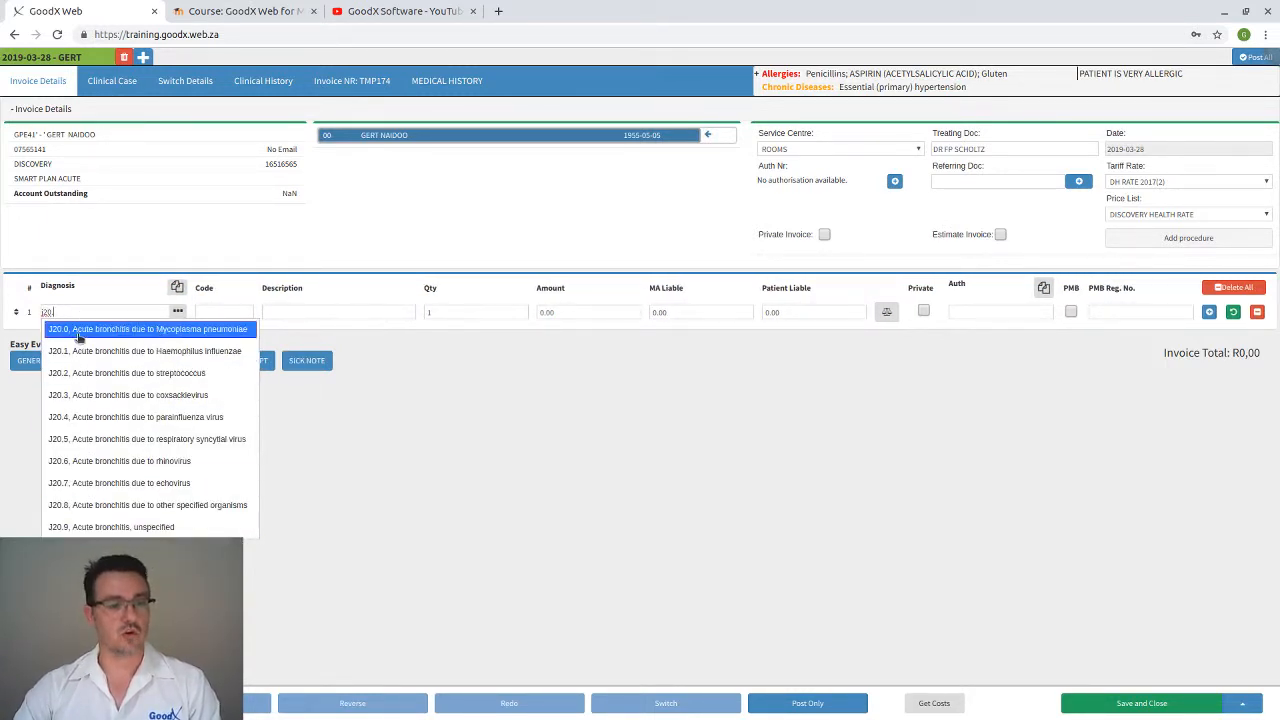
click(85, 528)
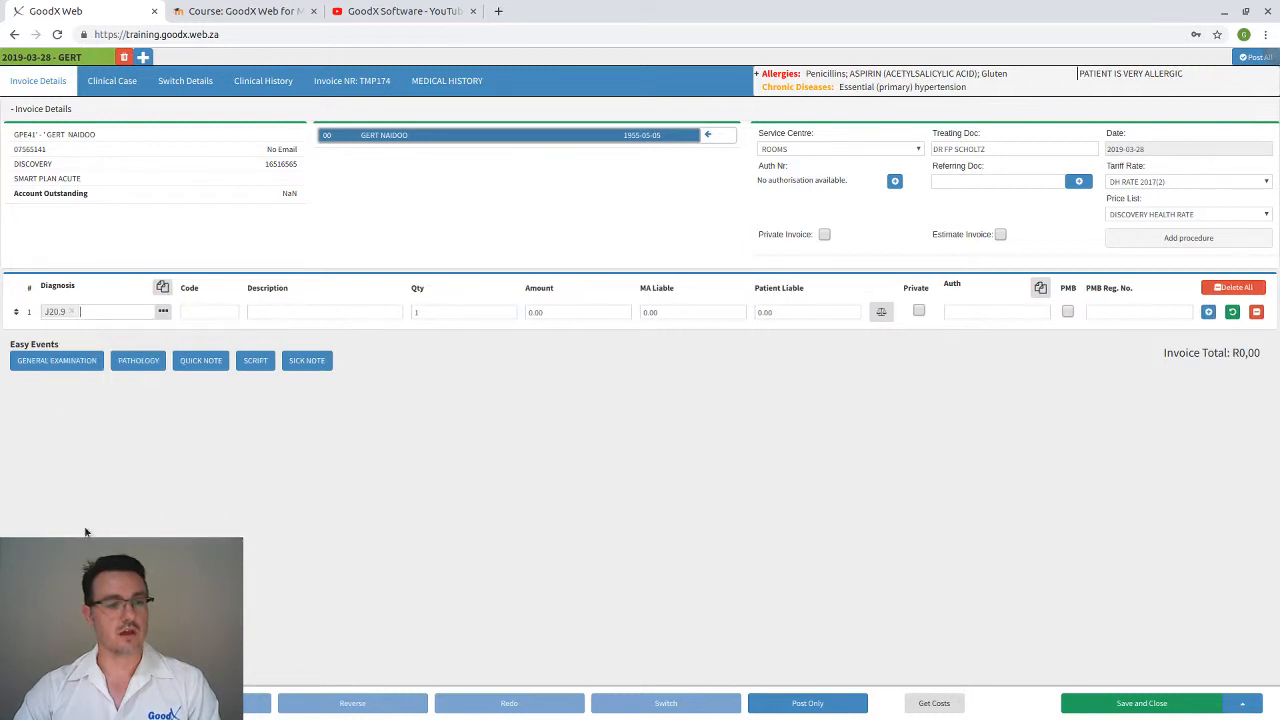
click(71, 312)
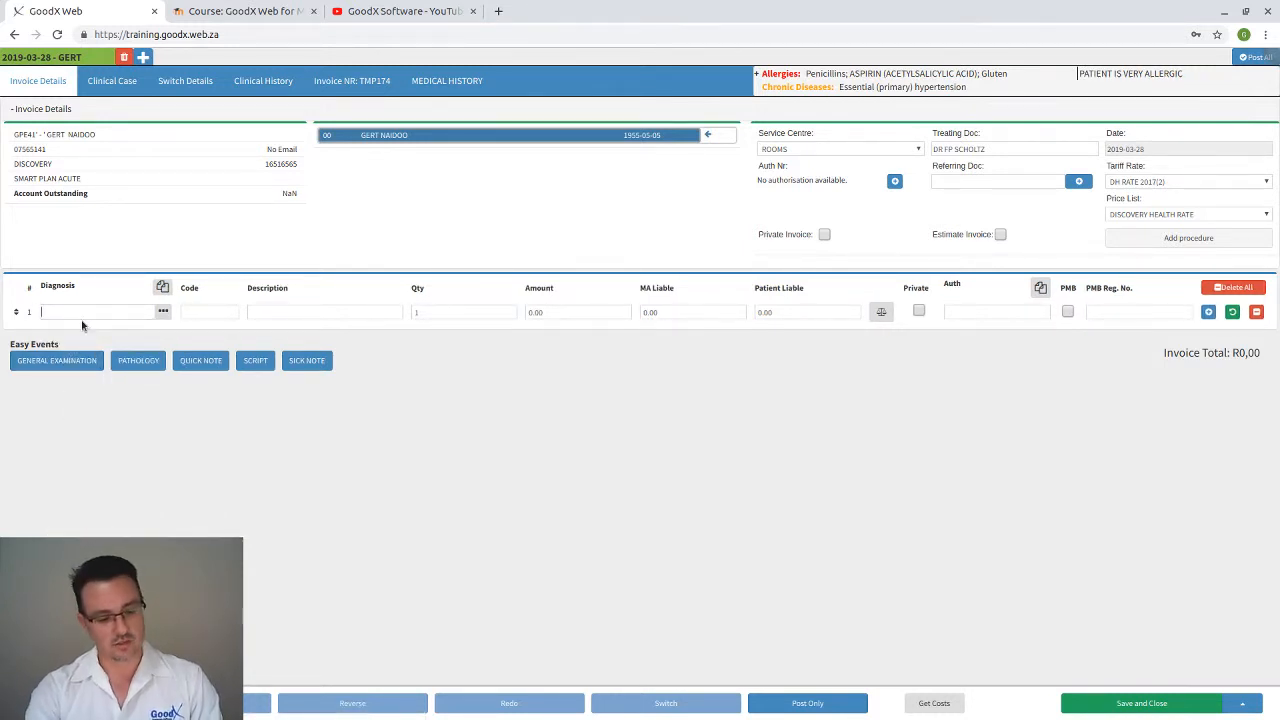
Search the first invoice line's diagnosis codes with the partial words "ac bro uns" and clear the search
text(ac br)
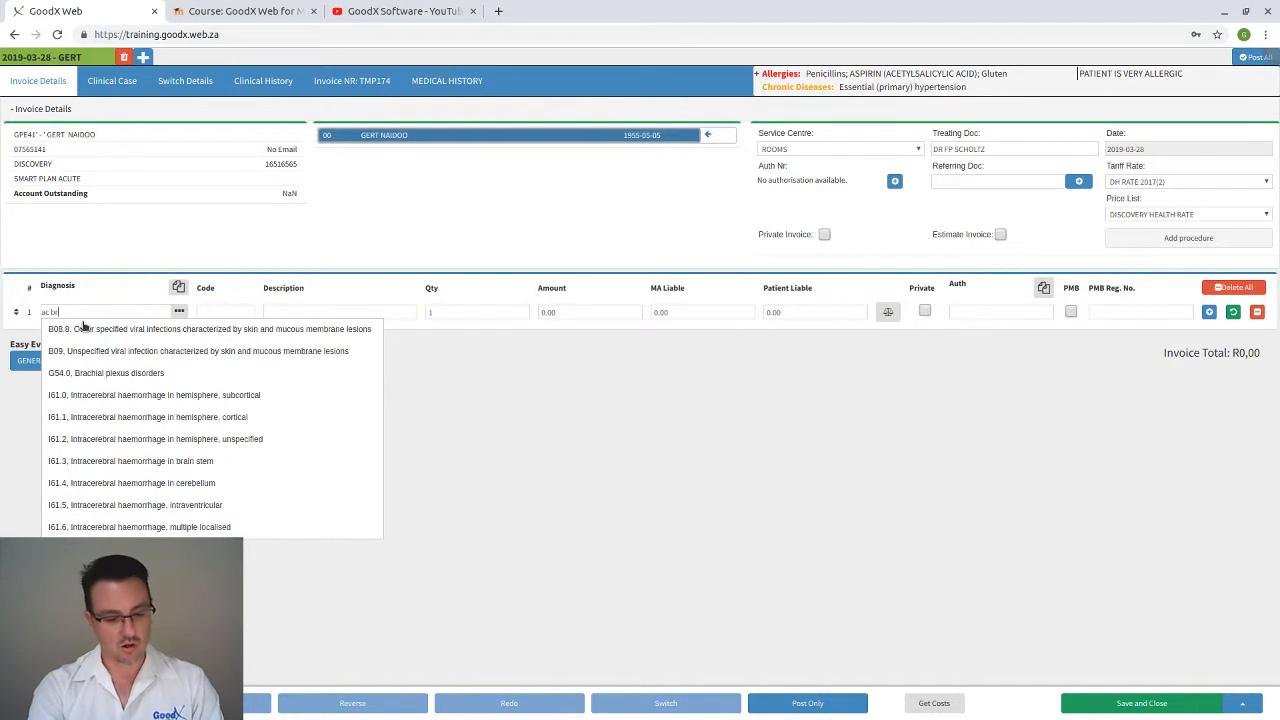
text(o uns)
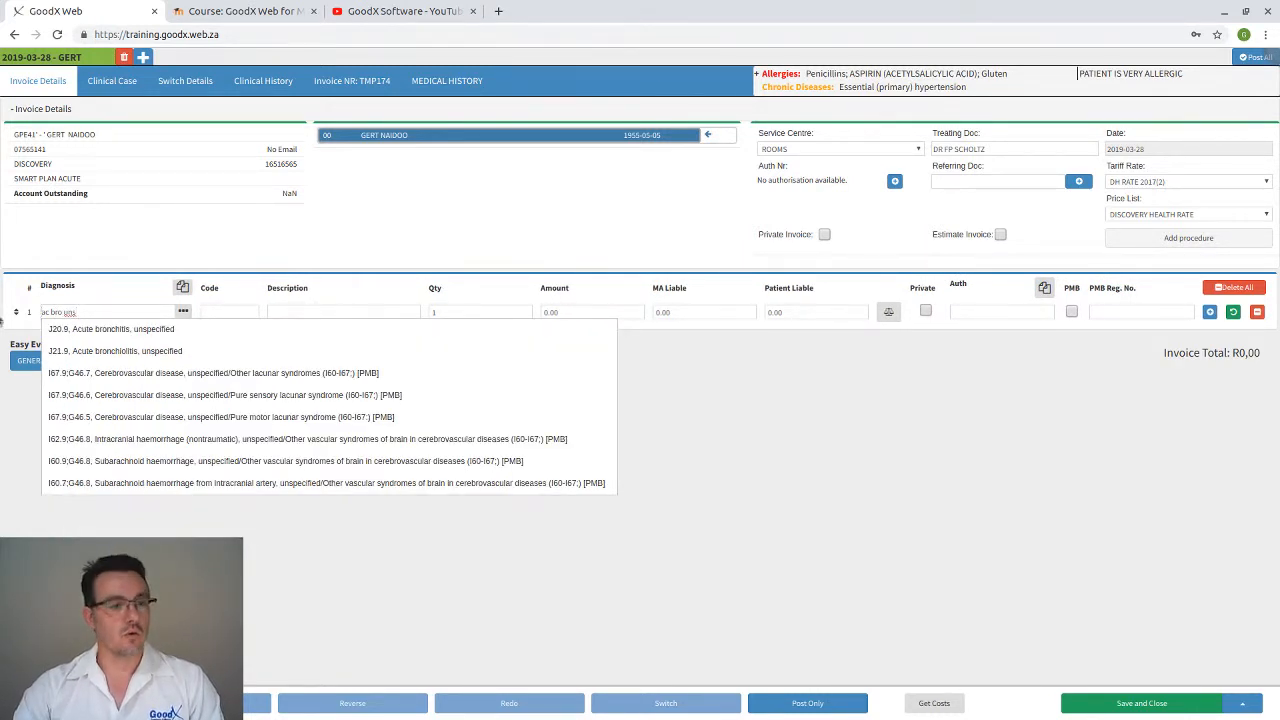
drag(86, 312, 42, 312)
key(BackSpace)
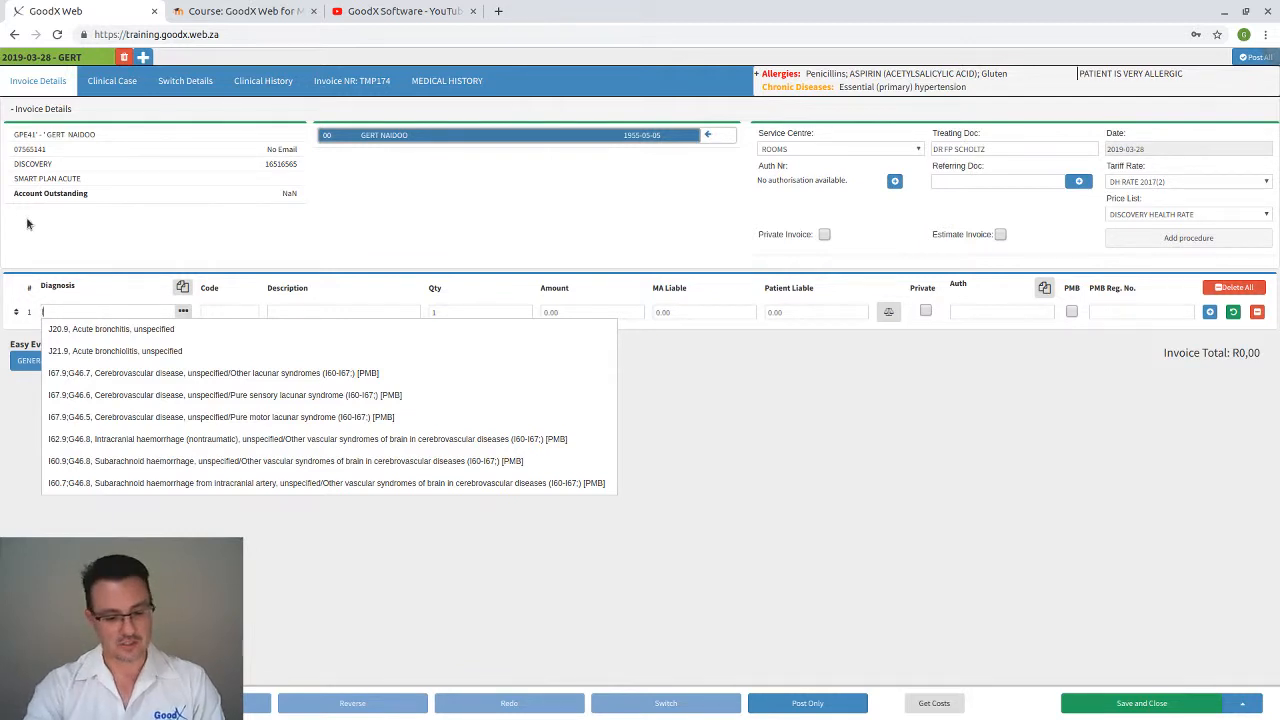
Search the first invoice line's diagnosis codes for "low back pai" and clear the search text
text(low back)
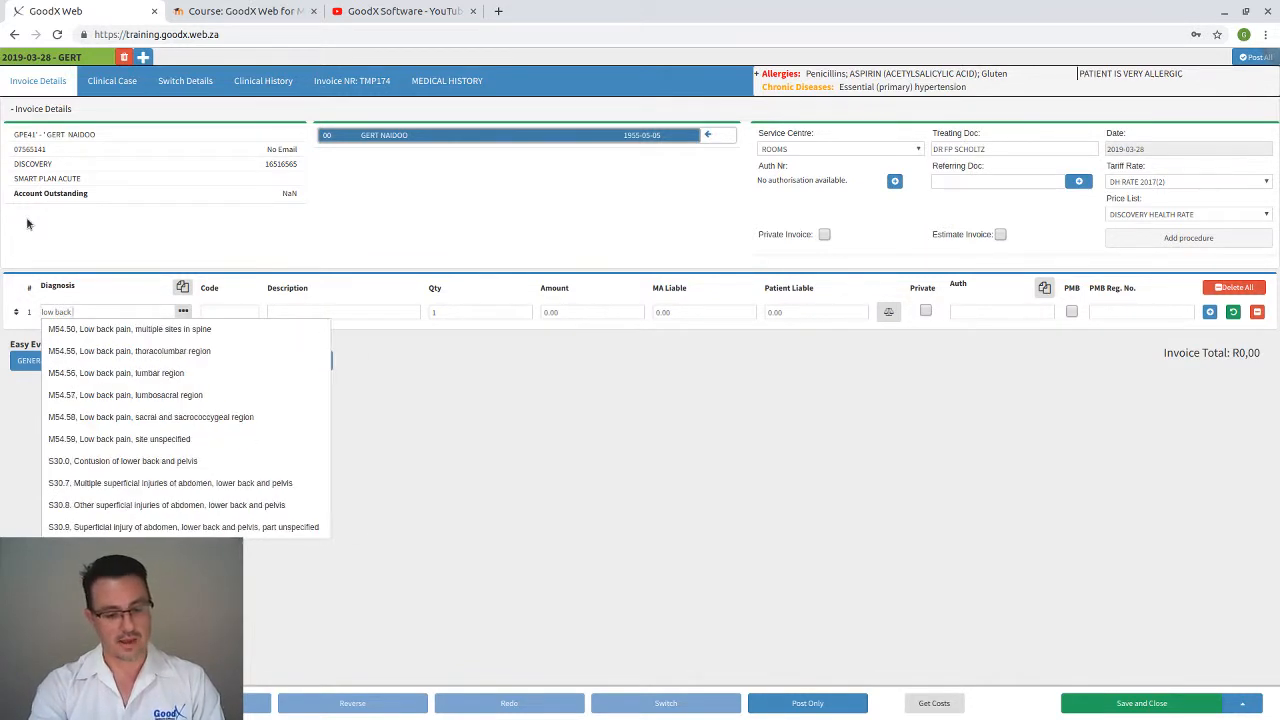
text( pai)
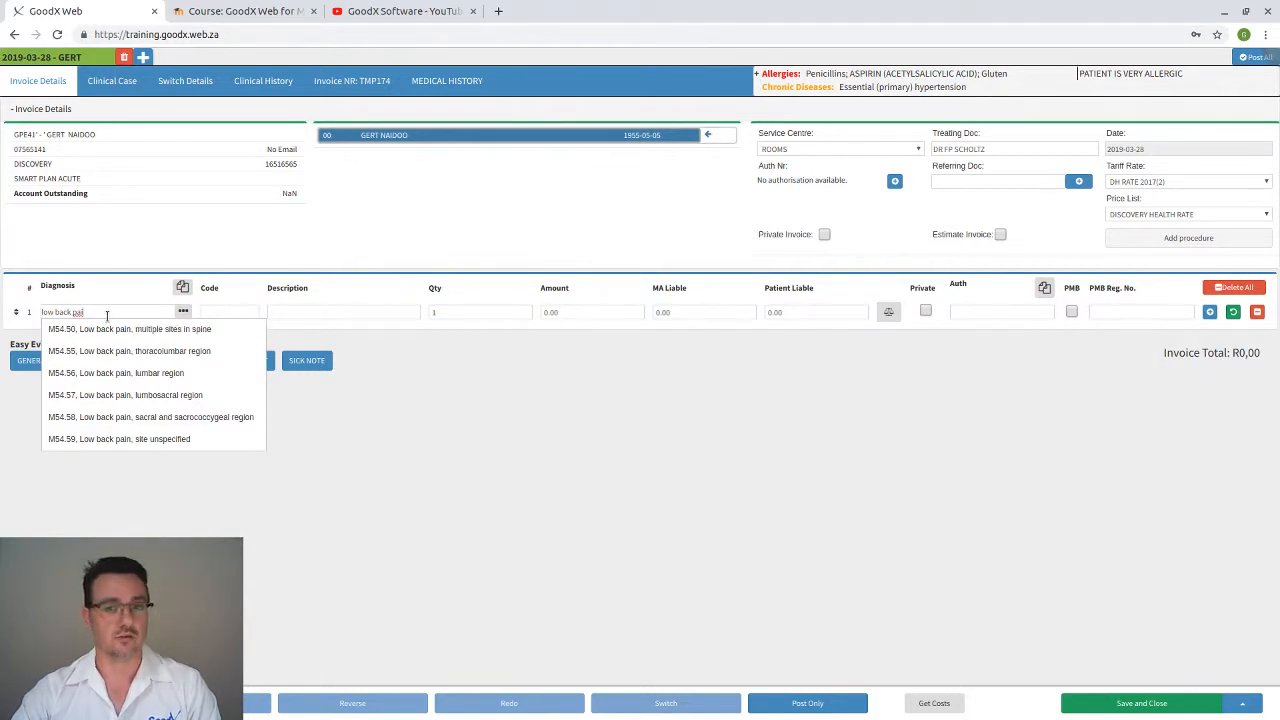
double_click(108, 316)
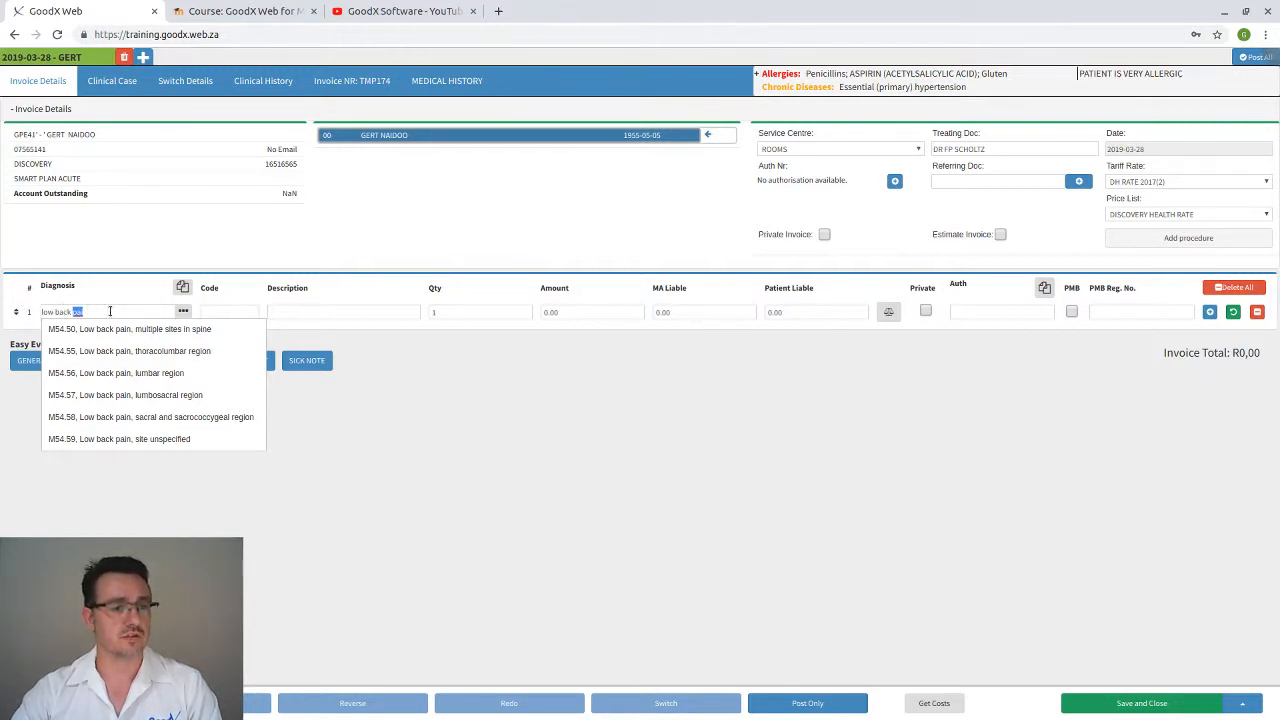
key(BackSpace)
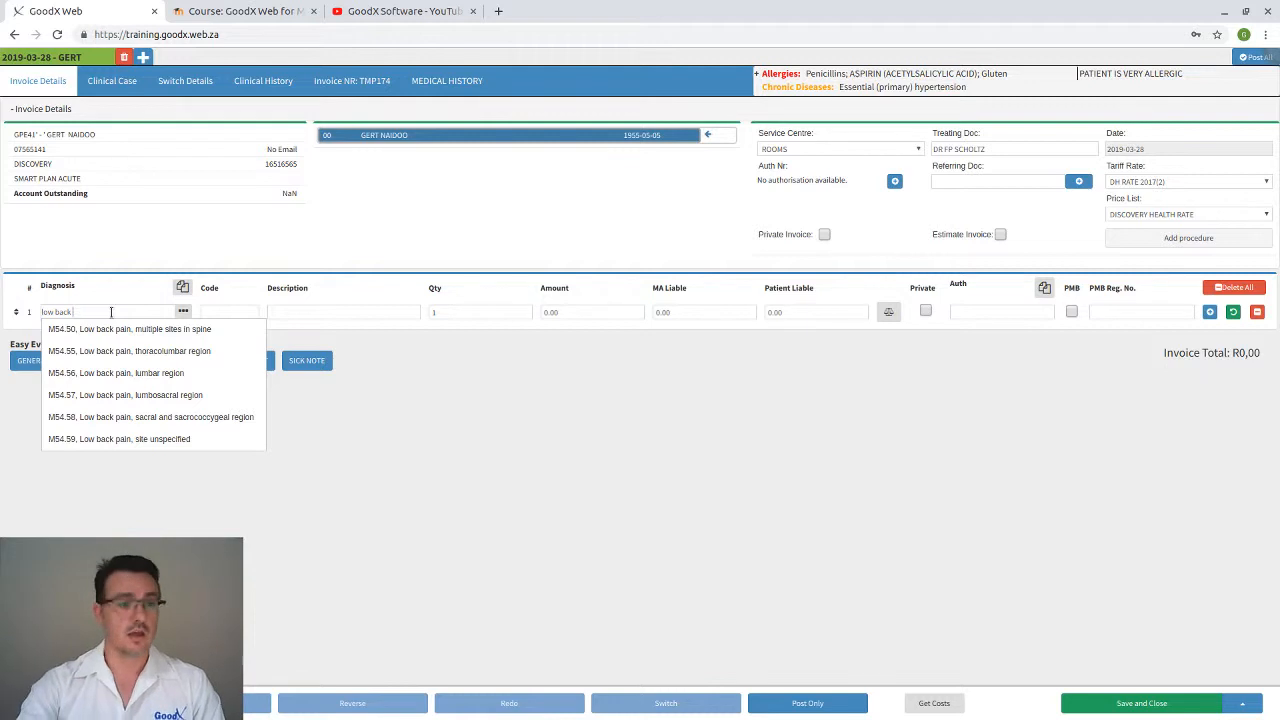
key(BackSpace)
key(BackSpace)
key(BackSpace)
key(BackSpace)
key(BackSpace)
key(BackSpace)
key(BackSpace)
key(BackSpace)
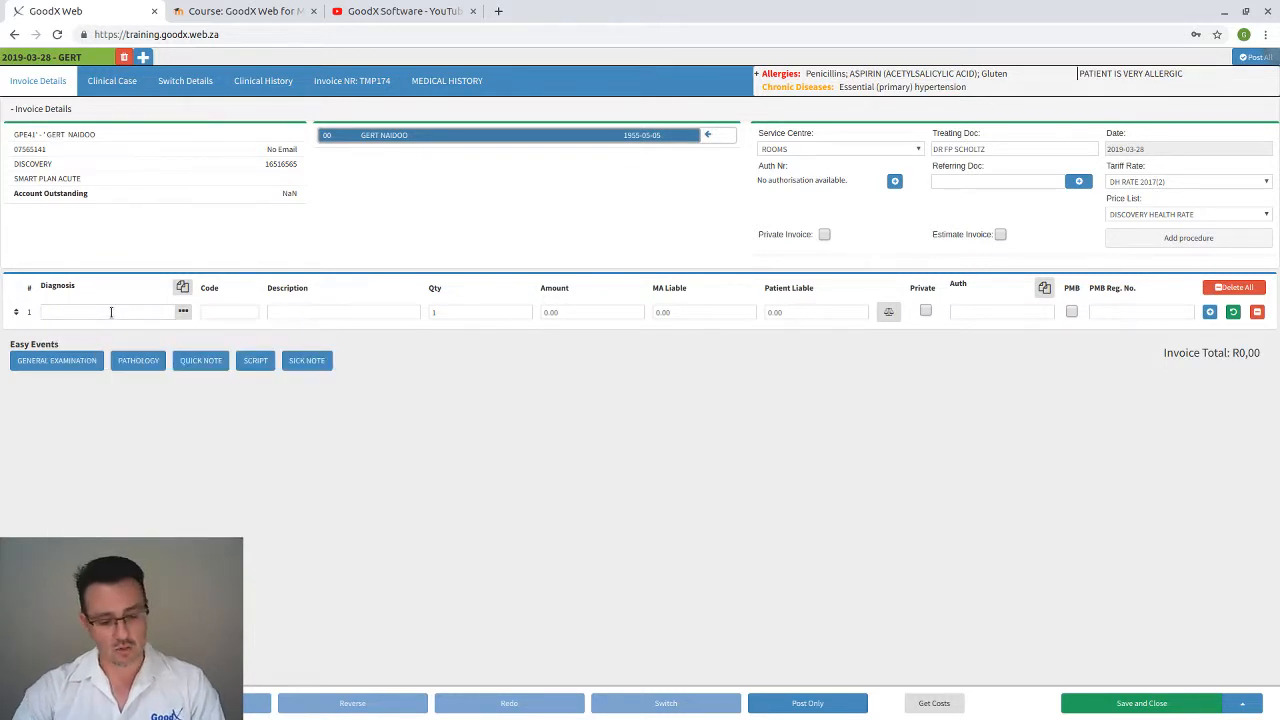
Add J20.9, Acute bronchitis, unspecified, and B17.1, Acute hepatitis C, as the first invoice line's diagnoses, and remove both codes
text(j20.9)
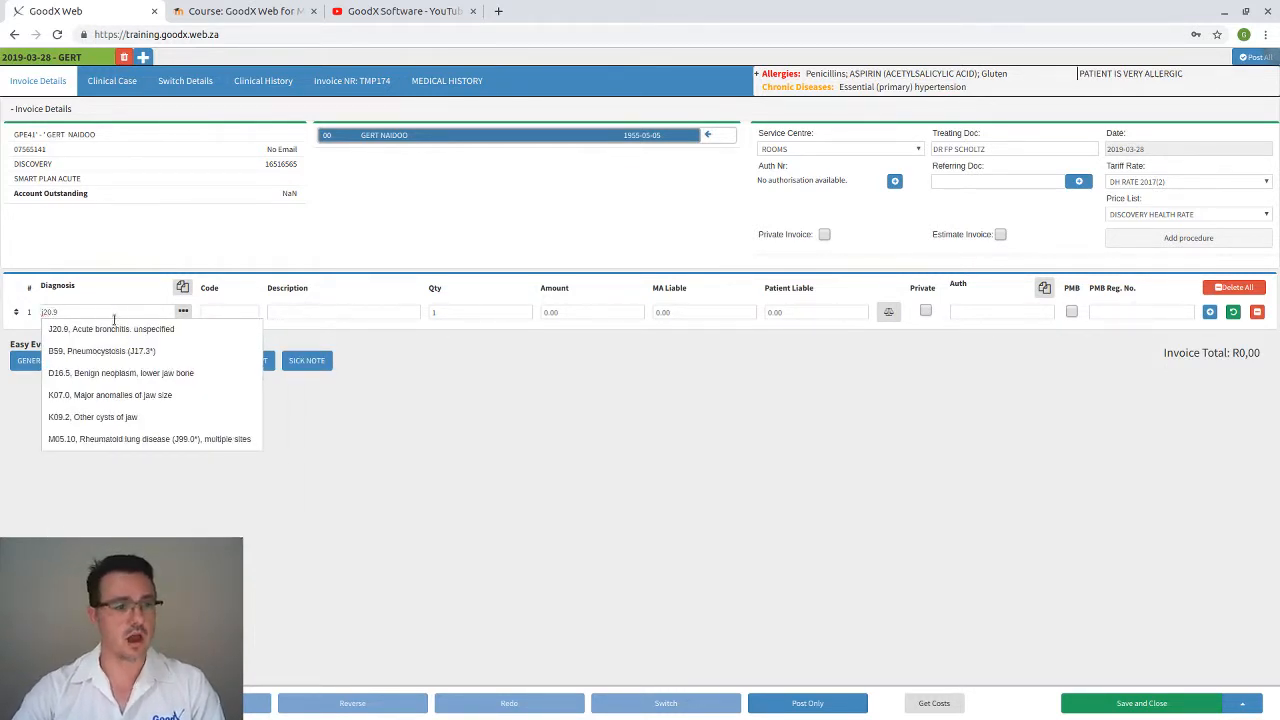
click(114, 328)
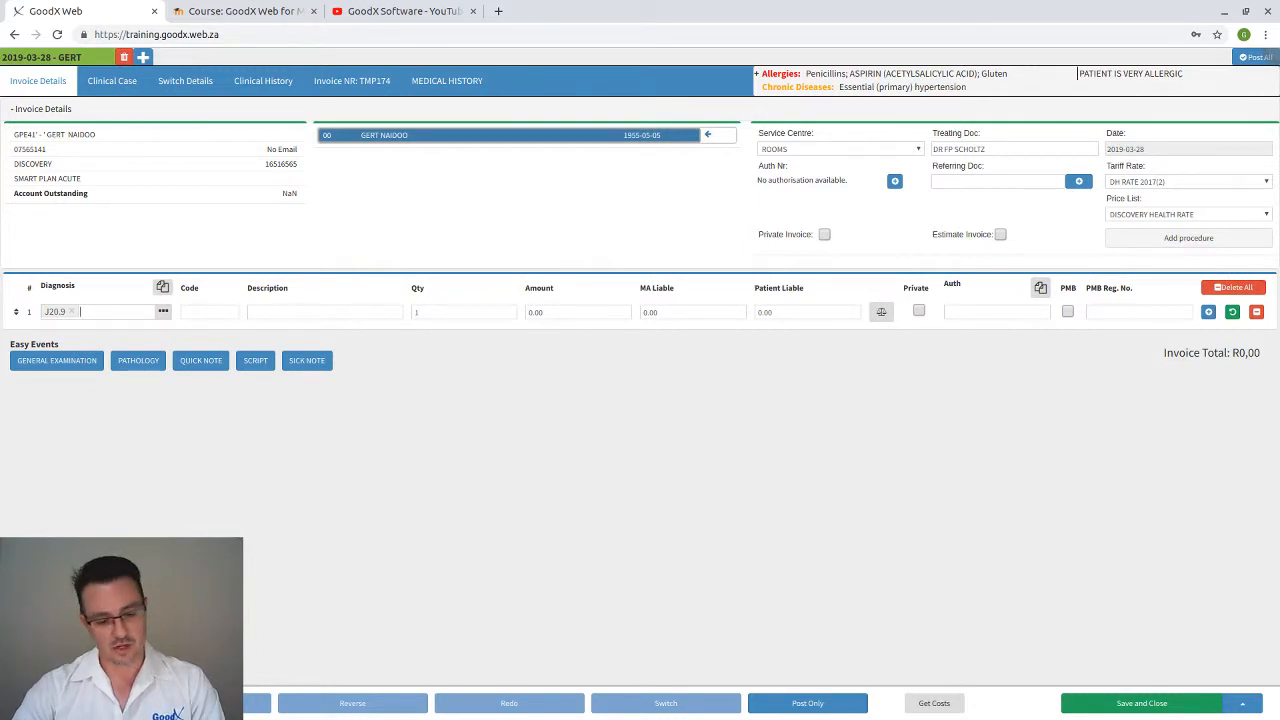
text(k002.1)
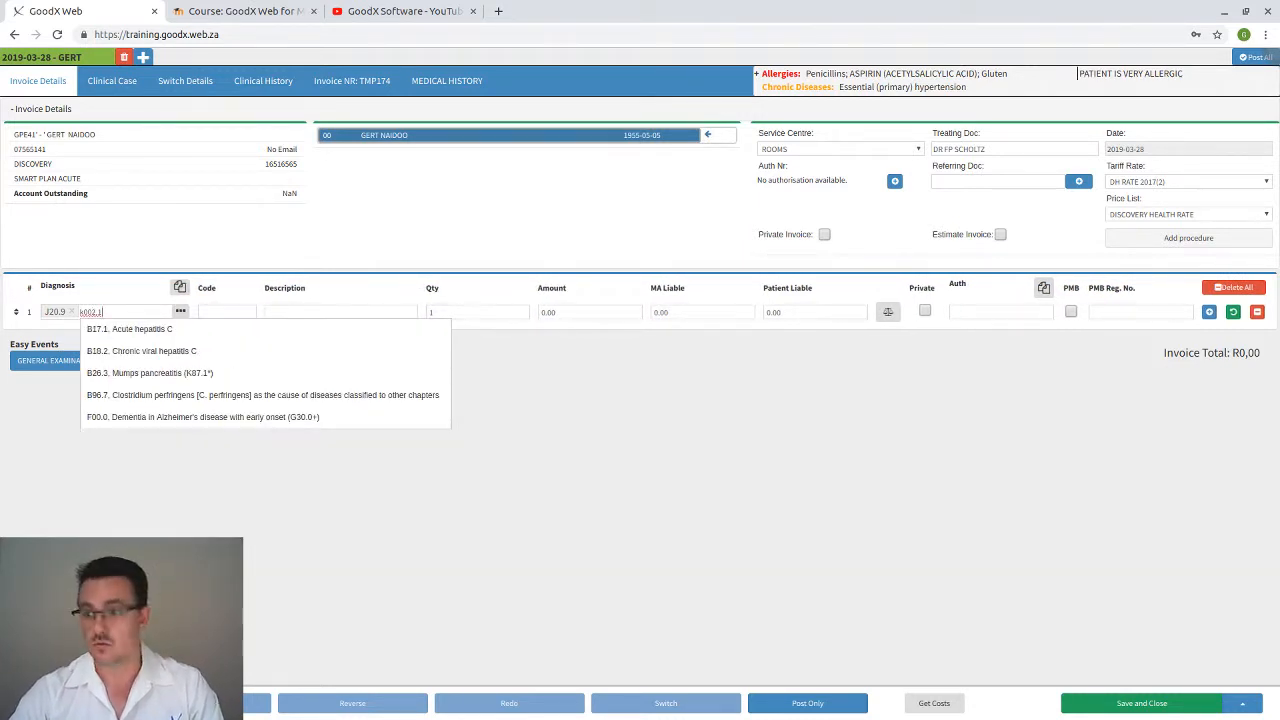
click(185, 330)
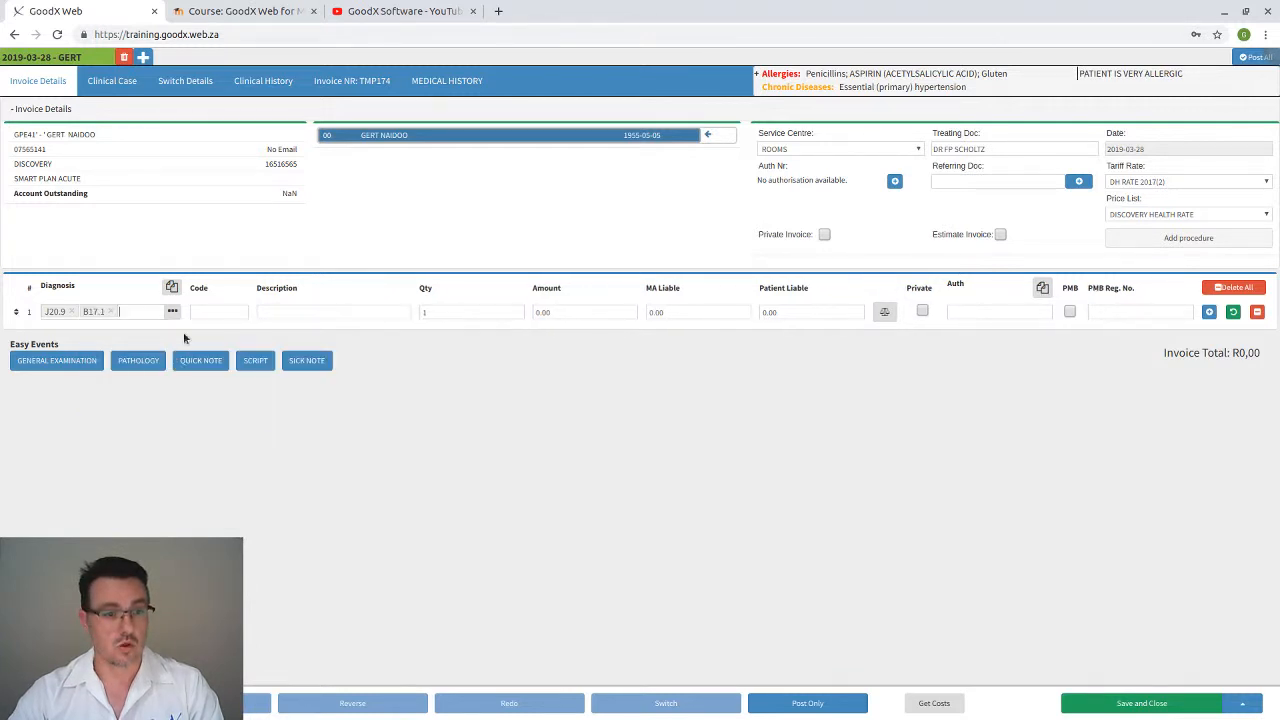
click(112, 312)
click(71, 312)
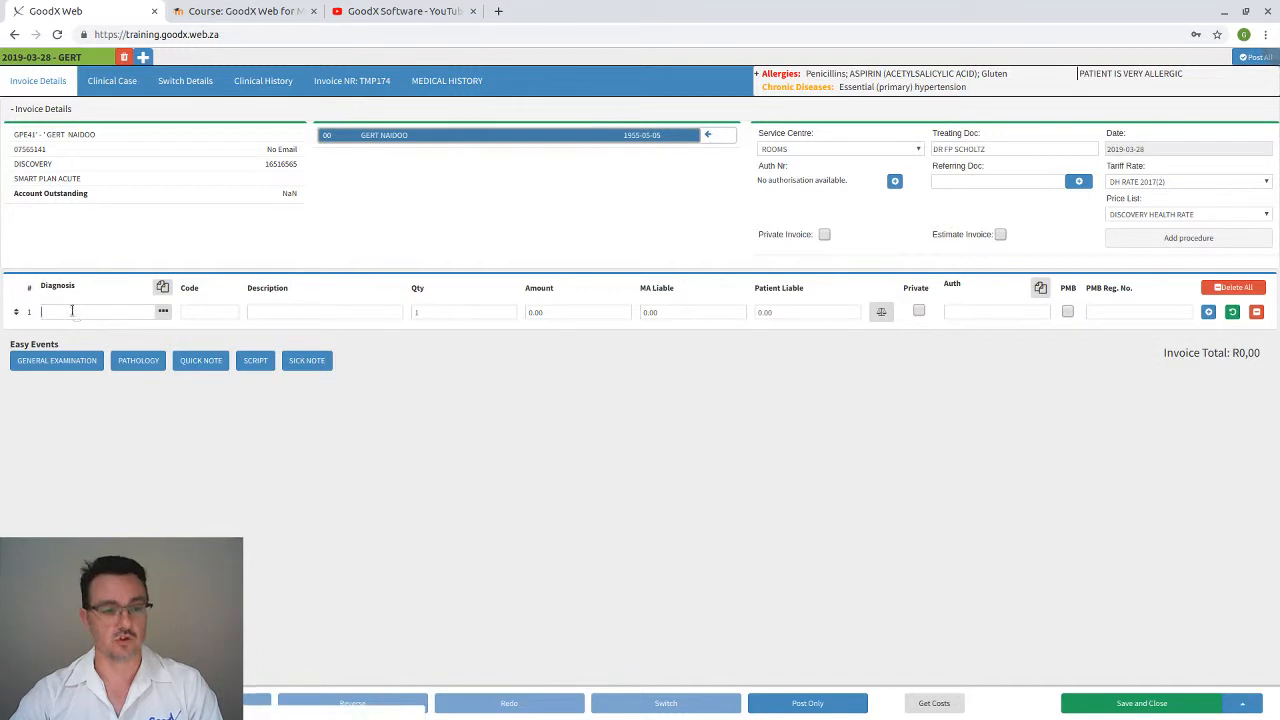
Add S50.7, Multiple superficial injuries of forearm, as the first invoice line's diagnosis and look through the ICD10 Builder's external cause categories
text(s50)
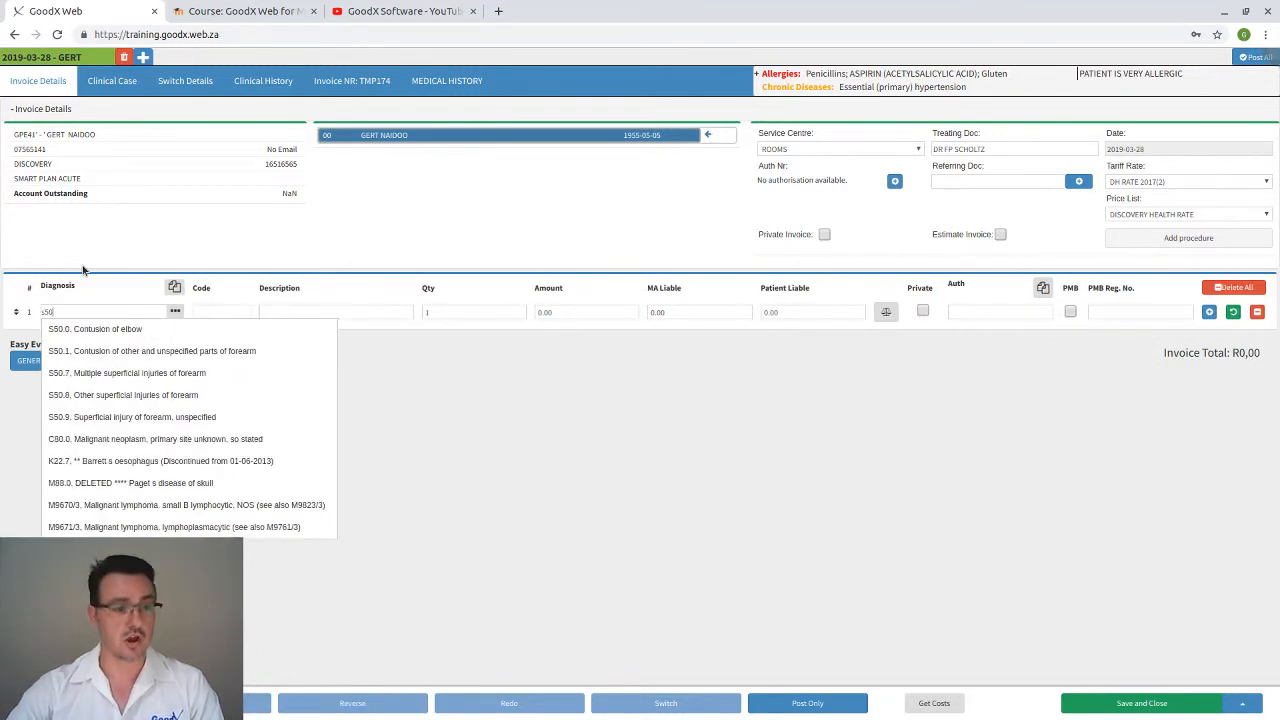
click(121, 378)
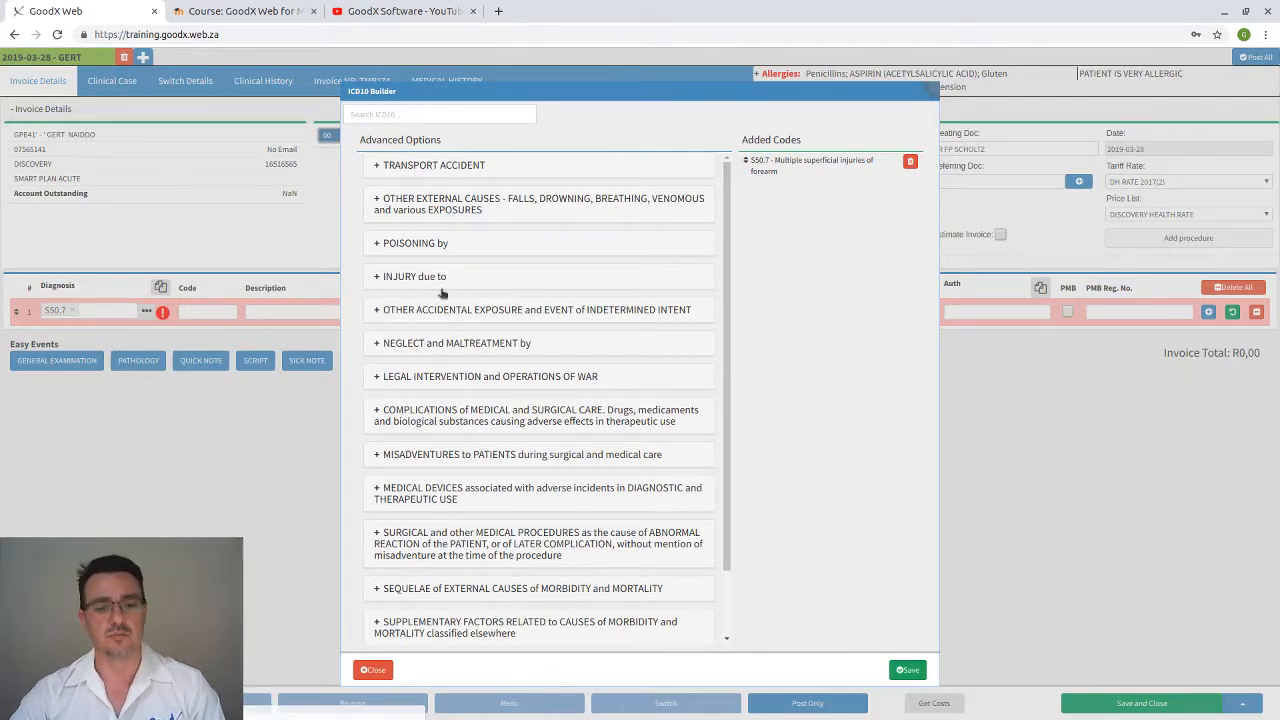
scroll(445, 295, down, 2)
scroll(448, 316, up, 2)
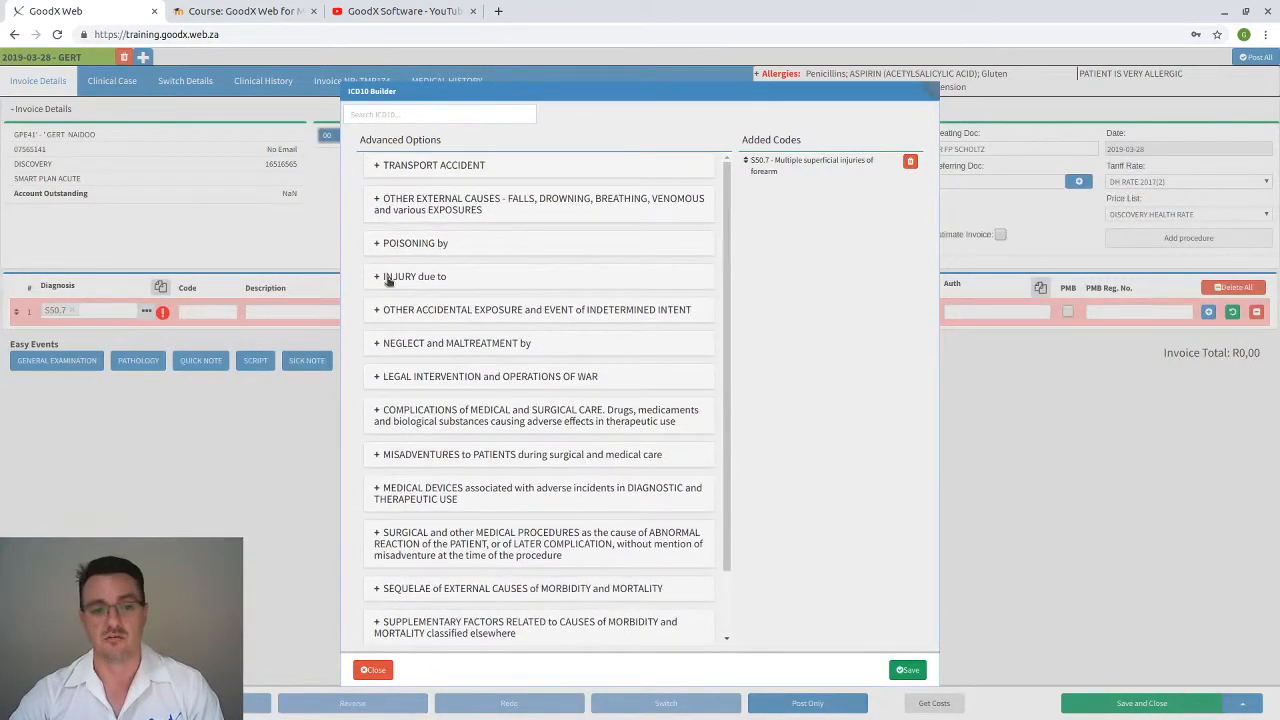
Build external cause code W14.01, fall from tree, at home during leisure activity, and save it with the forearm injury diagnosis
click(377, 204)
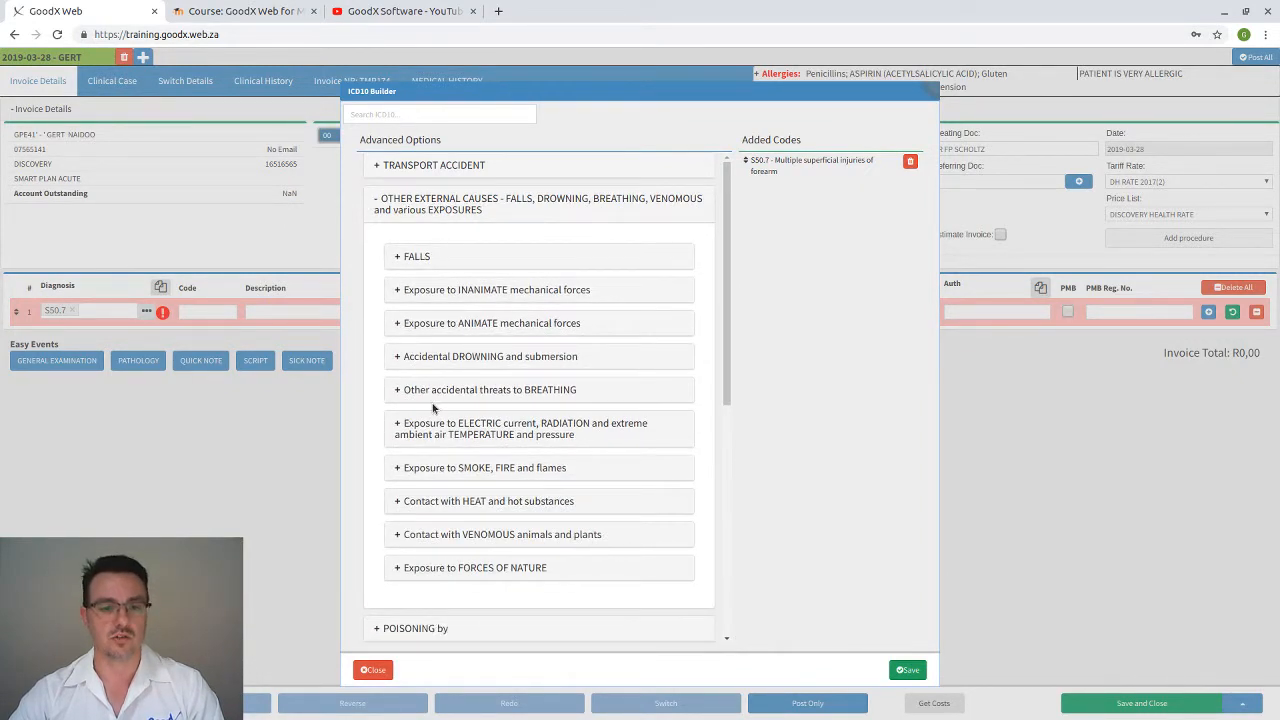
click(397, 257)
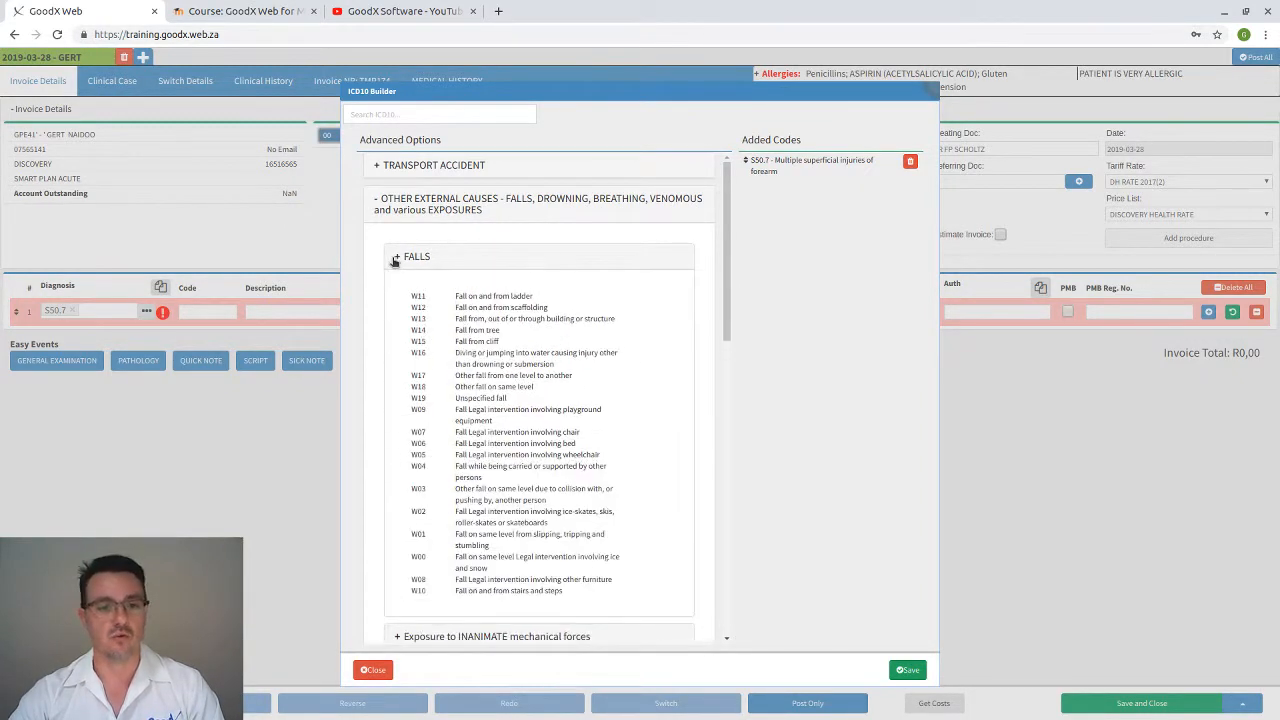
click(500, 330)
click(432, 176)
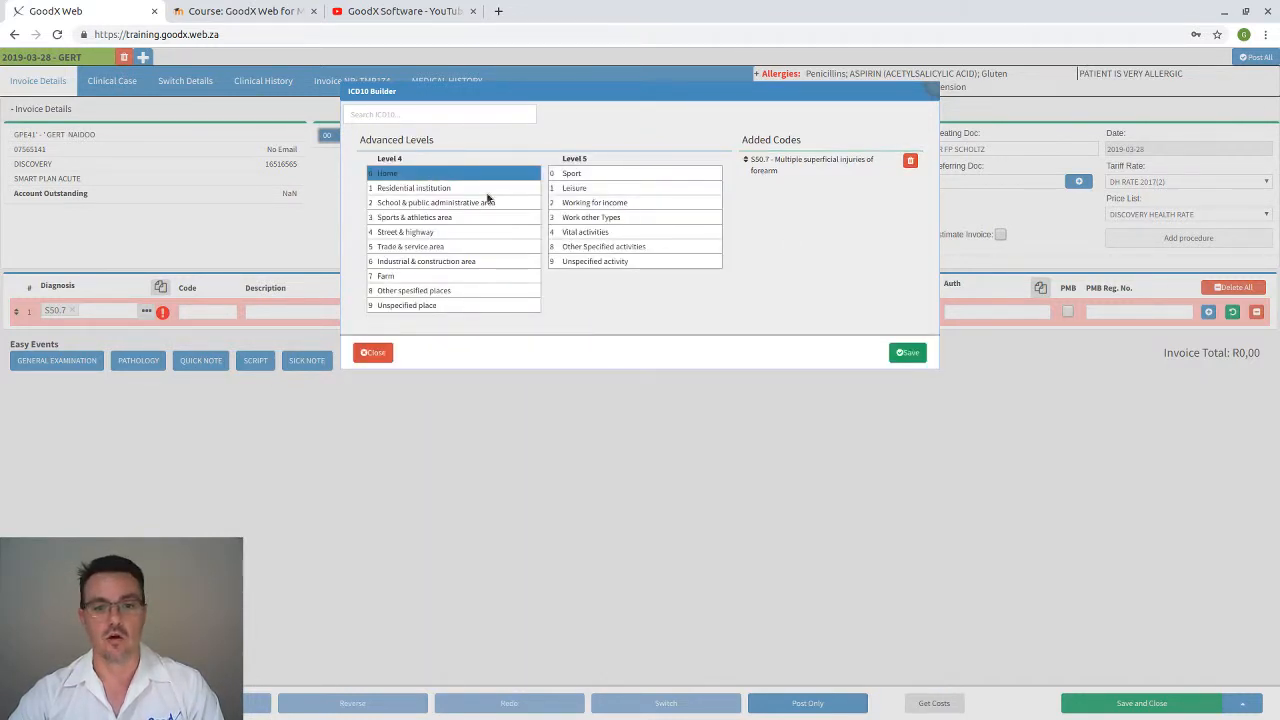
click(570, 189)
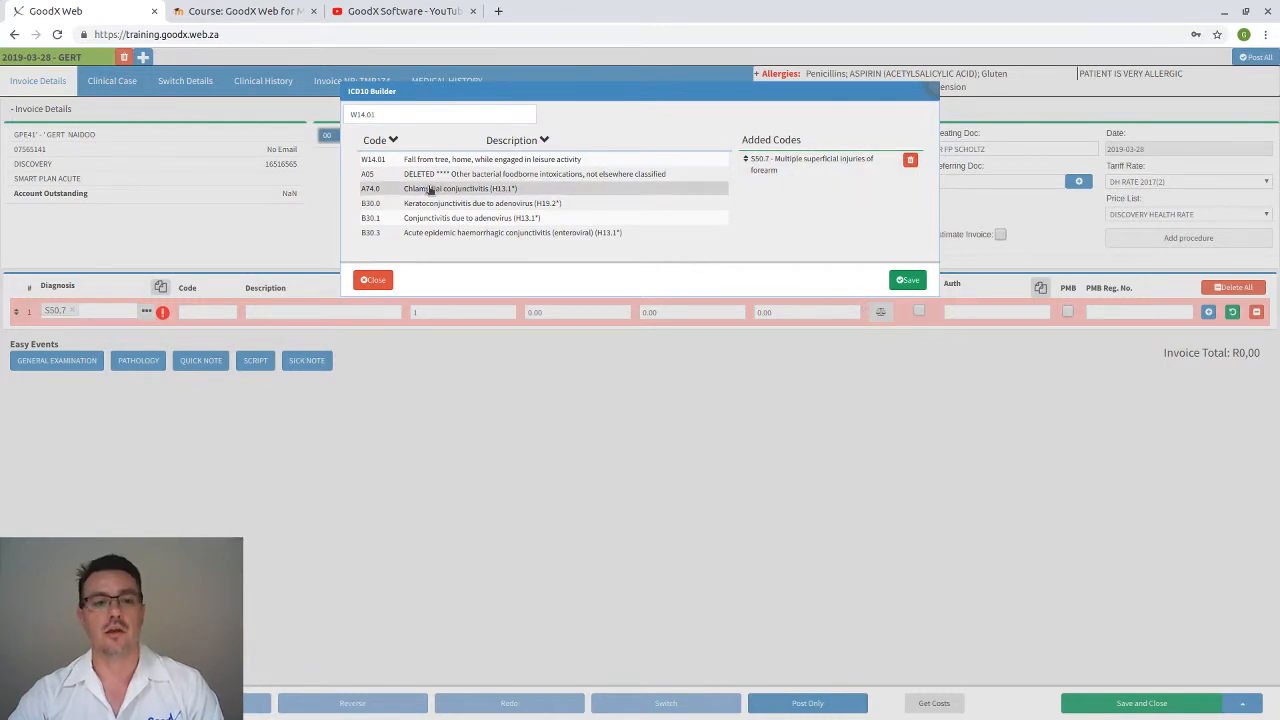
click(478, 162)
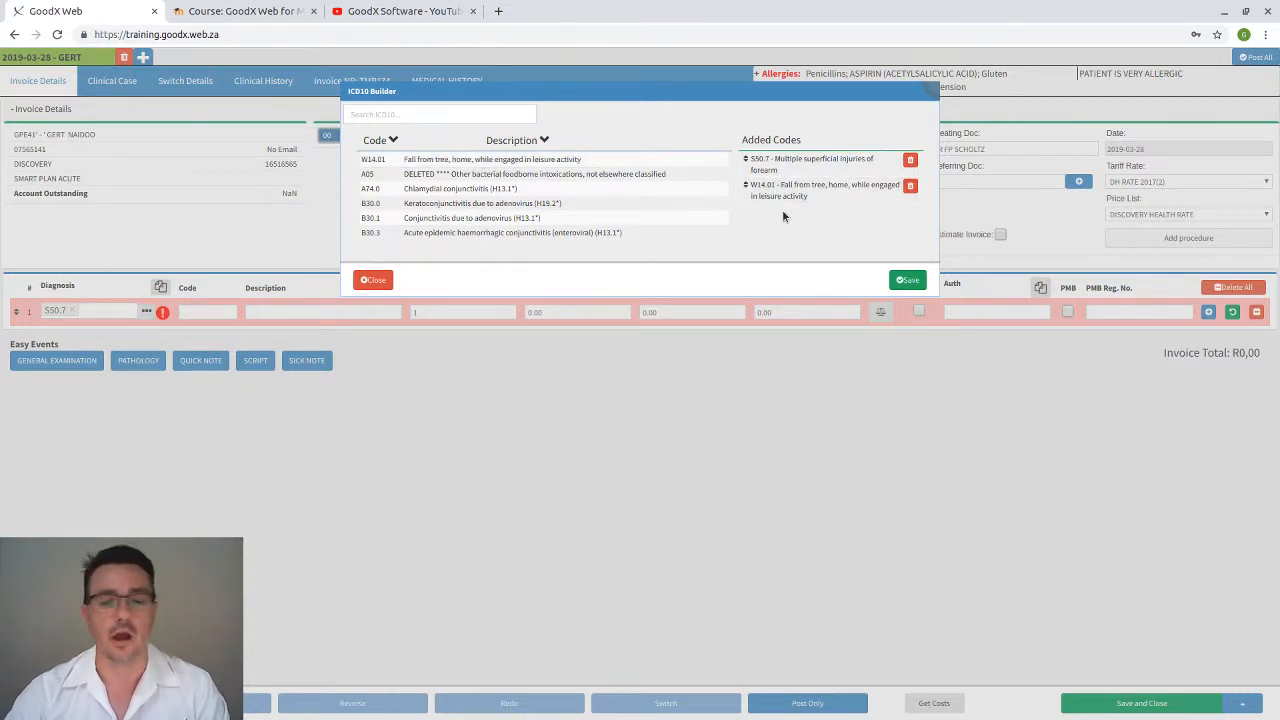
click(907, 282)
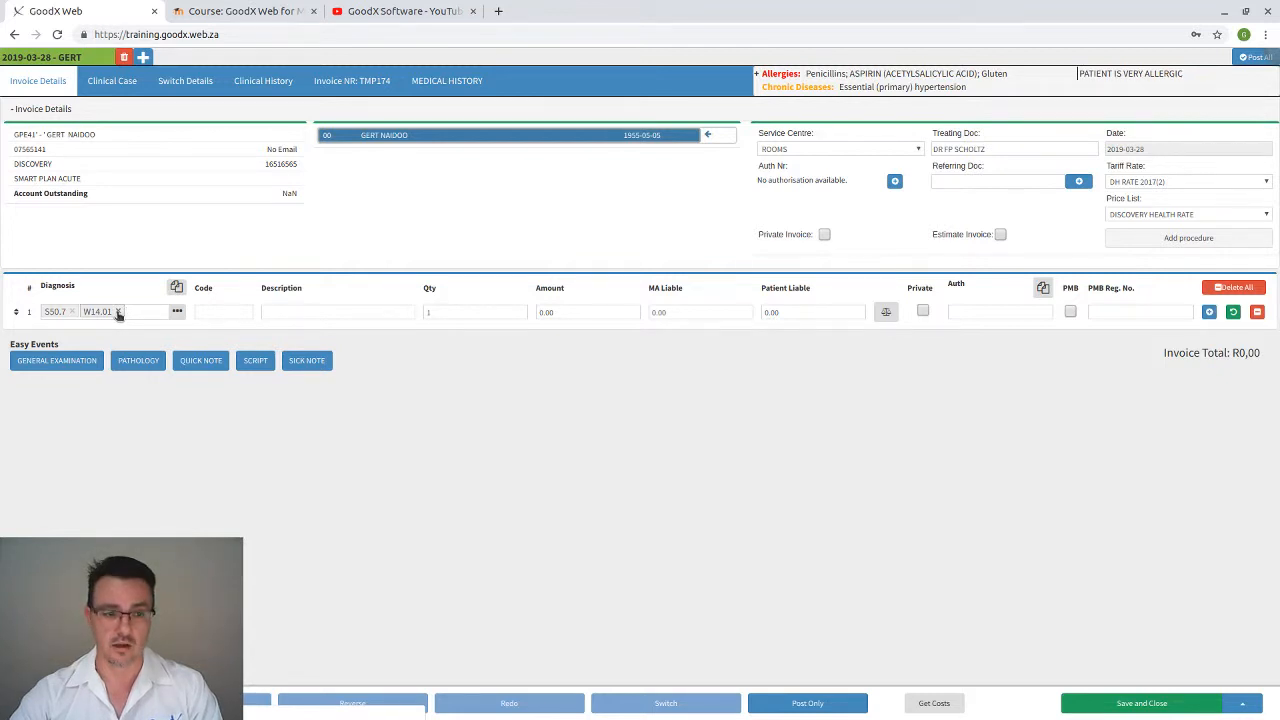
Enter procedure code 0190, New and established patient, on the first invoice line
click(220, 313)
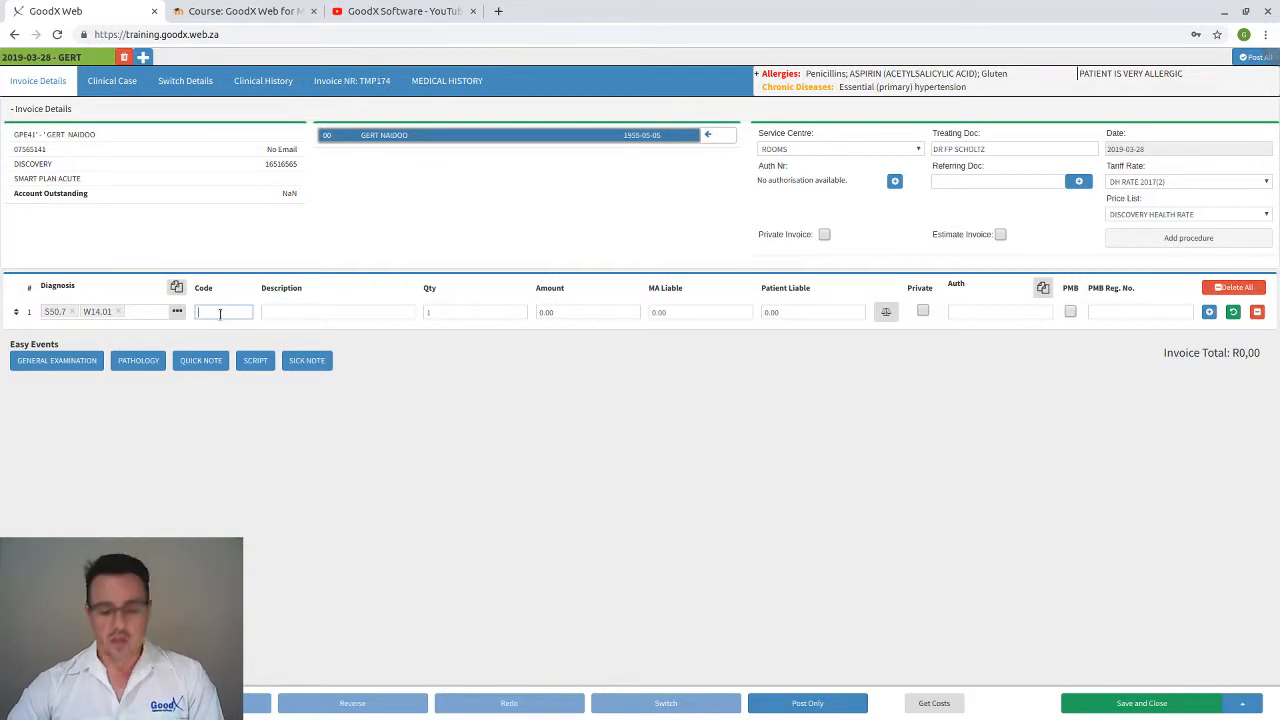
text(0190)
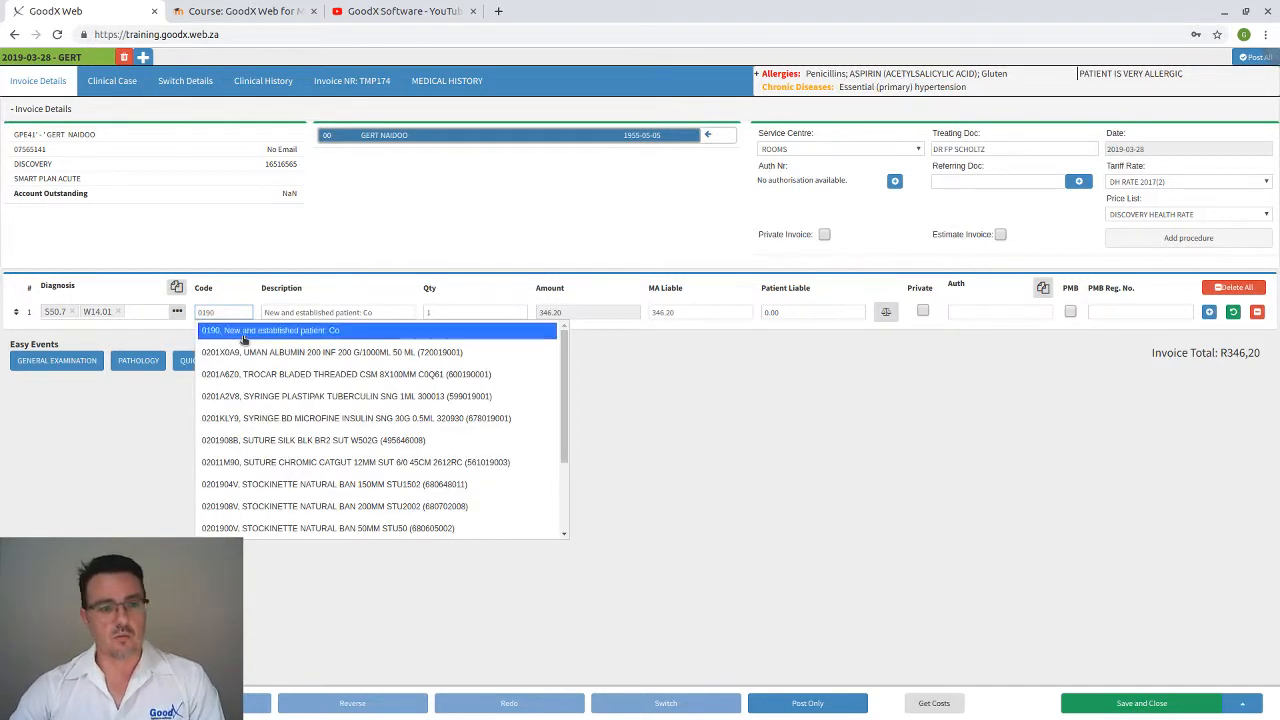
click(231, 341)
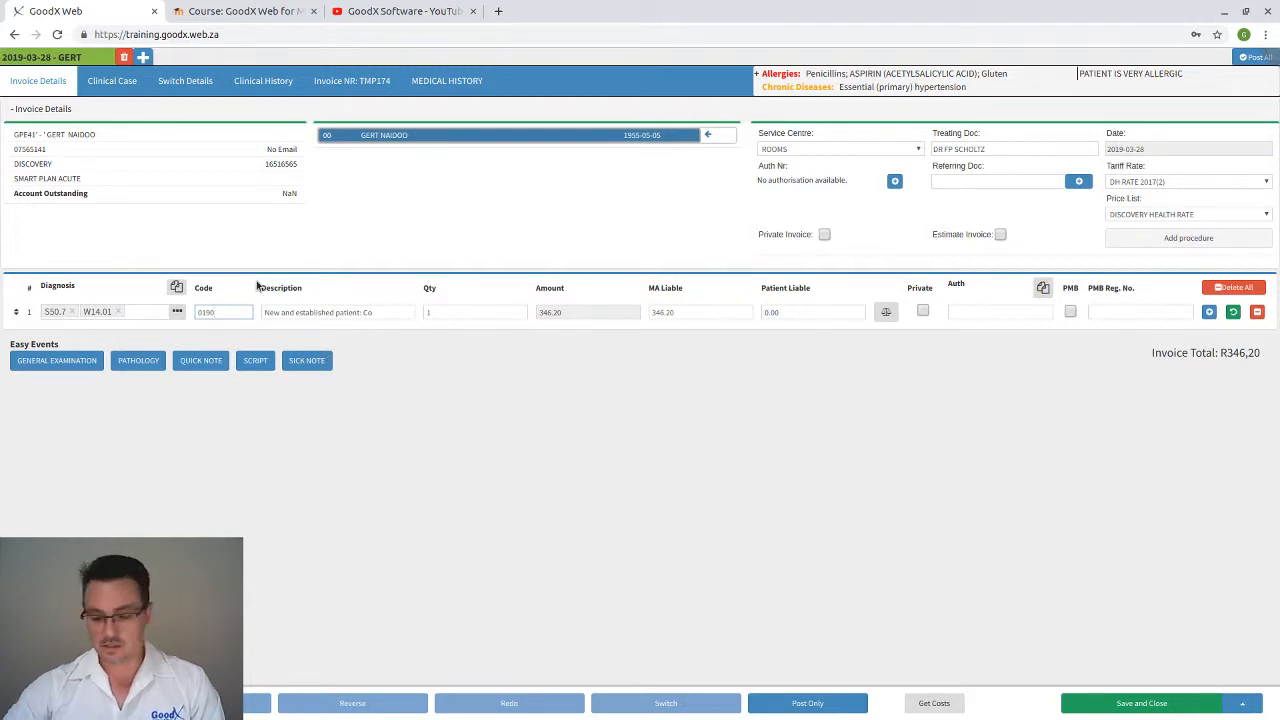
Add a second invoice line with procedure code 0202, Setting of sterile tray, and delete it together with the empty third line
key(Return)
text(0202)
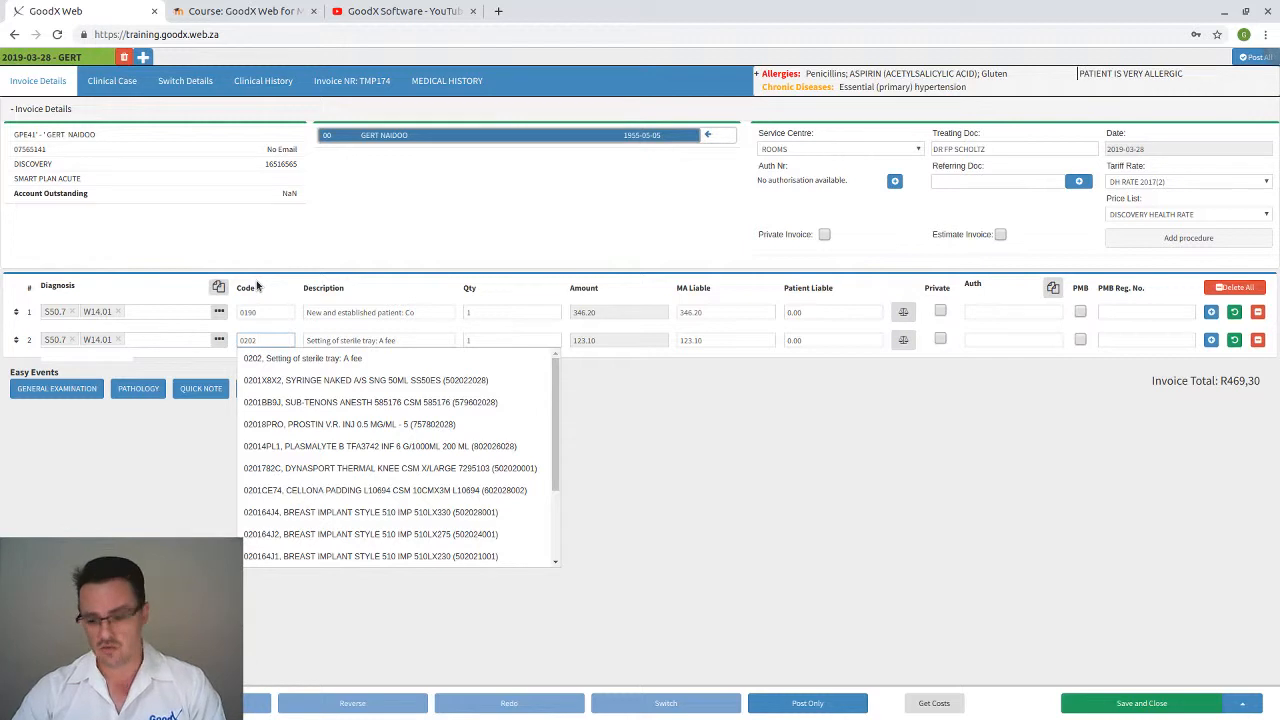
key(Return)
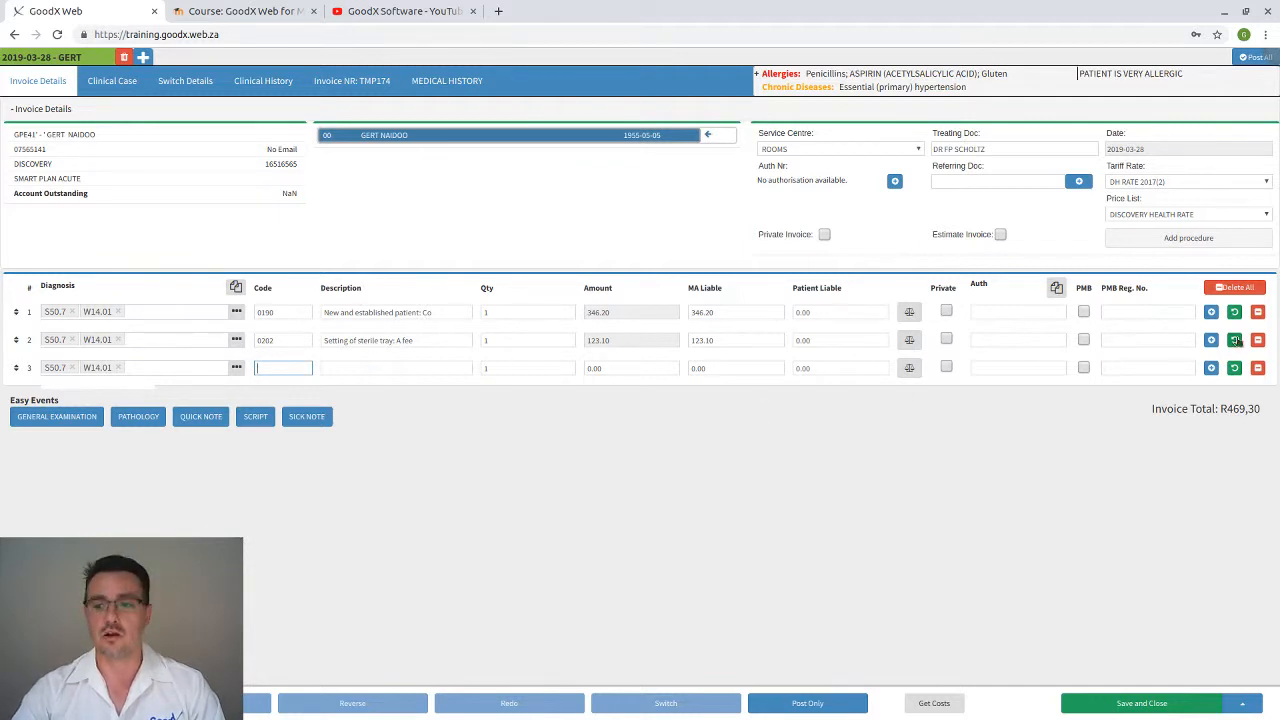
click(1258, 368)
click(1258, 341)
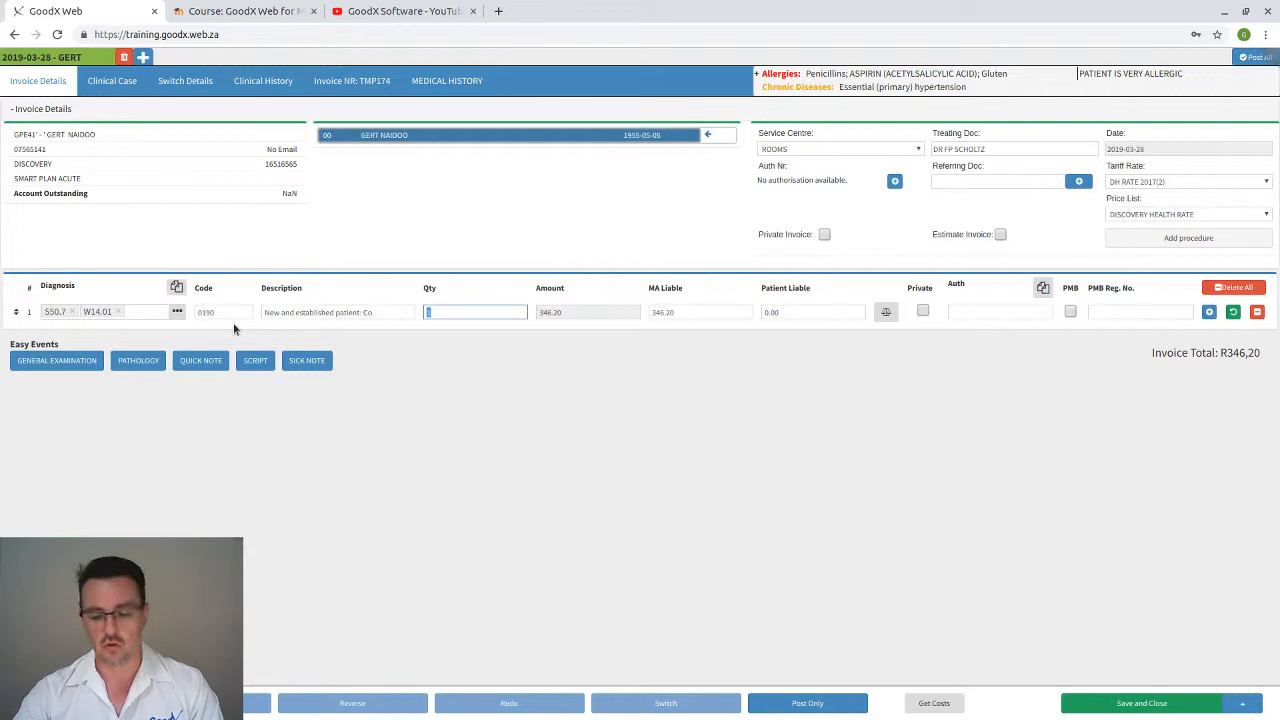
Cycle the first invoice line's locked field through the amount and liability fields, ending with Patient Liable locked
key(Tab)
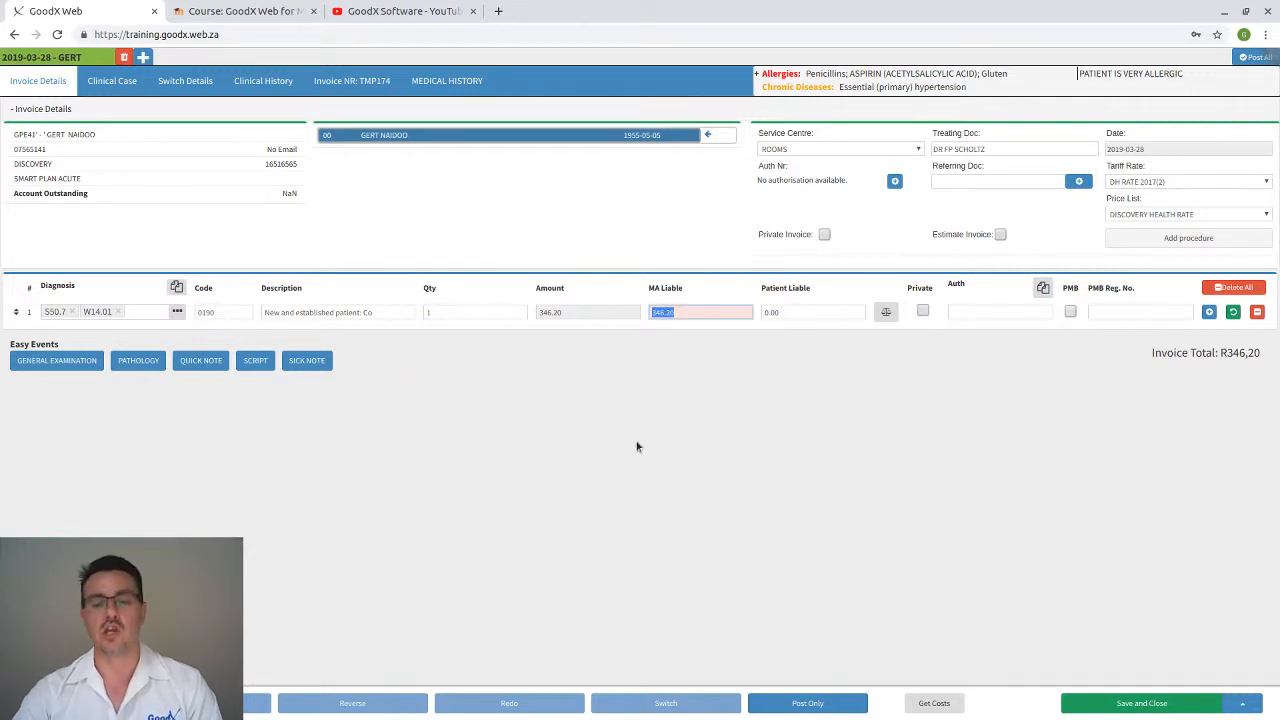
click(886, 316)
click(886, 314)
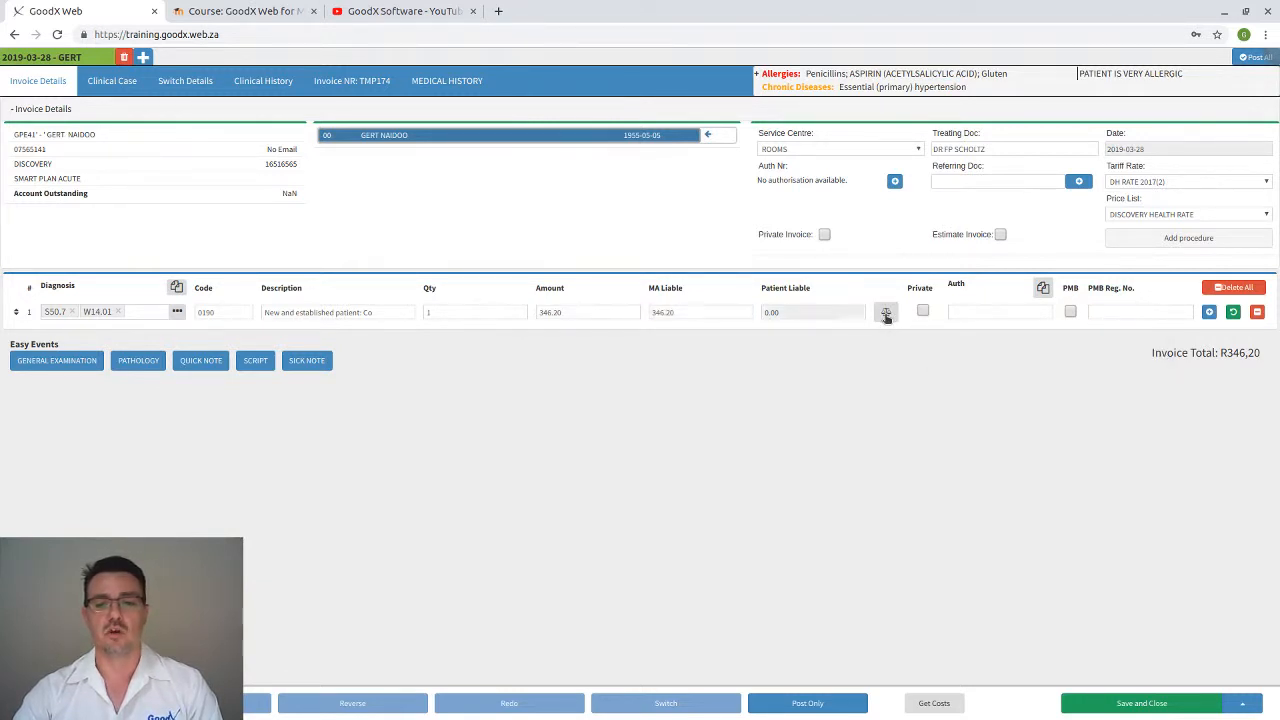
click(886, 314)
click(886, 314)
click(886, 314)
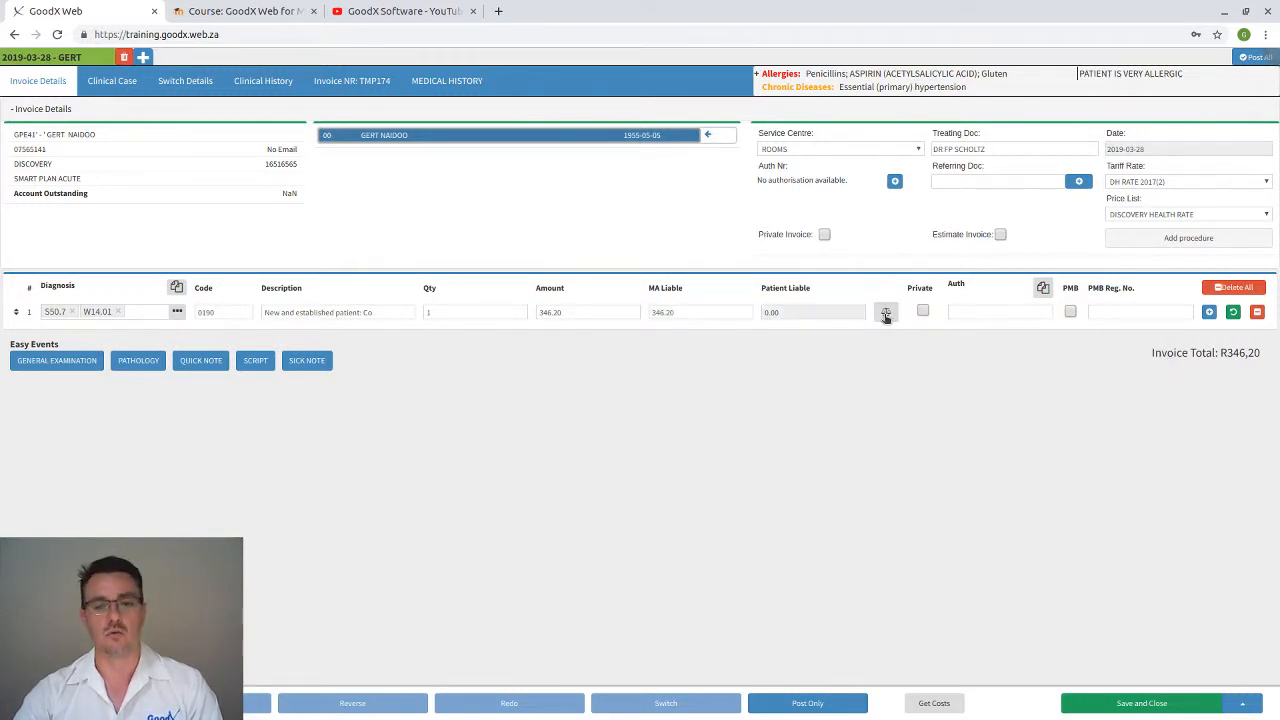
click(886, 314)
click(886, 314)
click(886, 314)
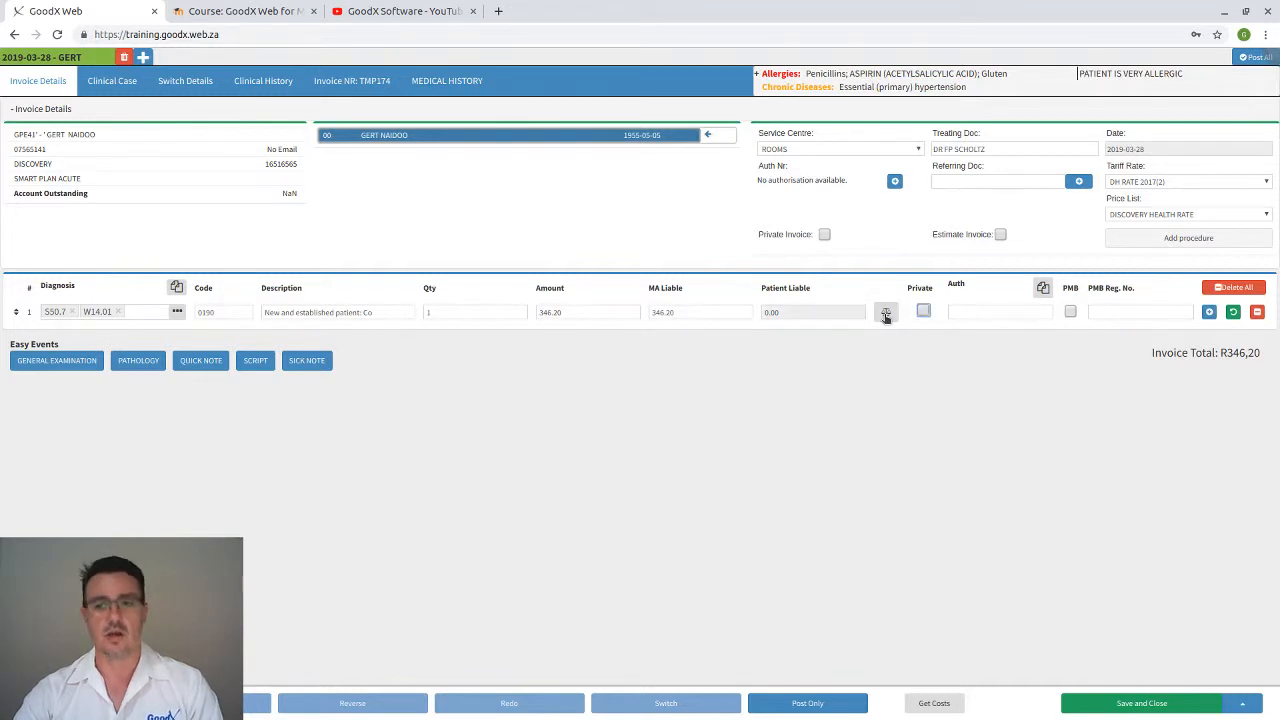
Examine the first line's authorisation field and the invoice's authorisation number section with its option to add an authorisation
click(952, 313)
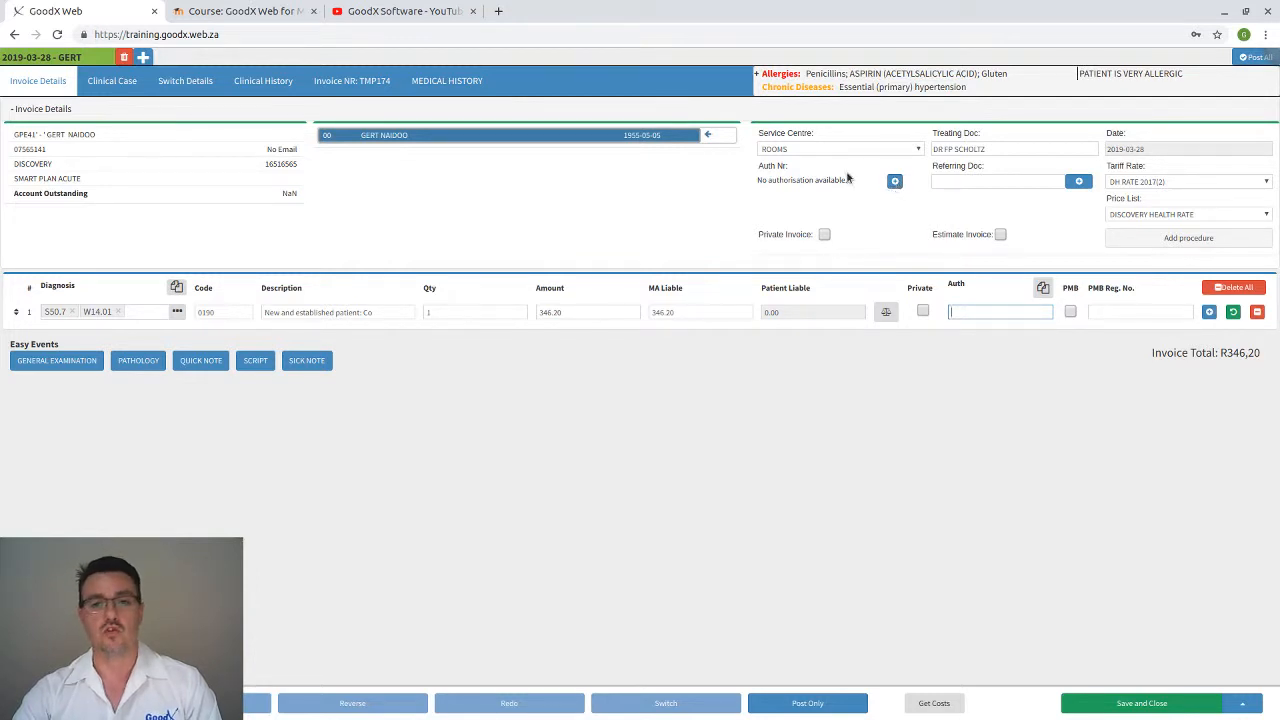
drag(849, 181, 757, 182)
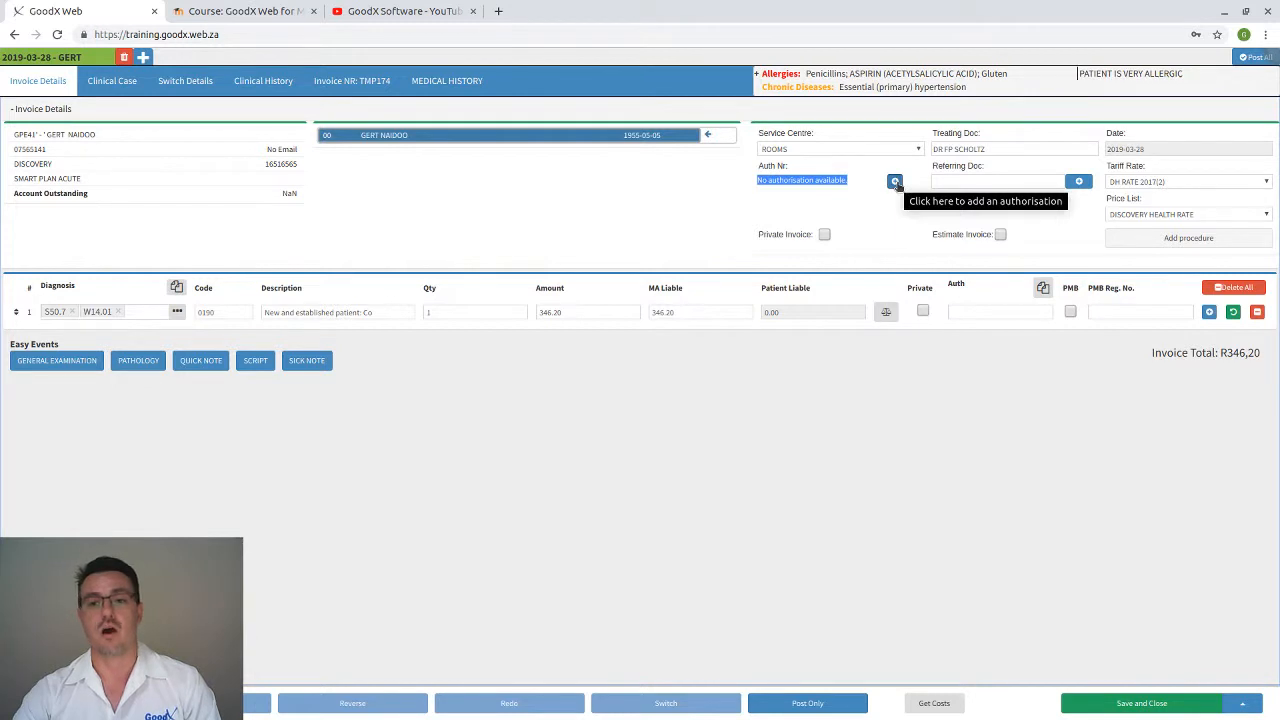
click(957, 310)
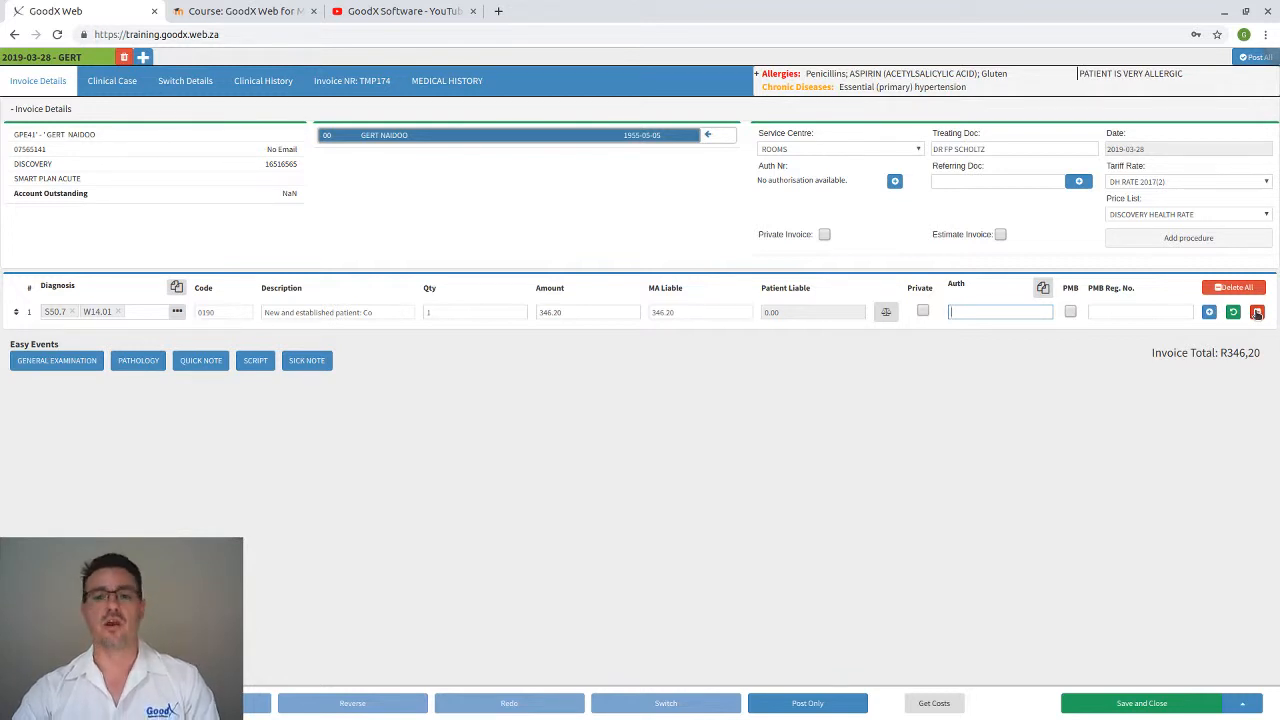
Review the patient's identification, medical aid and plan details and the outstanding account amount in the invoice header
click(92, 134)
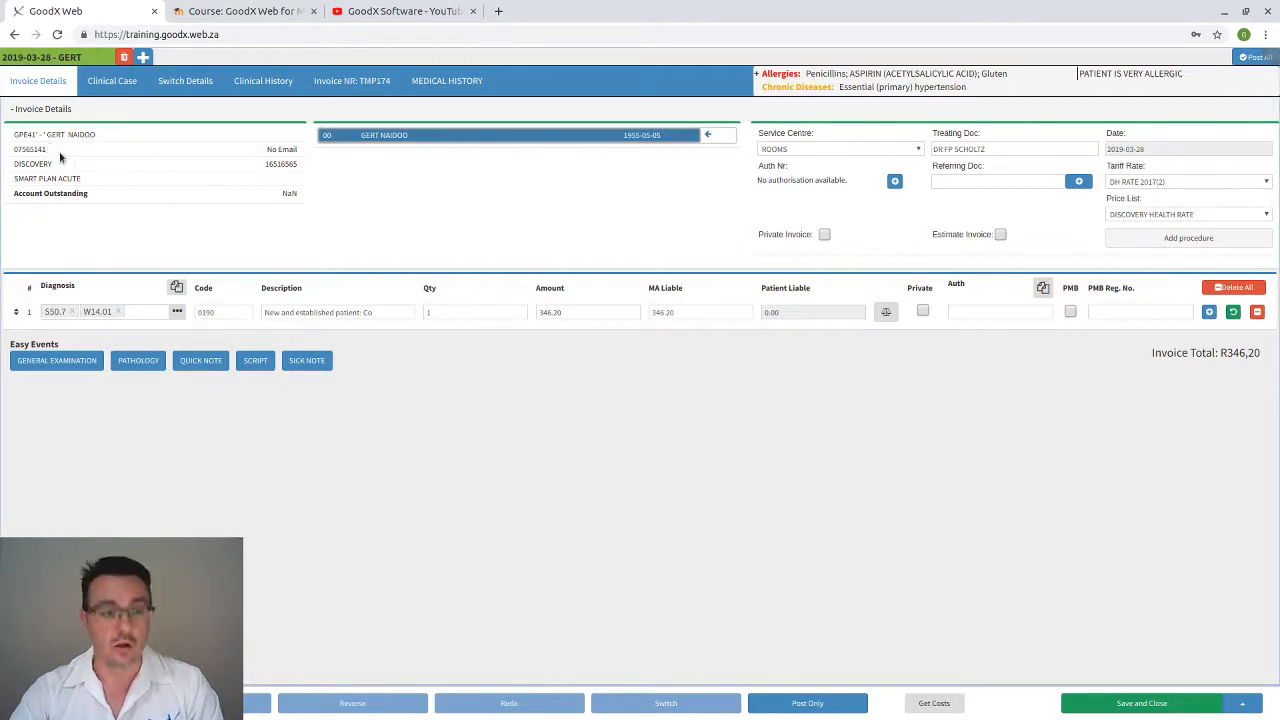
drag(81, 134, 23, 164)
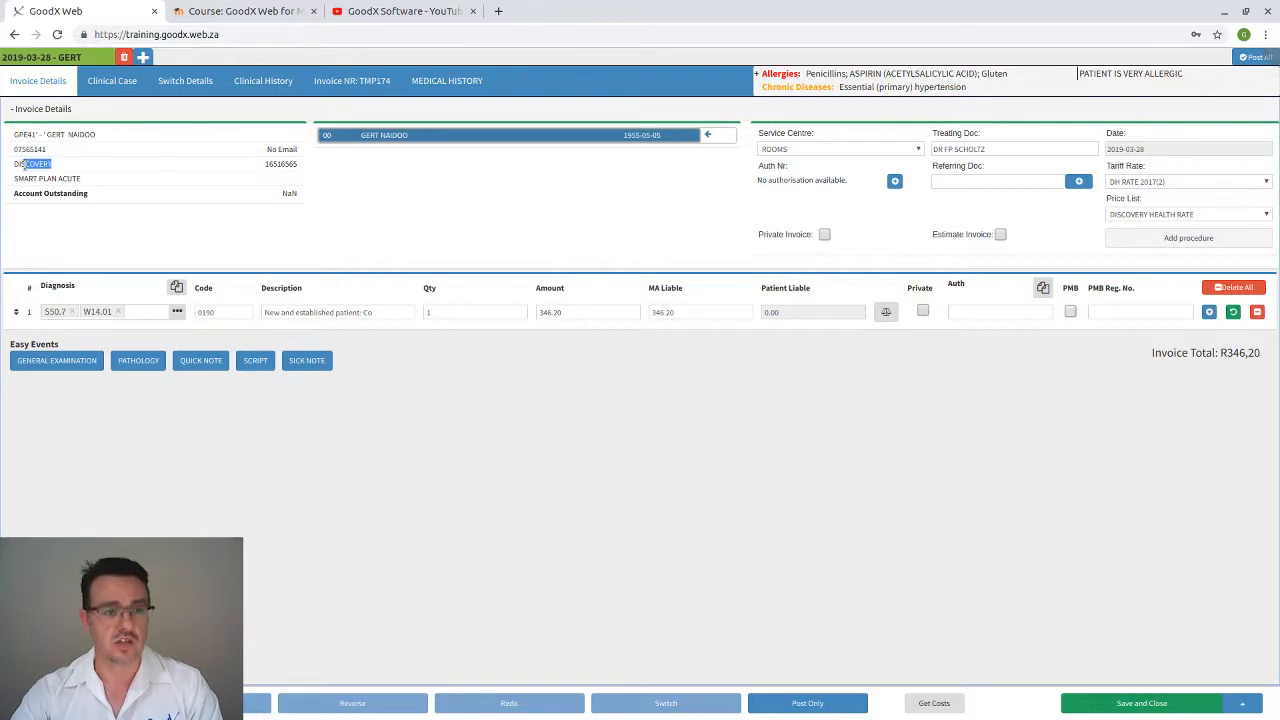
click(289, 193)
double_click(289, 193)
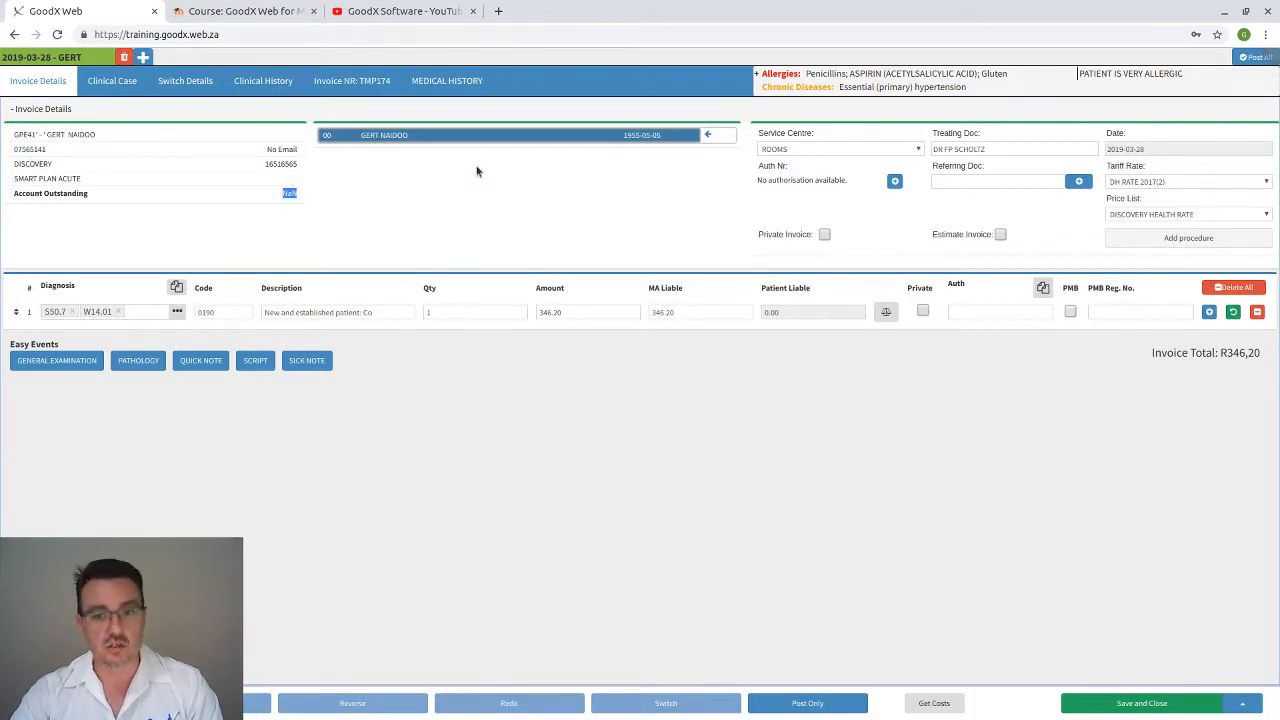
Review the service centre options, keeping ROOMS, and examine the invoice's referring doctor and date fields
click(820, 152)
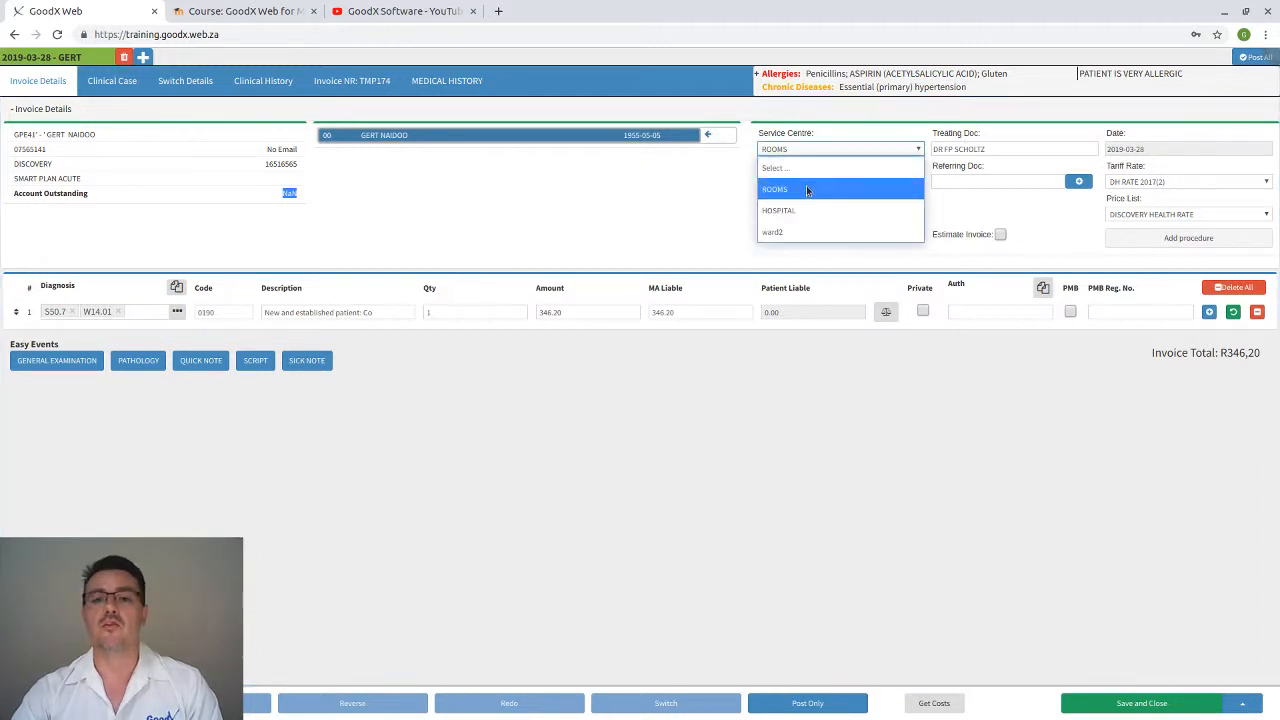
click(806, 190)
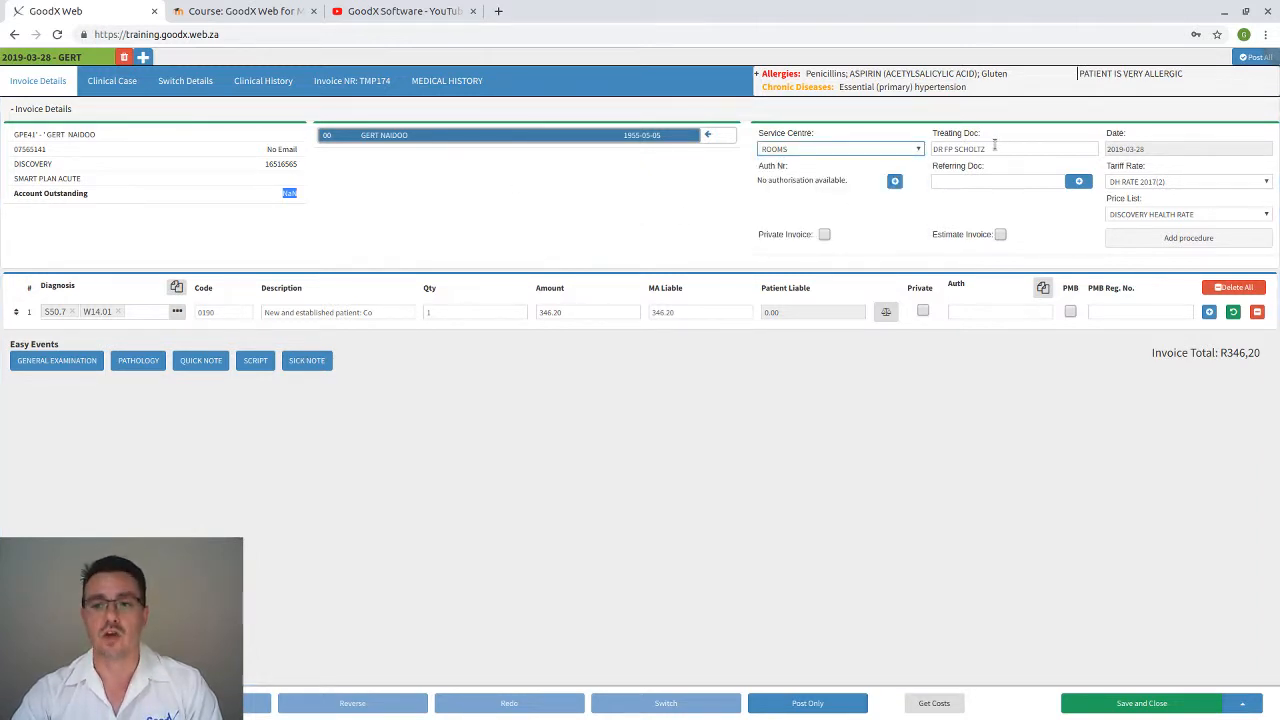
click(981, 181)
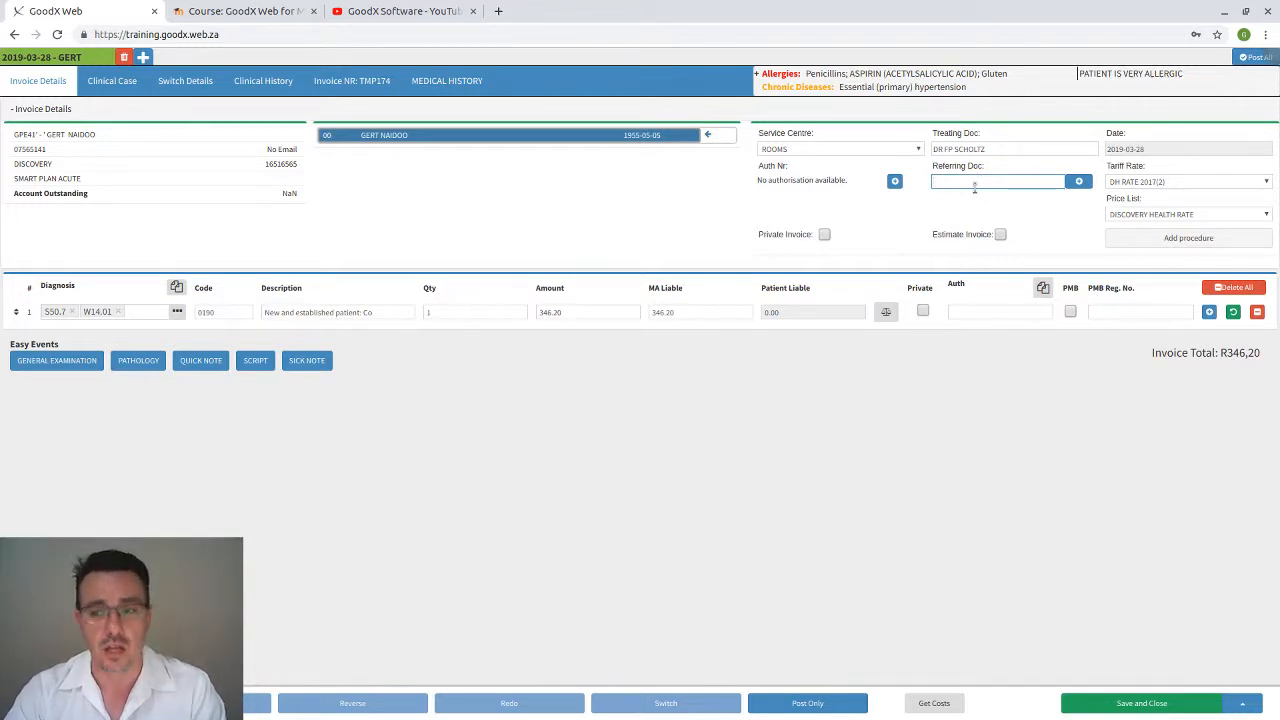
click(1145, 150)
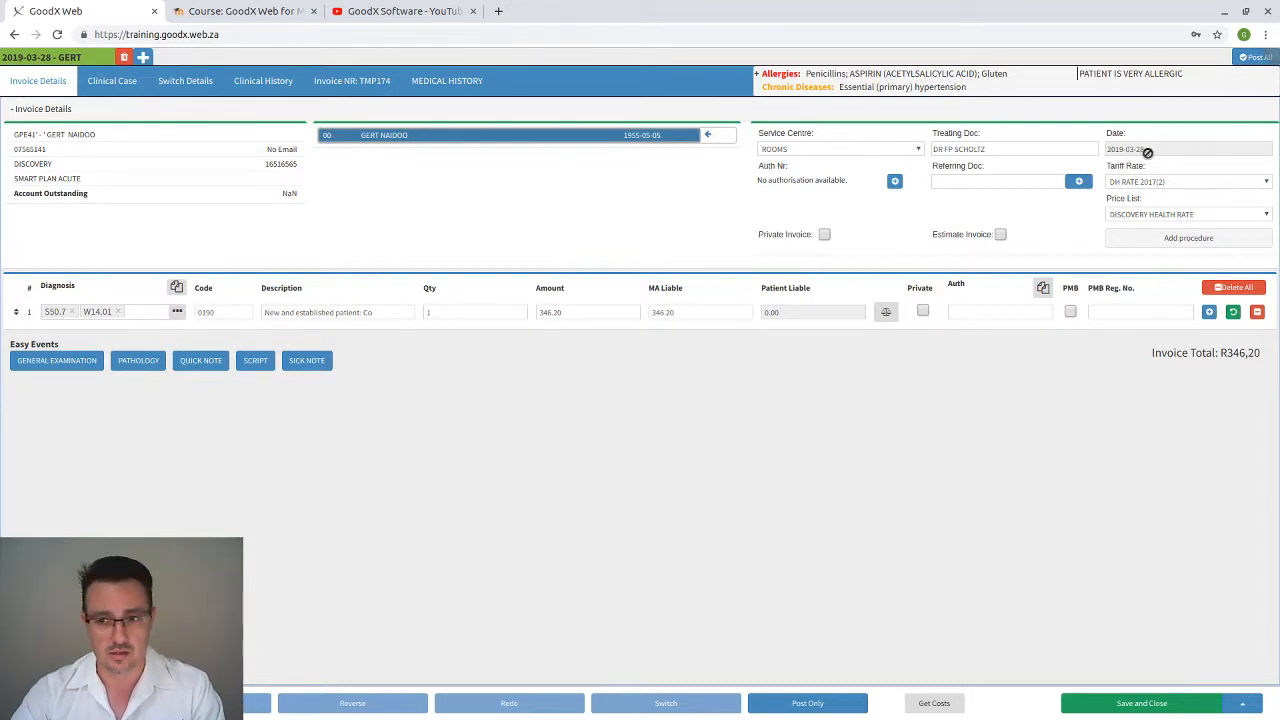
Look through the tariff rate and price list options and the procedure search, leaving all of them without changes
click(1153, 182)
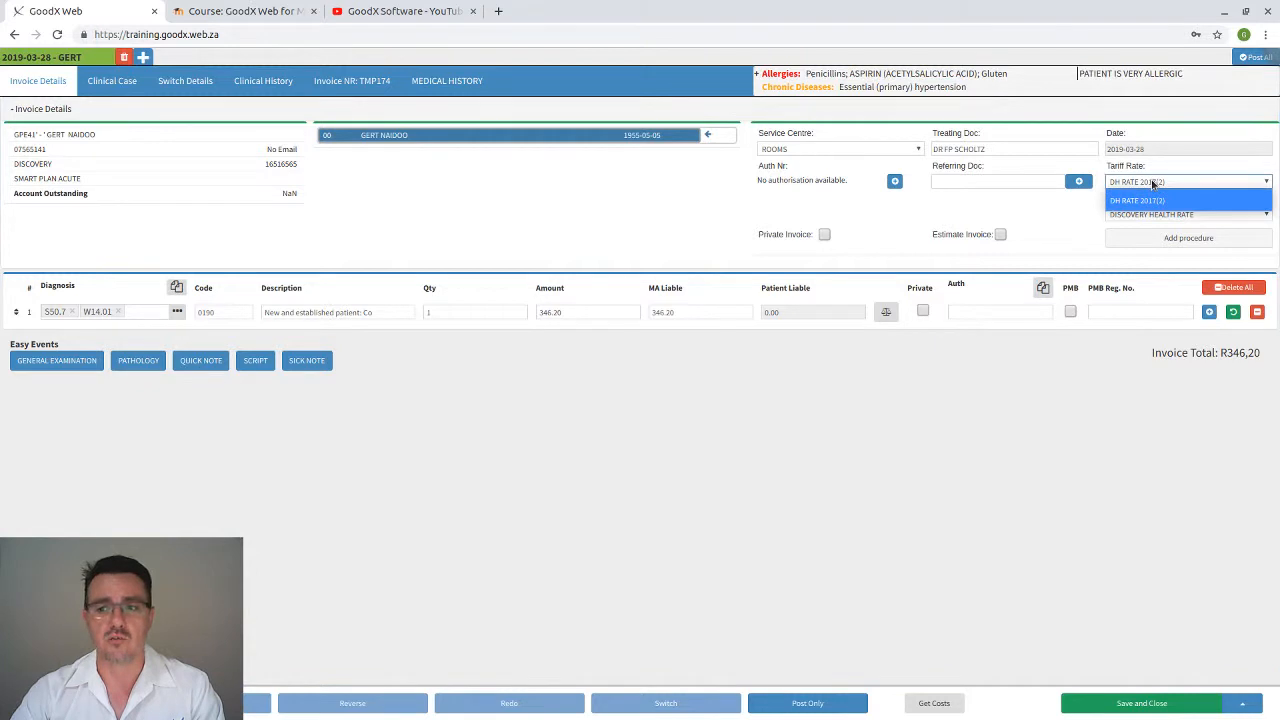
click(1153, 182)
click(1153, 216)
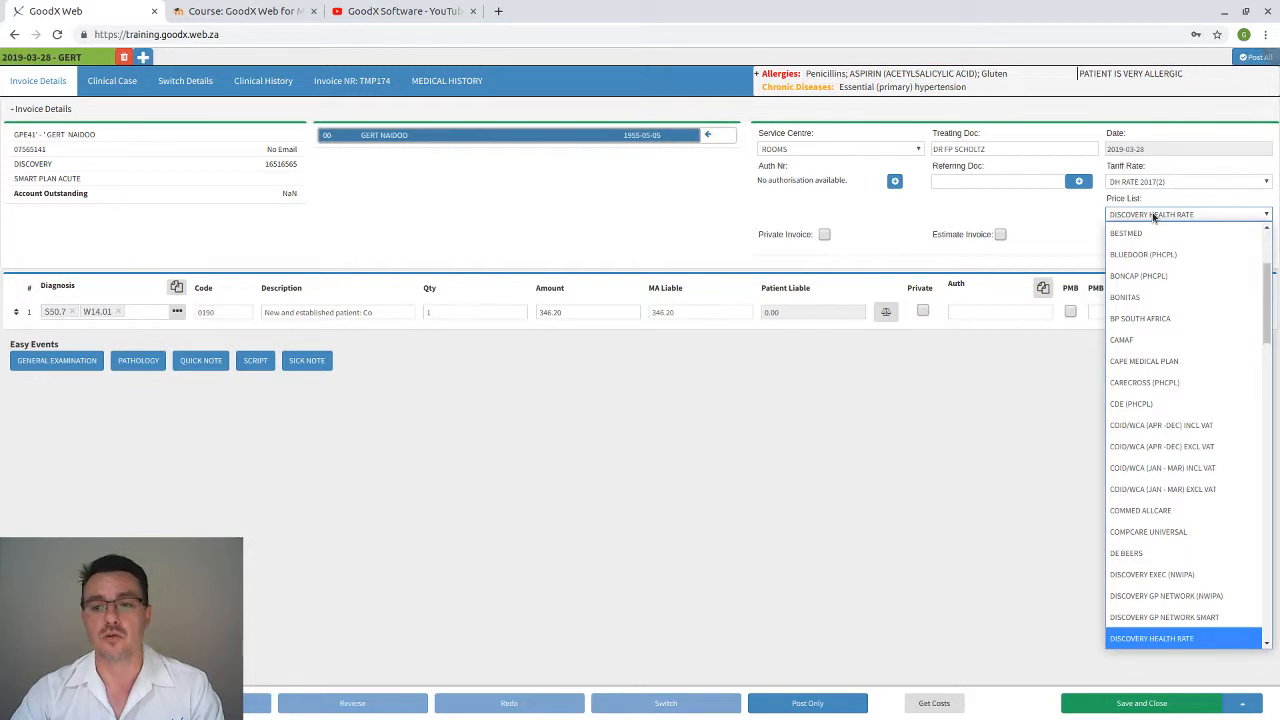
click(1153, 216)
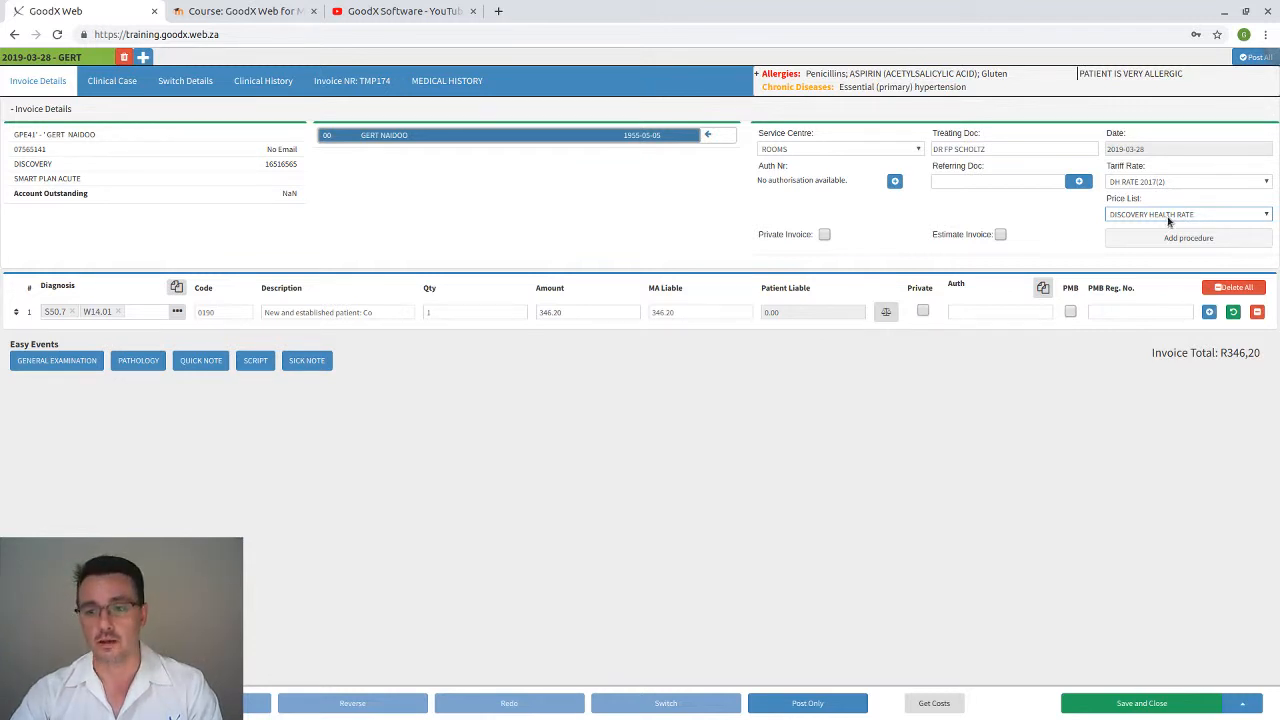
click(1176, 240)
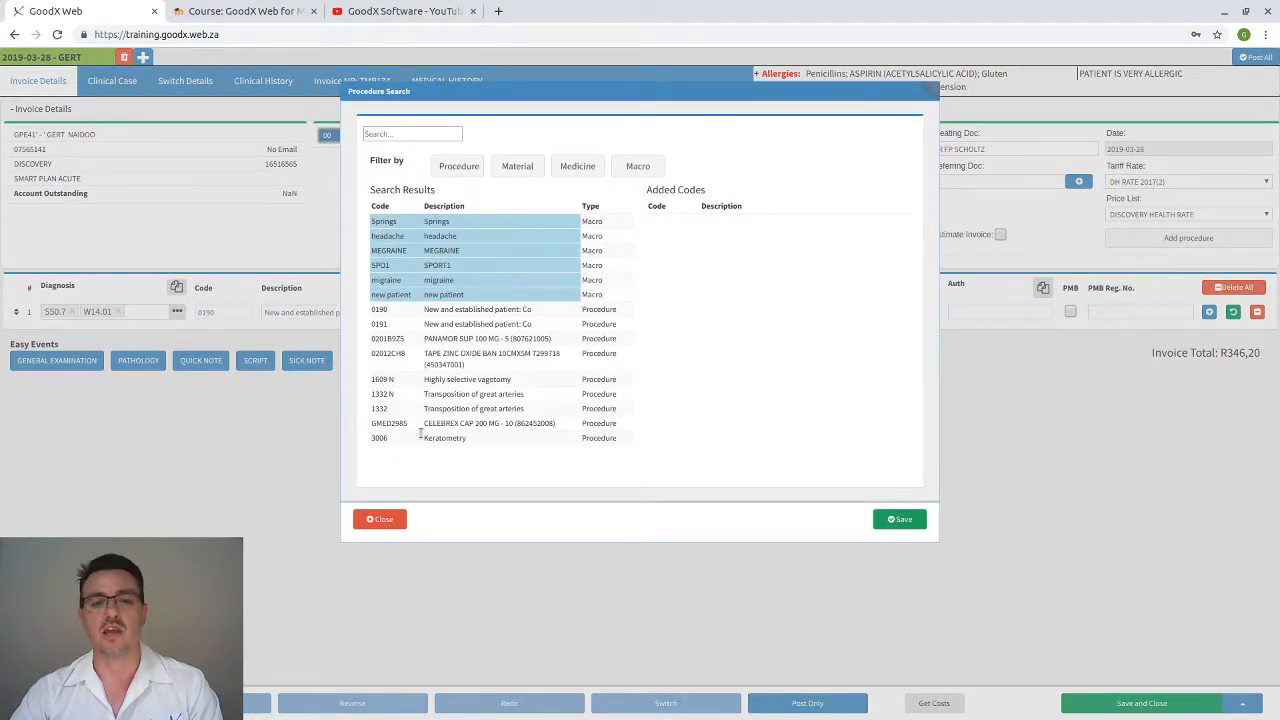
click(383, 520)
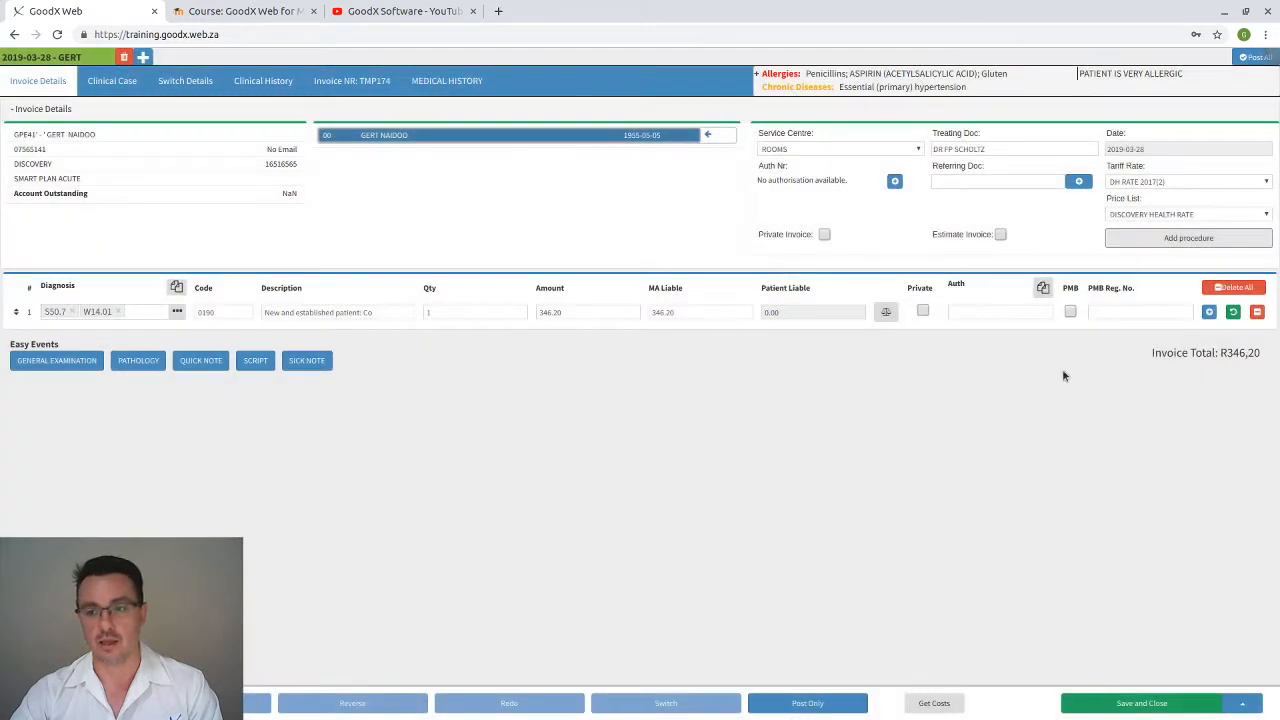
Clear all the invoice lines and enter diagnosis code J20.9 on the empty first line
click(1238, 288)
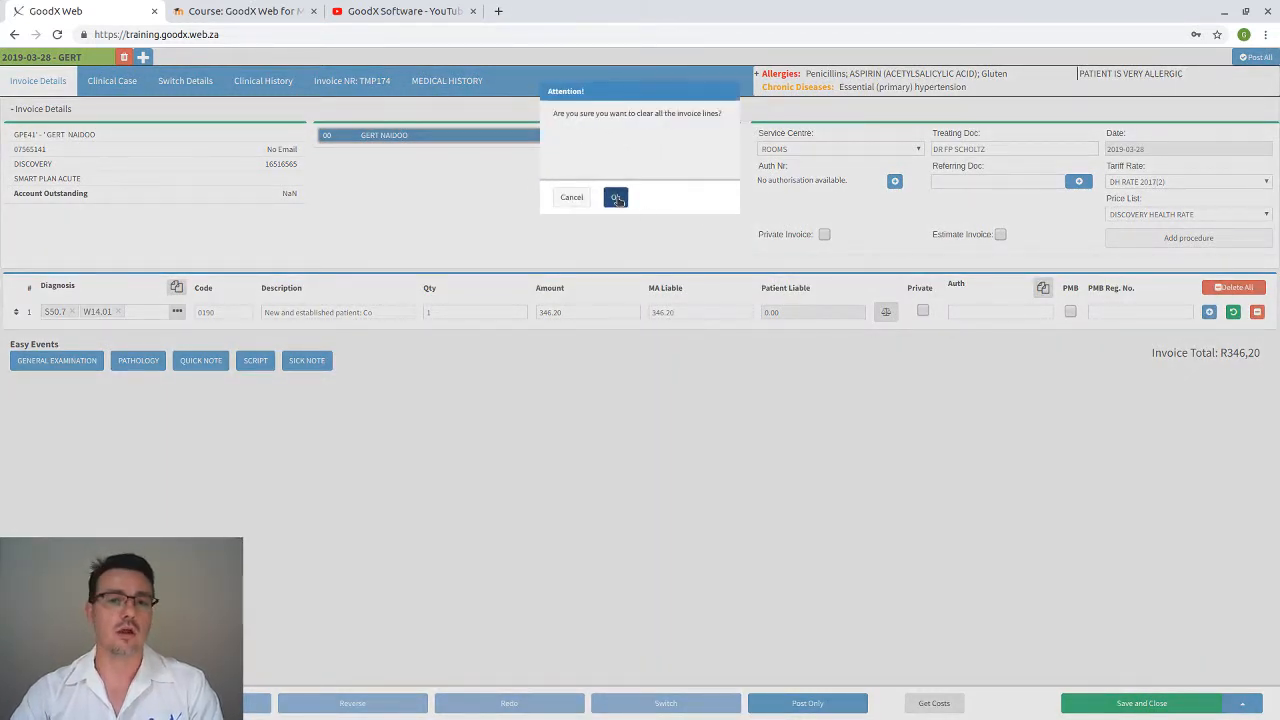
click(617, 199)
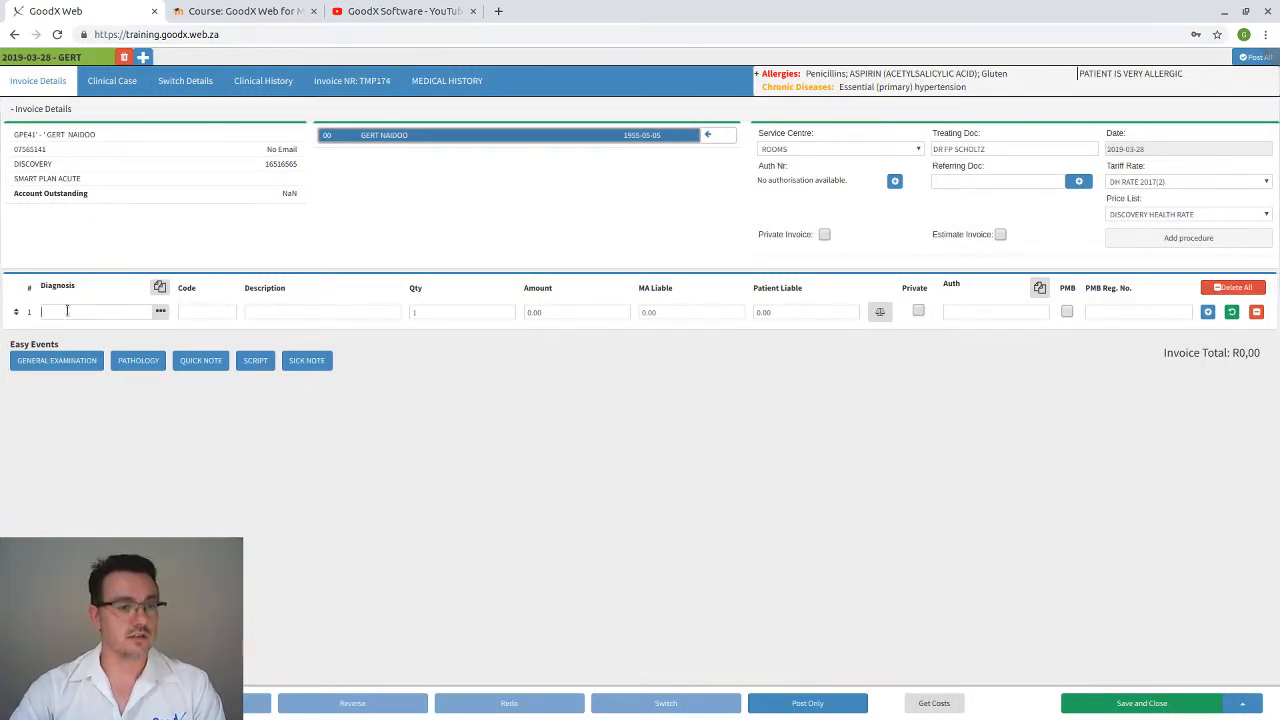
text(J20.9)
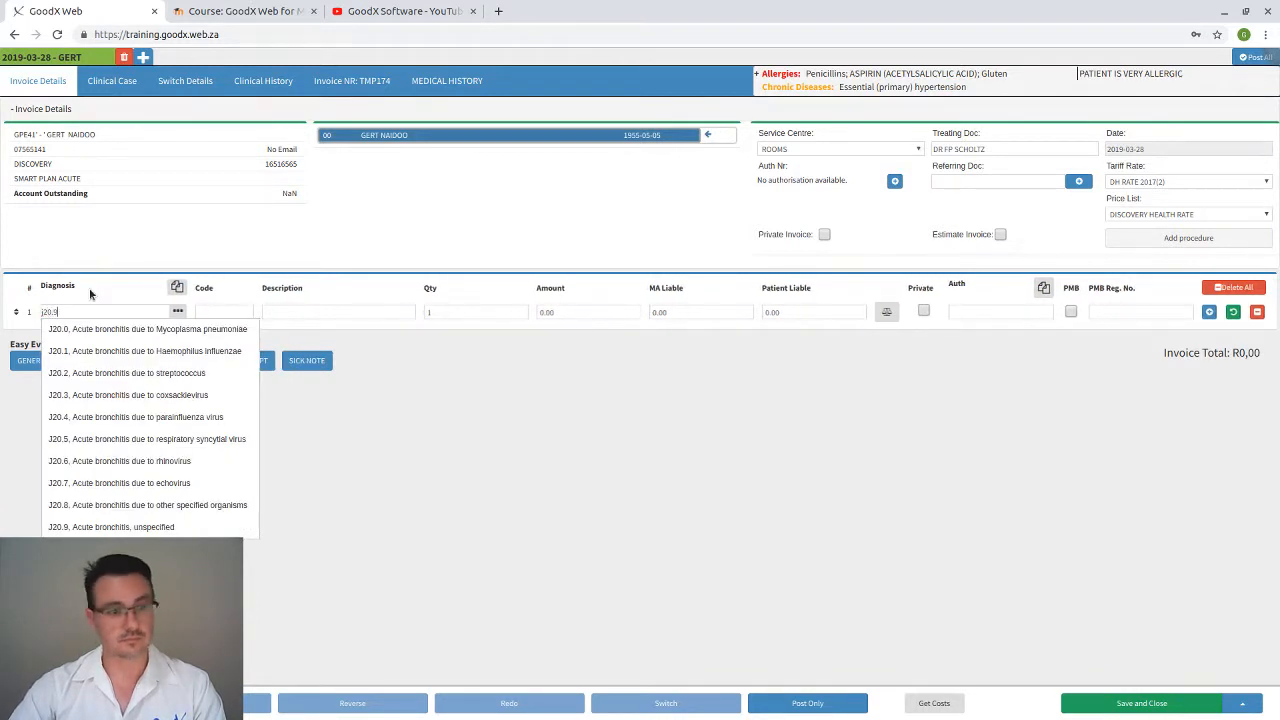
key(Return)
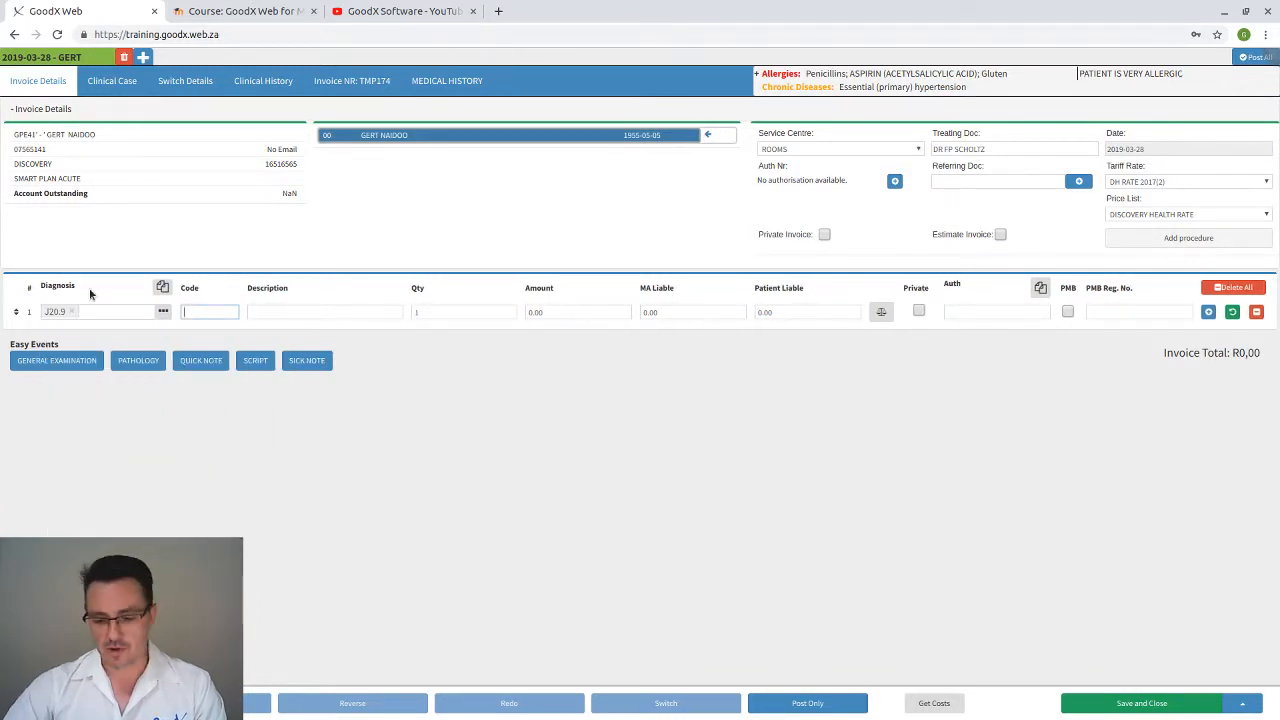
Enter procedure code 0190, New and established patient, on the first invoice line
text(0190)
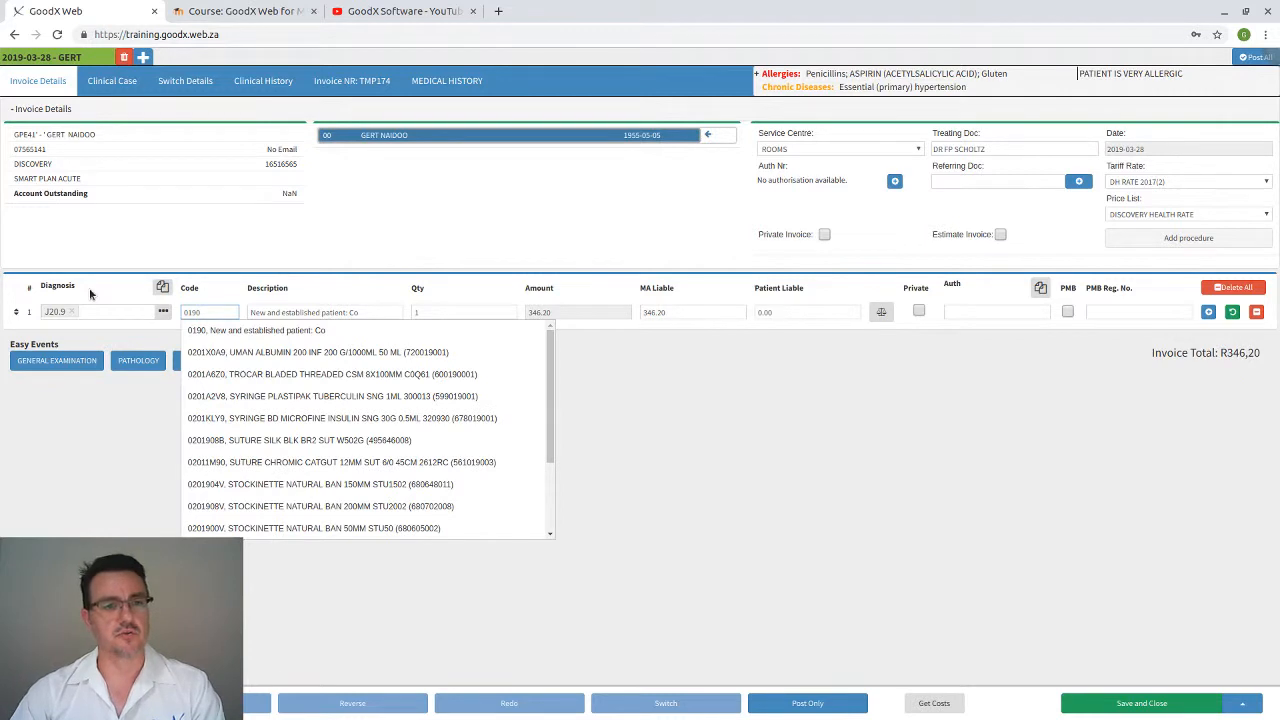
click(227, 352)
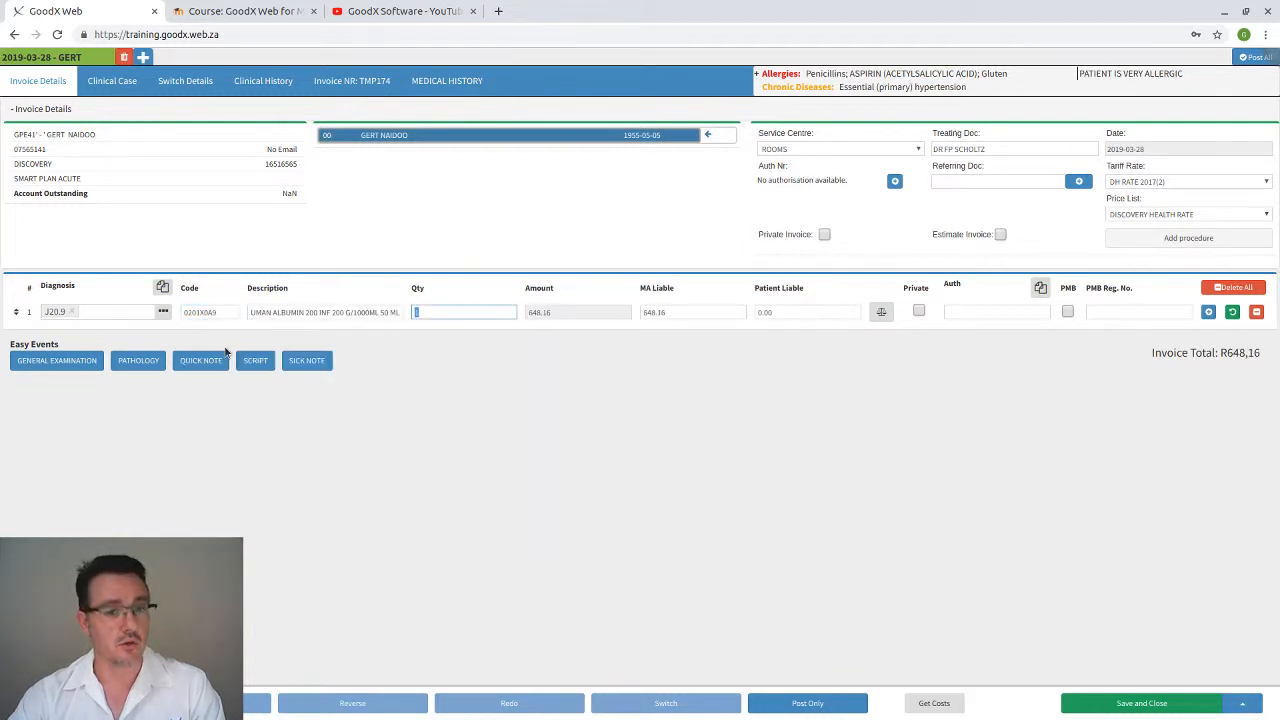
click(221, 312)
text(019)
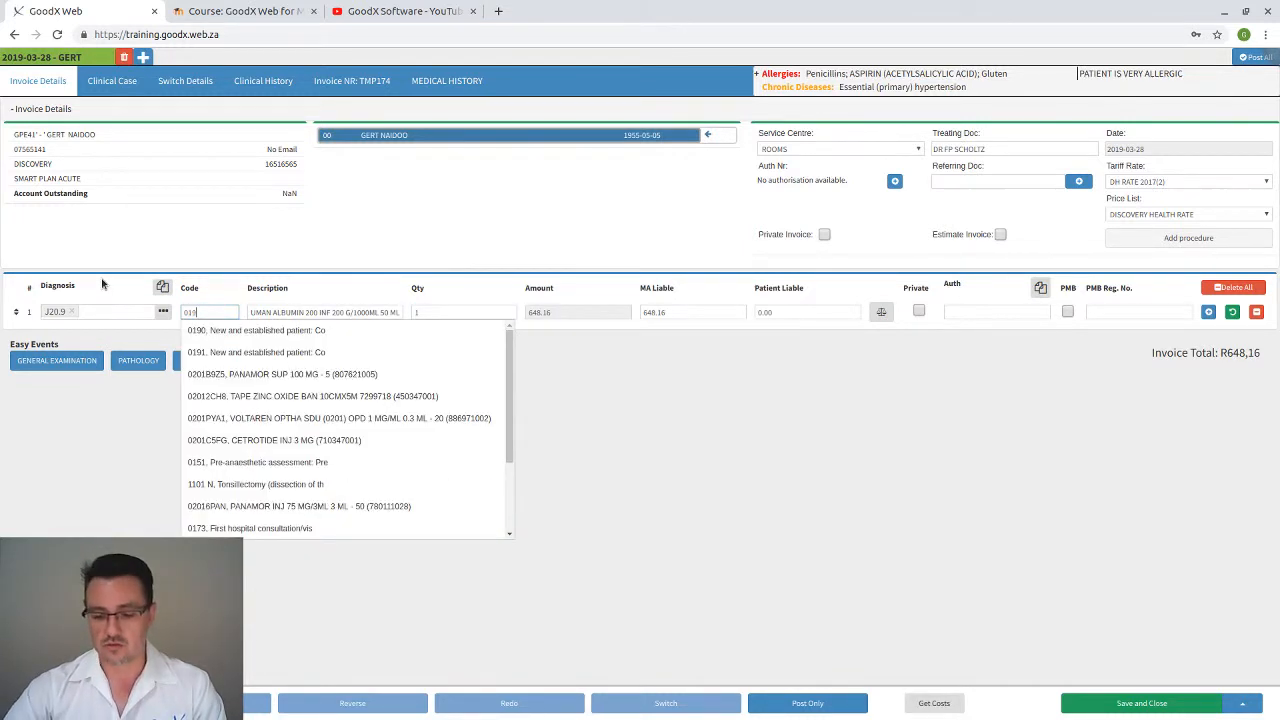
key(Return)
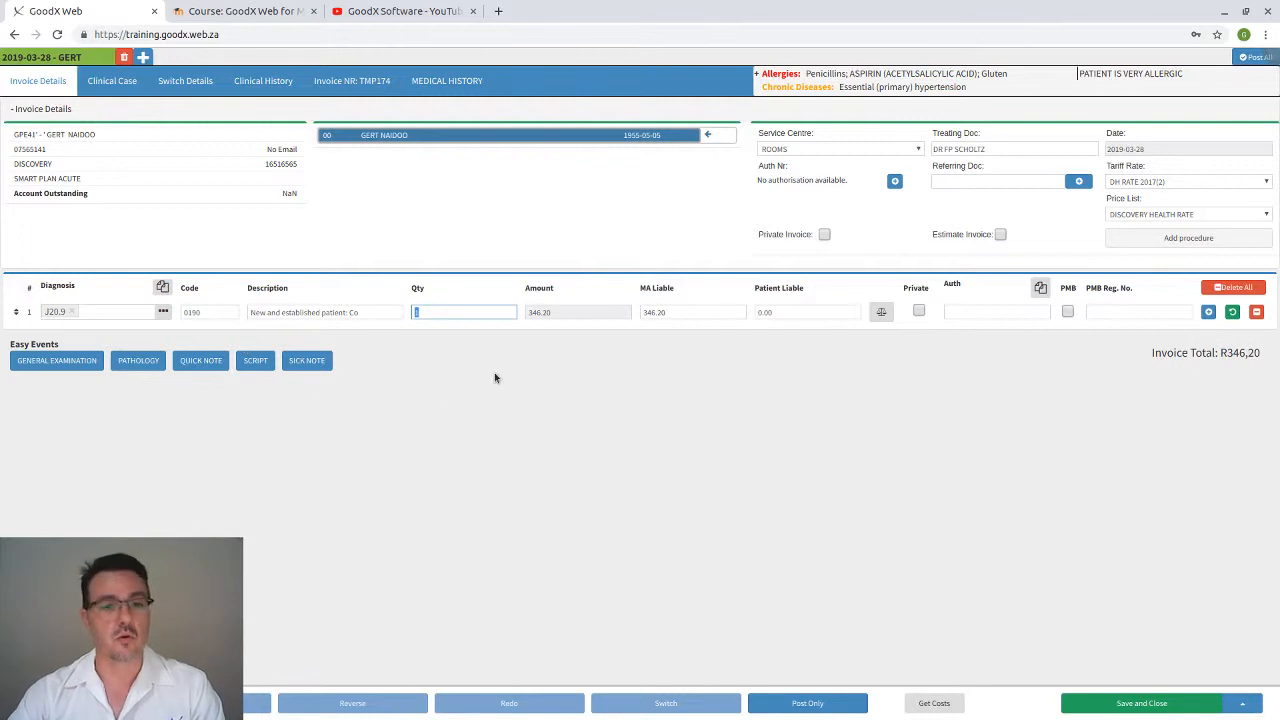
key(Tab)
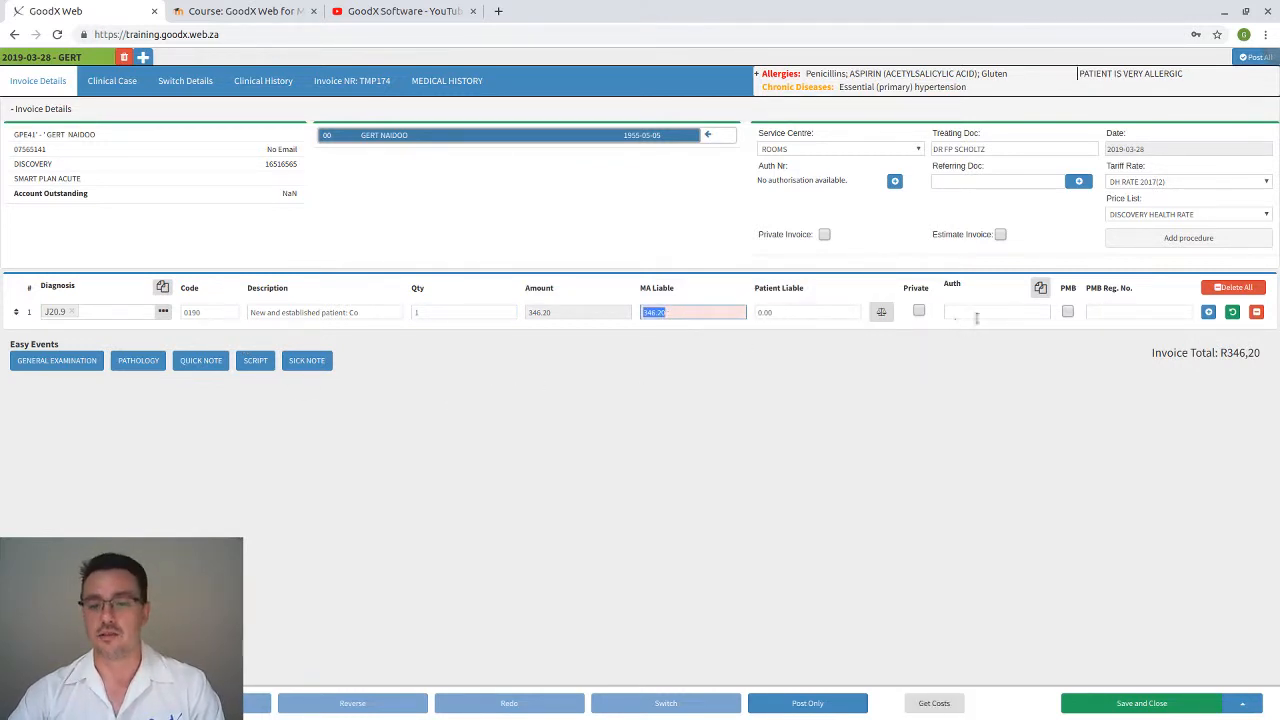
Add a second invoice line with procedure code 0202, Setting of sterile tray
click(1208, 312)
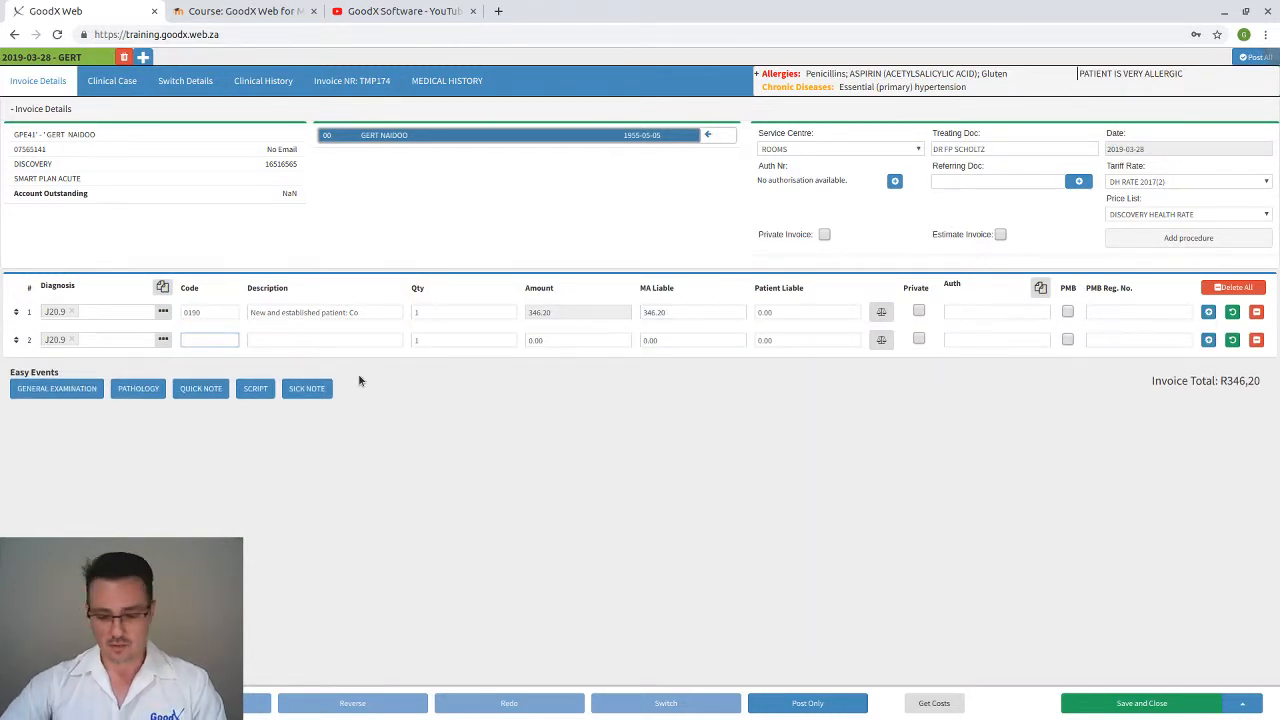
text(0202)
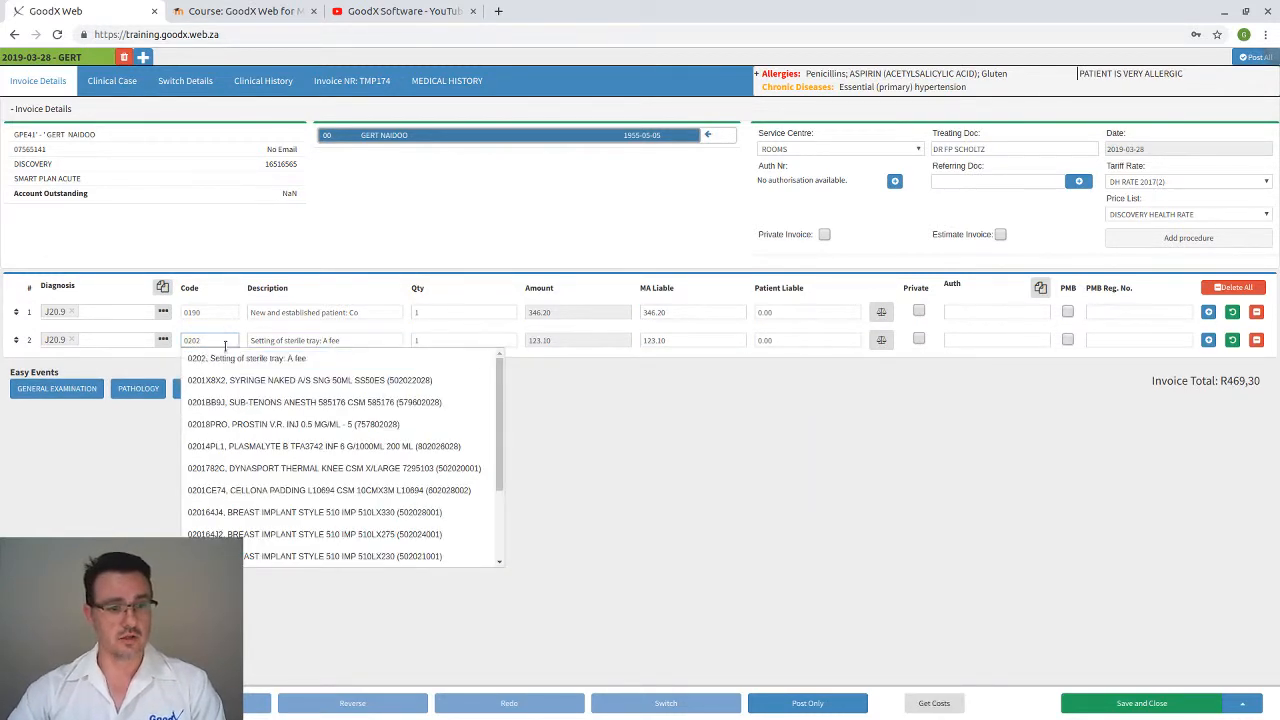
click(234, 357)
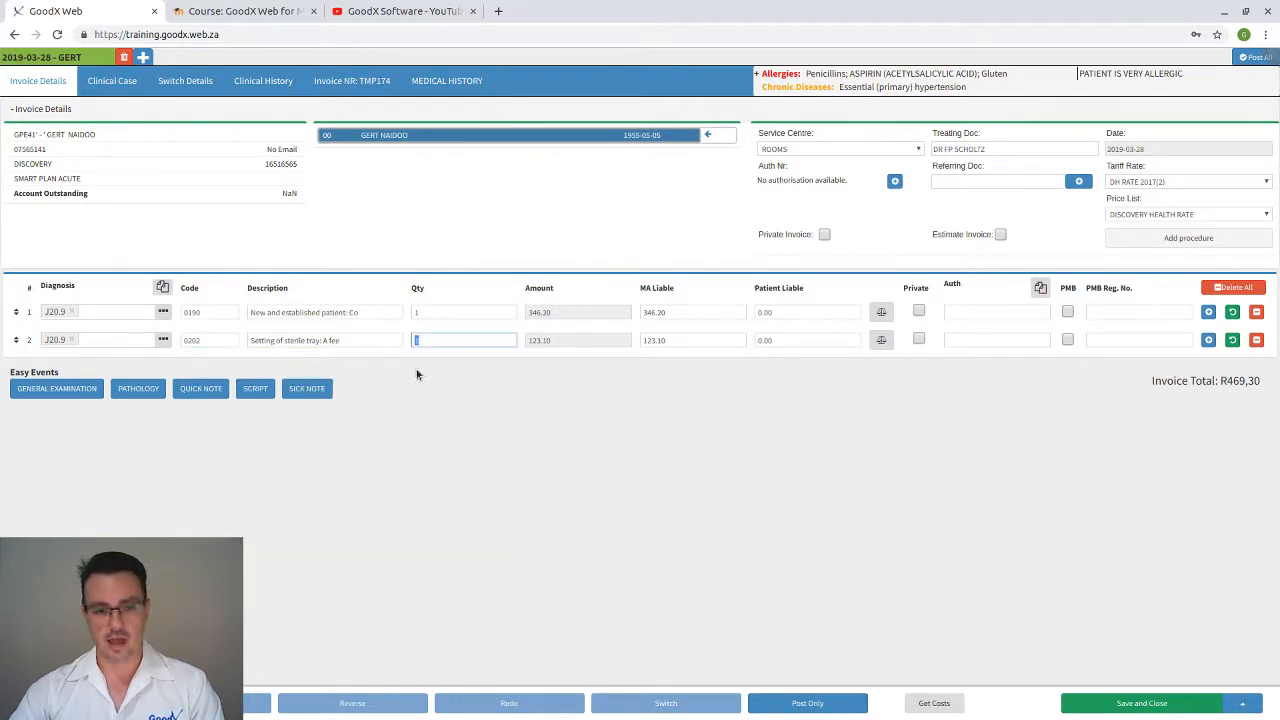
key(Tab)
key(Tab)
key(Tab)
Add a third invoice line with procedure code 0300, Stitching of soft-tissue injuries
click(1208, 341)
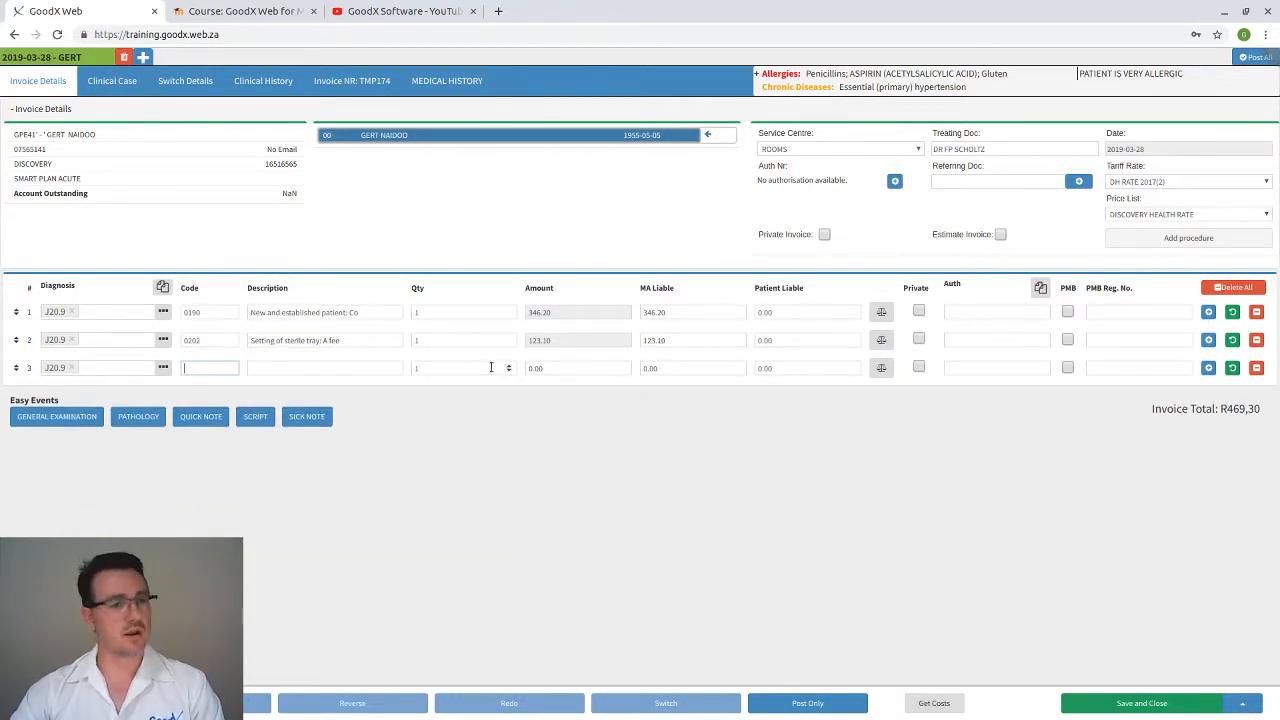
text(030)
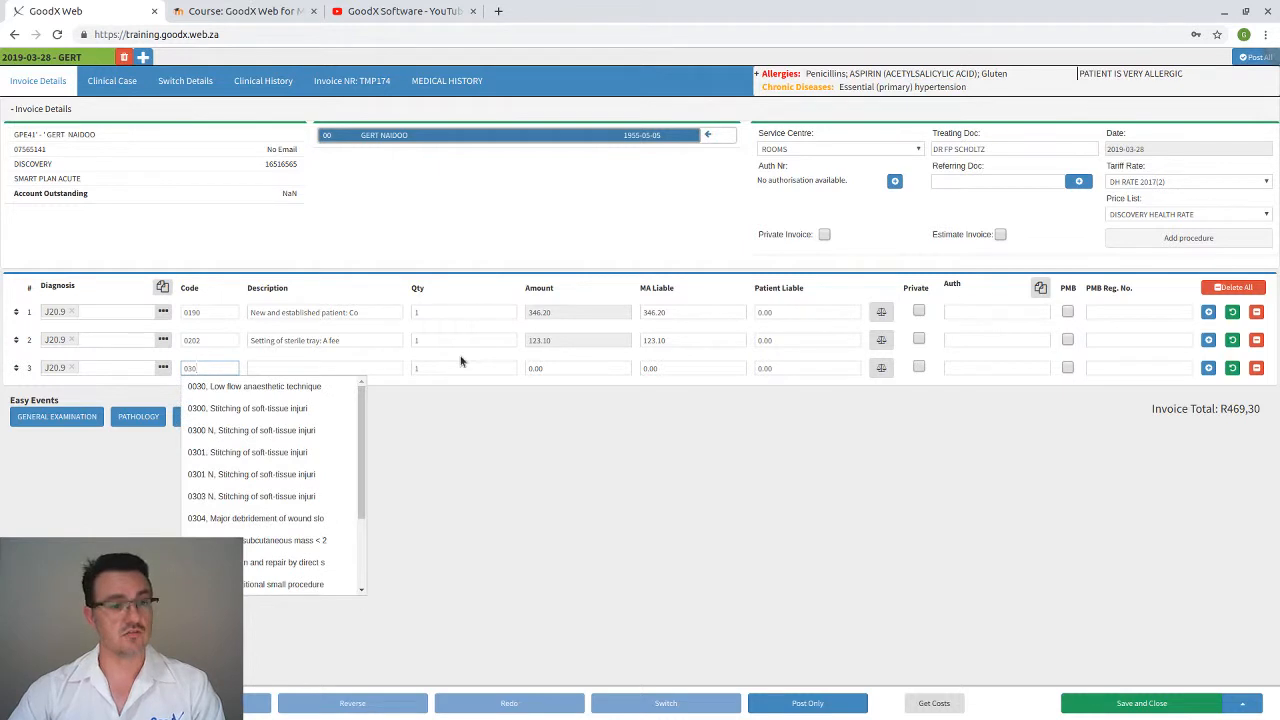
text(0)
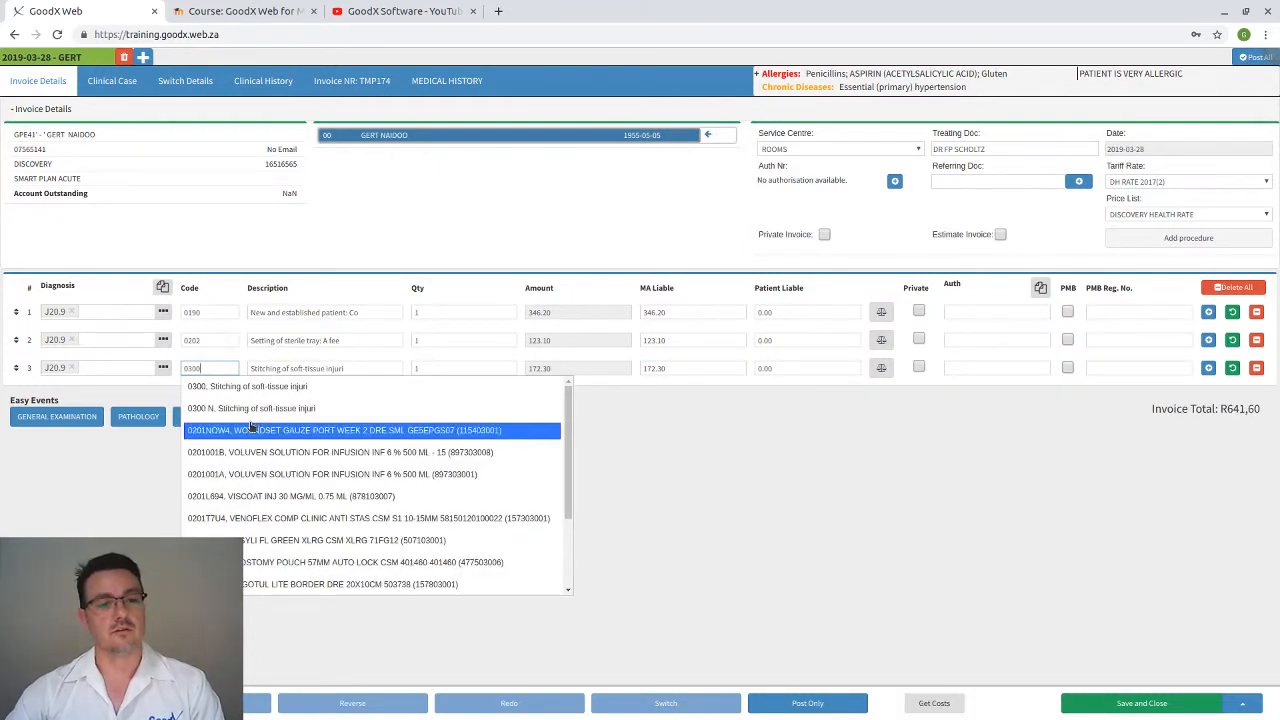
key(Tab)
key(Tab)
key(Tab)
key(Tab)
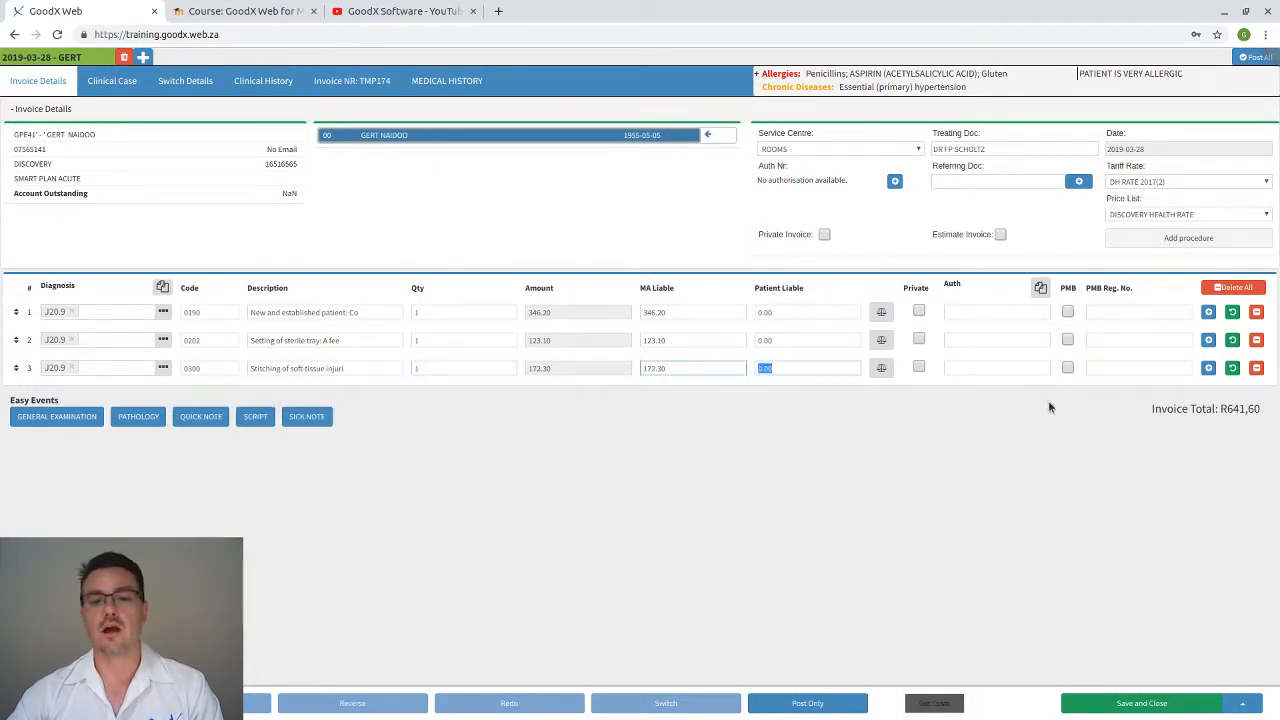
Add a fourth invoice line for the needle 02017SC4, NEEDLE 18G NDL NEE18, found by description, with a quantity of 2
click(1208, 368)
text(n)
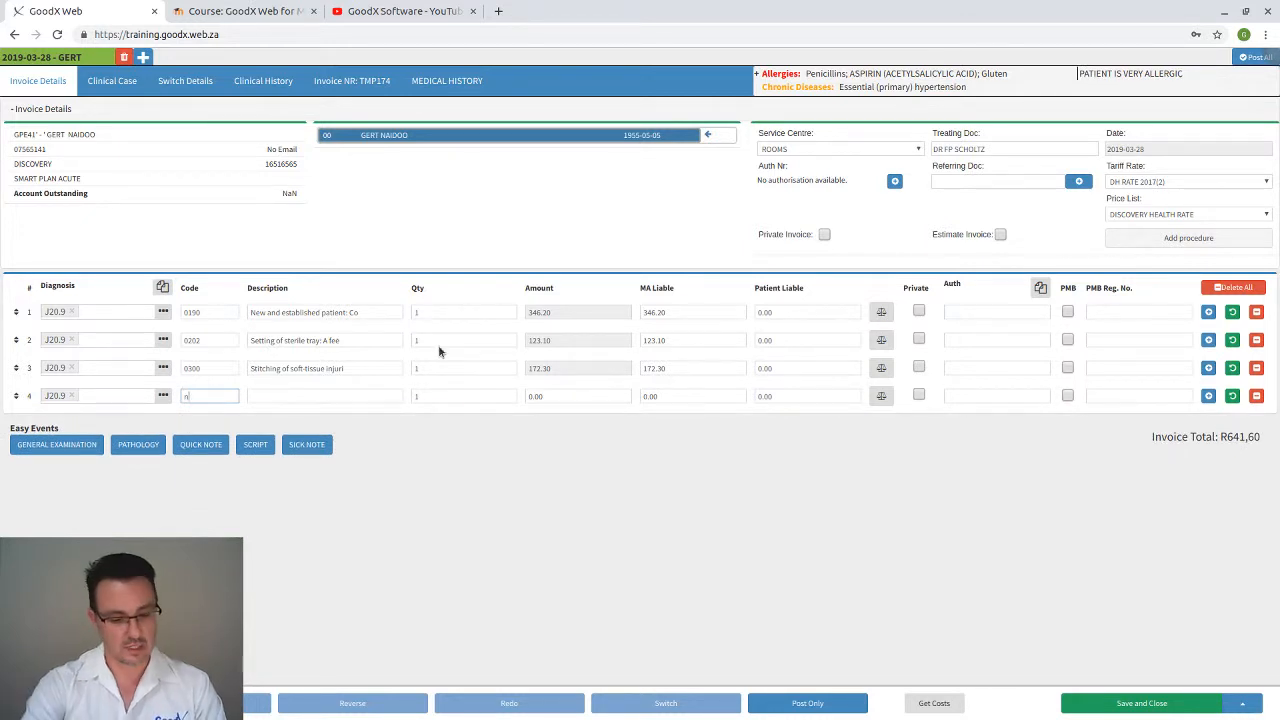
text(rrd)
key(BackSpace)
key(BackSpace)
key(BackSpace)
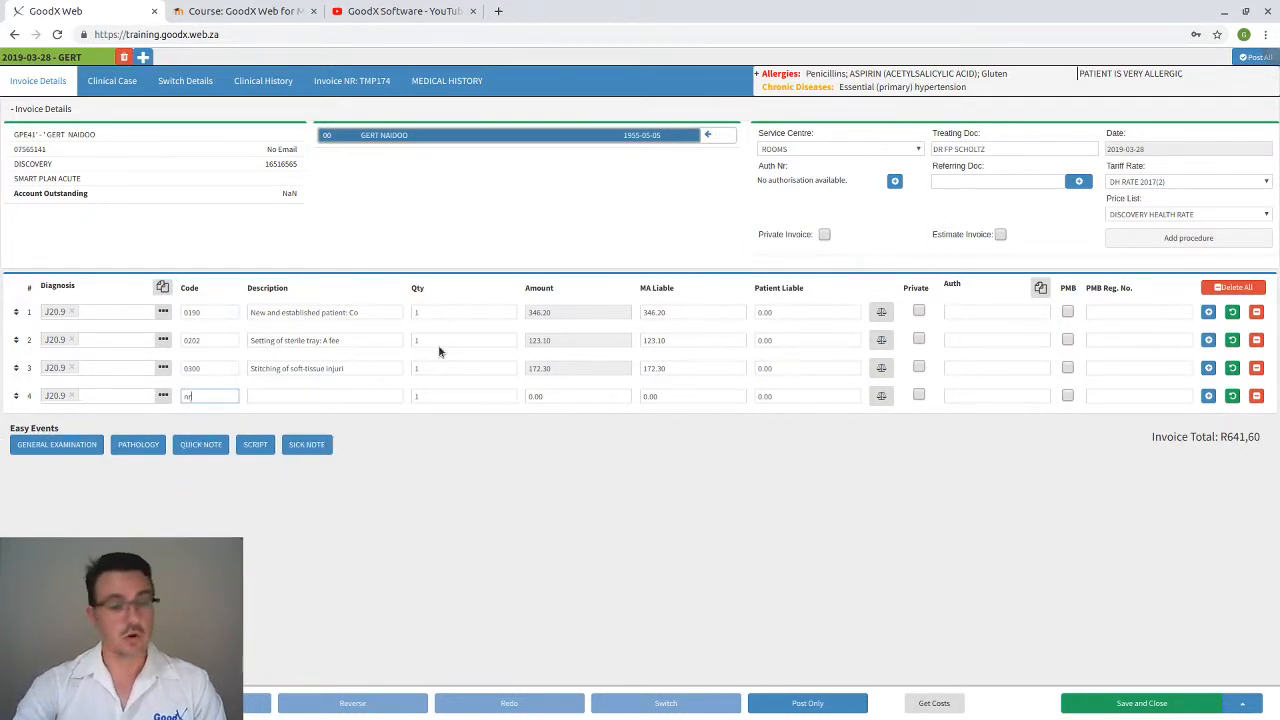
text(eedle)
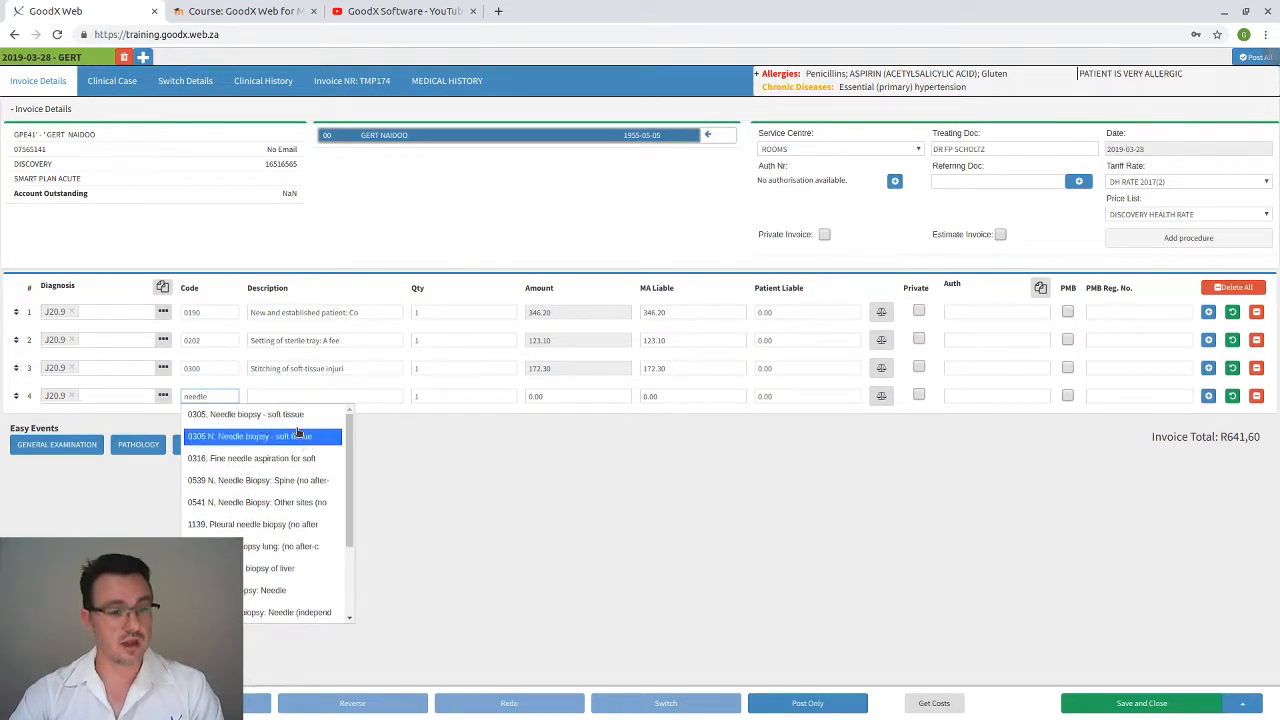
text( 18)
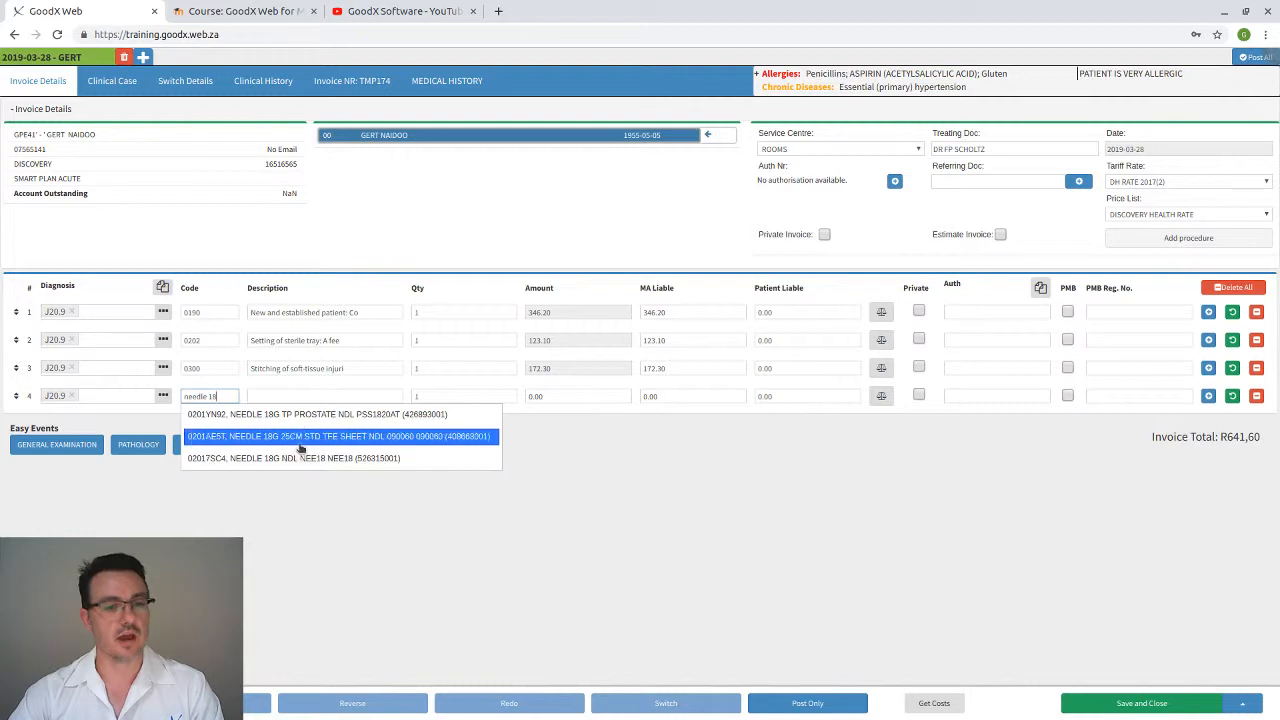
click(303, 461)
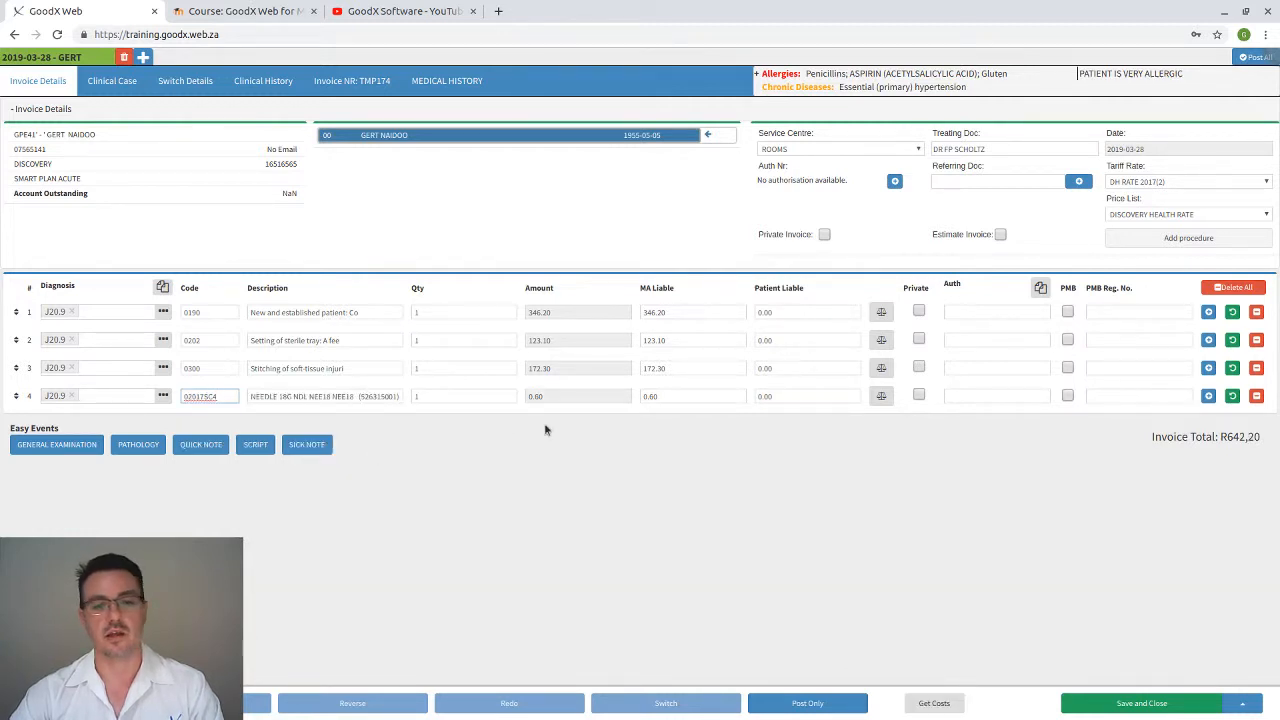
click(421, 397)
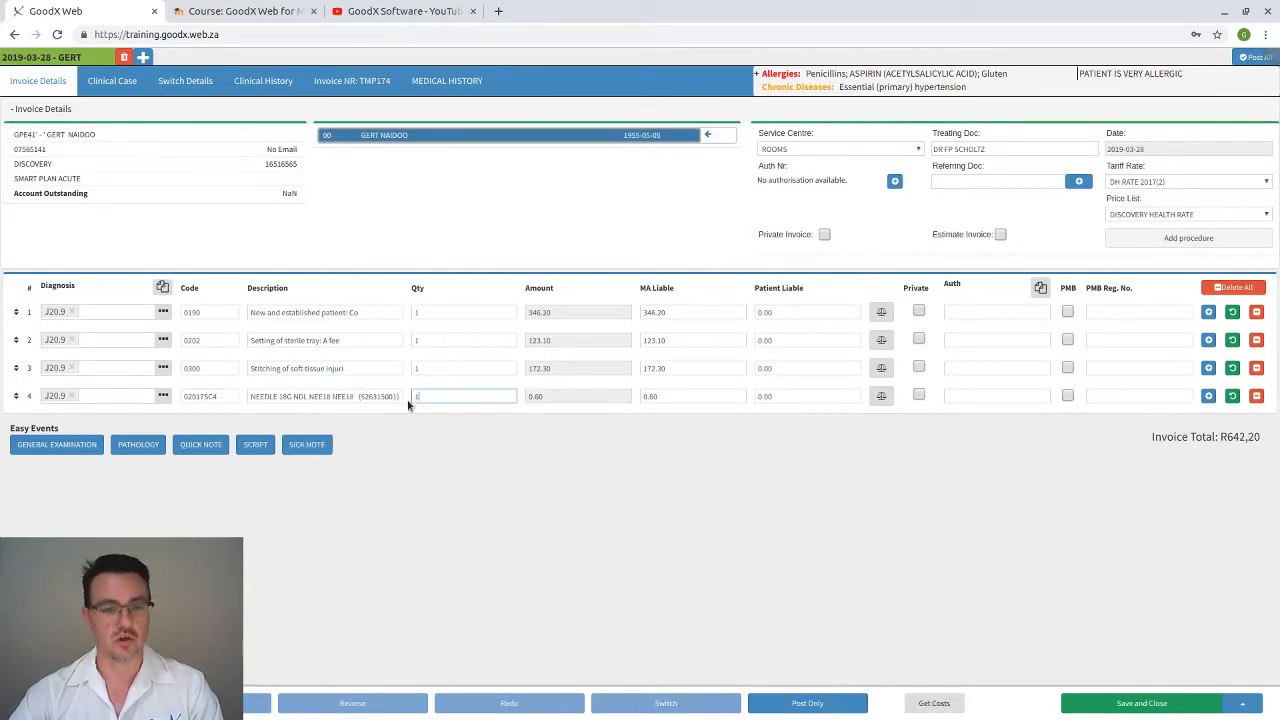
key(Tab)
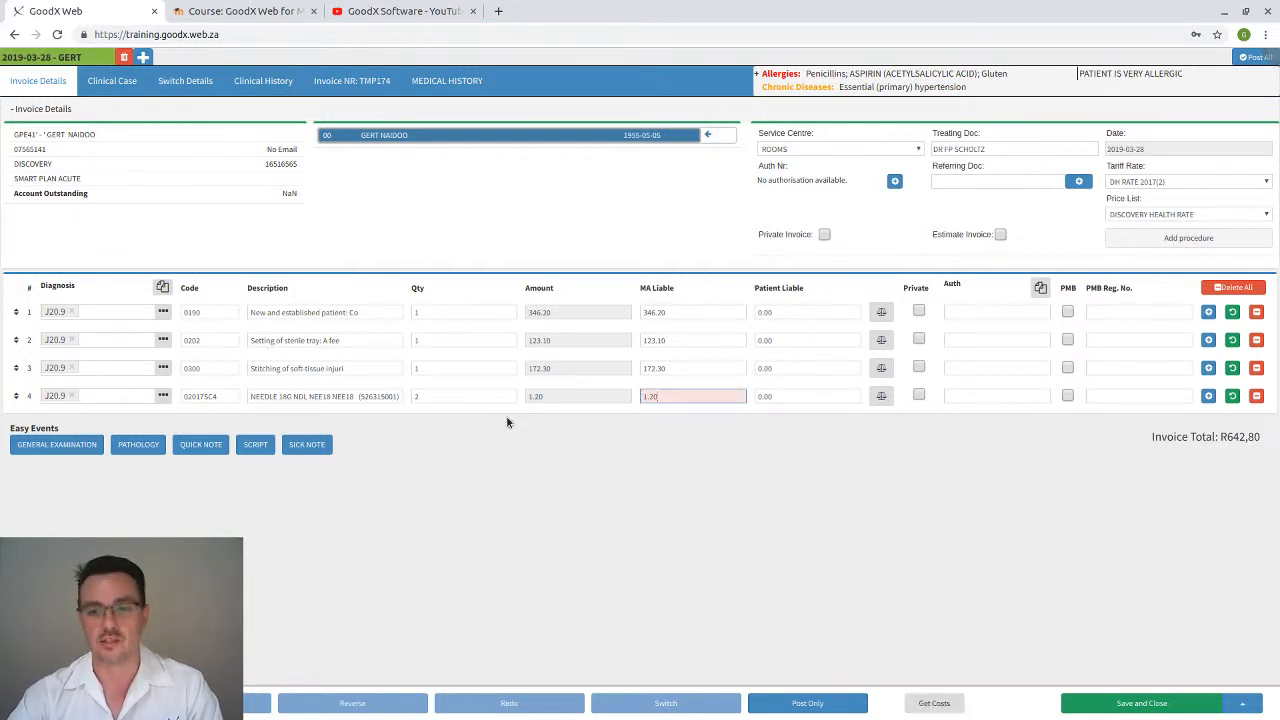
Add a fifth invoice line for the 10 ml syringe, SYRINGES NAKED SNG 10ML BS10ST, found by searching for "syringe"
click(1208, 396)
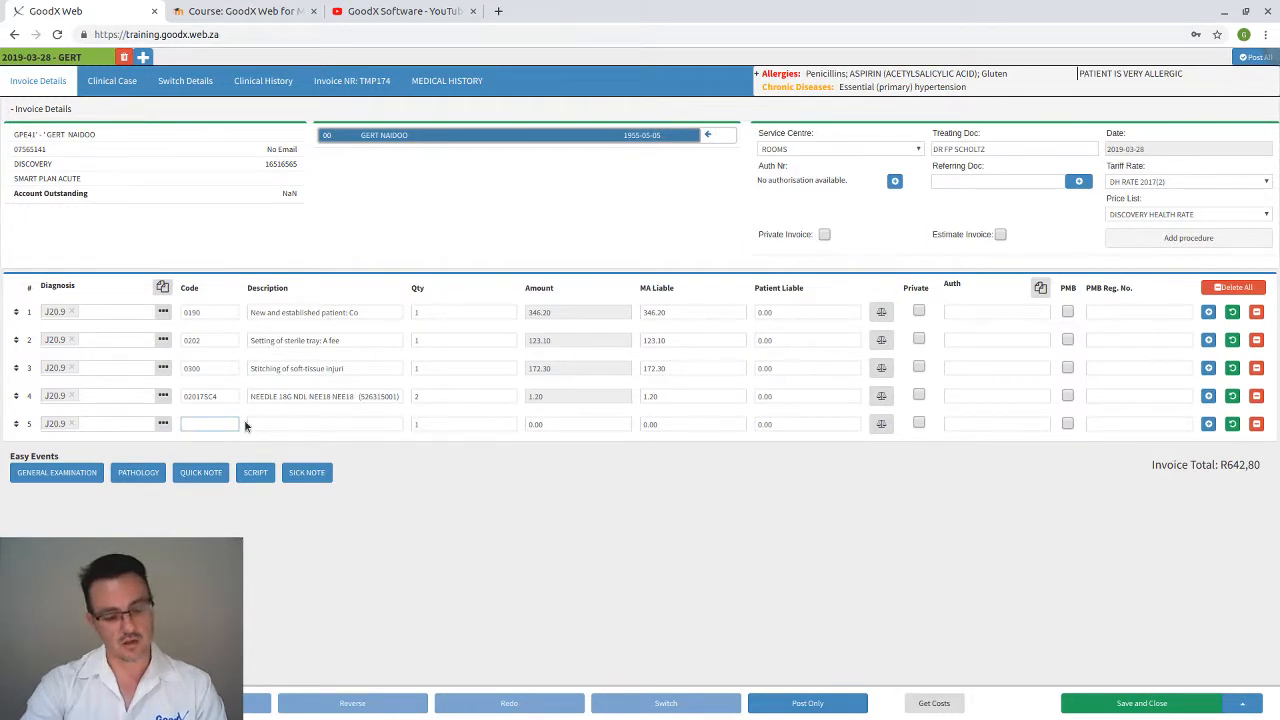
text(ryngeal)
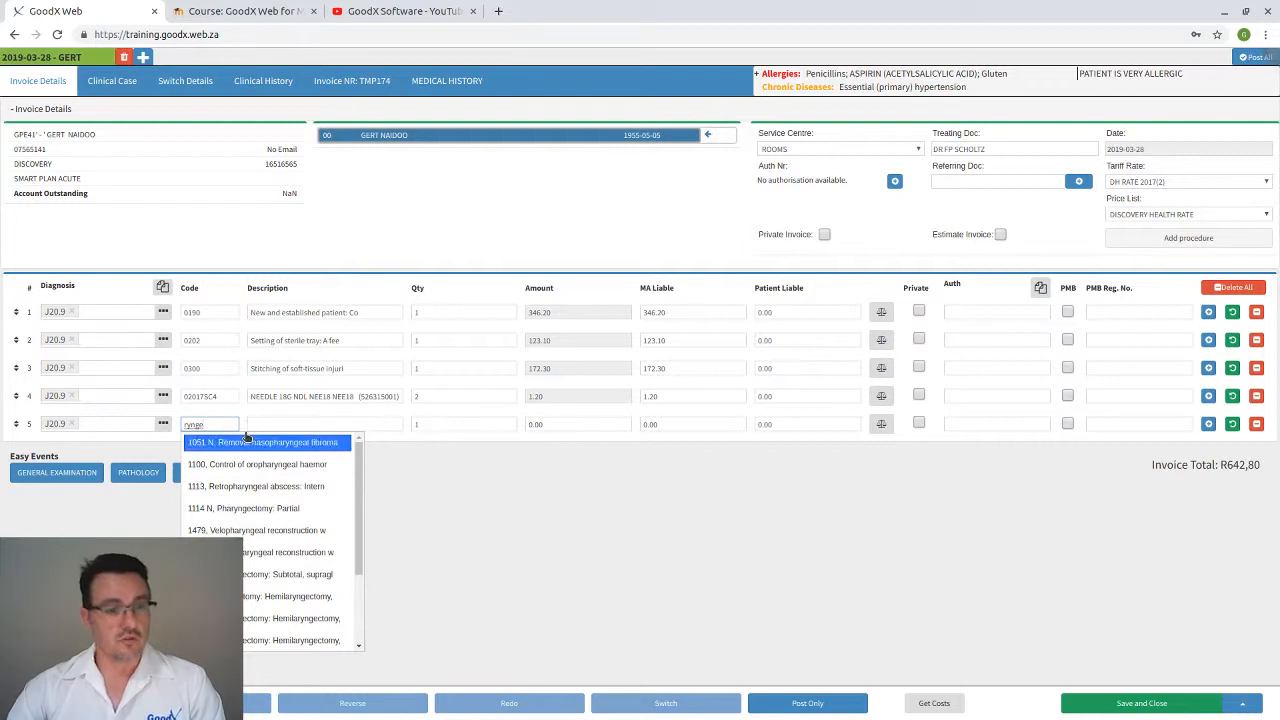
drag(215, 420, 111, 420)
text(syringe)
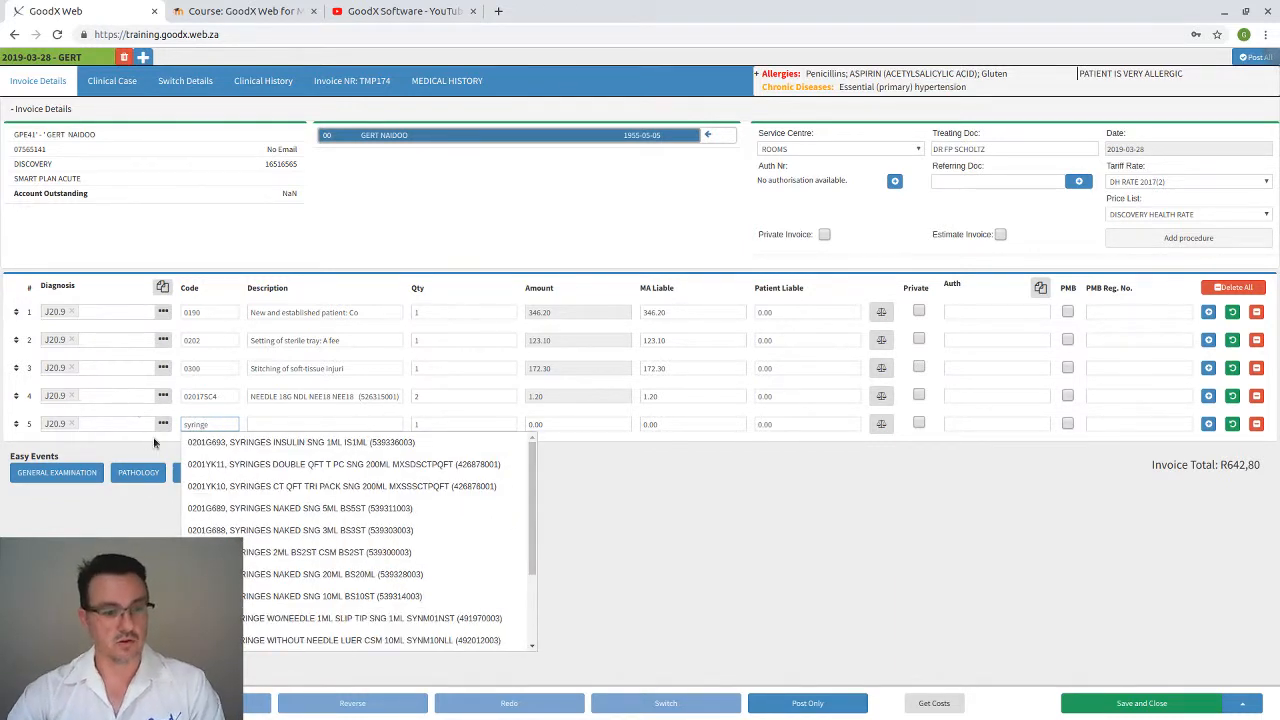
click(293, 598)
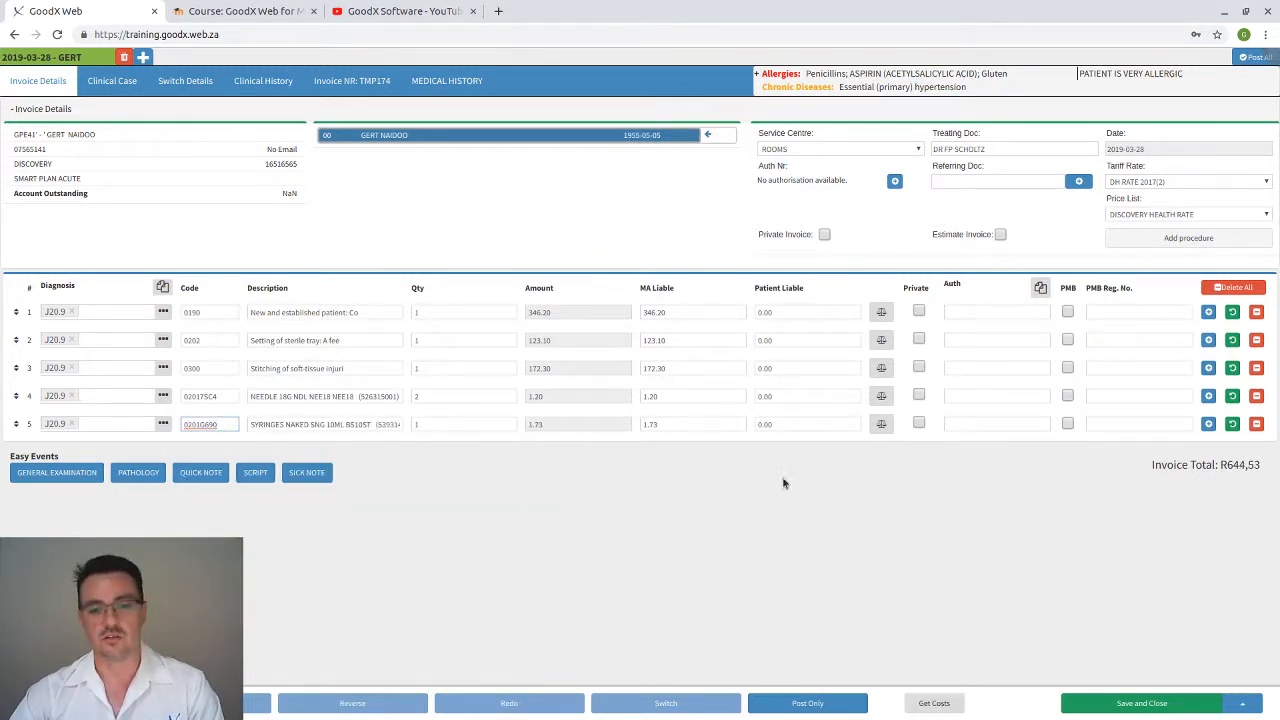
Add a sixth invoice line for WEBCOL SWAB PREP ALCOHOL CSM MED 2PLY, found by searching for "webcol"
click(1208, 424)
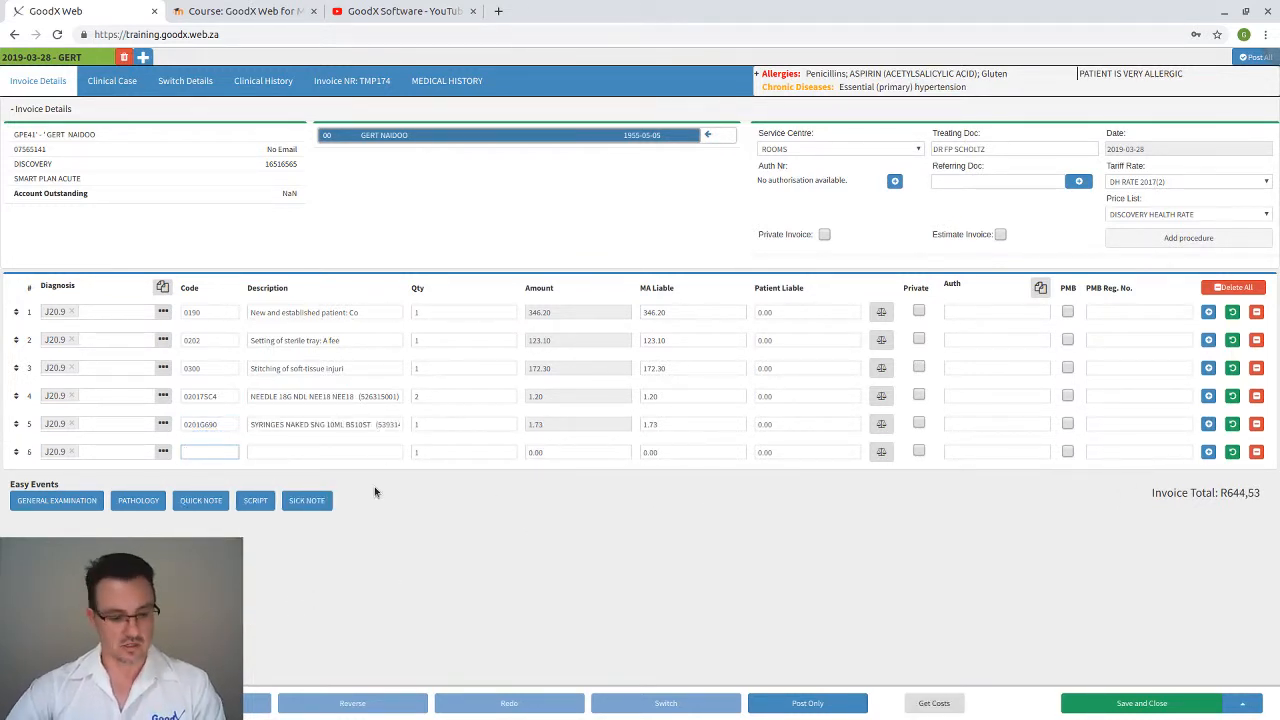
text(we)
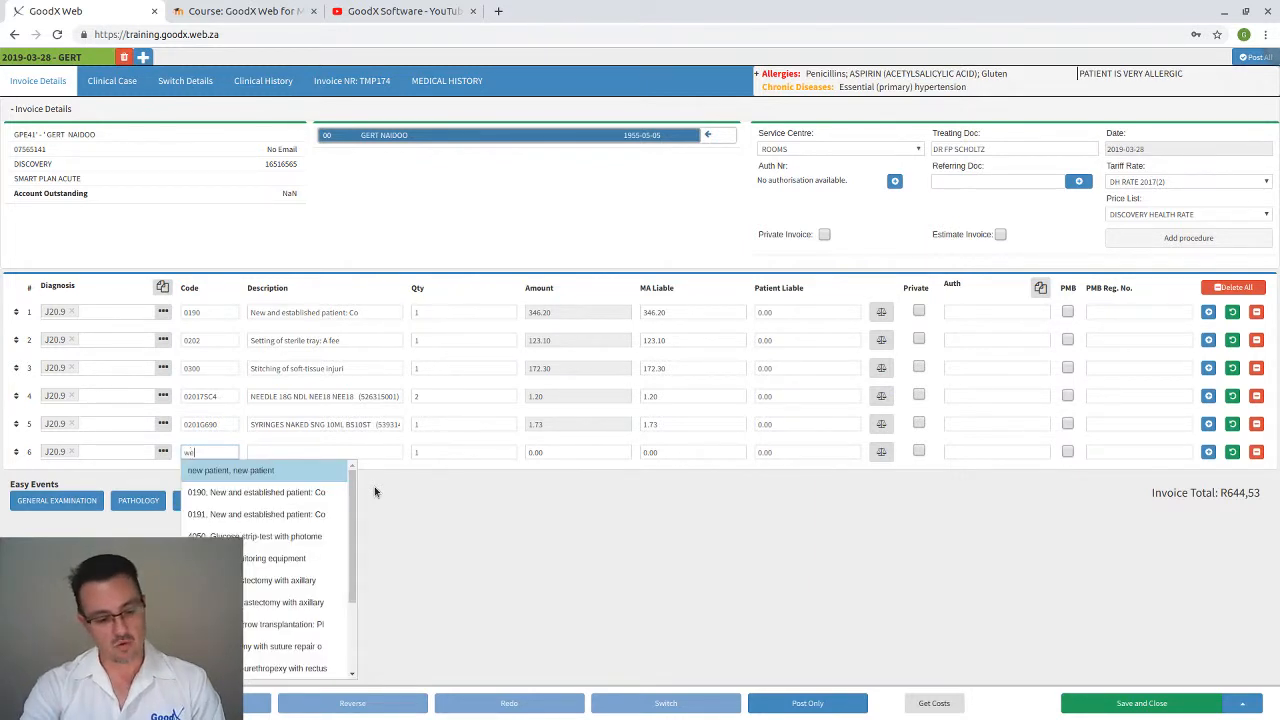
text(bcol)
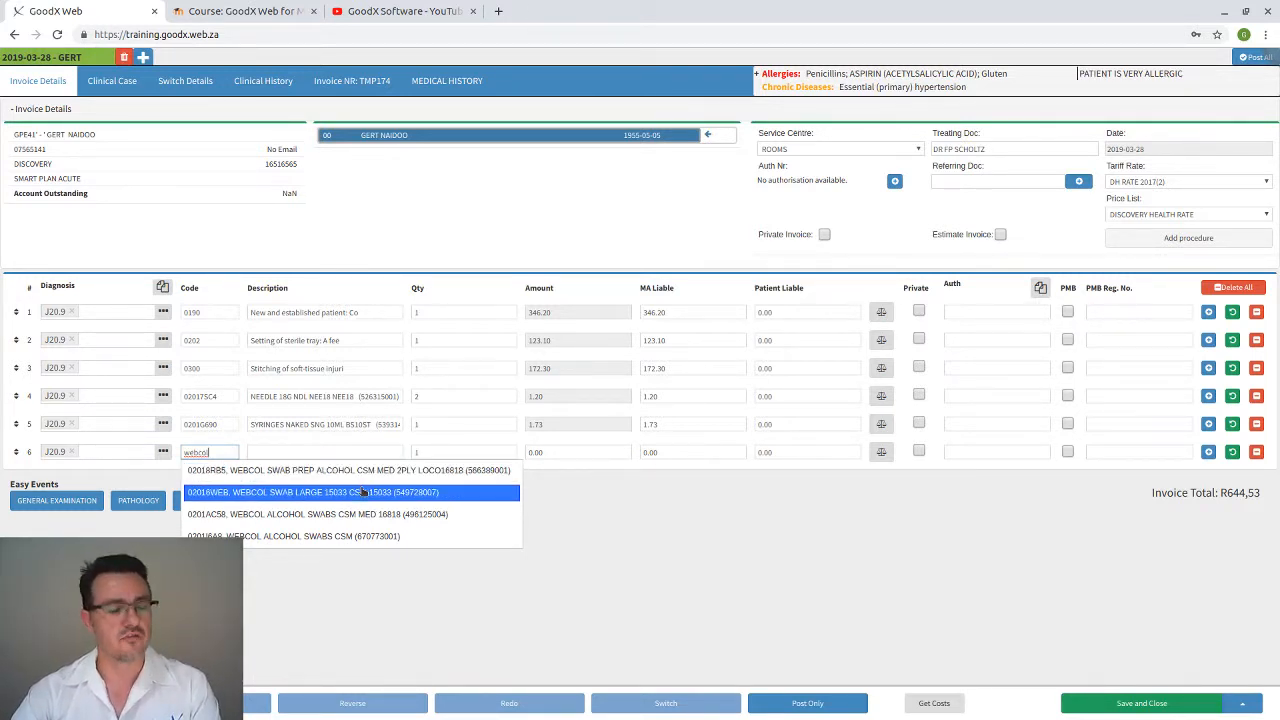
click(355, 471)
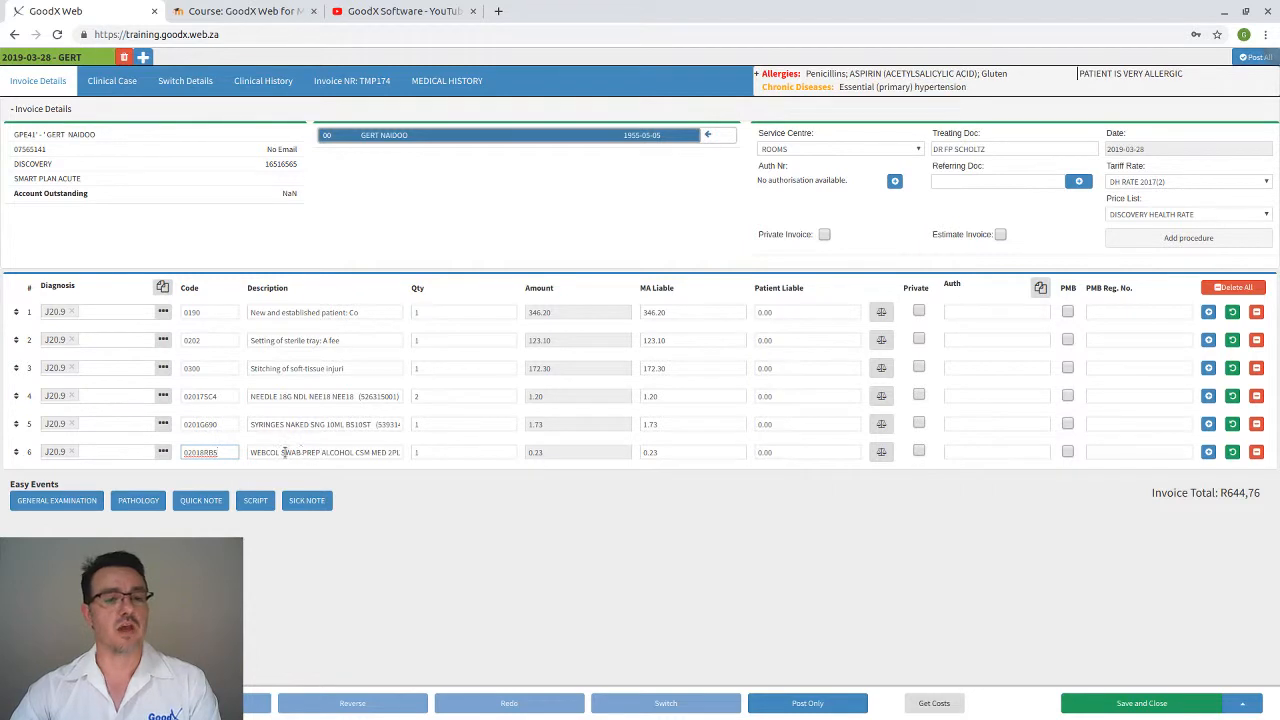
Mark the Webcol swab line as private so its amount is billed to the patient
click(919, 452)
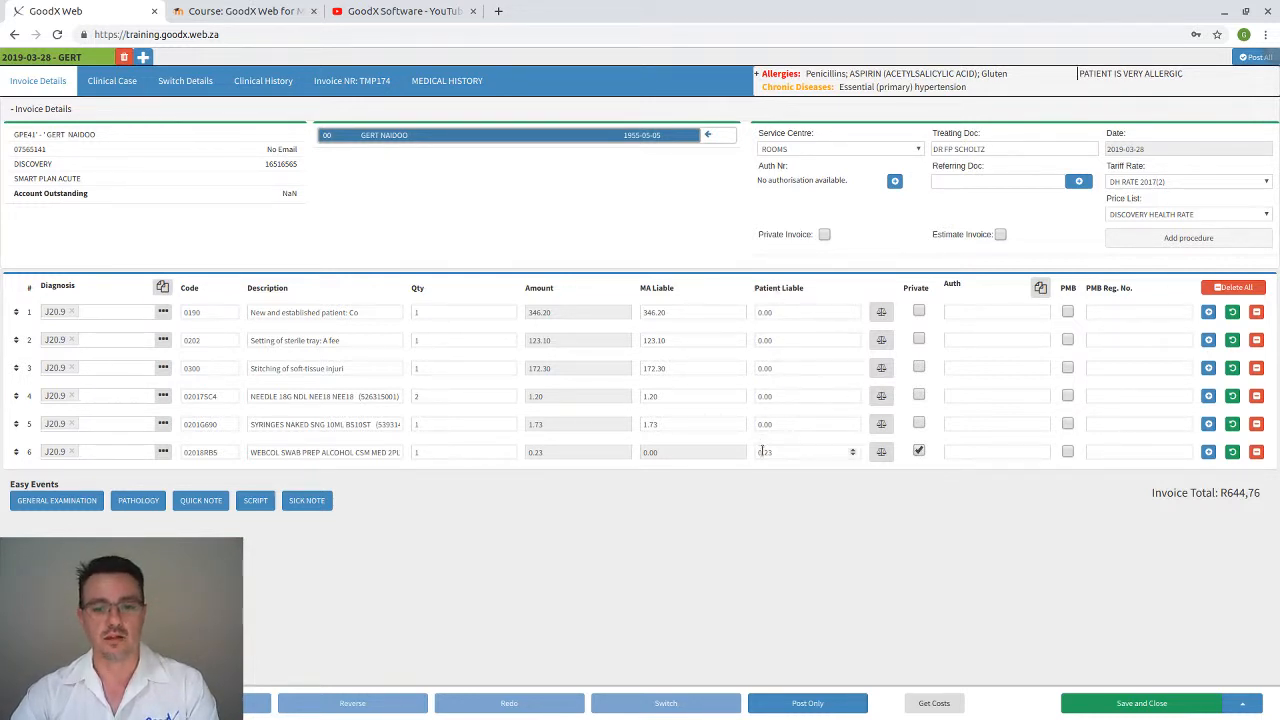
mouse_move(767, 452)
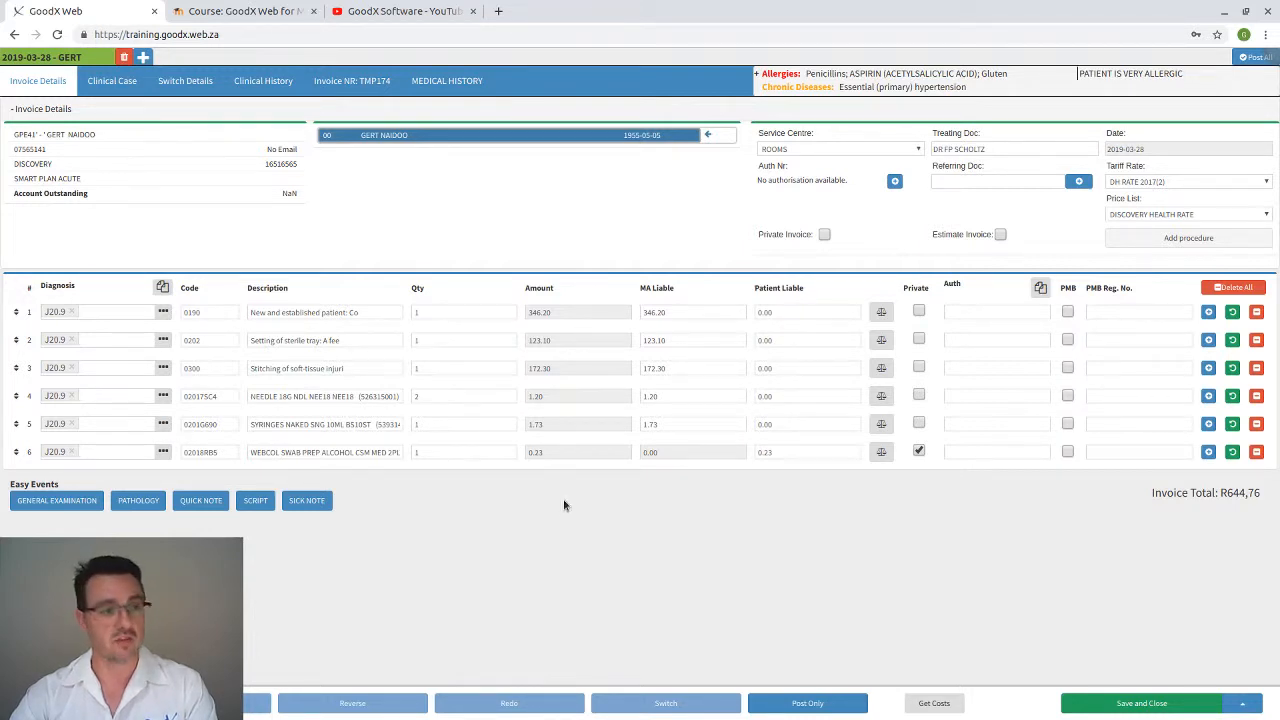
Switch the private setting for the whole invoice on and off again, and retrieve the costs for its lines
click(825, 235)
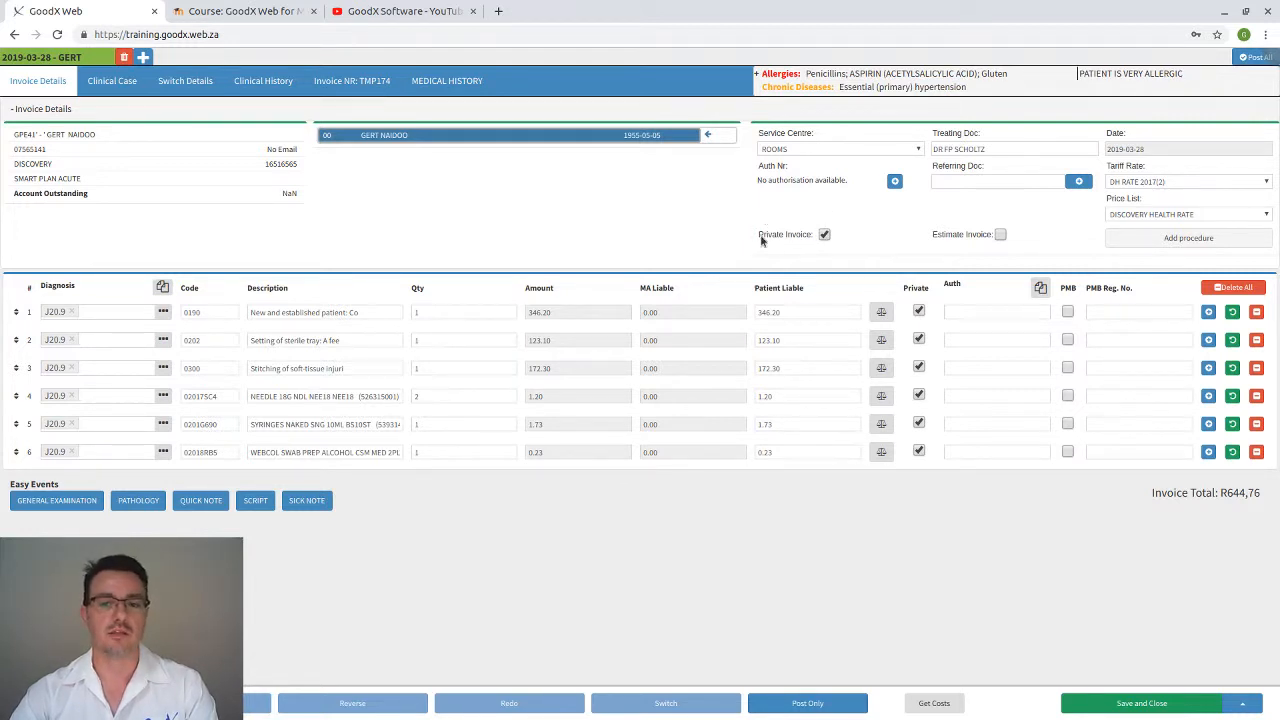
click(824, 235)
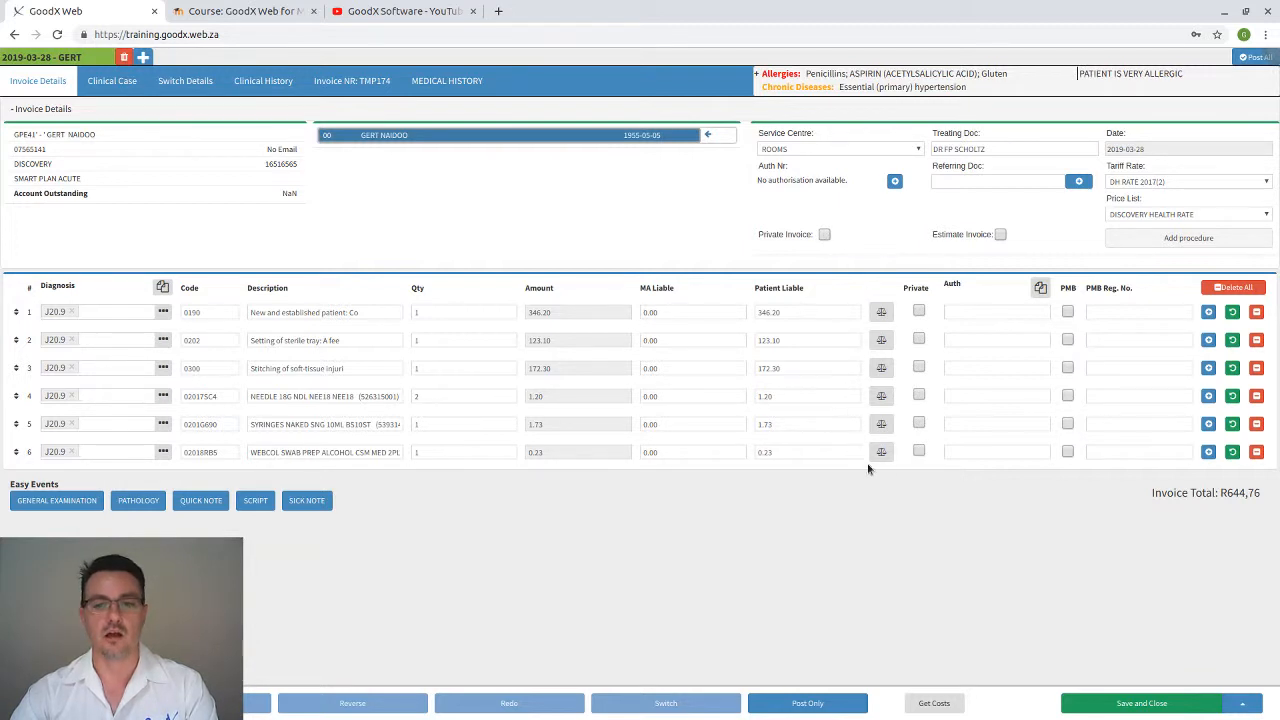
click(930, 703)
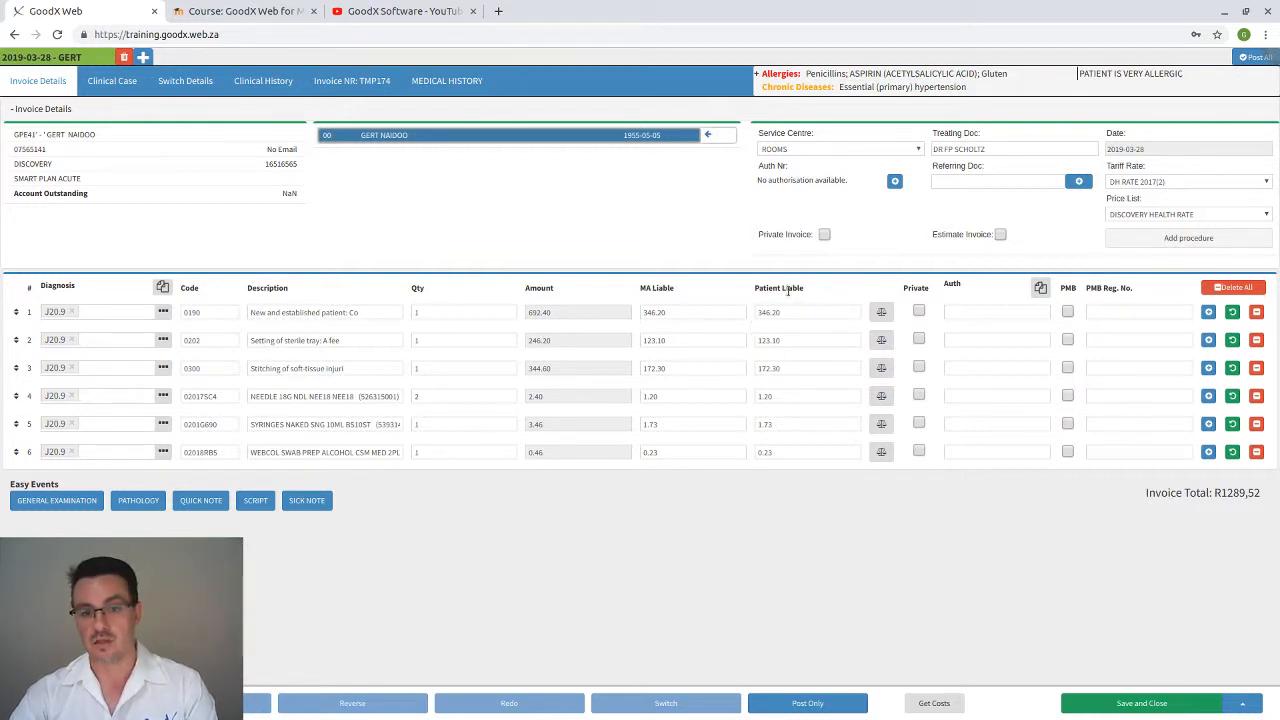
Cycle the balancing setting on the six invoice lines to change which of amount, MA liable and patient liable is locked
click(882, 313)
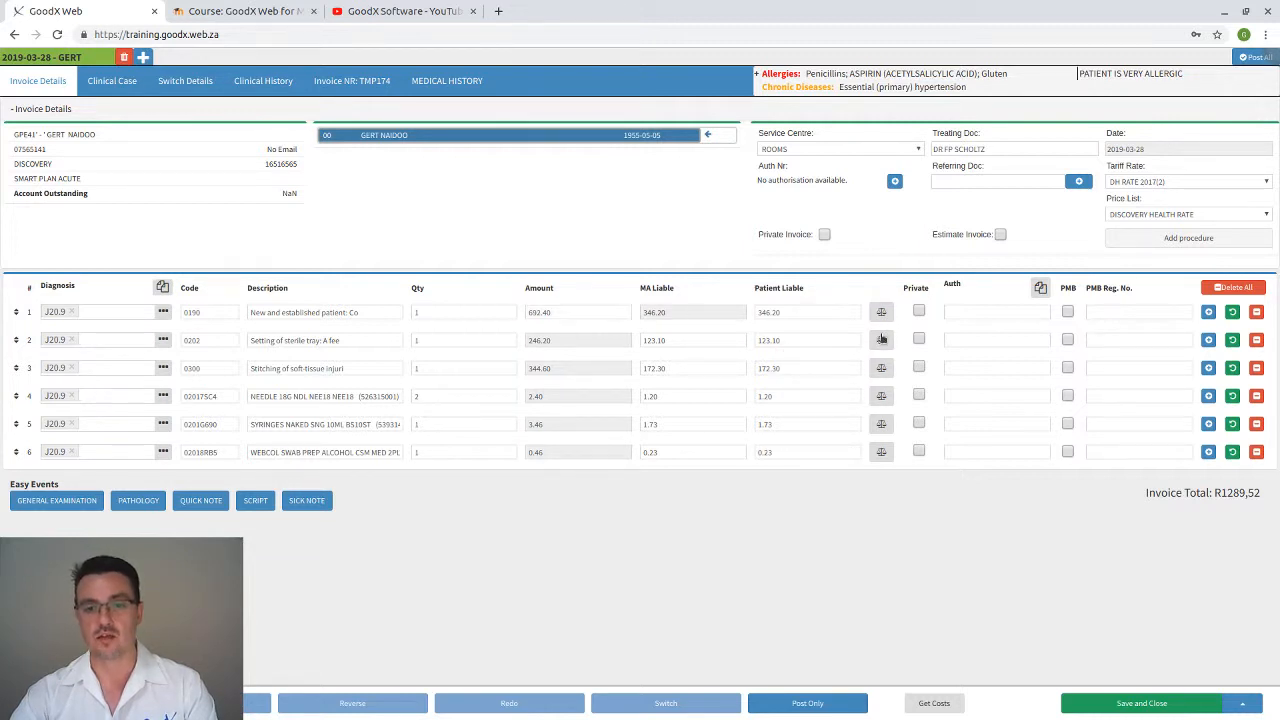
click(881, 340)
click(881, 368)
click(881, 396)
click(881, 424)
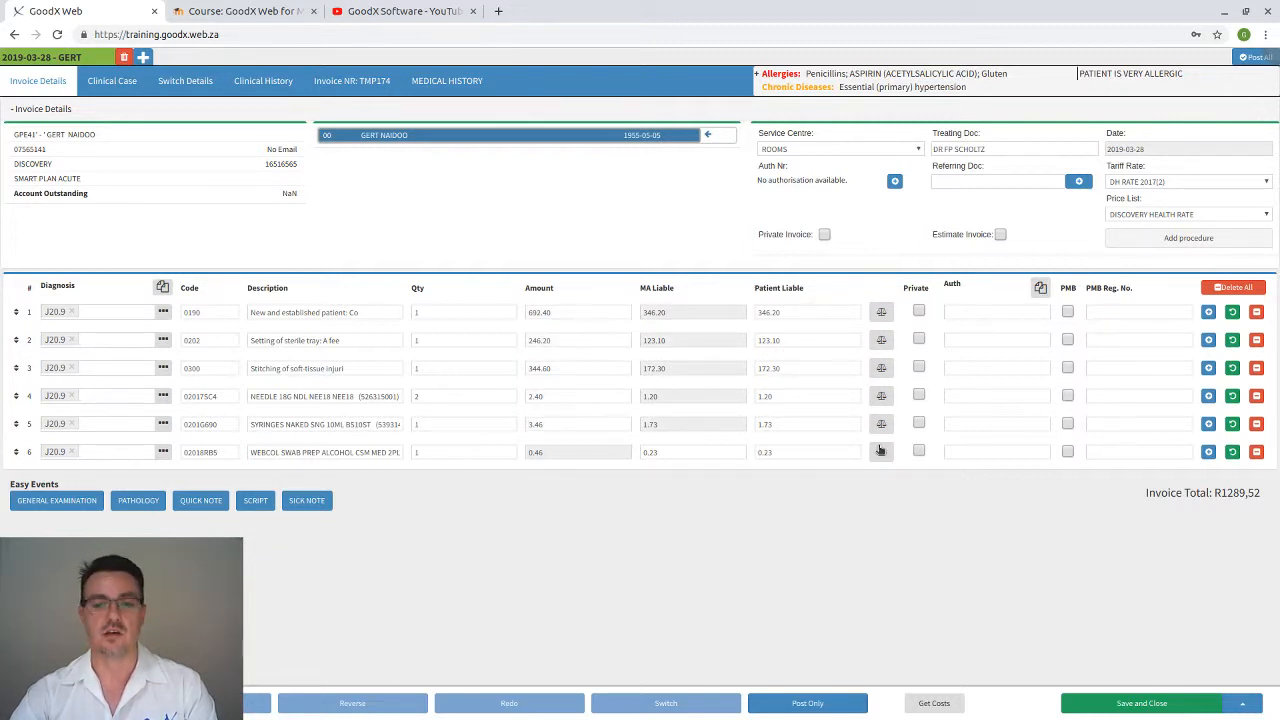
click(881, 452)
click(881, 424)
click(881, 396)
click(881, 368)
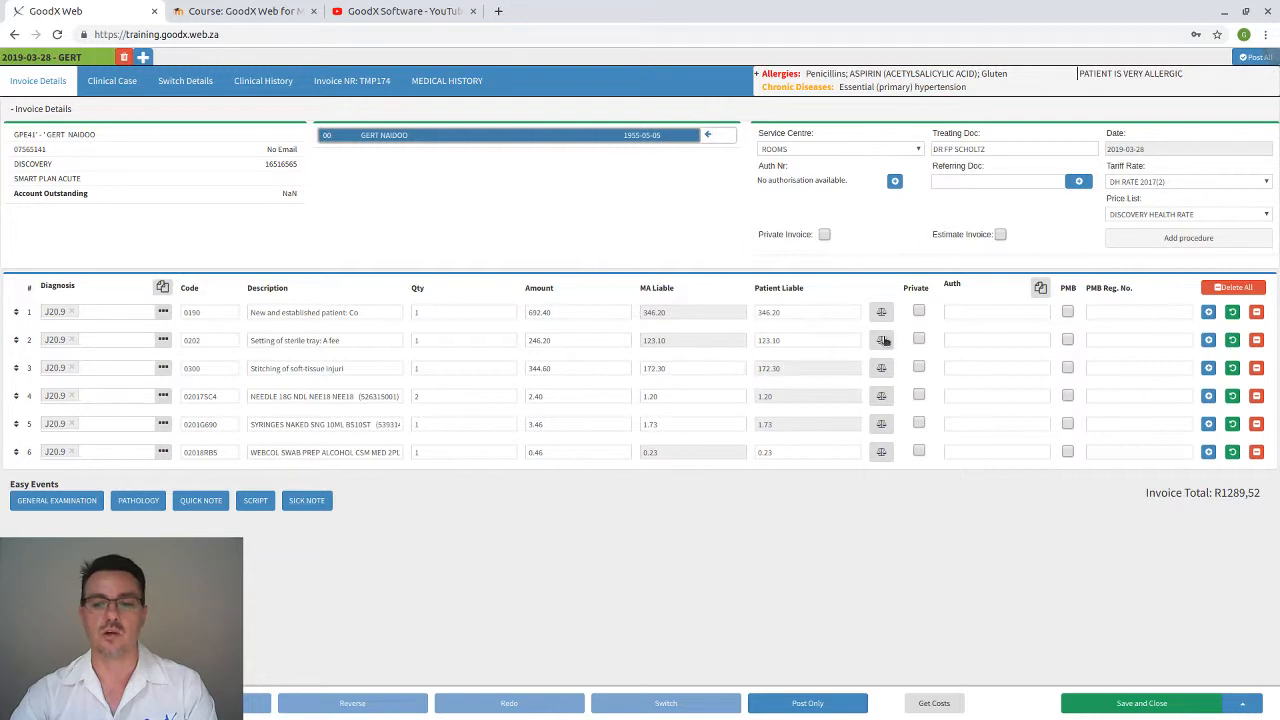
click(881, 312)
click(881, 340)
click(882, 369)
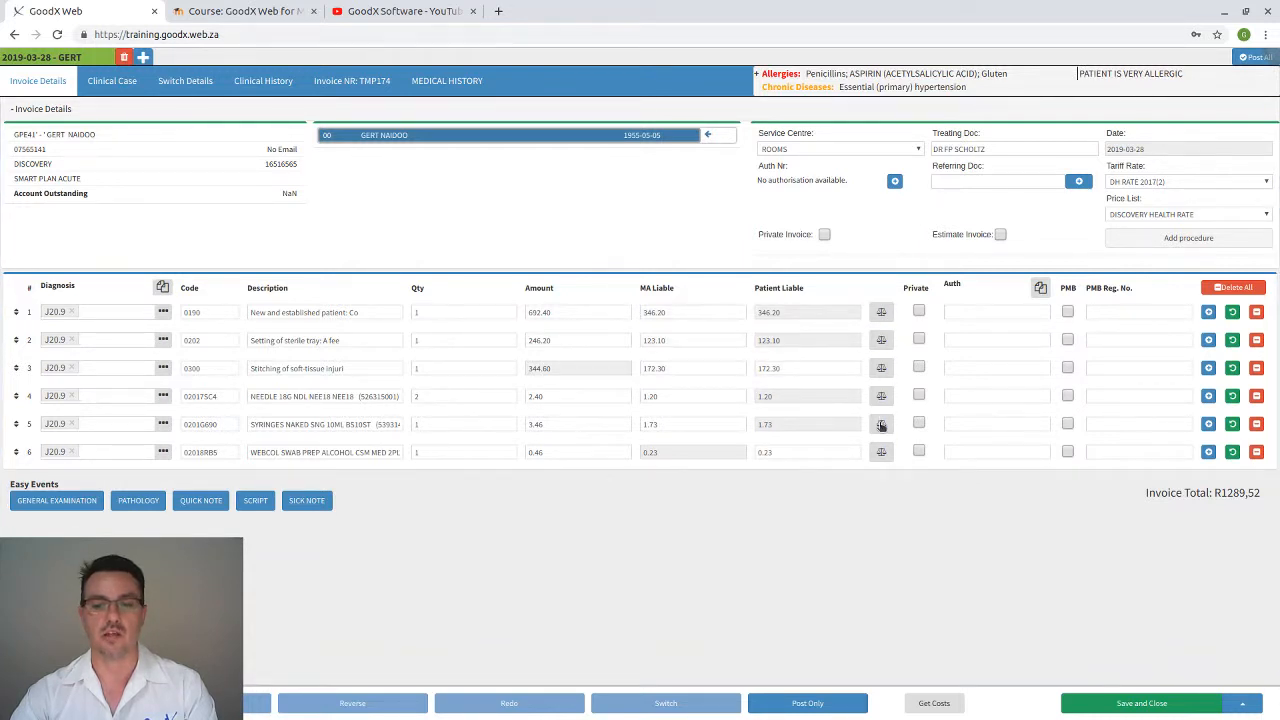
double_click(883, 452)
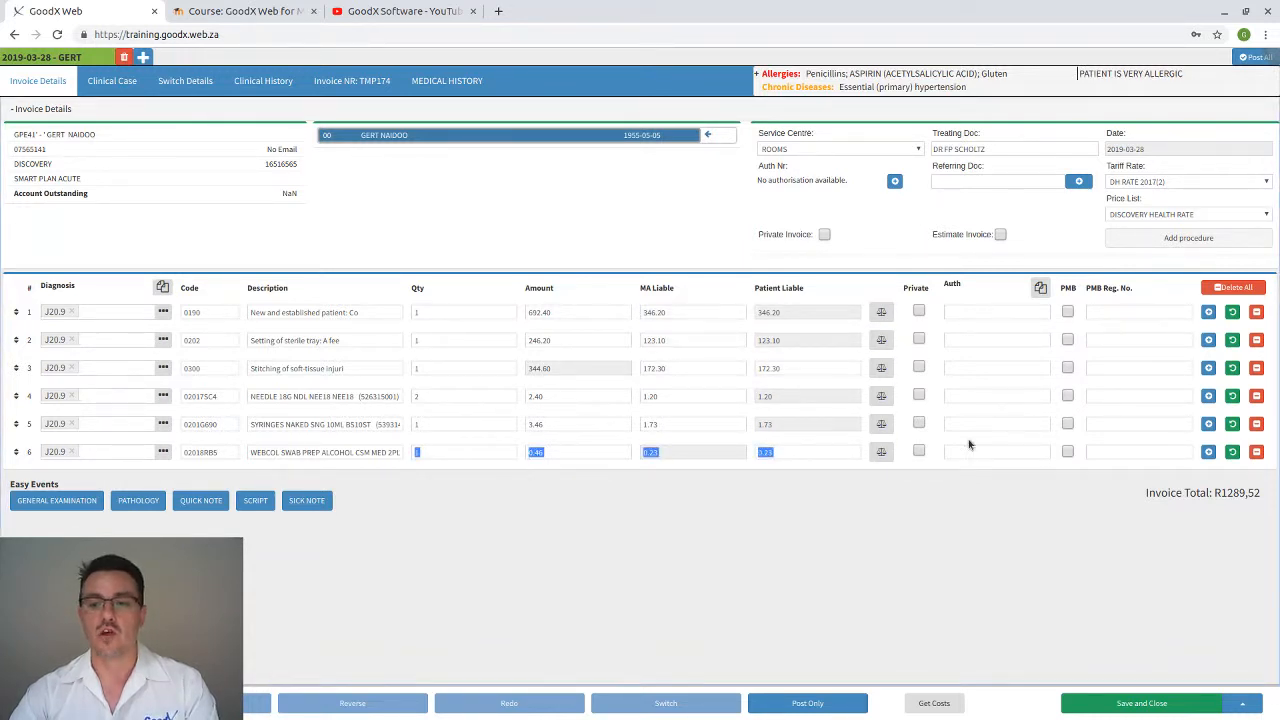
Enter the authorisation number on the first invoice line and copy it to all the other lines
click(964, 316)
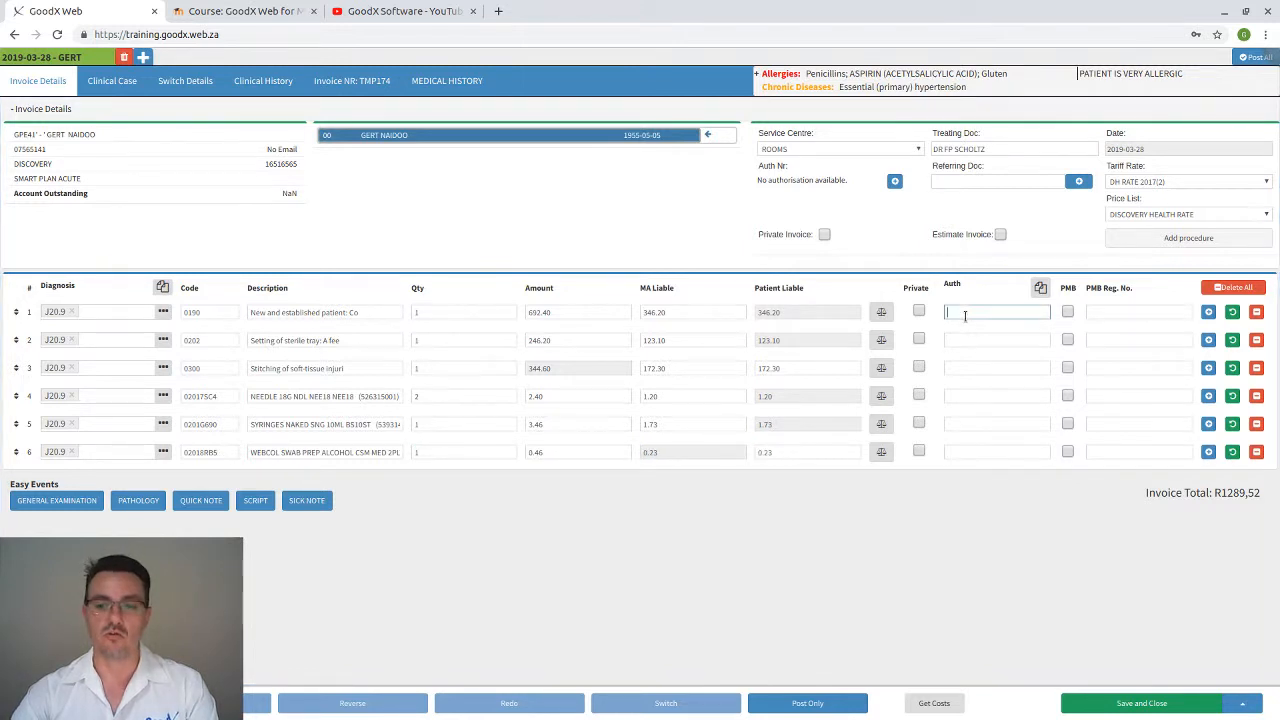
text(123654)
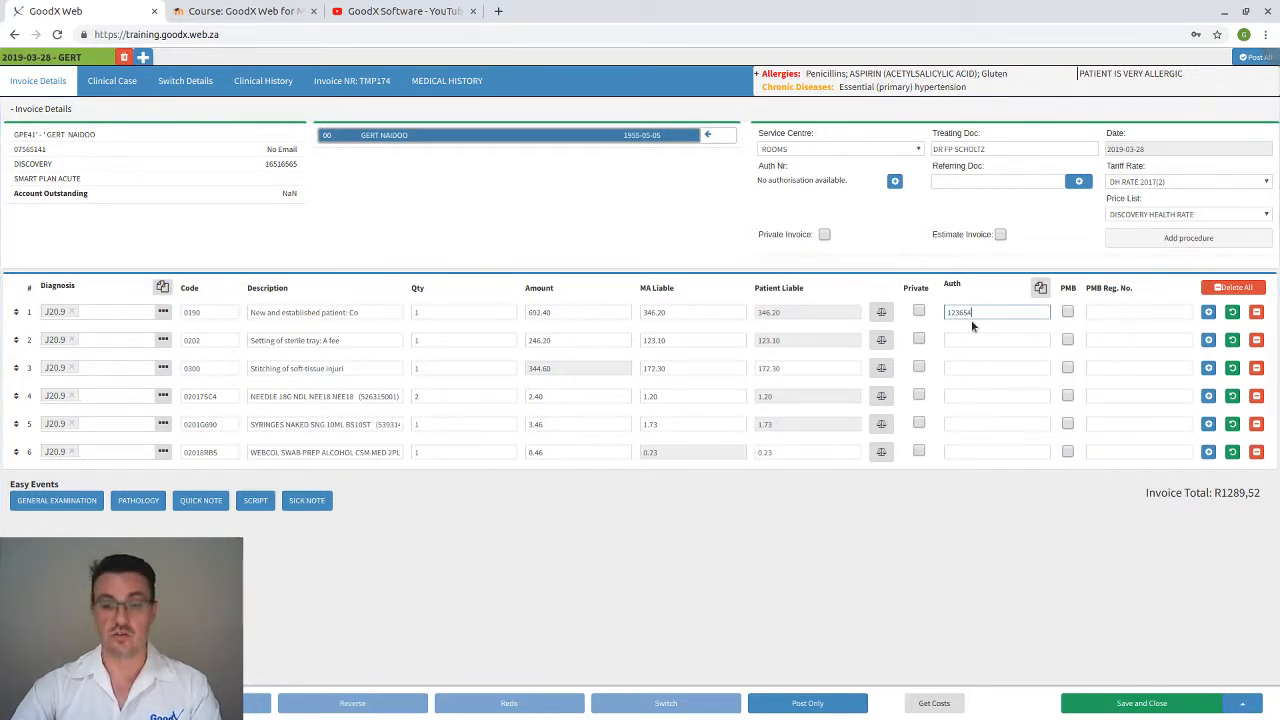
click(1040, 288)
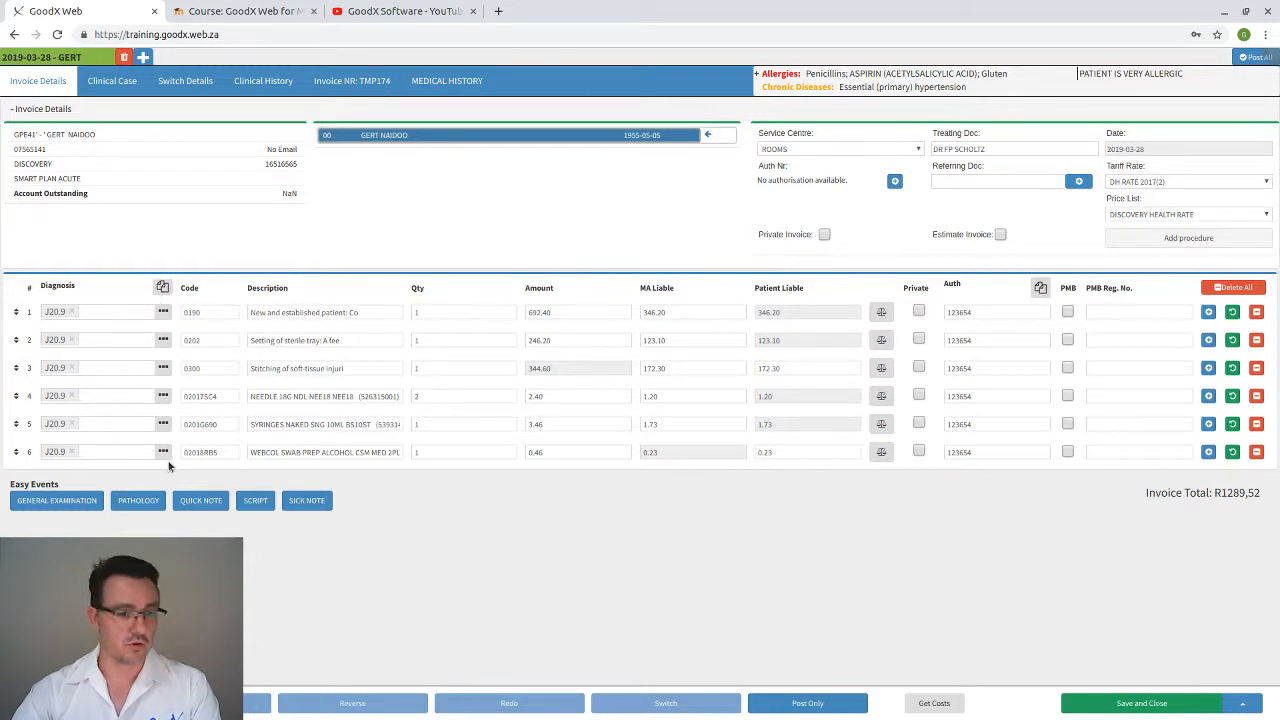
Highlight the invoice total and set the invoice's service centre to HOSPITAL
triple_click(1210, 492)
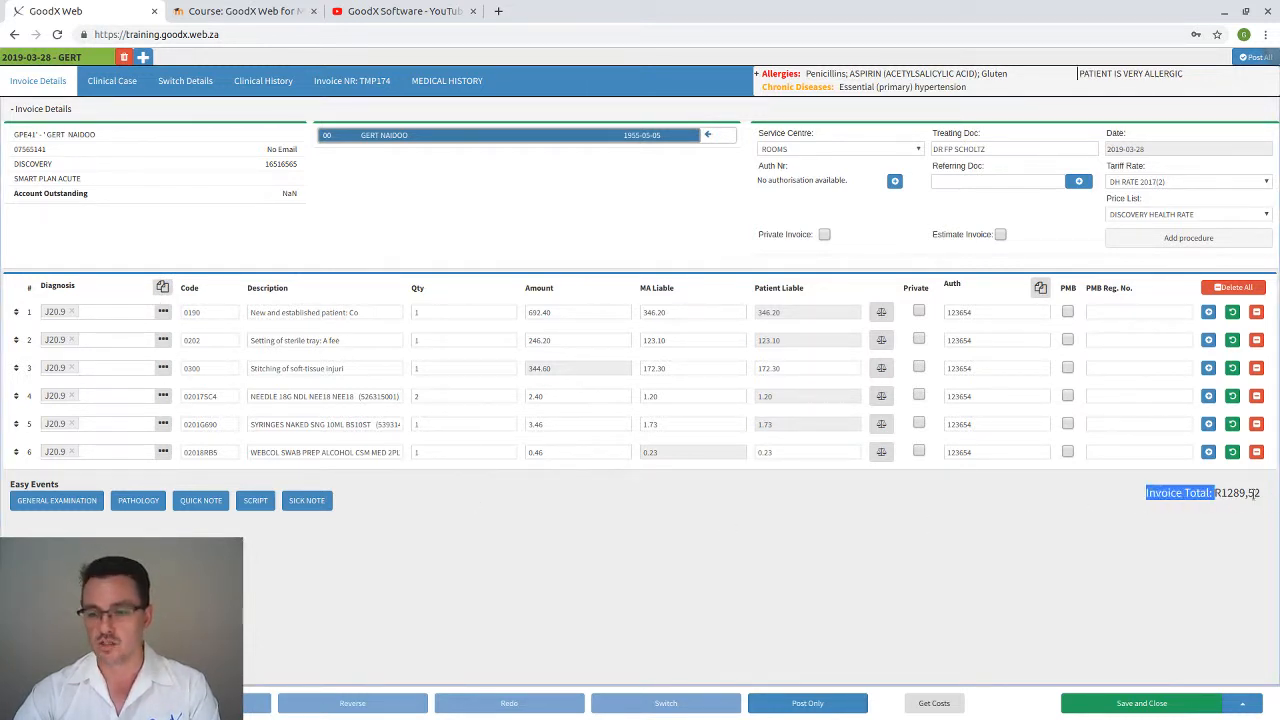
double_click(1252, 494)
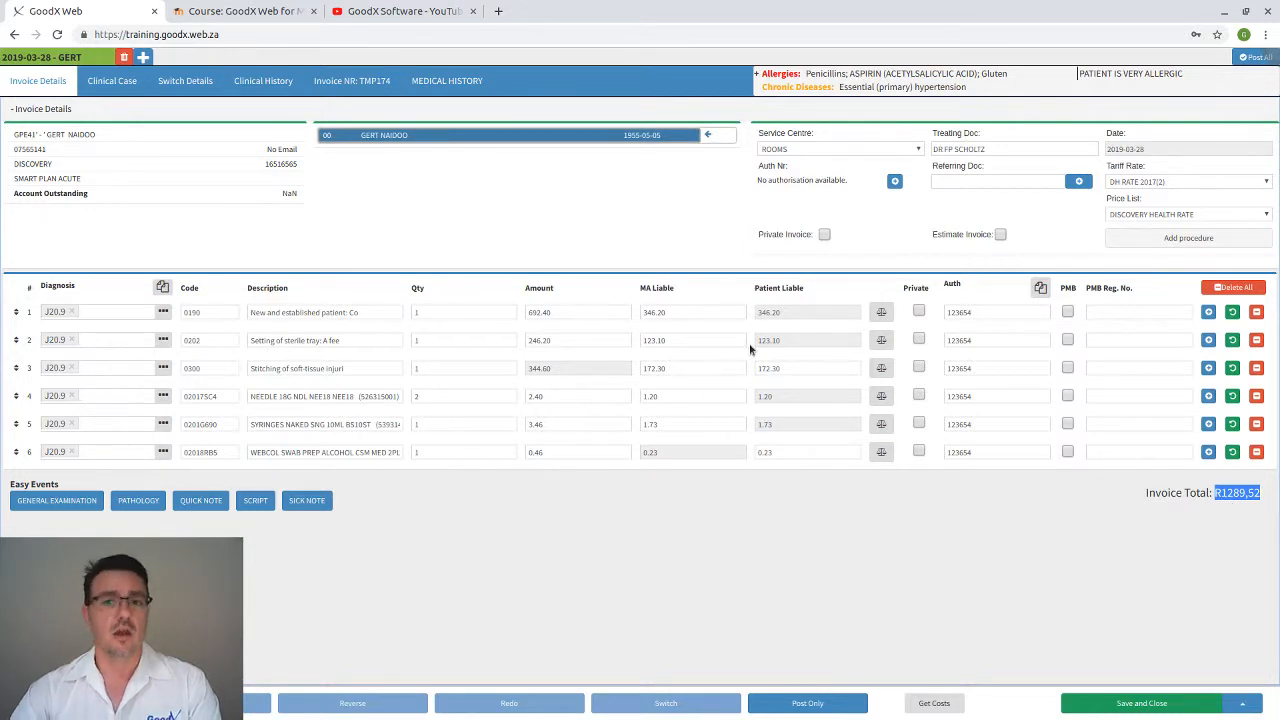
click(796, 150)
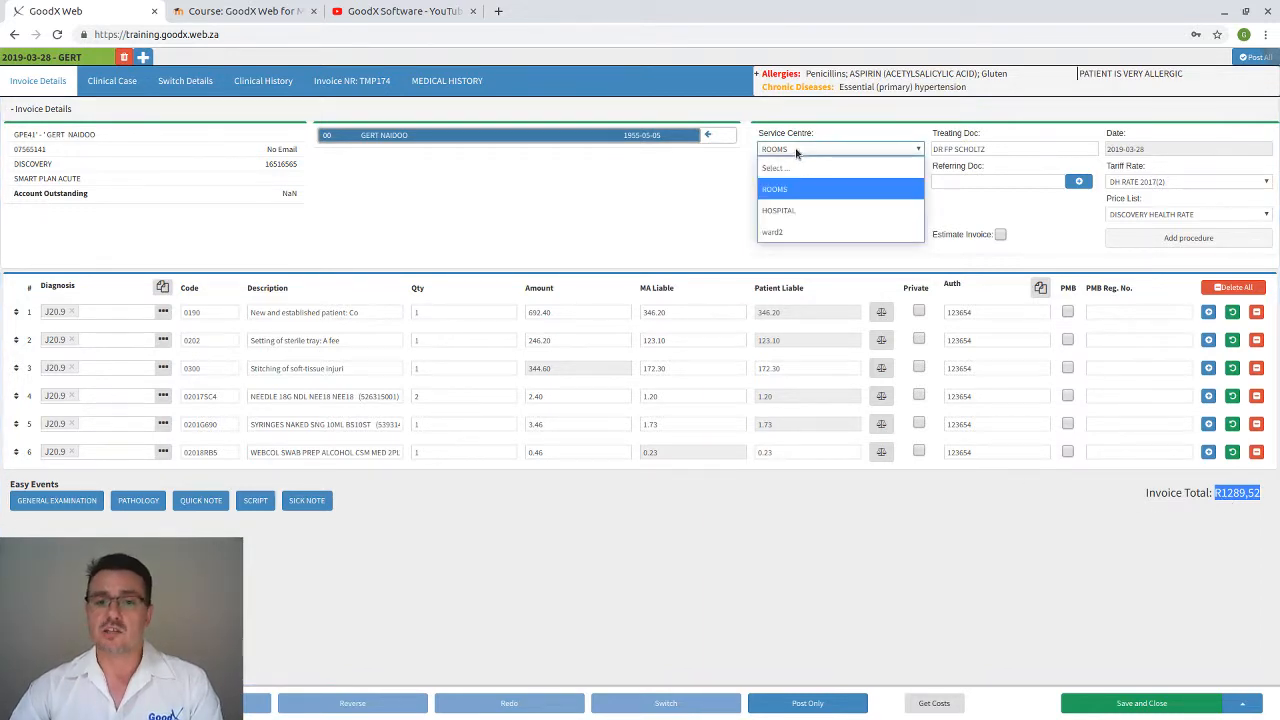
click(791, 211)
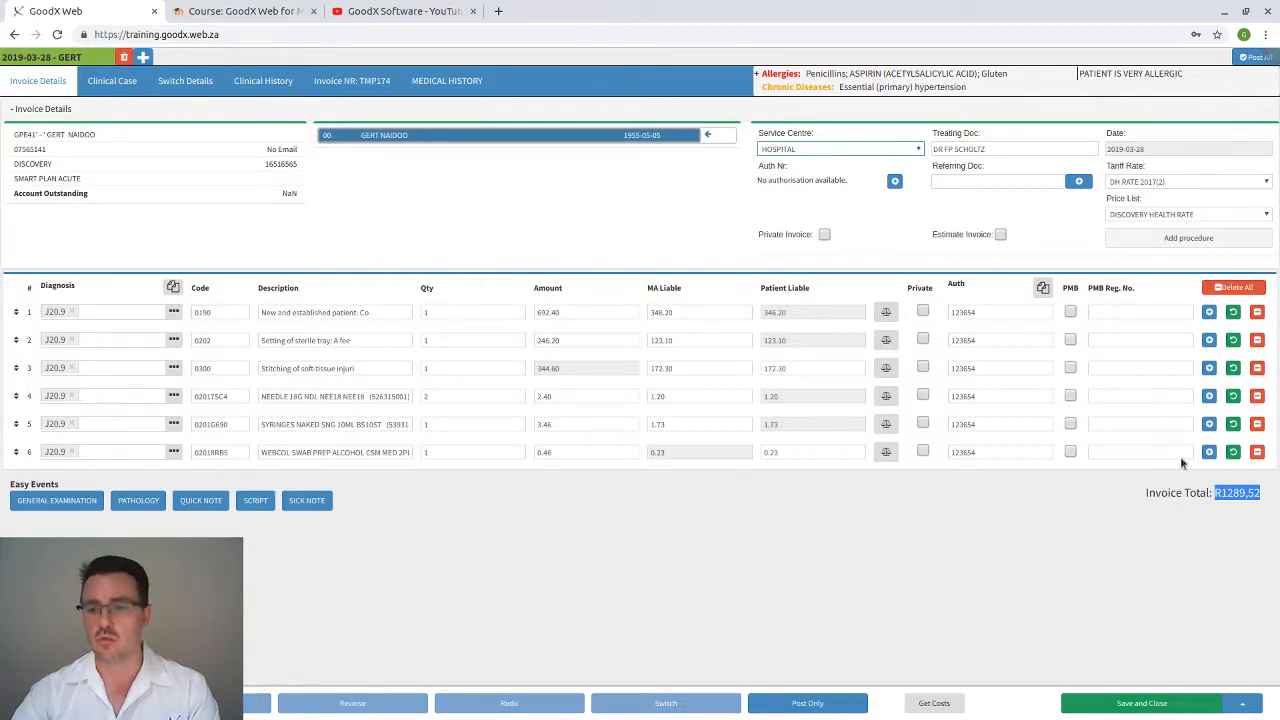
Add a seventh invoice line for GLOVES SURGICAL LATEX & P/FREE CSM 6.0, found by searching for "glove", with a quantity of 2
click(1209, 452)
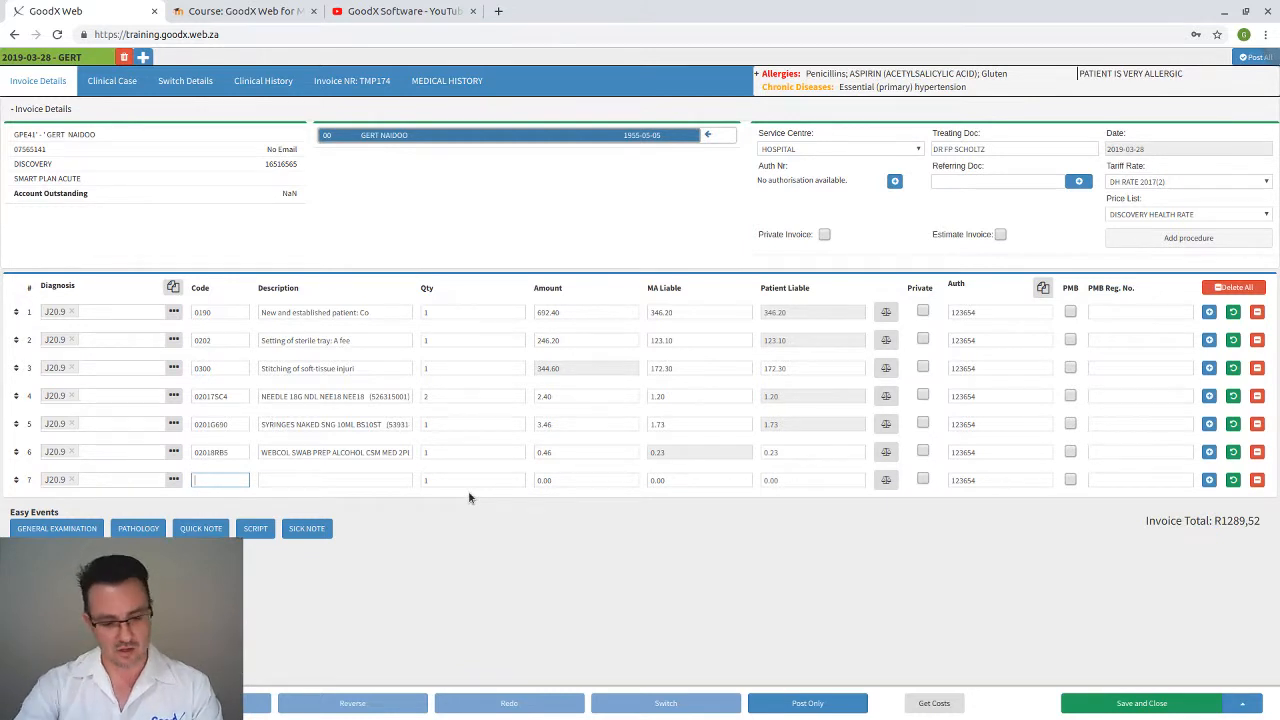
text(glove)
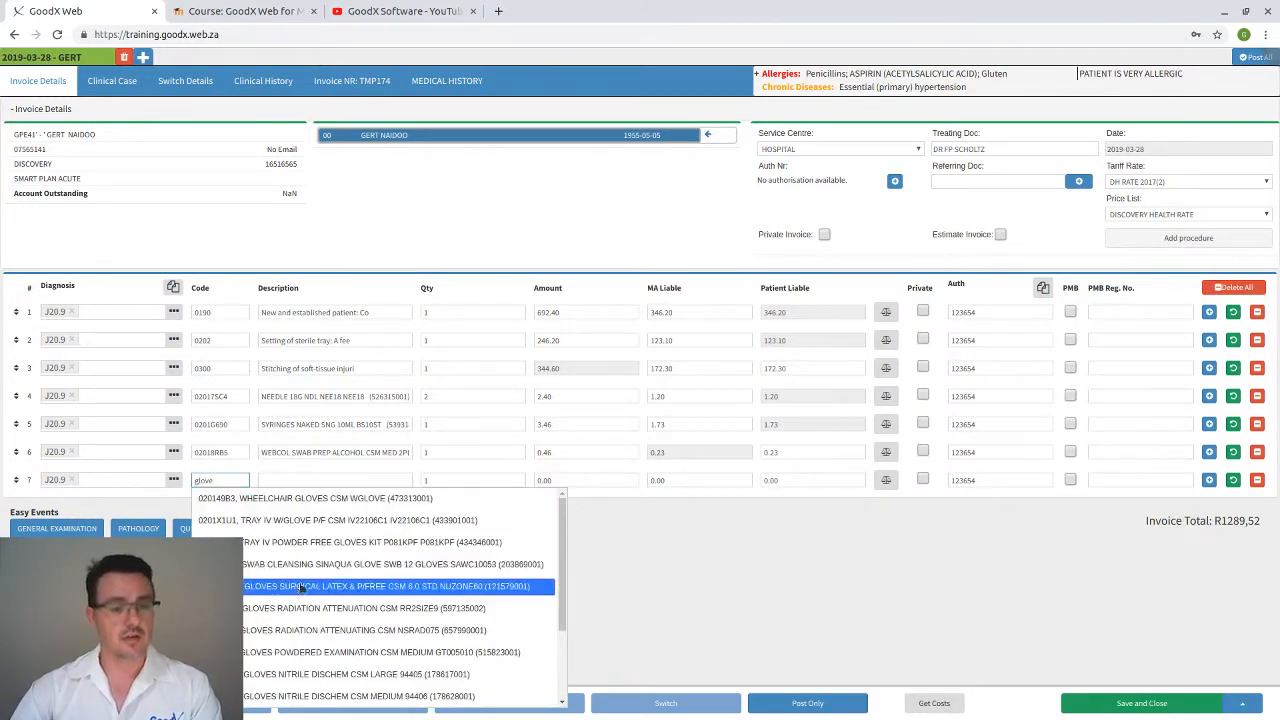
click(300, 588)
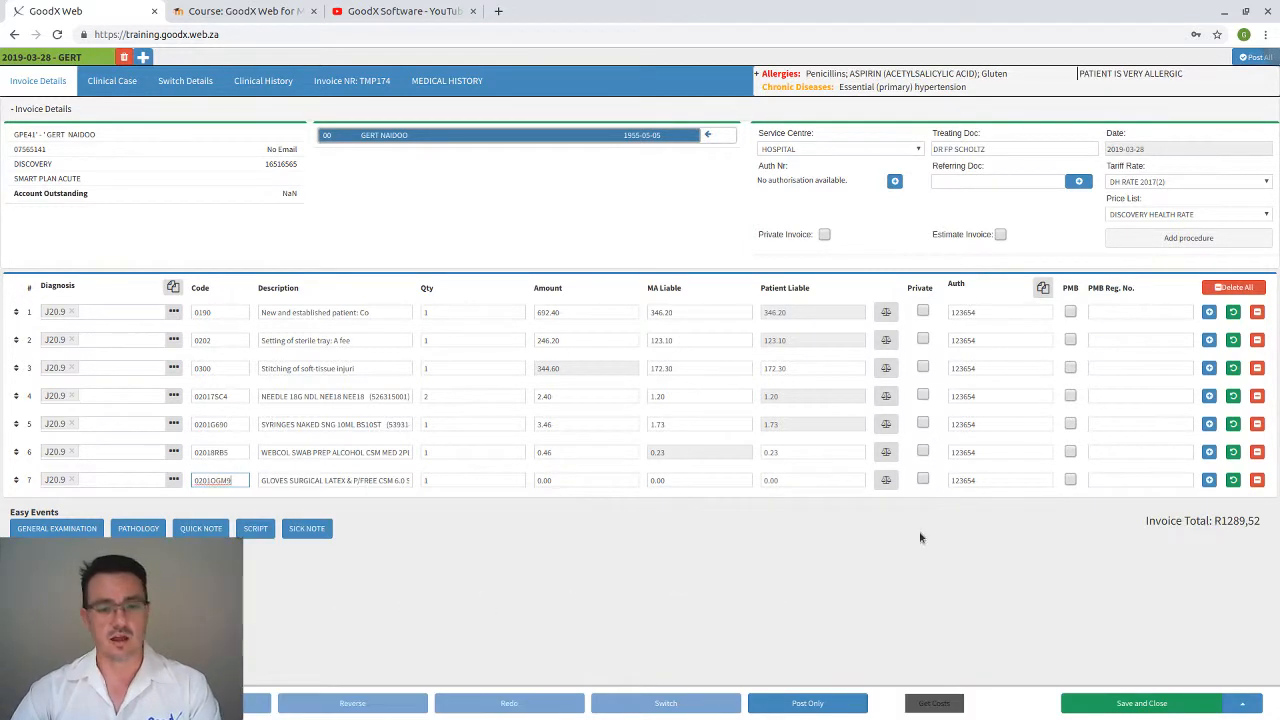
click(461, 481)
double_click(458, 481)
text(2)
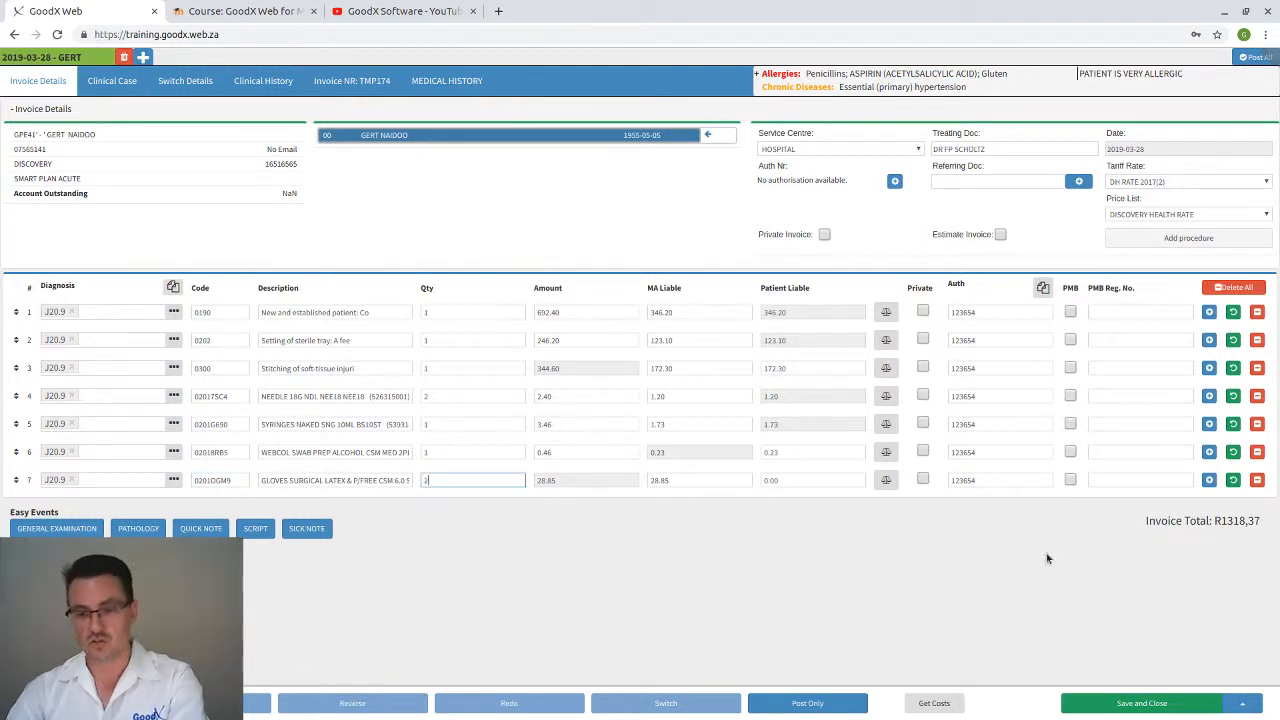
Add an eighth invoice line for XYLOTOX L + ADREN INJ 20 MG/ML 1.8 ML, found by searching for "xylo", with a quantity of 1
click(1209, 480)
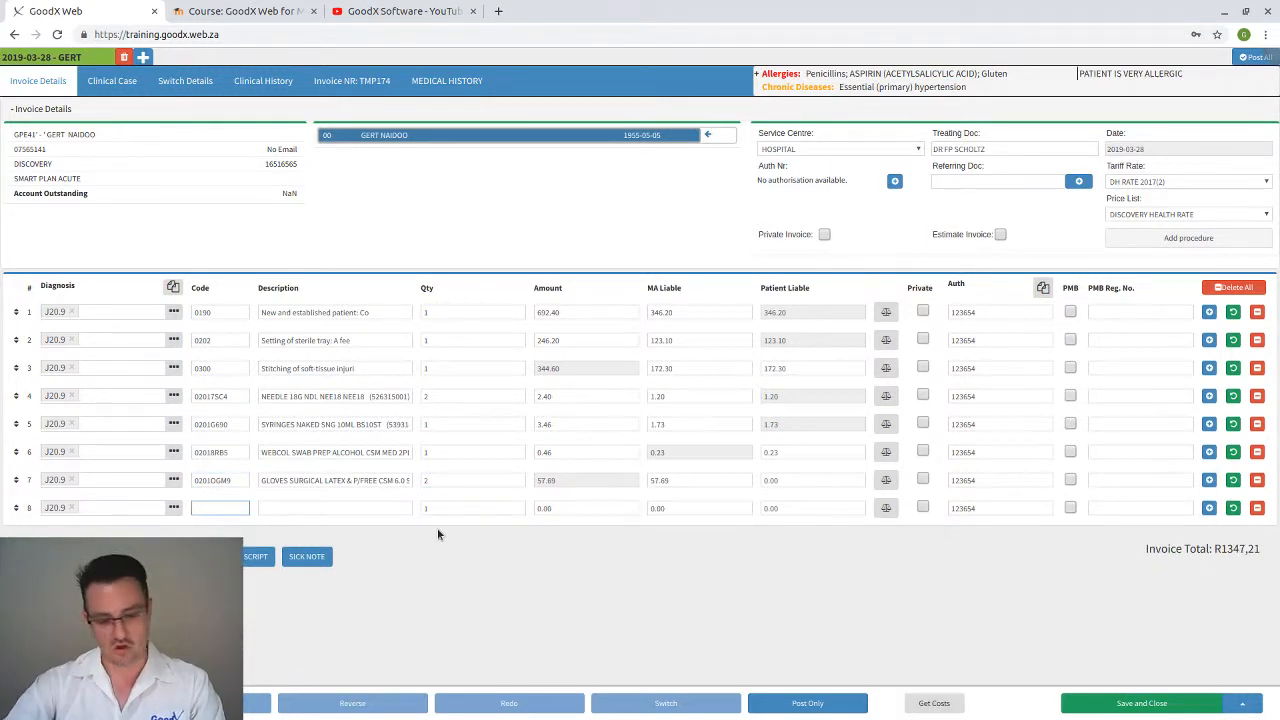
text(xylto)
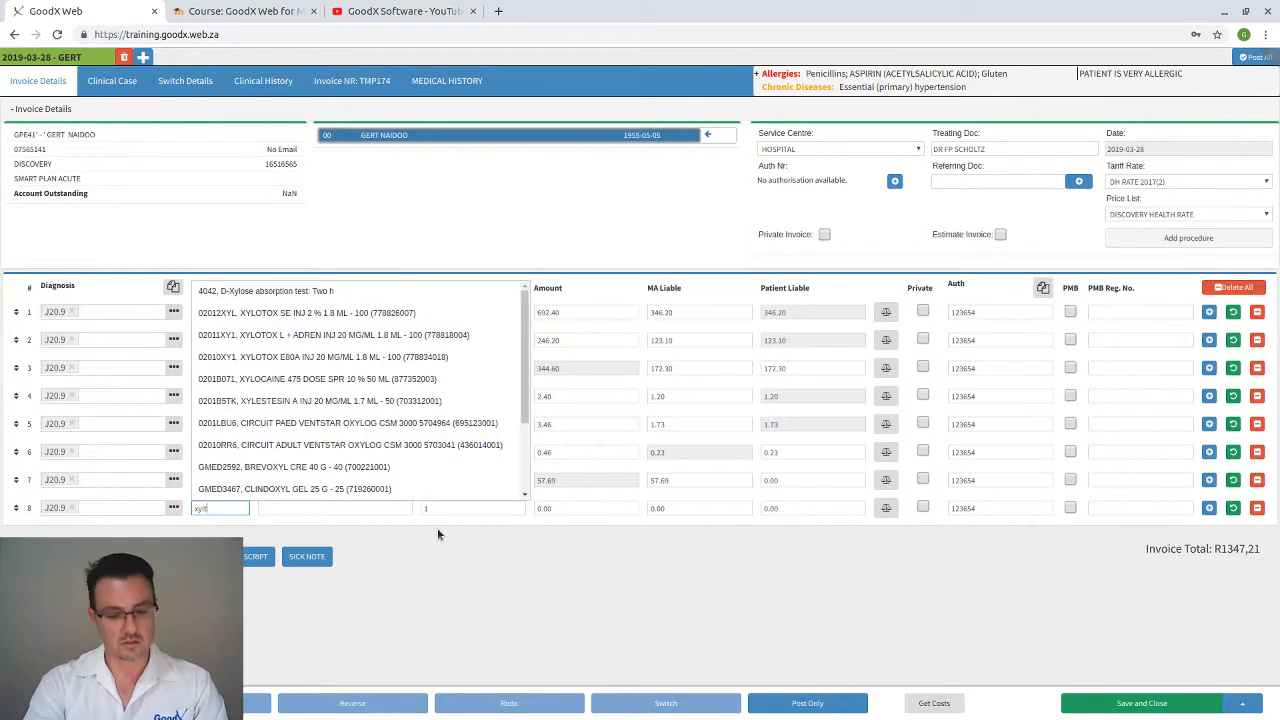
key(BackSpace)
key(BackSpace)
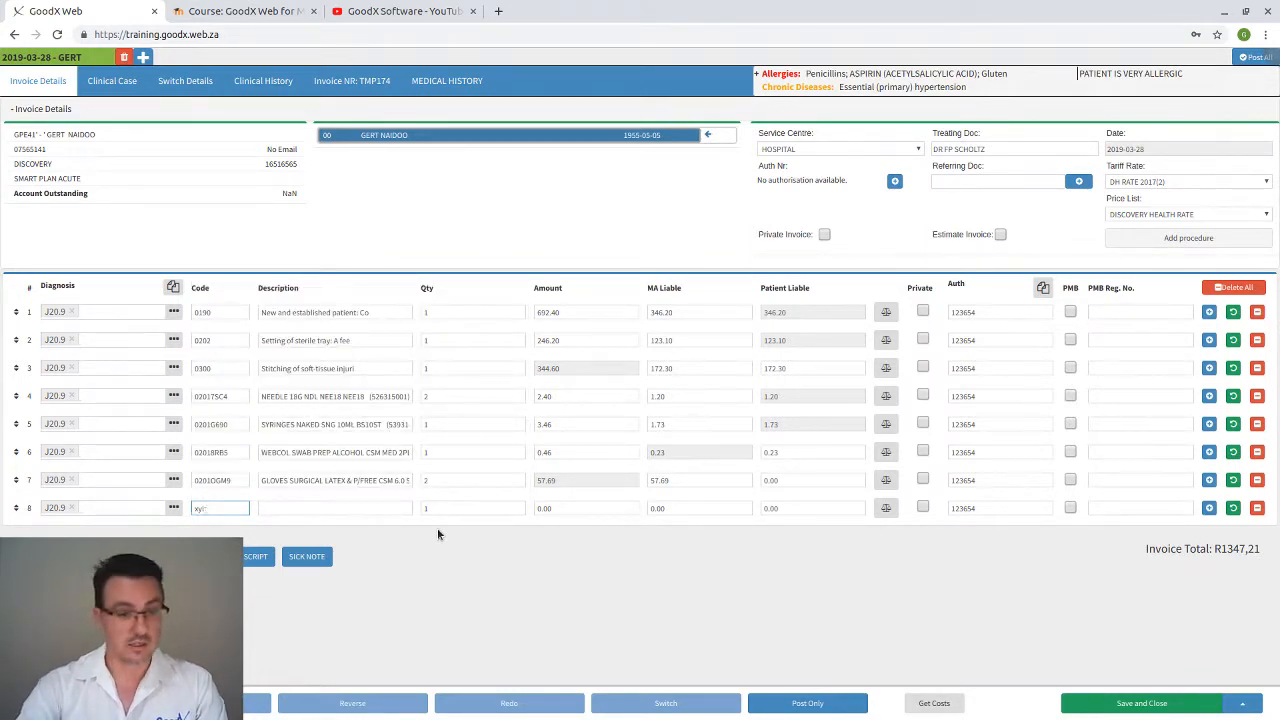
text(o)
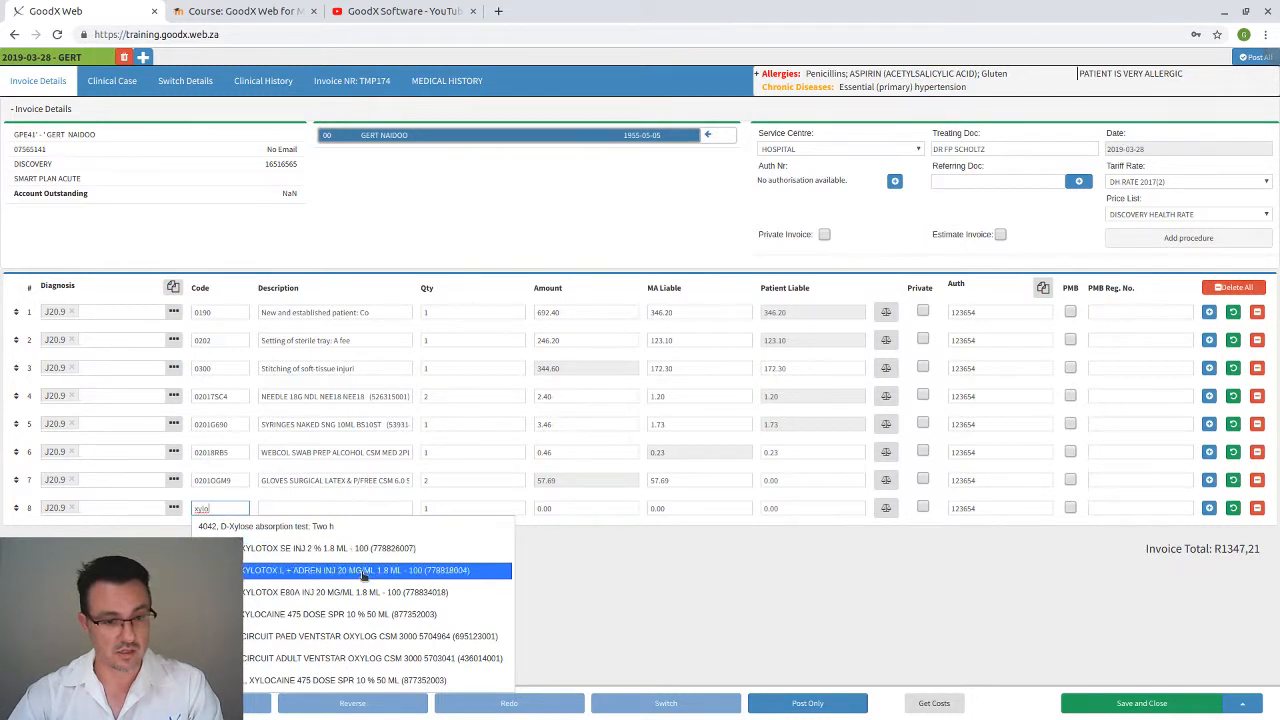
click(360, 570)
click(432, 508)
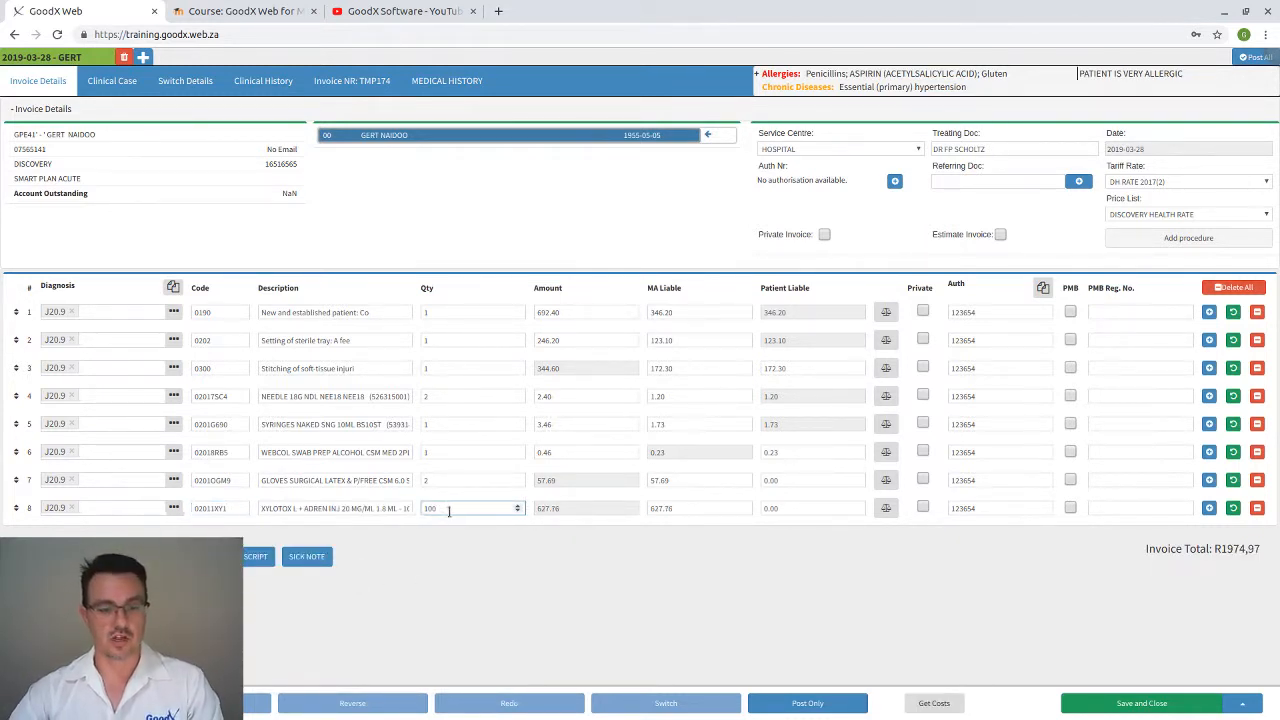
double_click(428, 509)
text(1)
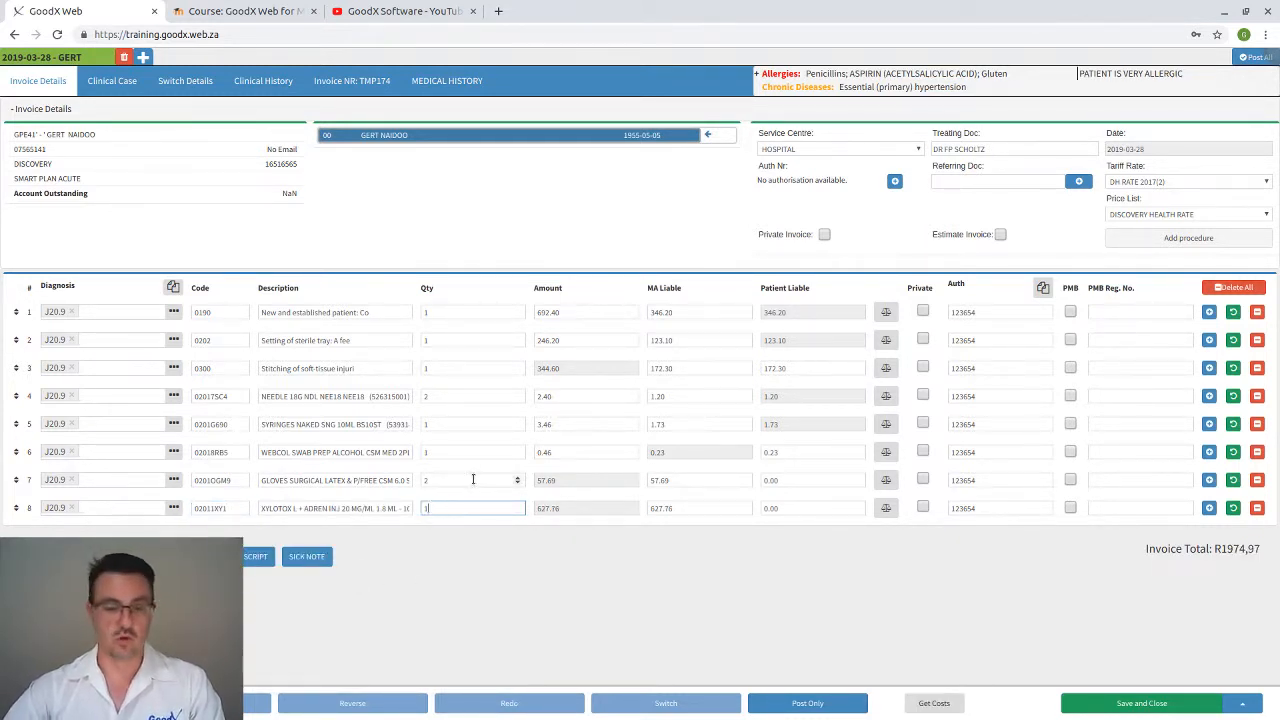
Confirm the quantity of 1 on the XYLOTOX invoice line
key(Tab)
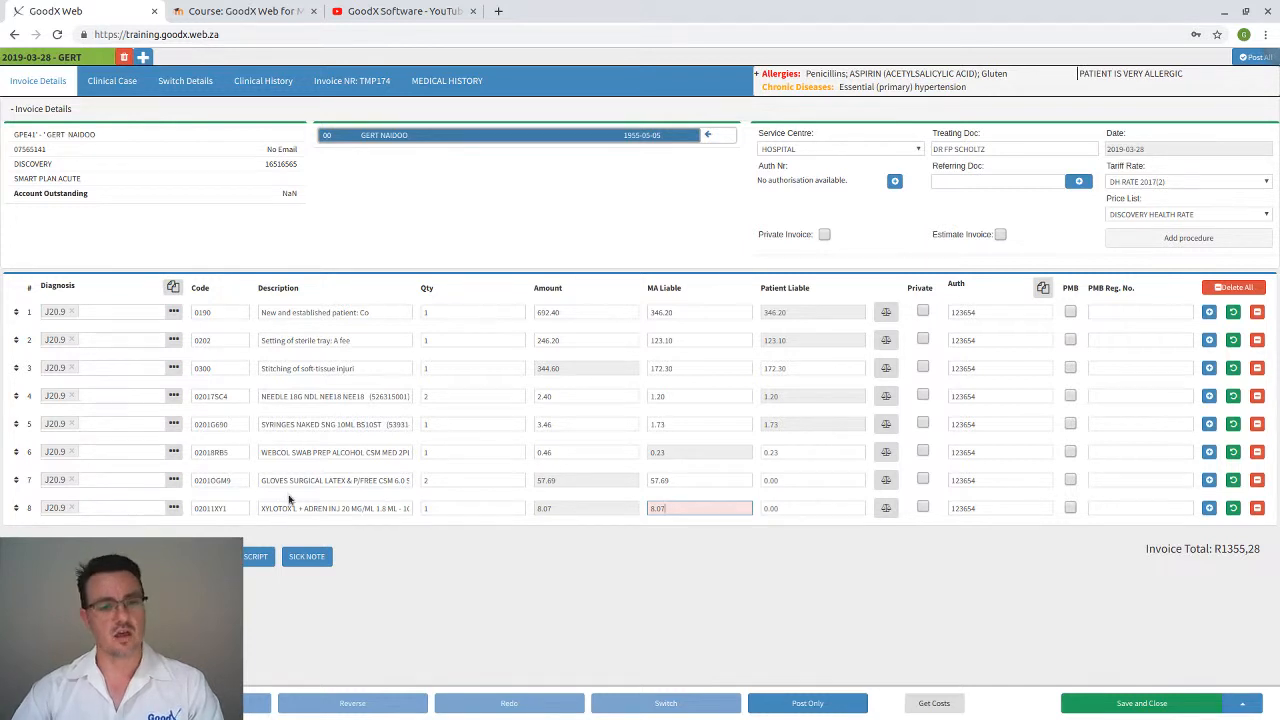
Add a ninth invoice line, search its billing code for "syringe" and clear the search text
click(1210, 508)
text(0)
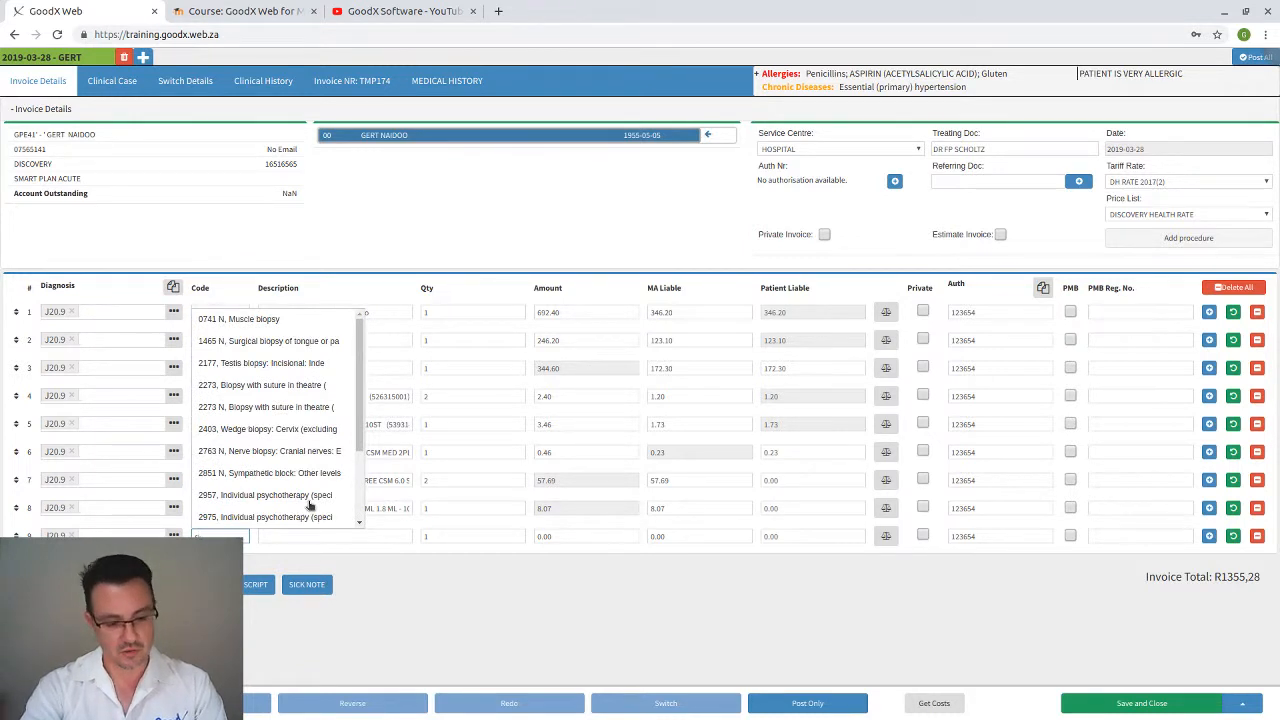
text(yringe)
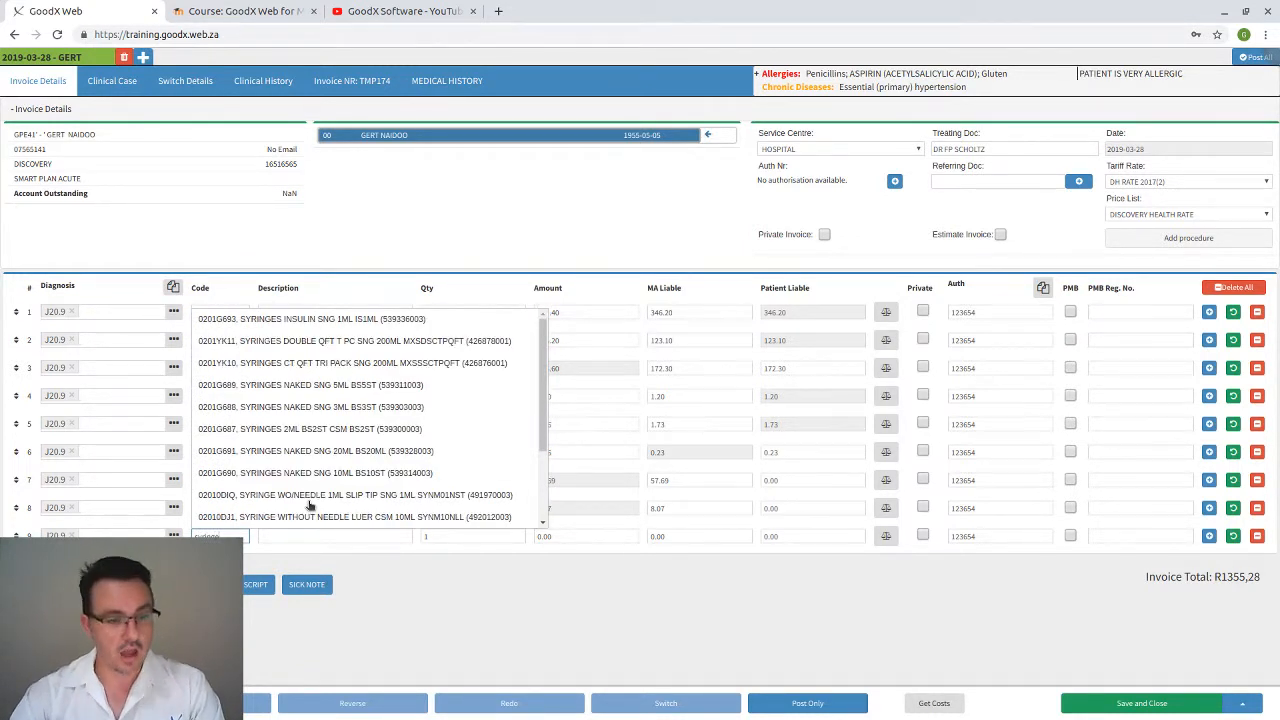
key(BackSpace)
key(BackSpace)
key(BackSpace)
key(BackSpace)
key(BackSpace)
key(BackSpace)
key(BackSpace)
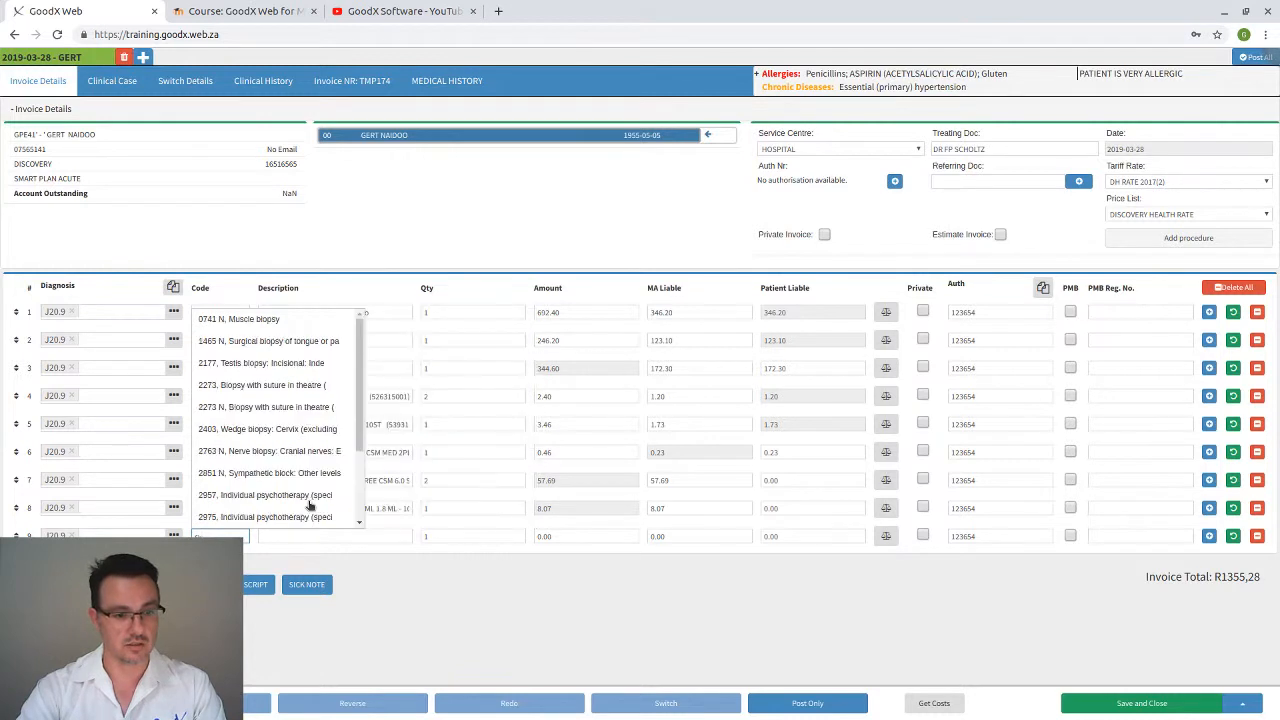
Search the ninth line's billing code for "suture", clear the search text and delete the empty ninth line
text(sutu)
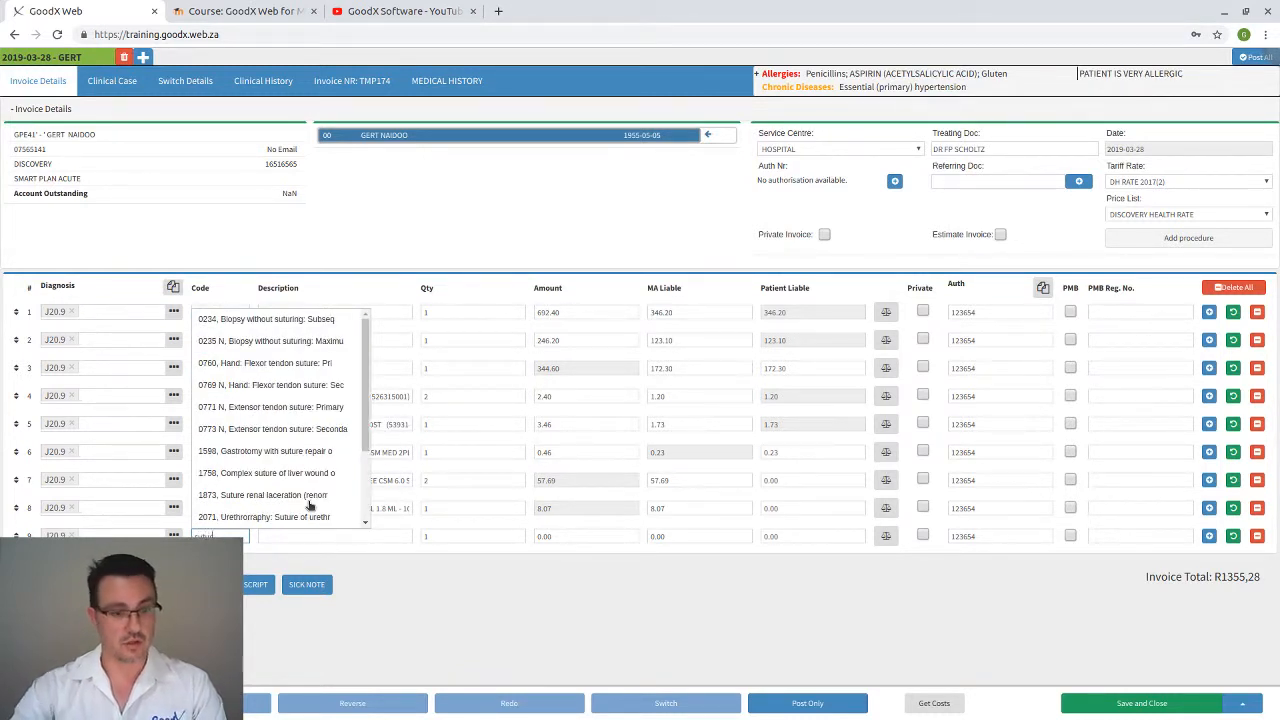
scroll(309, 505, down, 1)
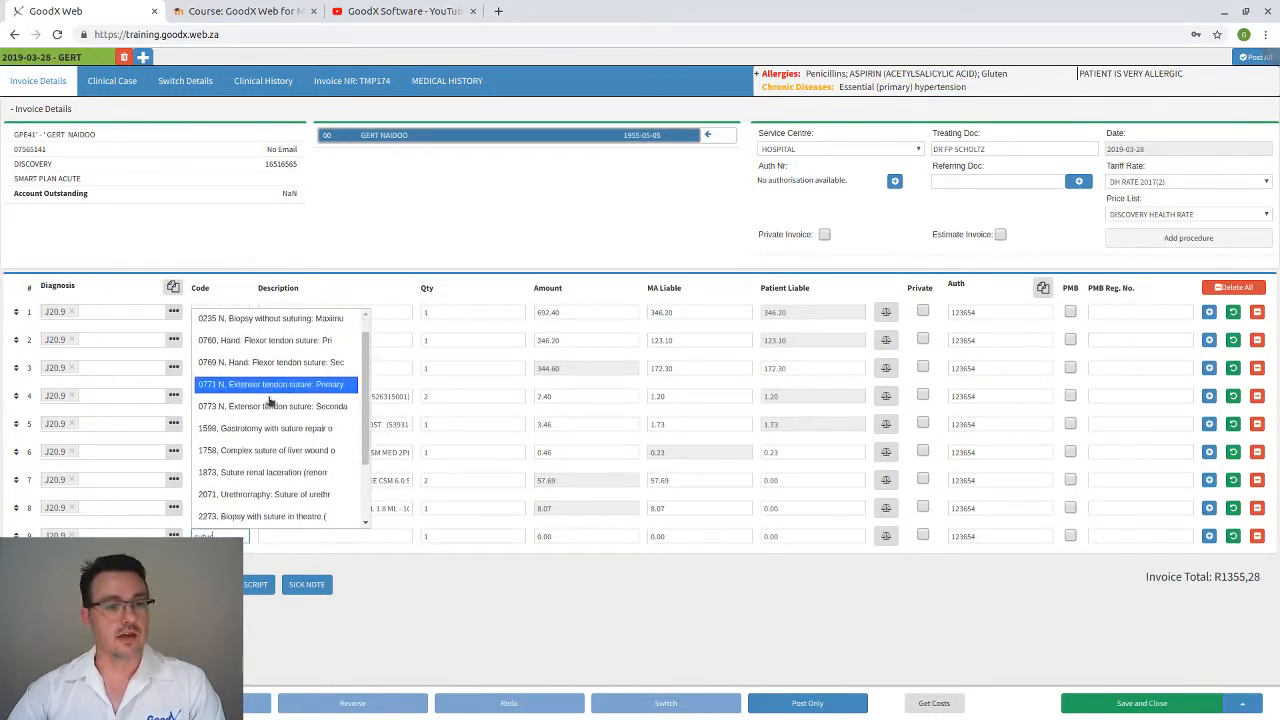
scroll(280, 510, down, 1)
text(ur)
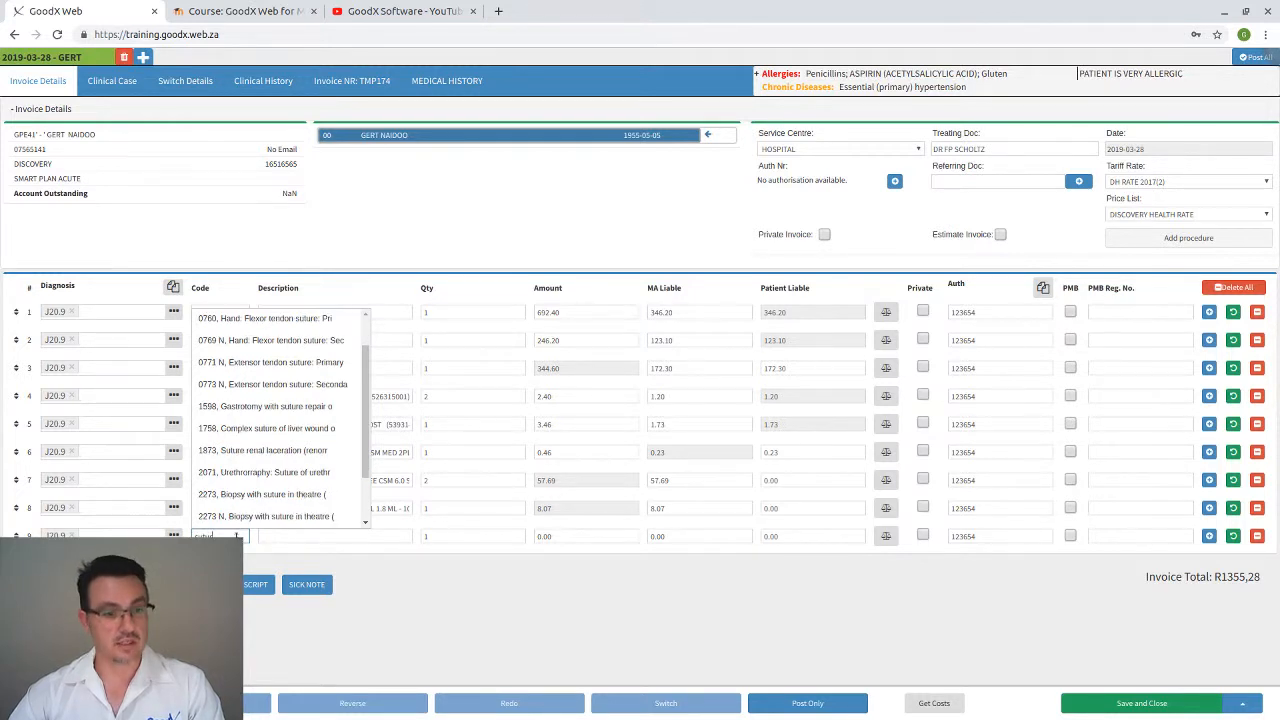
text(e)
scroll(283, 463, down, 2)
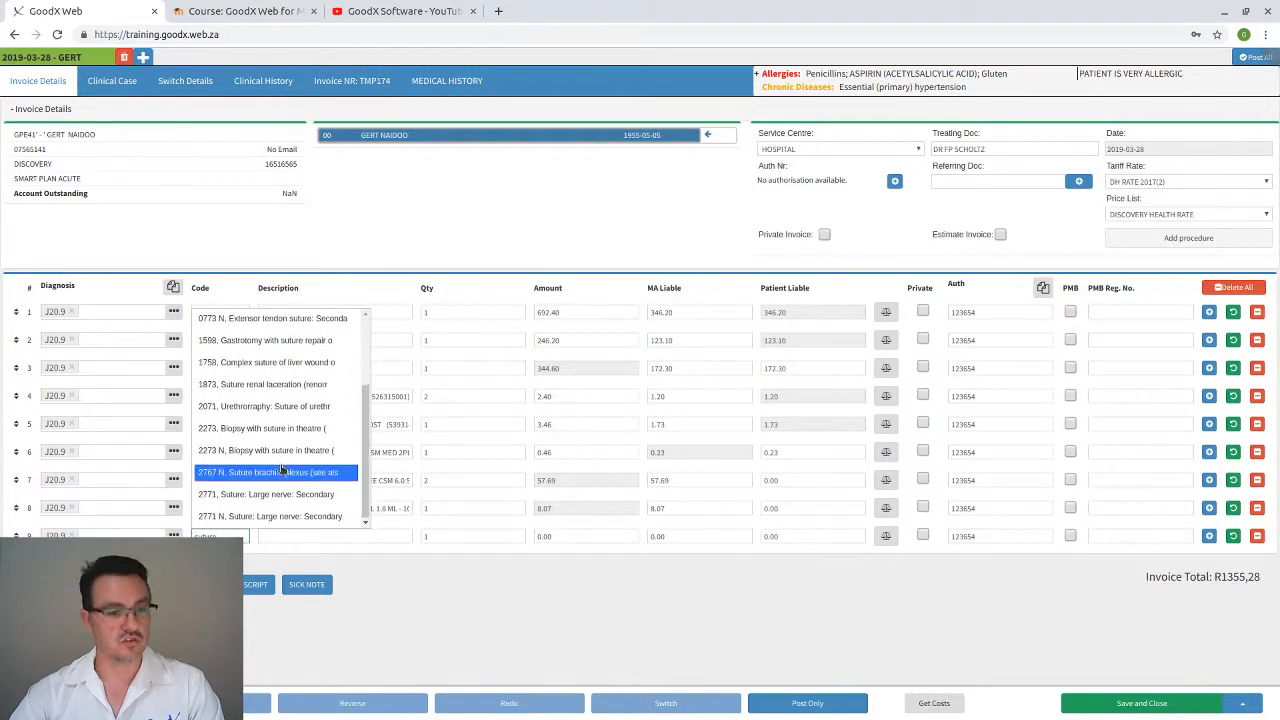
scroll(283, 470, up, 3)
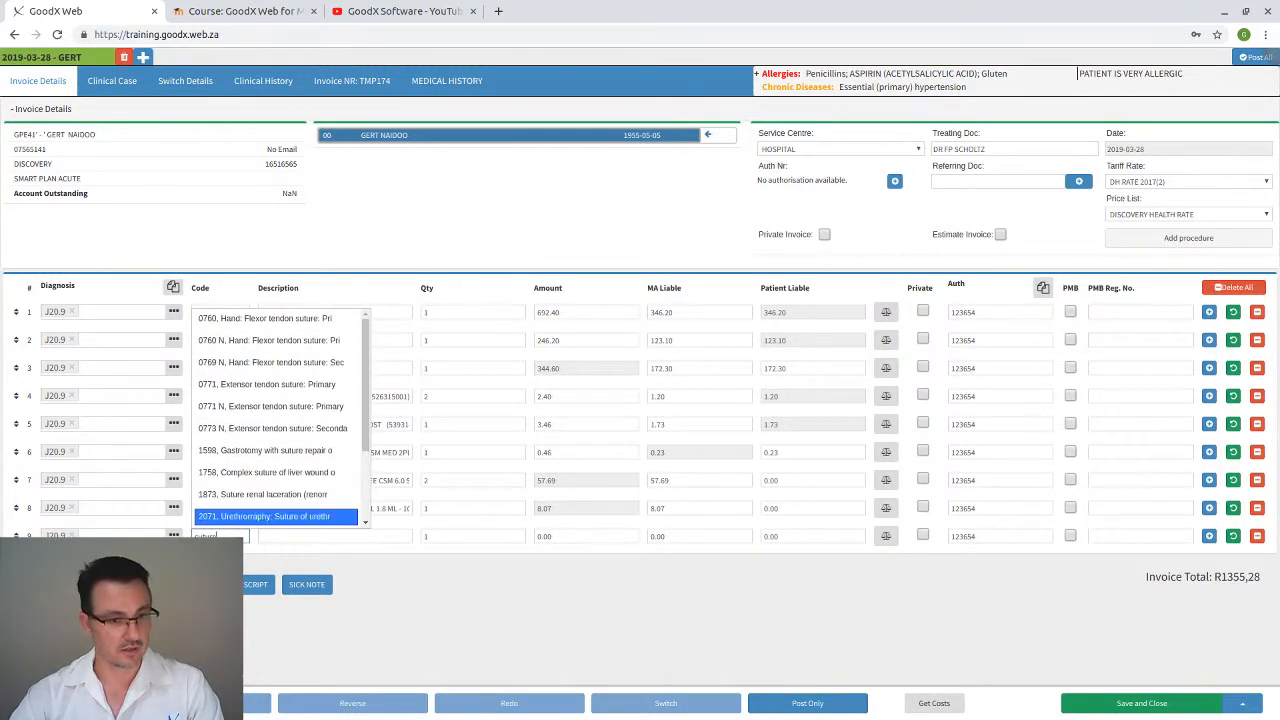
key(BackSpace)
key(BackSpace)
key(BackSpace)
key(BackSpace)
key(BackSpace)
key(BackSpace)
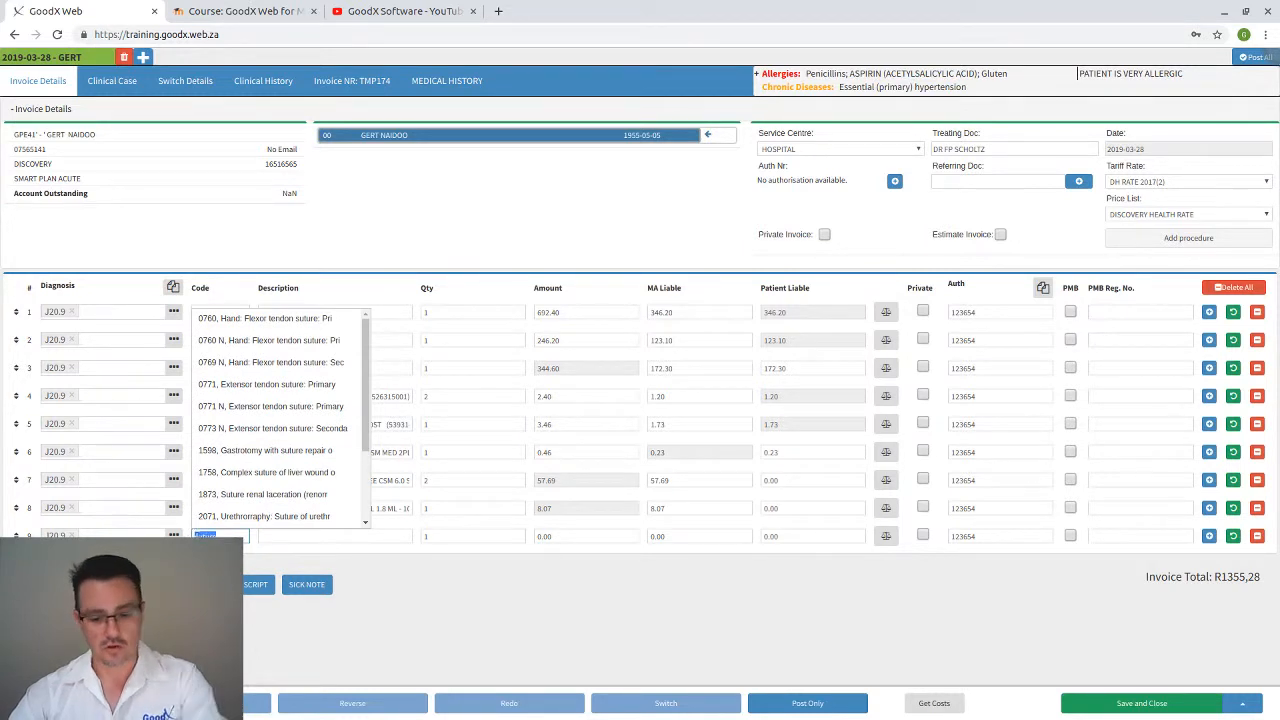
click(358, 572)
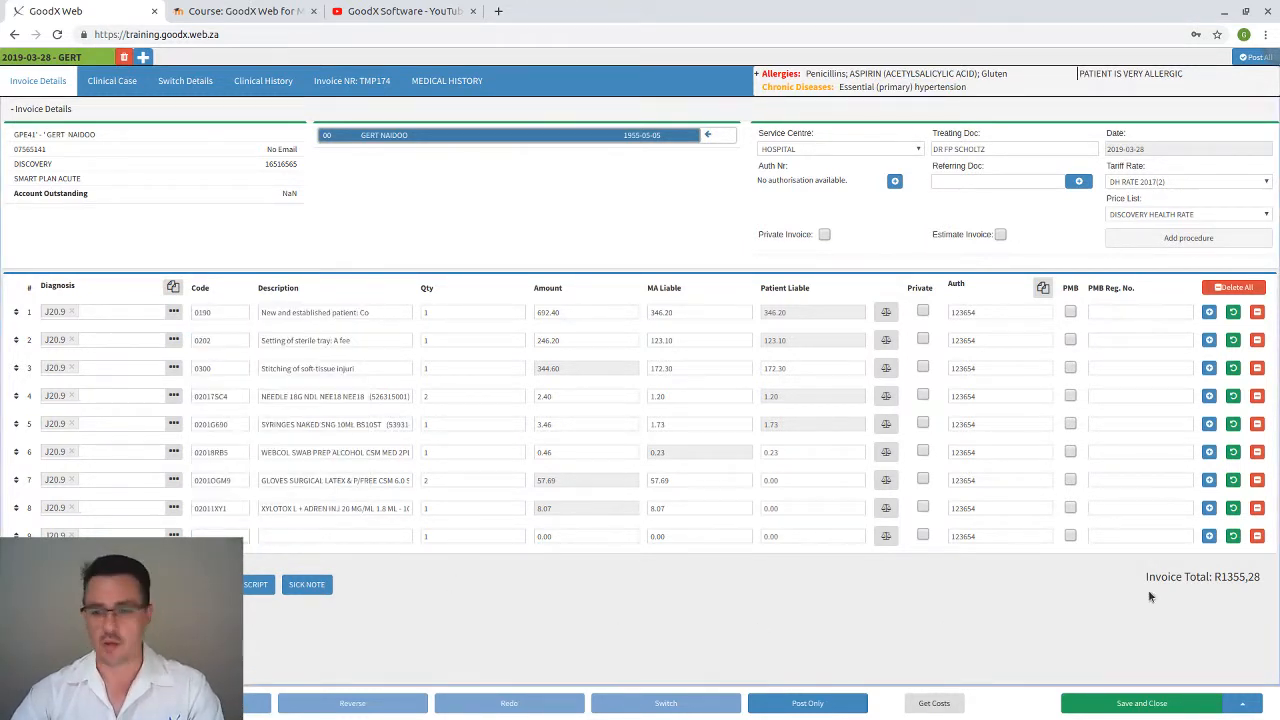
click(1257, 537)
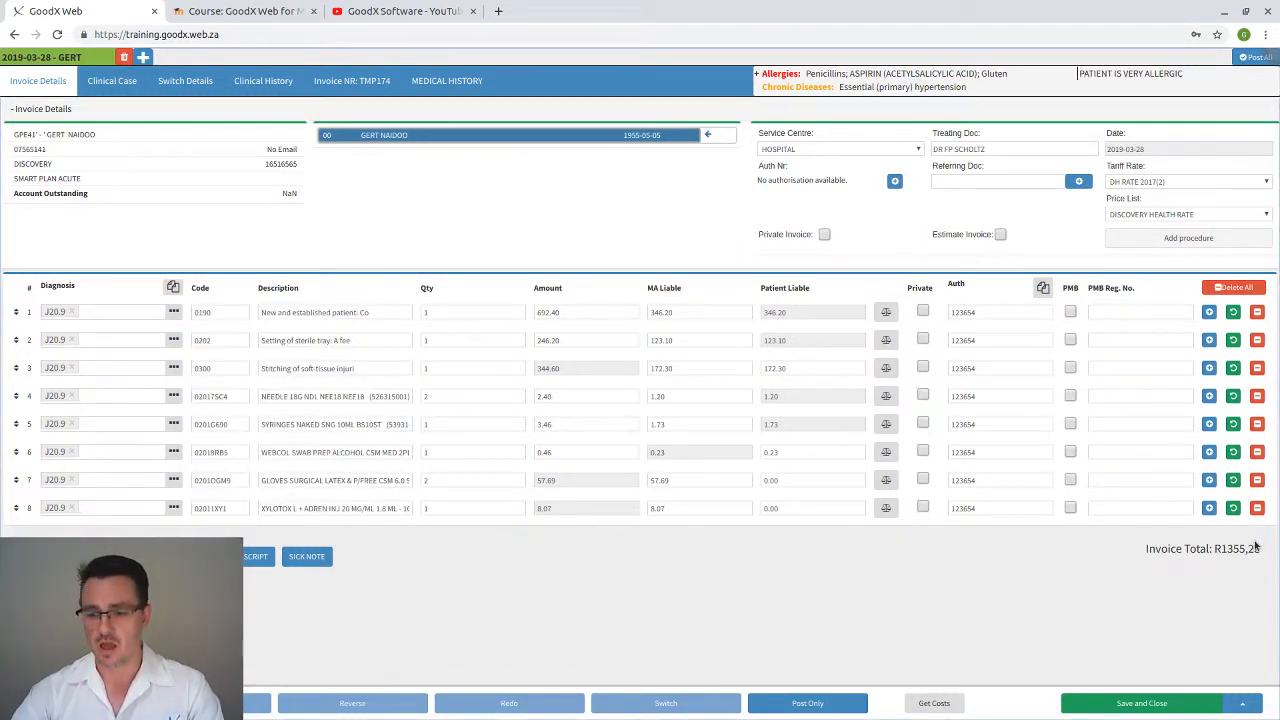
Save the invoice lines to a new billing macro with the code Stitch and the description "Stitch standar"
click(1247, 705)
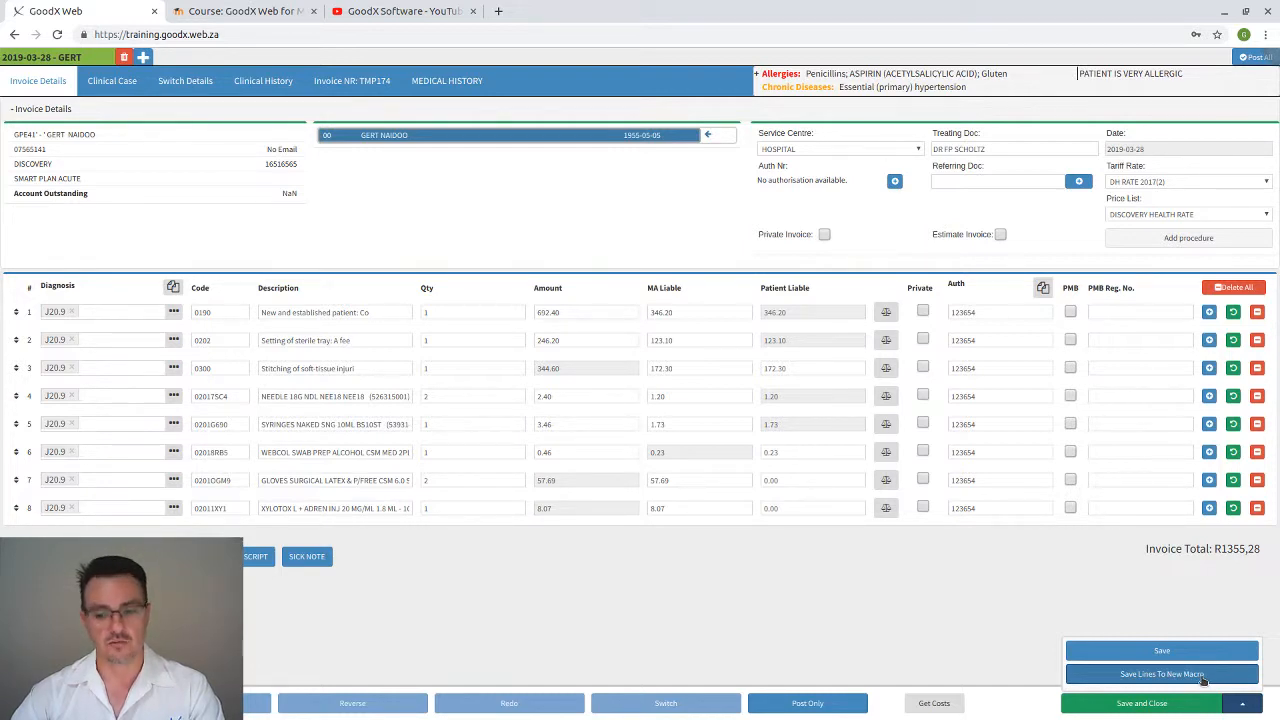
click(1174, 679)
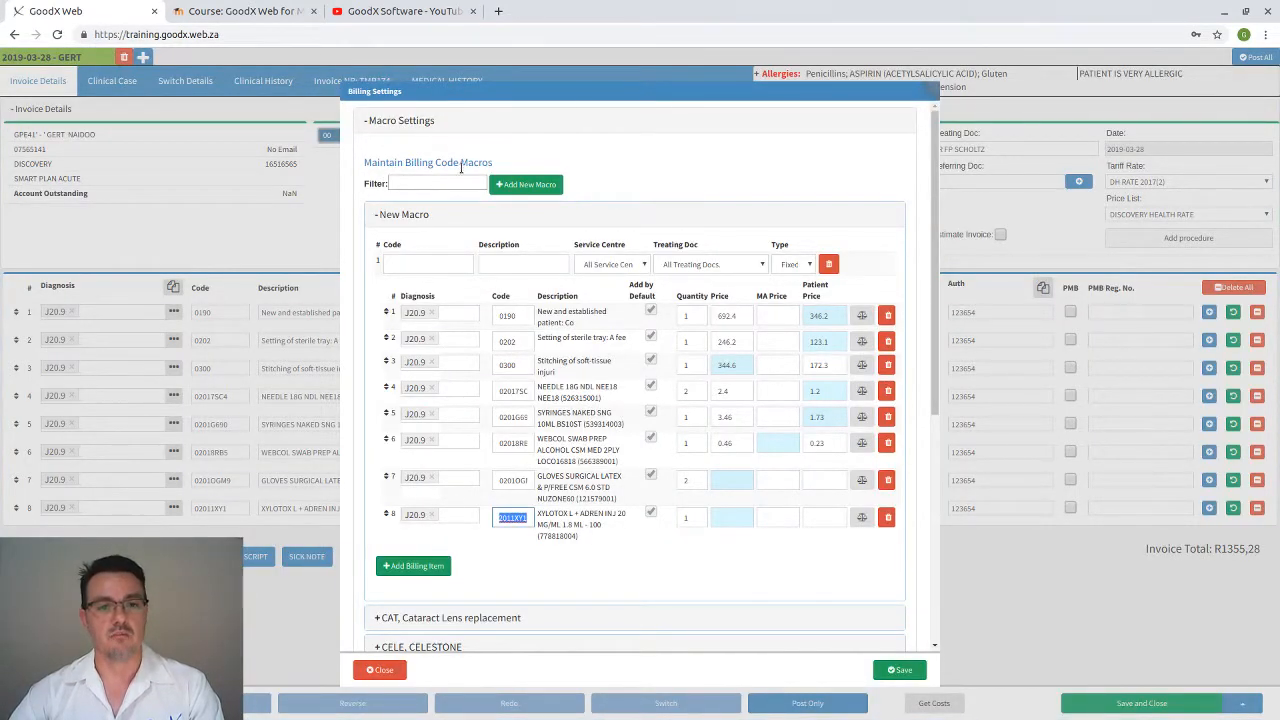
click(422, 263)
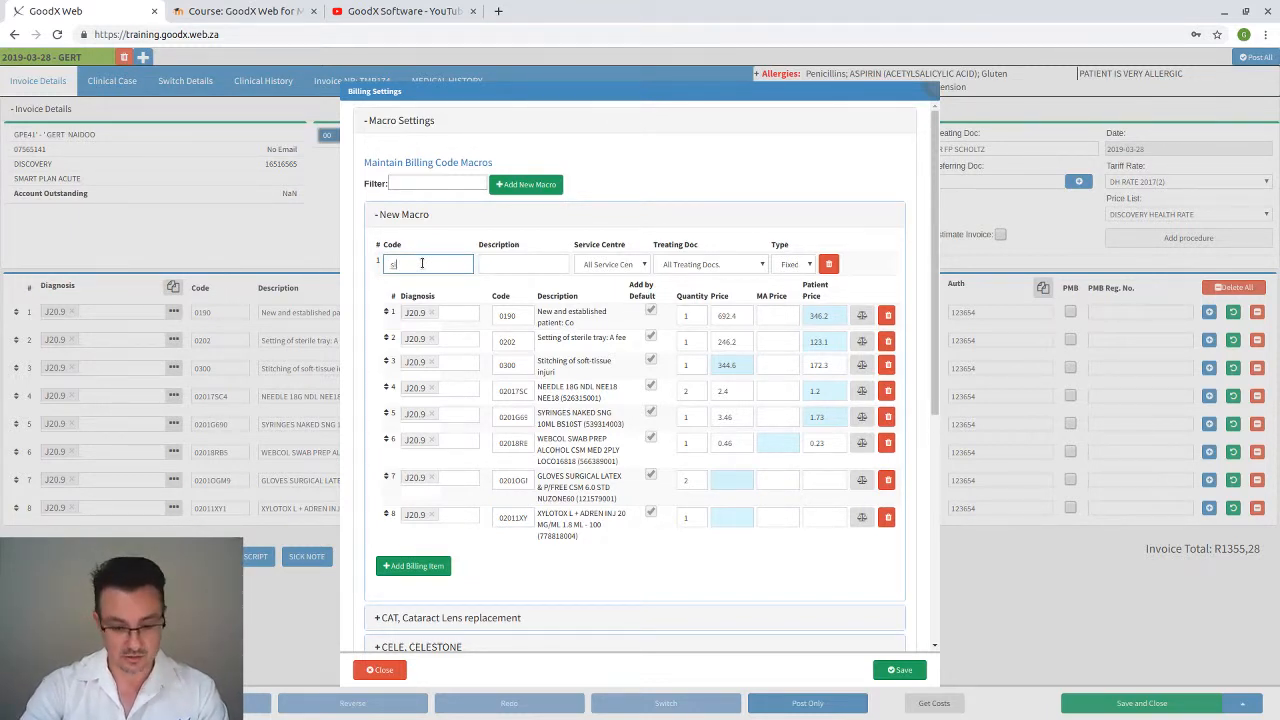
key(BackSpace)
text(S)
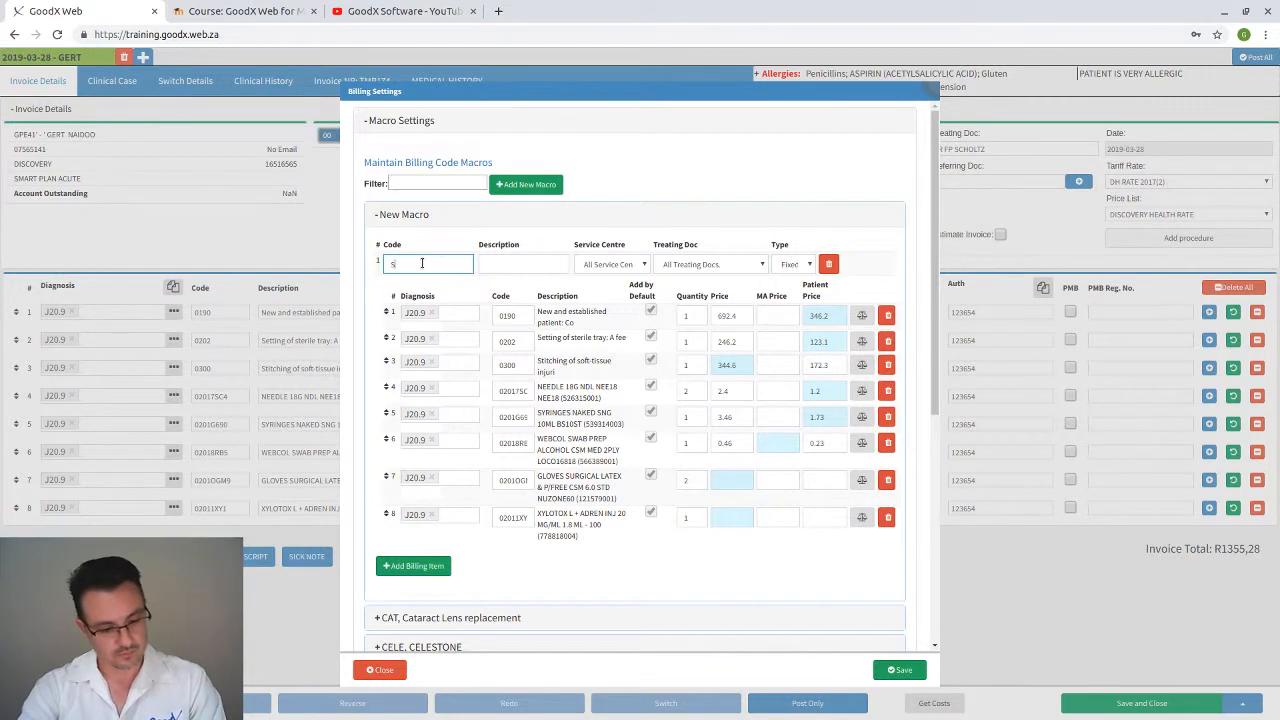
text(titch)
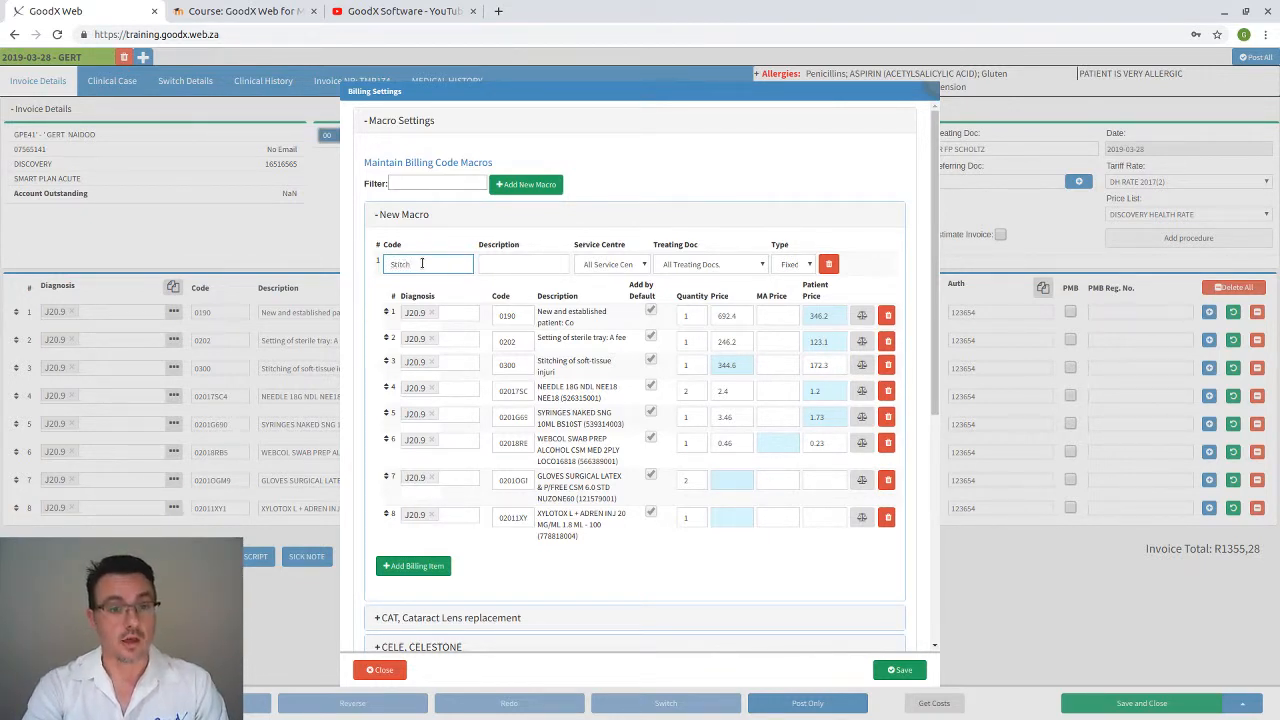
key(Tab)
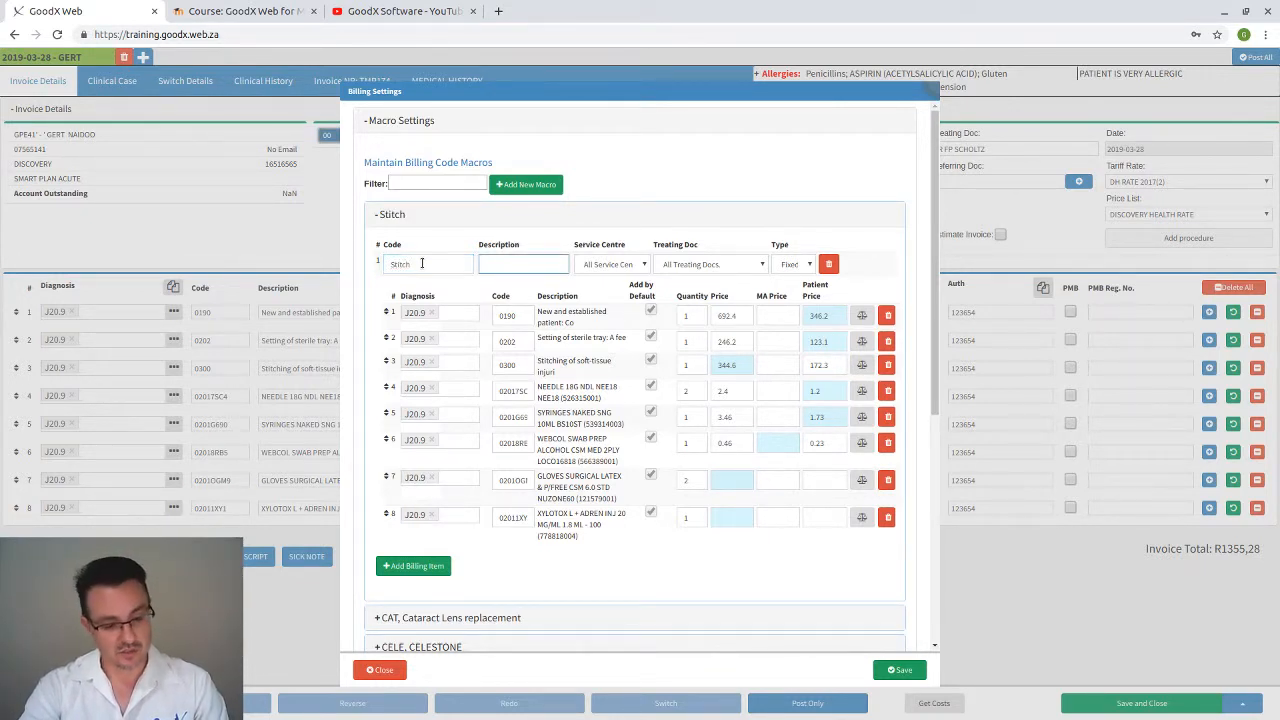
text(Stitch)
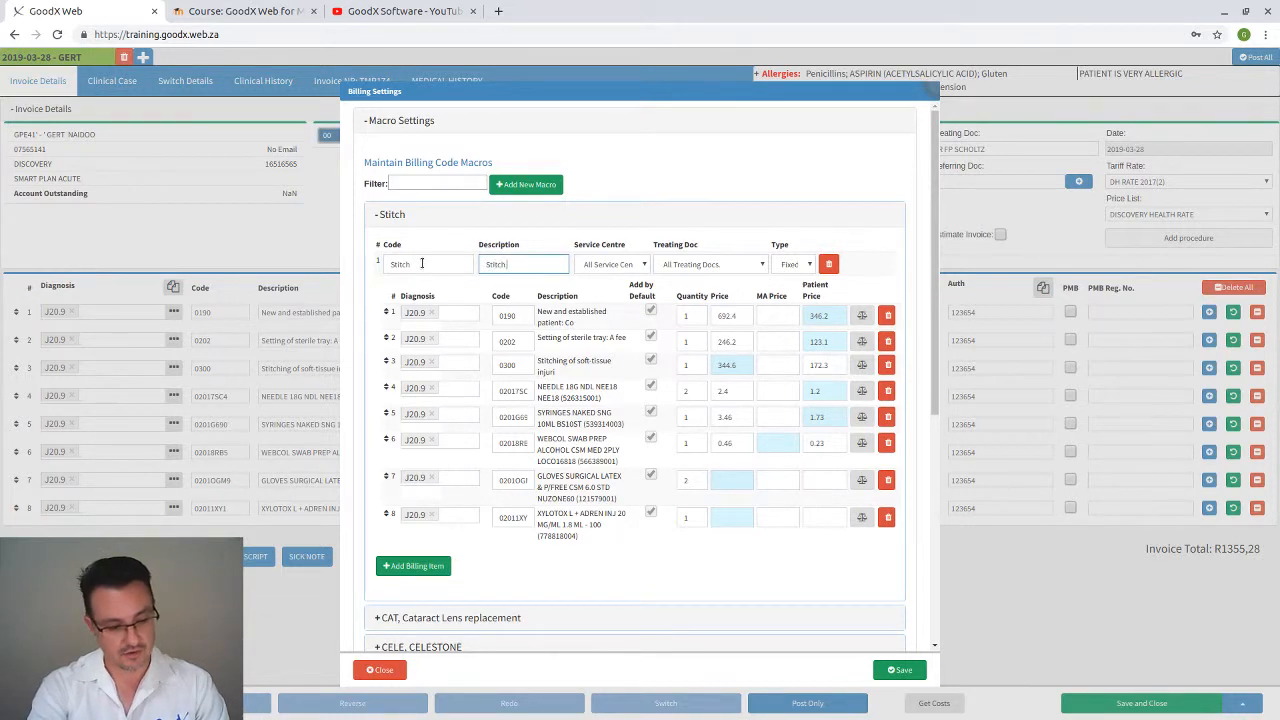
text( standar)
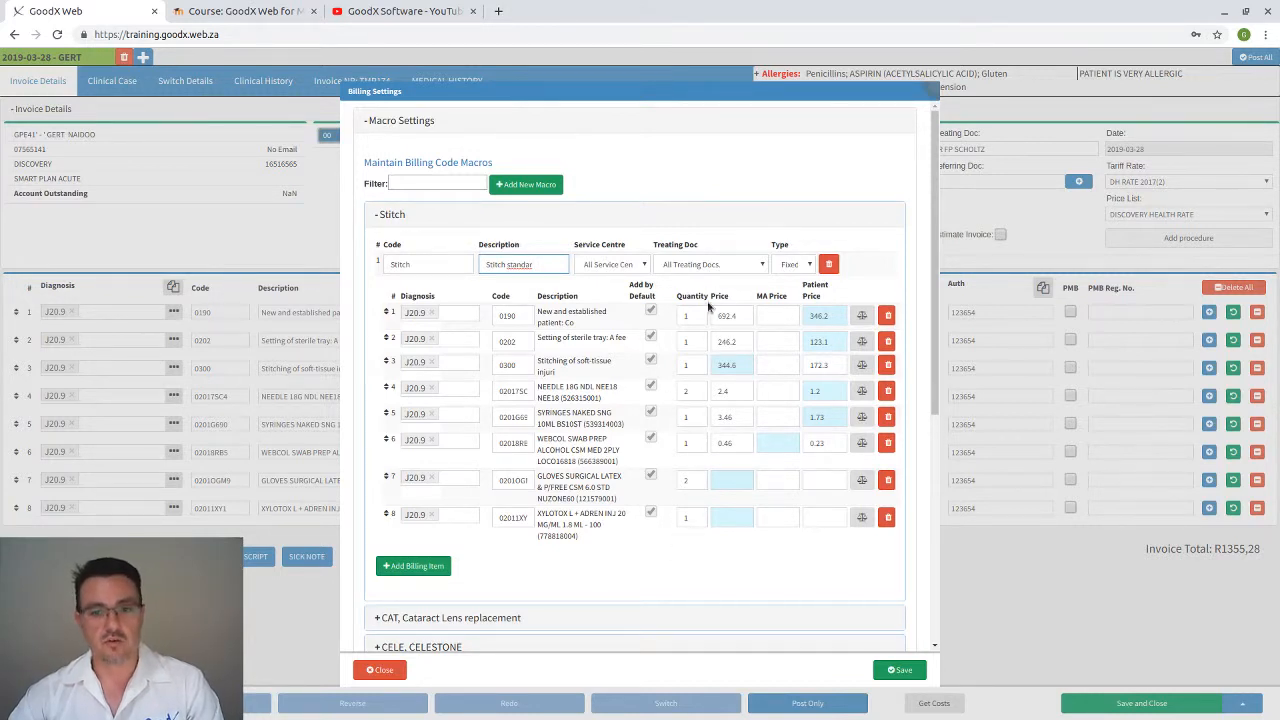
Keep the Stitch macro on all treating doctors, all service centres and the Fixed type, and save it
click(710, 267)
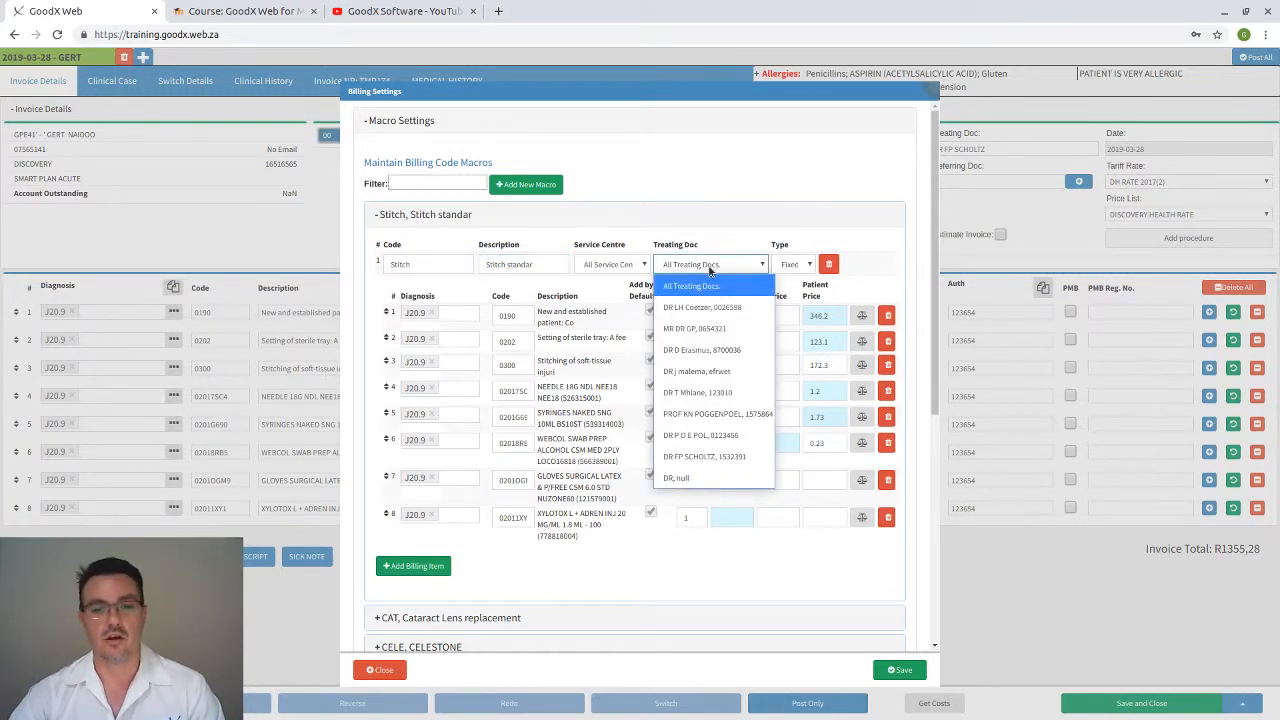
click(712, 250)
click(601, 267)
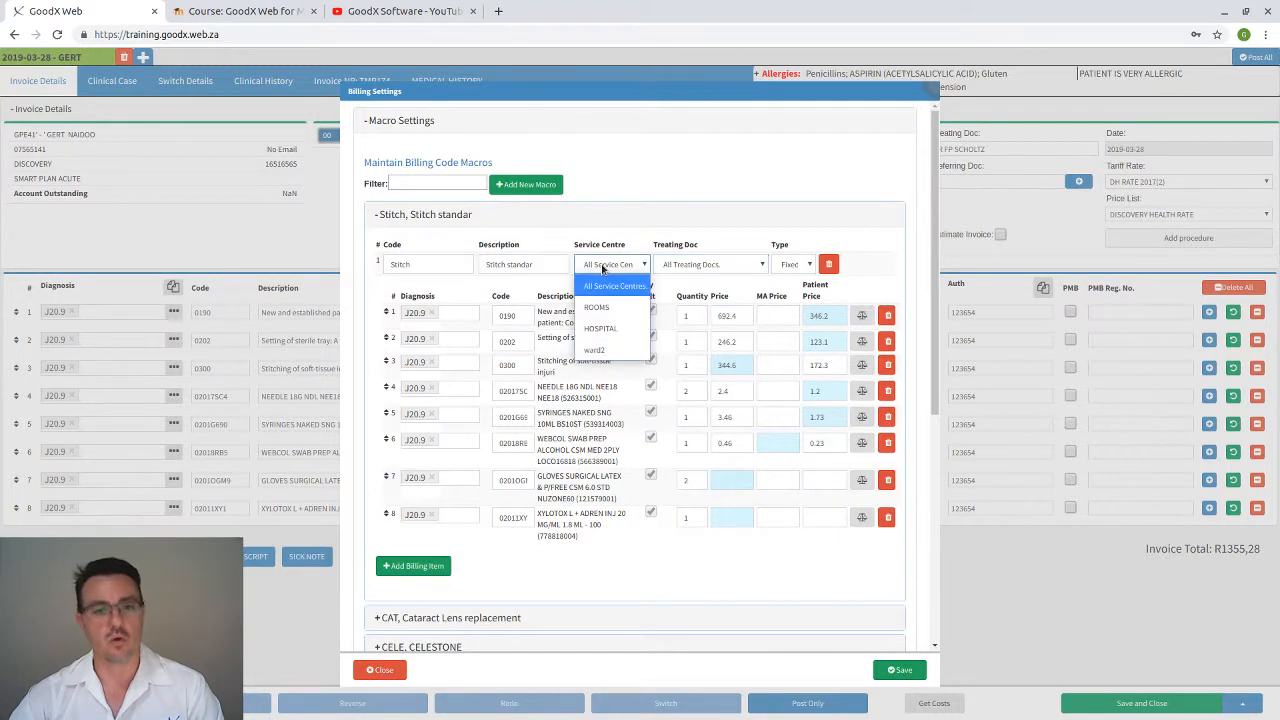
click(702, 242)
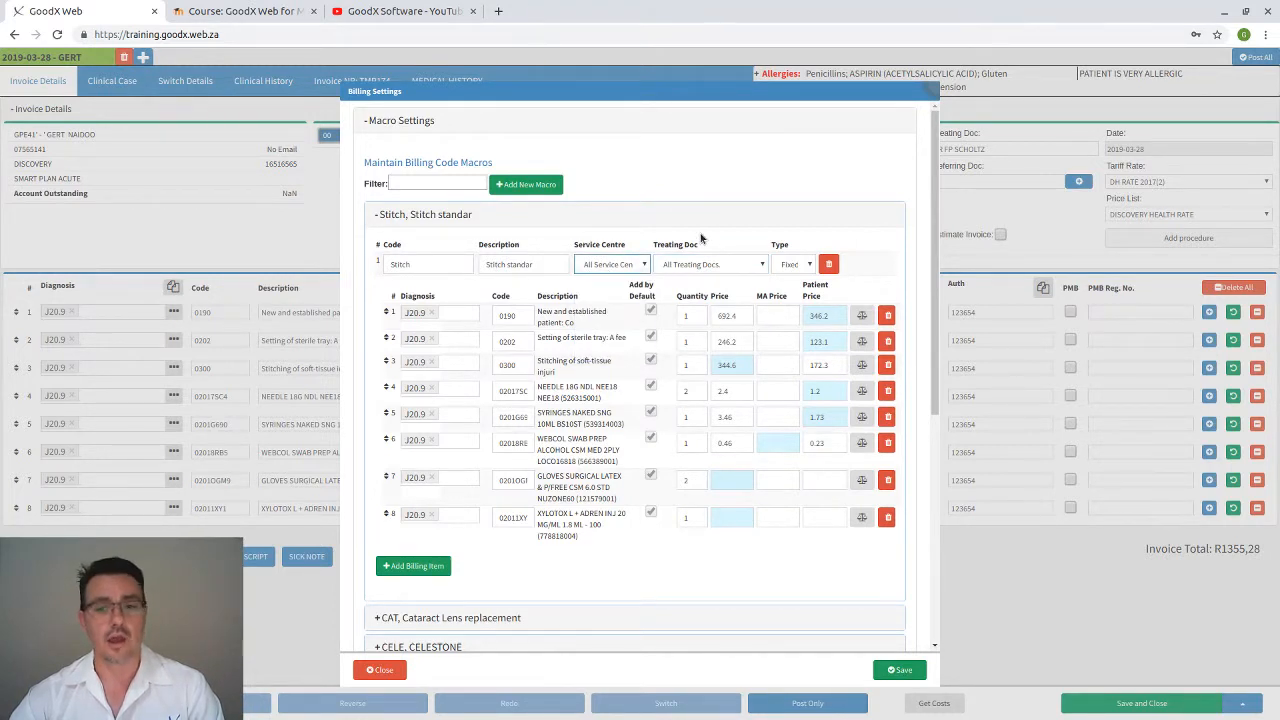
click(790, 266)
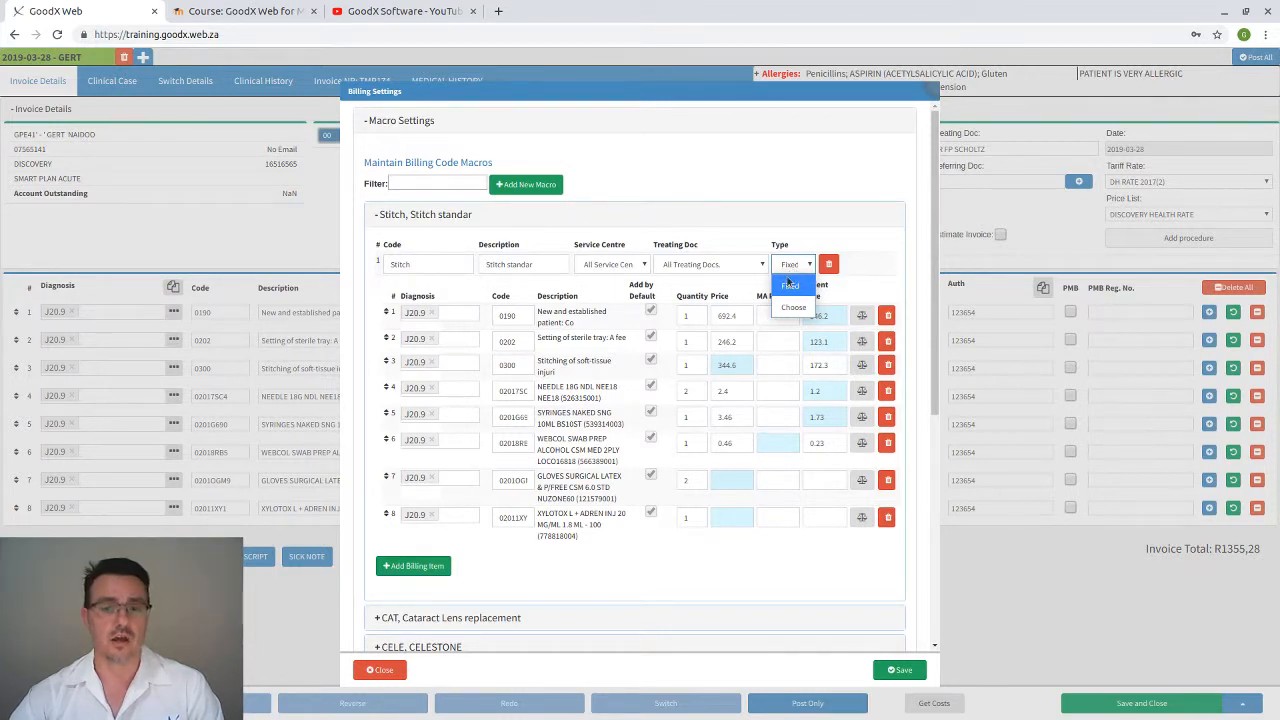
click(866, 278)
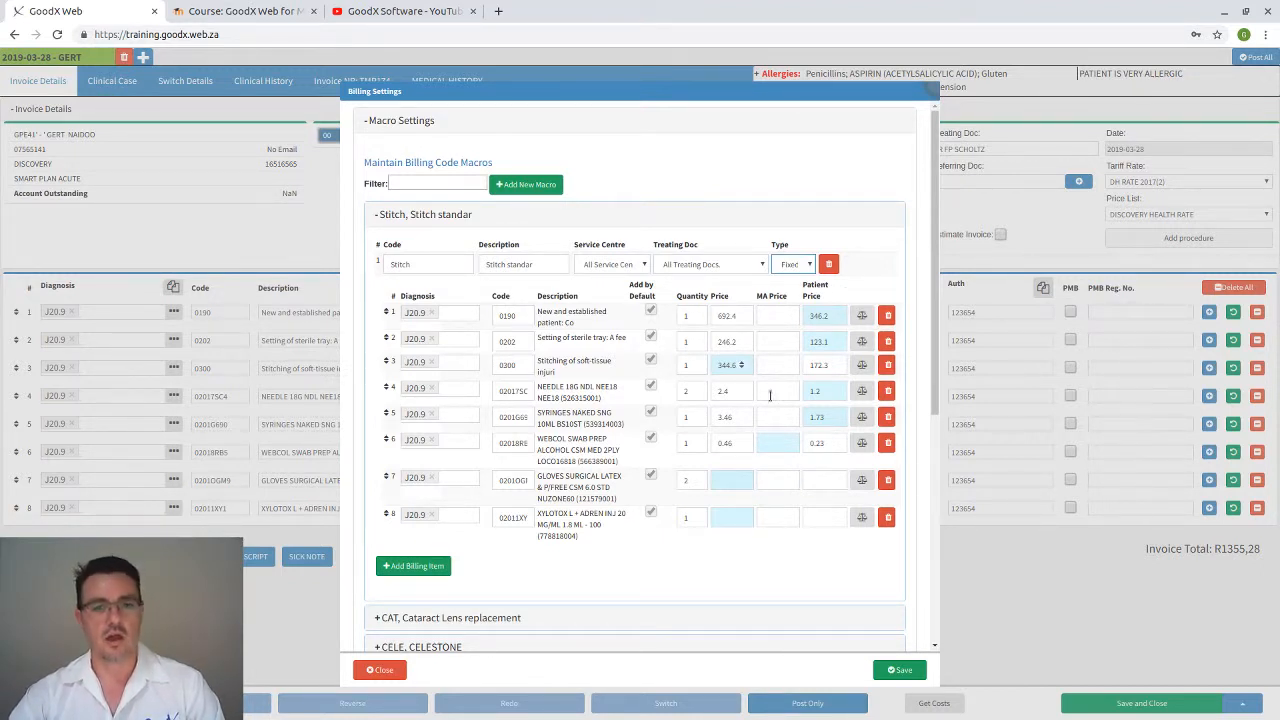
click(900, 670)
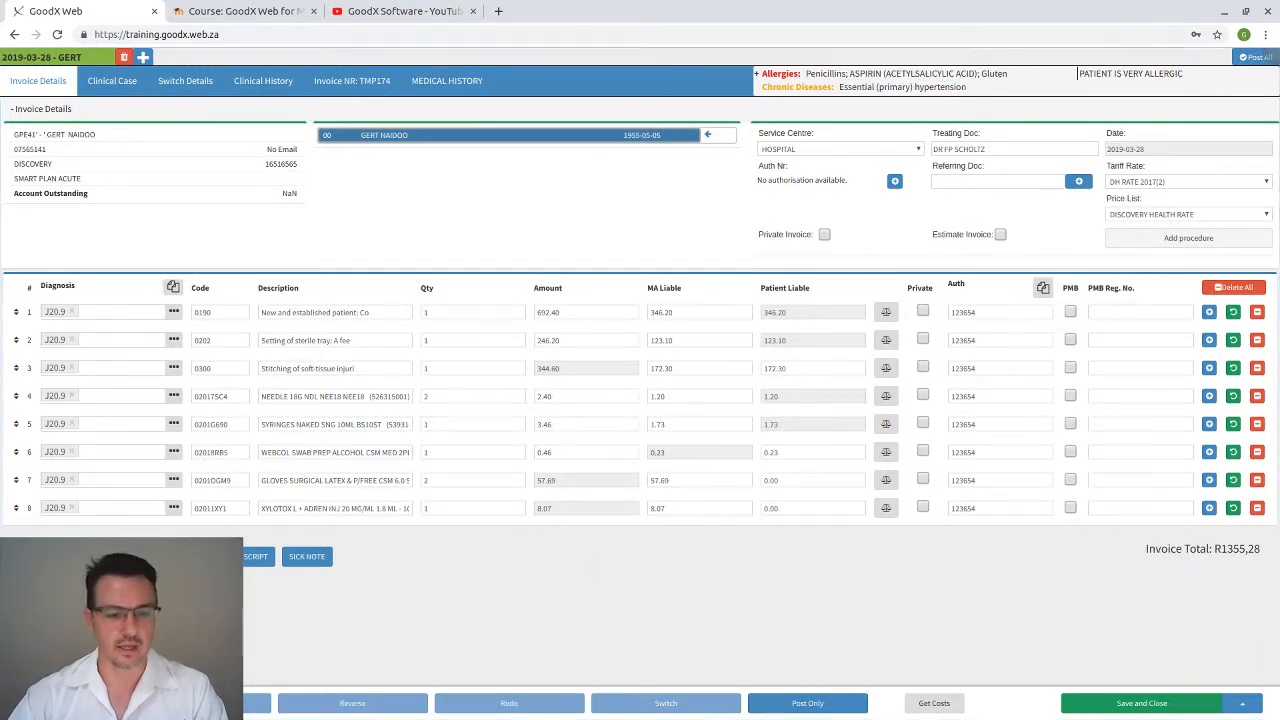
Leave the invoice without saving it and return to the diary
click(60, 703)
click(534, 392)
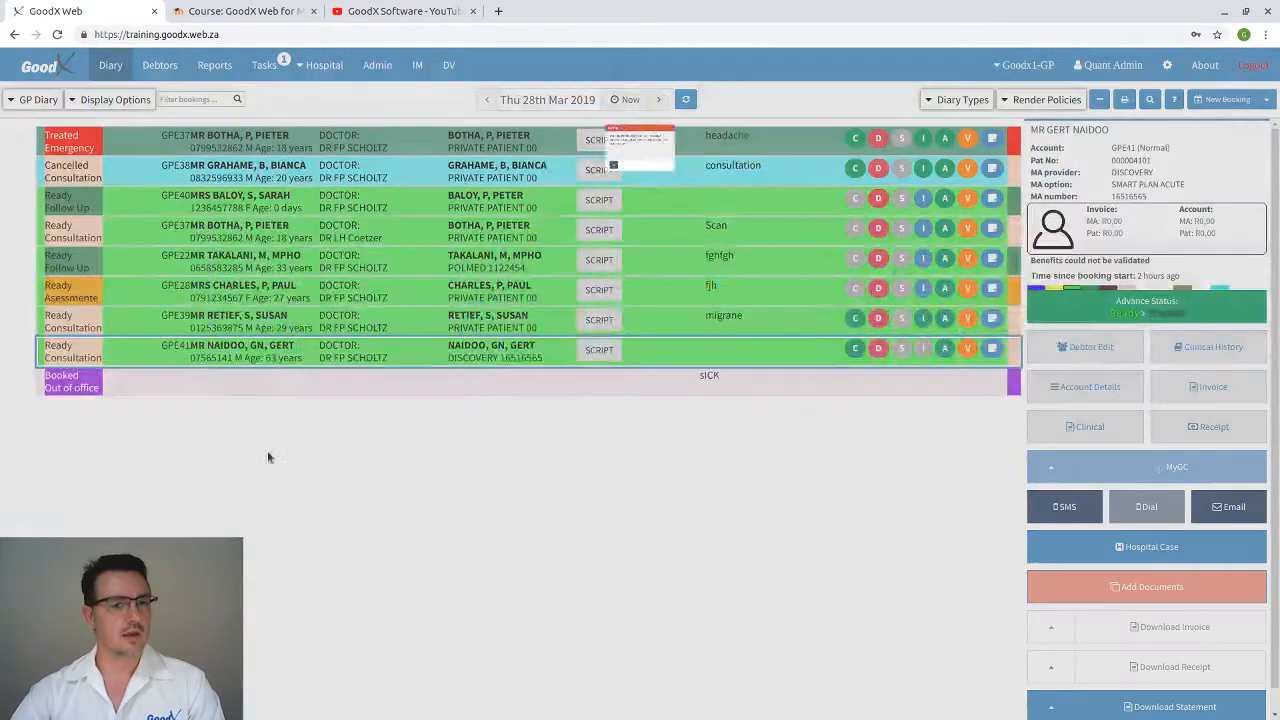
click(564, 197)
Open the invoice of the "migrane" consultation booking to examine its lines and close it again
click(265, 317)
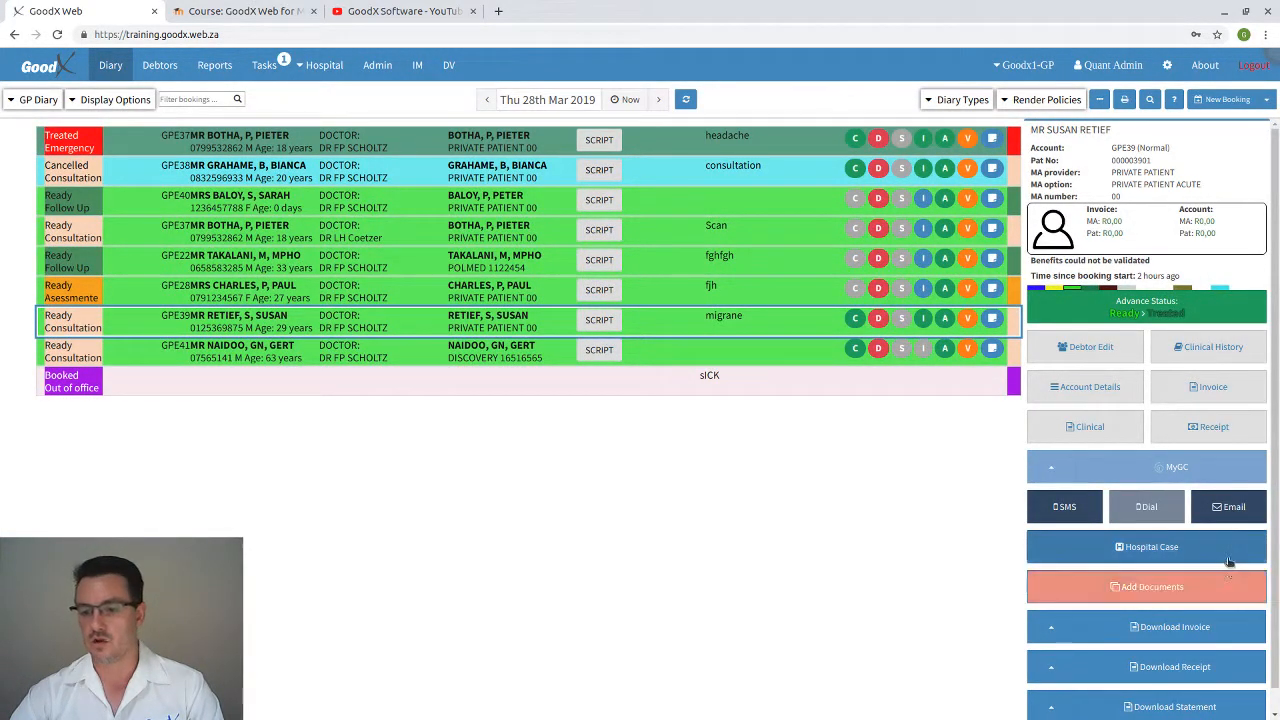
click(1211, 389)
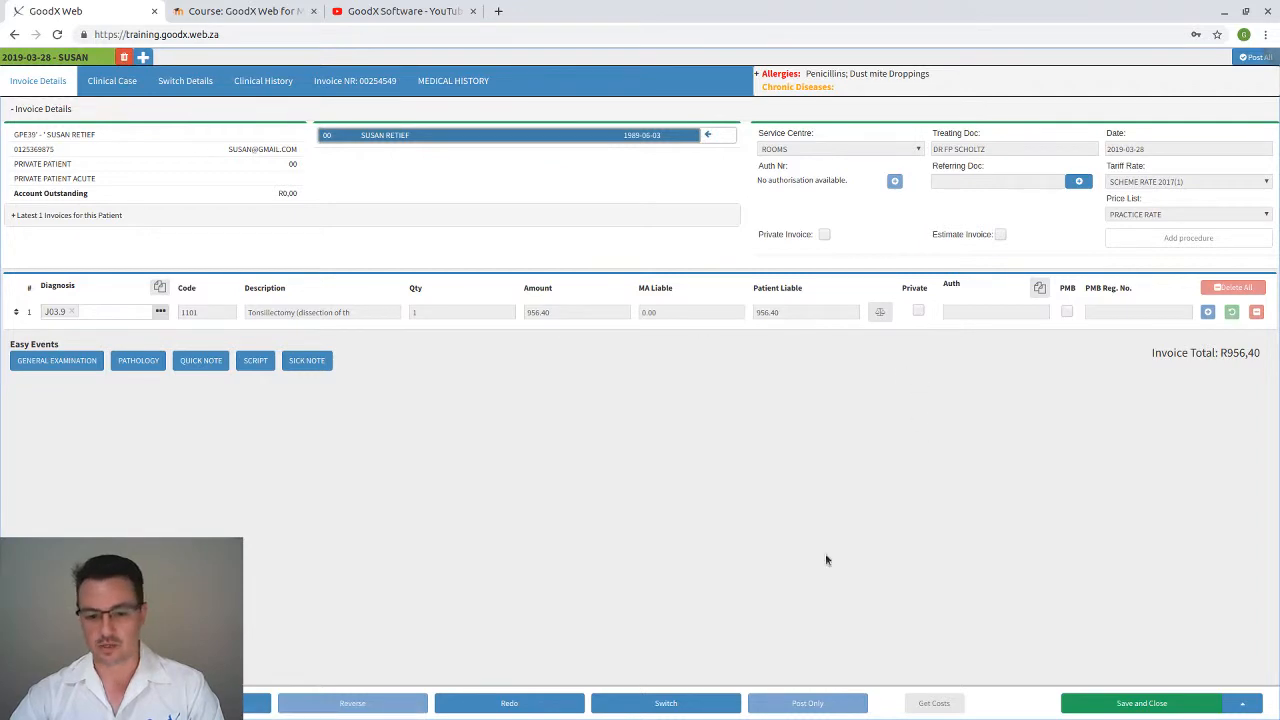
click(1141, 703)
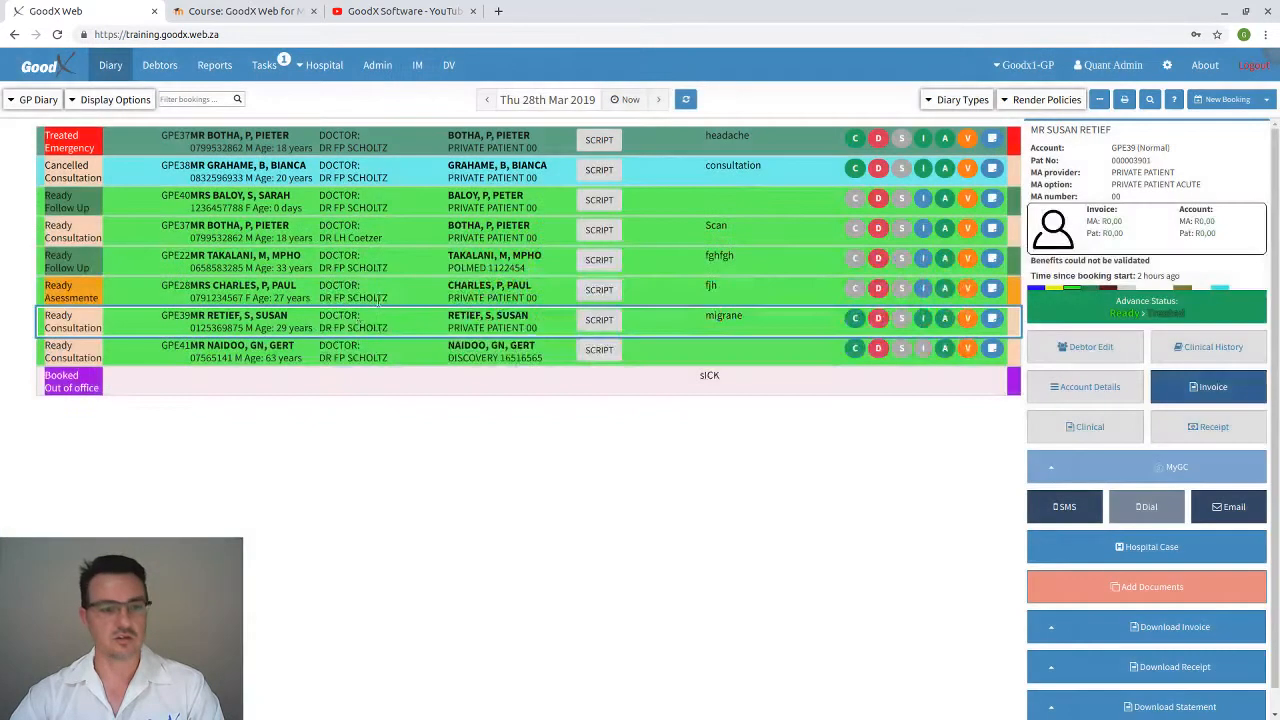
Reopen the invoice of the DISCOVERY patient's consultation from the diary and delete all its invoice lines
click(440, 358)
click(1192, 398)
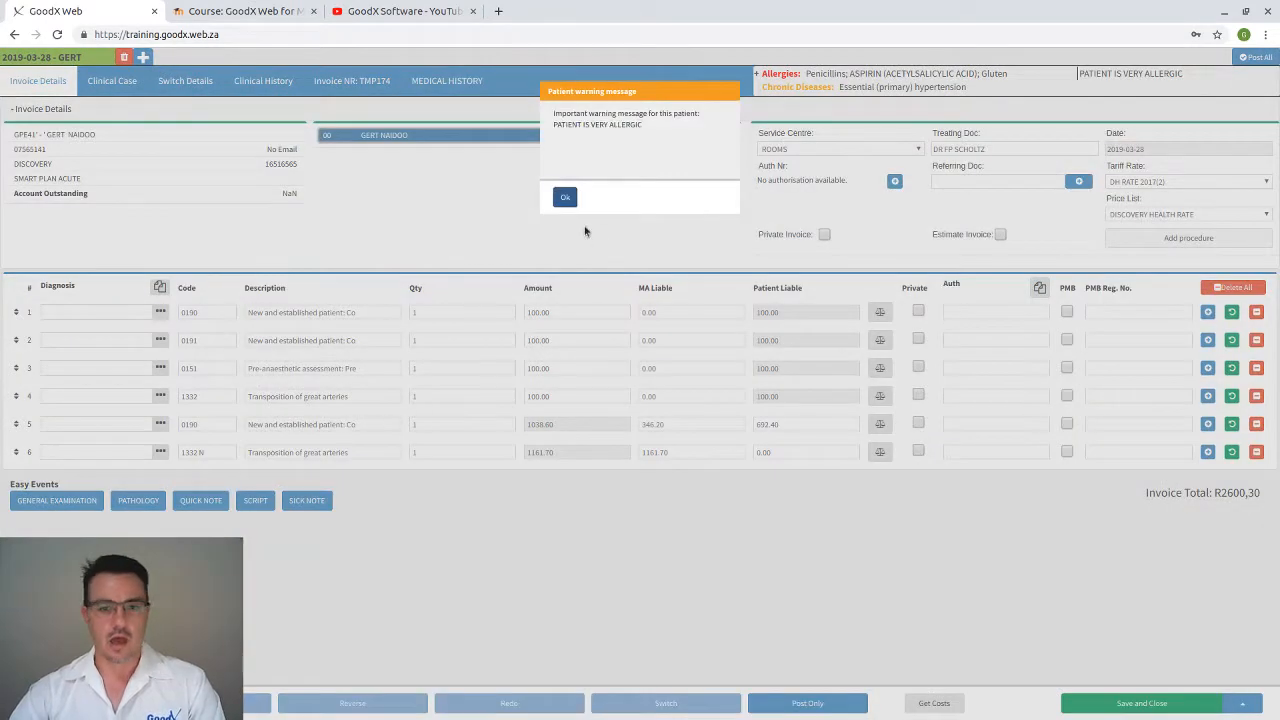
click(565, 197)
click(1256, 452)
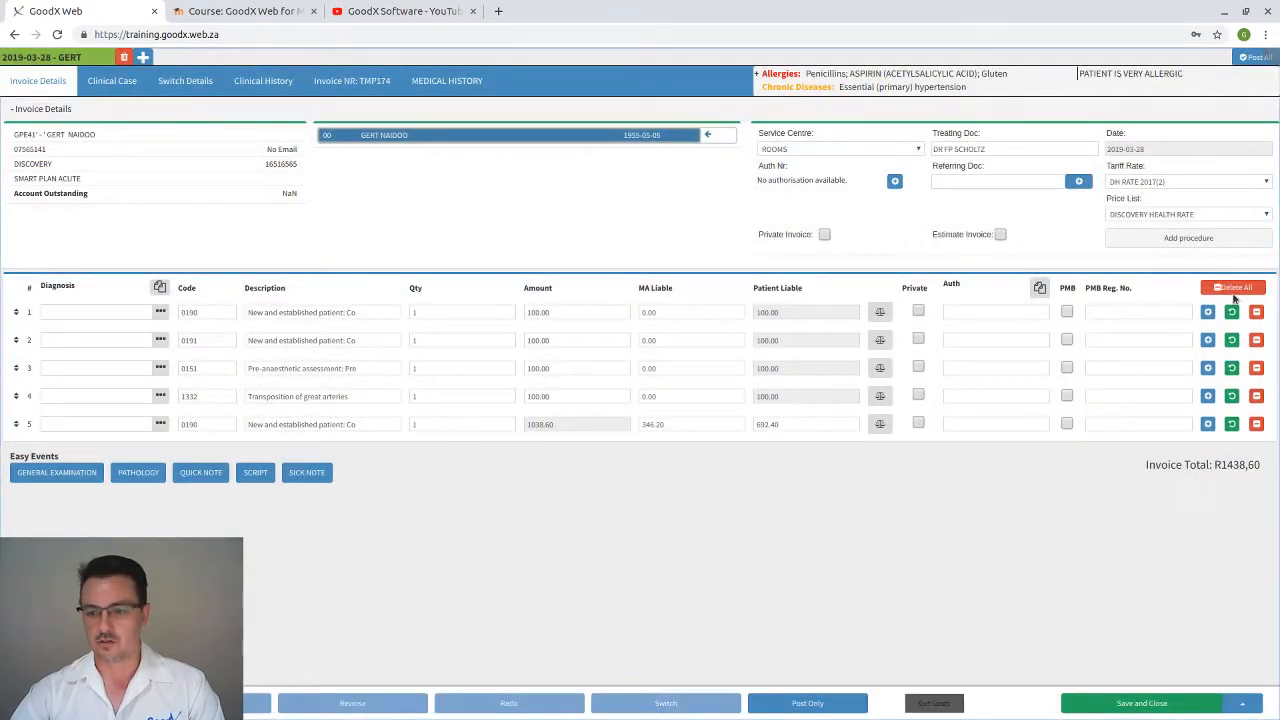
click(1233, 289)
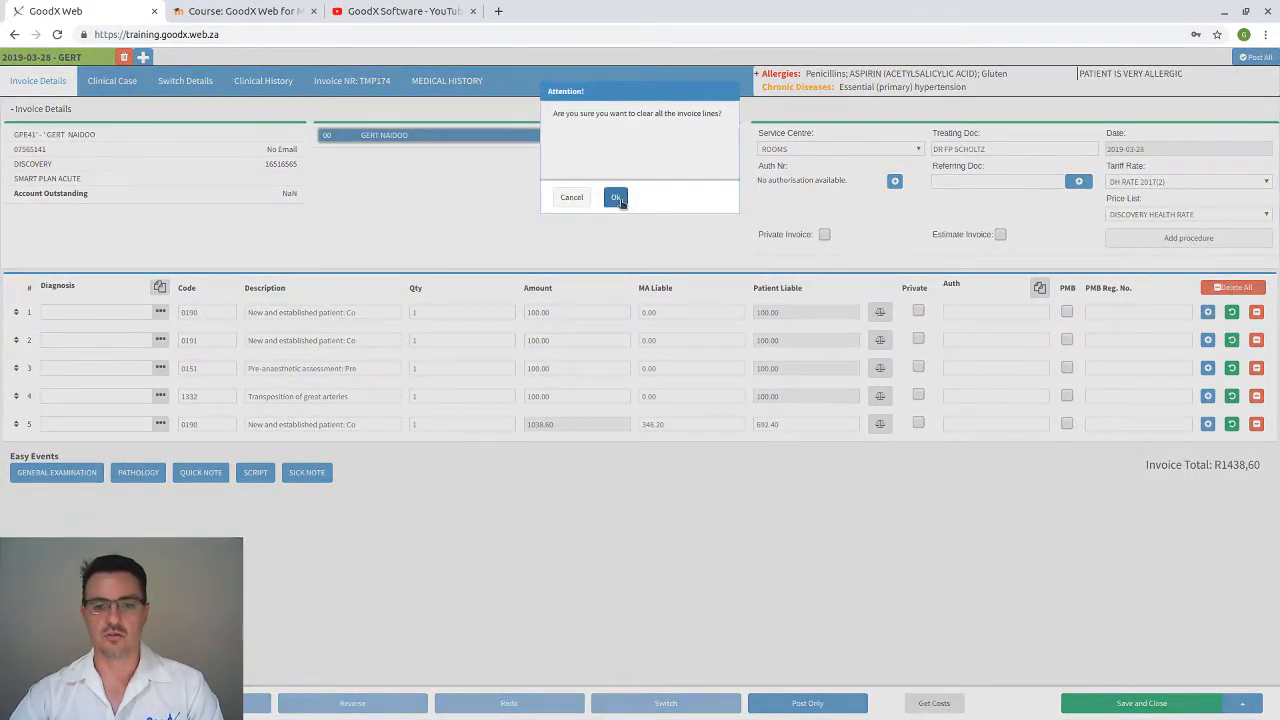
click(617, 198)
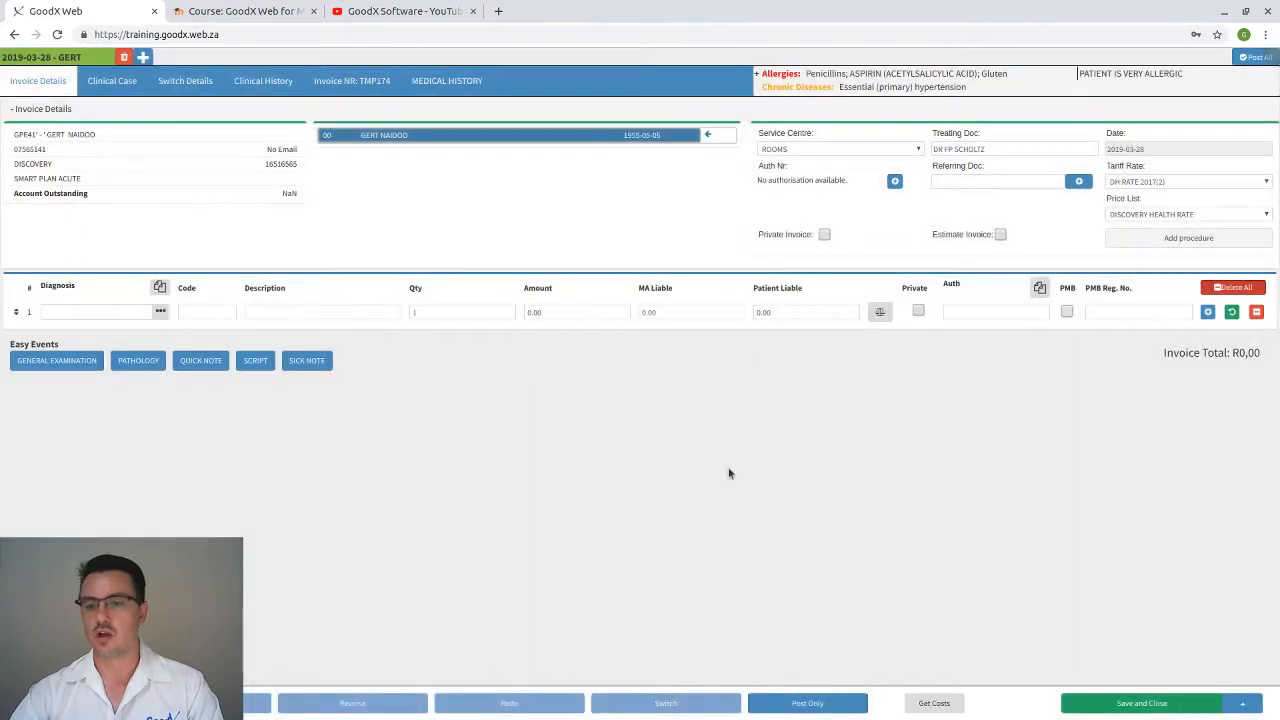
Try S50.7, Multiple superficial injuries of forearm, as the first invoice line's diagnosis
click(76, 311)
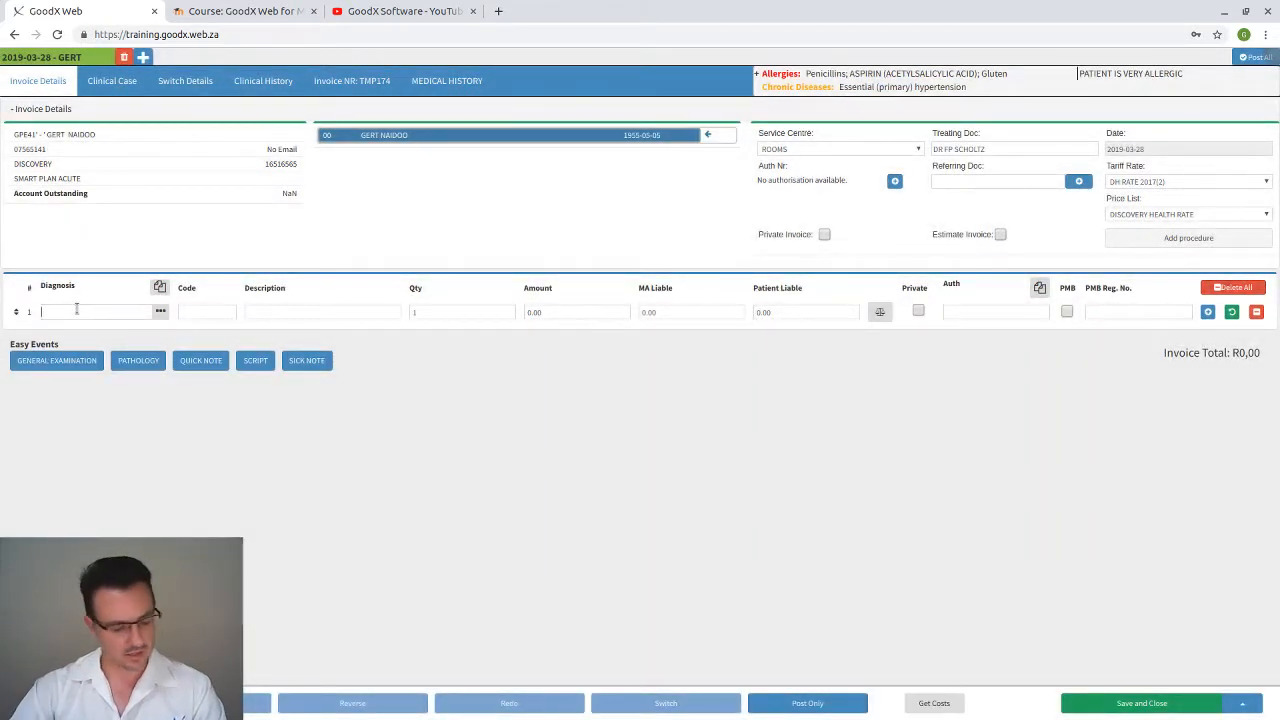
text(0.)
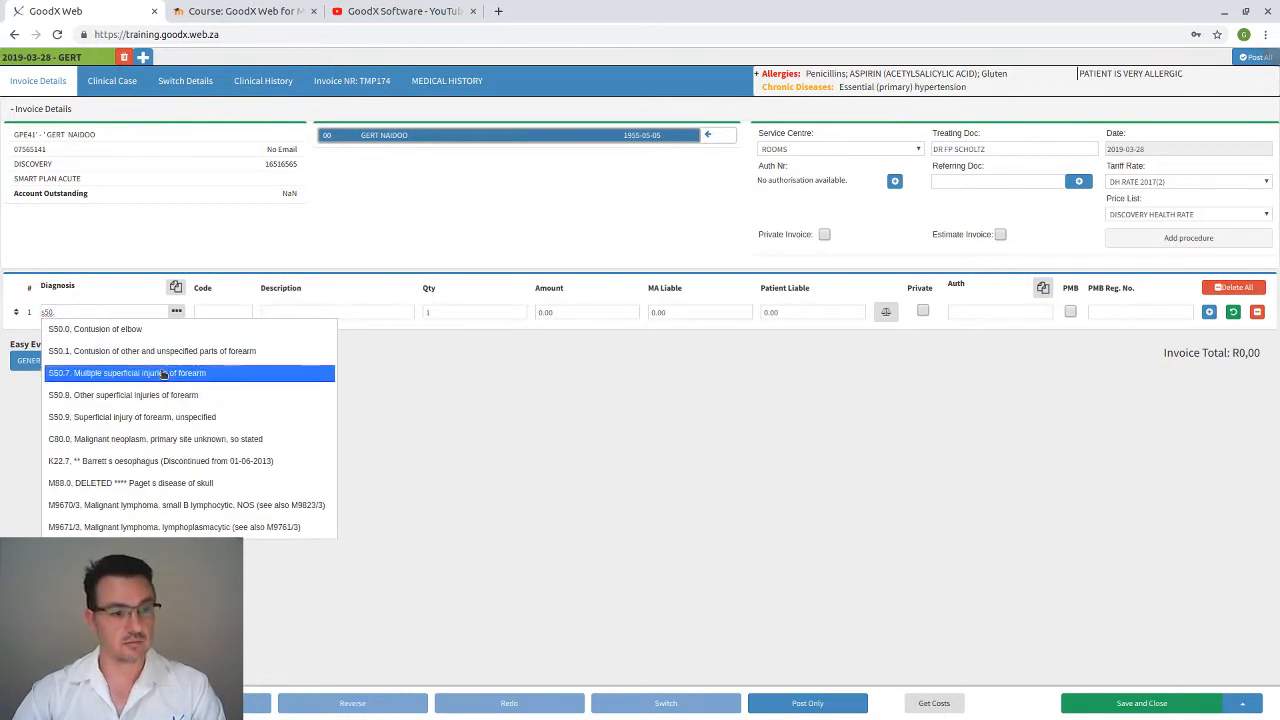
click(222, 372)
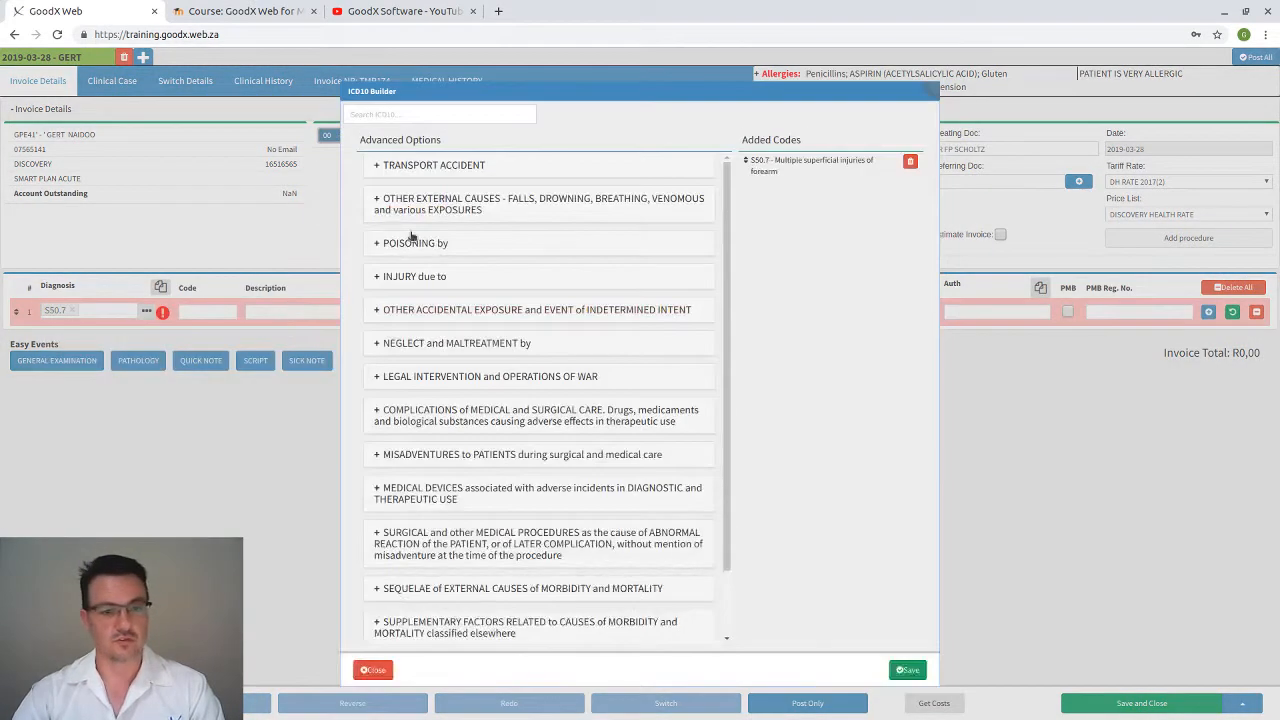
Try to add external cause W54, bitten or struck by a dog, with place Home and activity Leisure to the S50.7 diagnosis
click(400, 198)
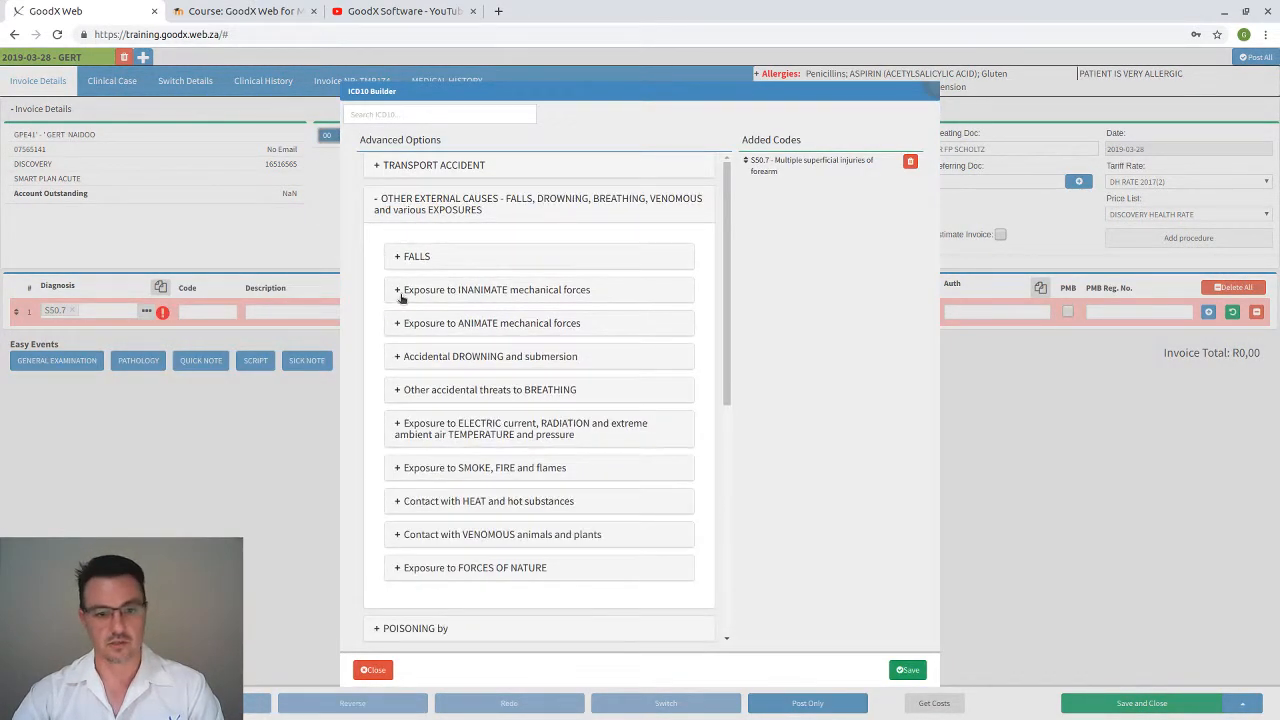
mouse_move(406, 322)
mouse_down()
mouse_move(420, 405)
mouse_move(420, 318)
mouse_move(408, 323)
mouse_up()
click(408, 323)
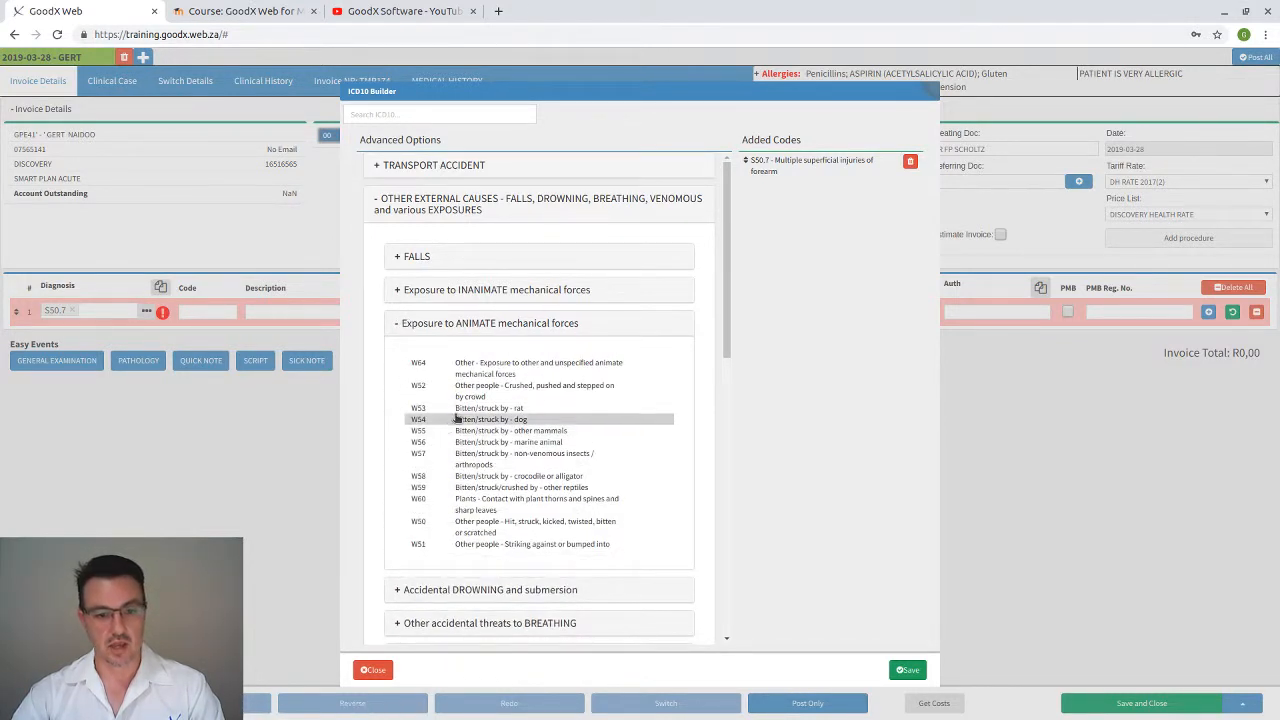
click(456, 418)
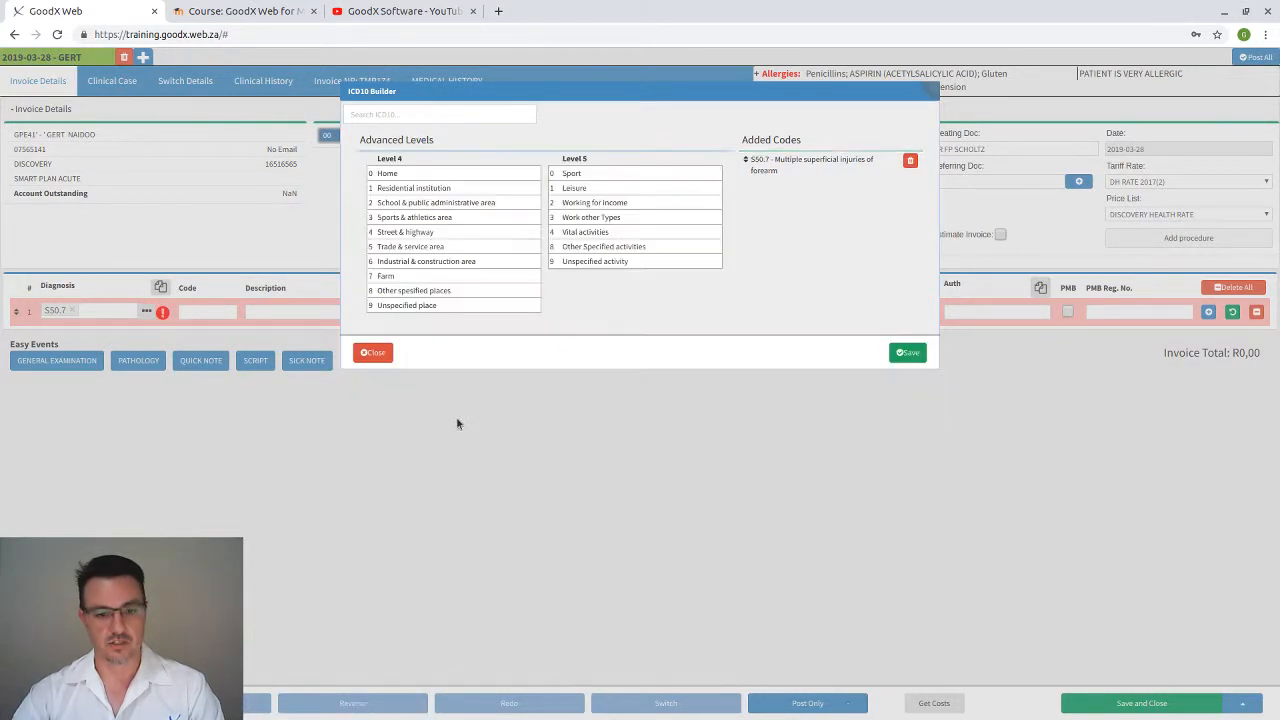
click(428, 175)
click(586, 190)
click(907, 282)
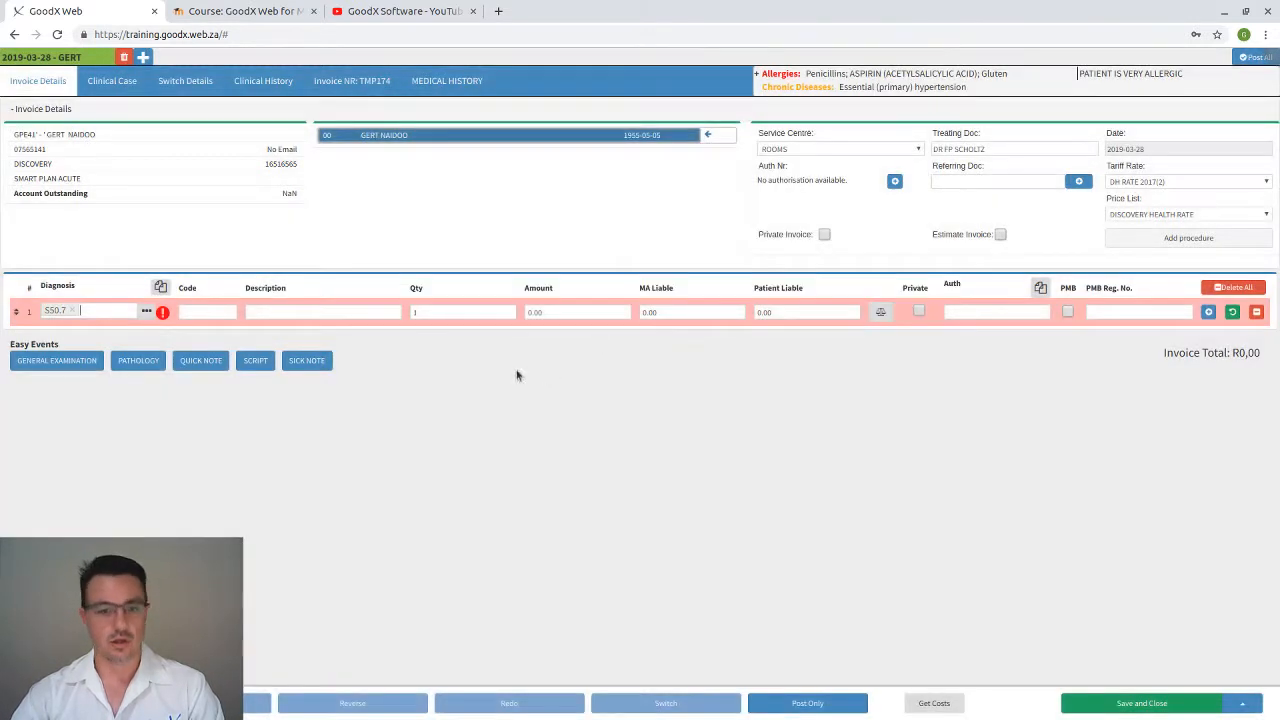
Replace the first line's diagnosis with J20.9, Acute bronchitis, unspecified, and fill the invoice from the Stitch macro
click(72, 310)
text(j20.9)
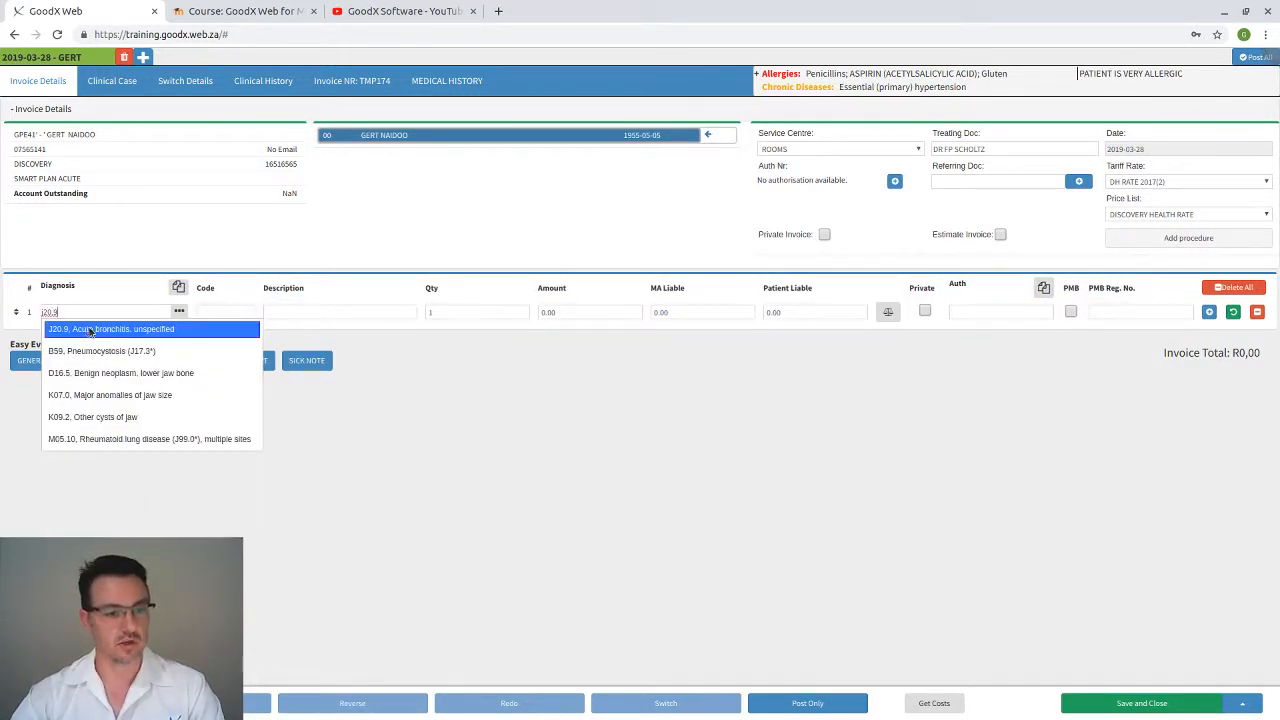
click(90, 329)
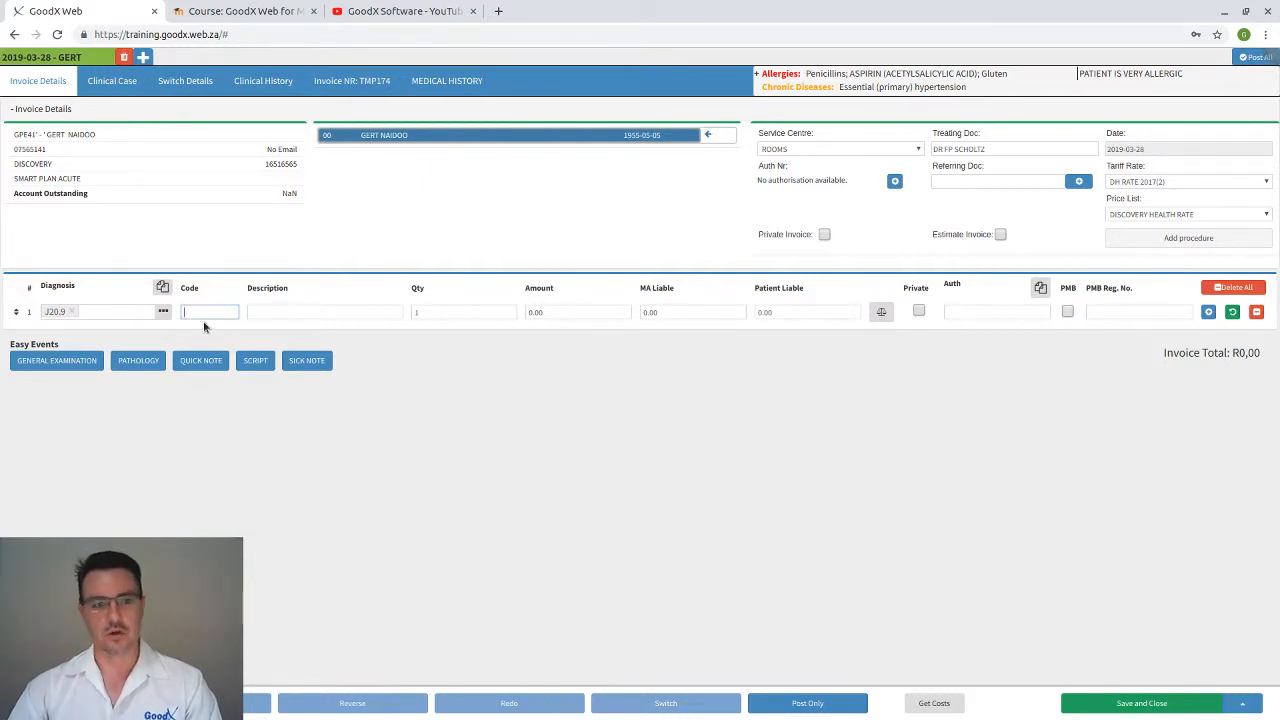
text(st)
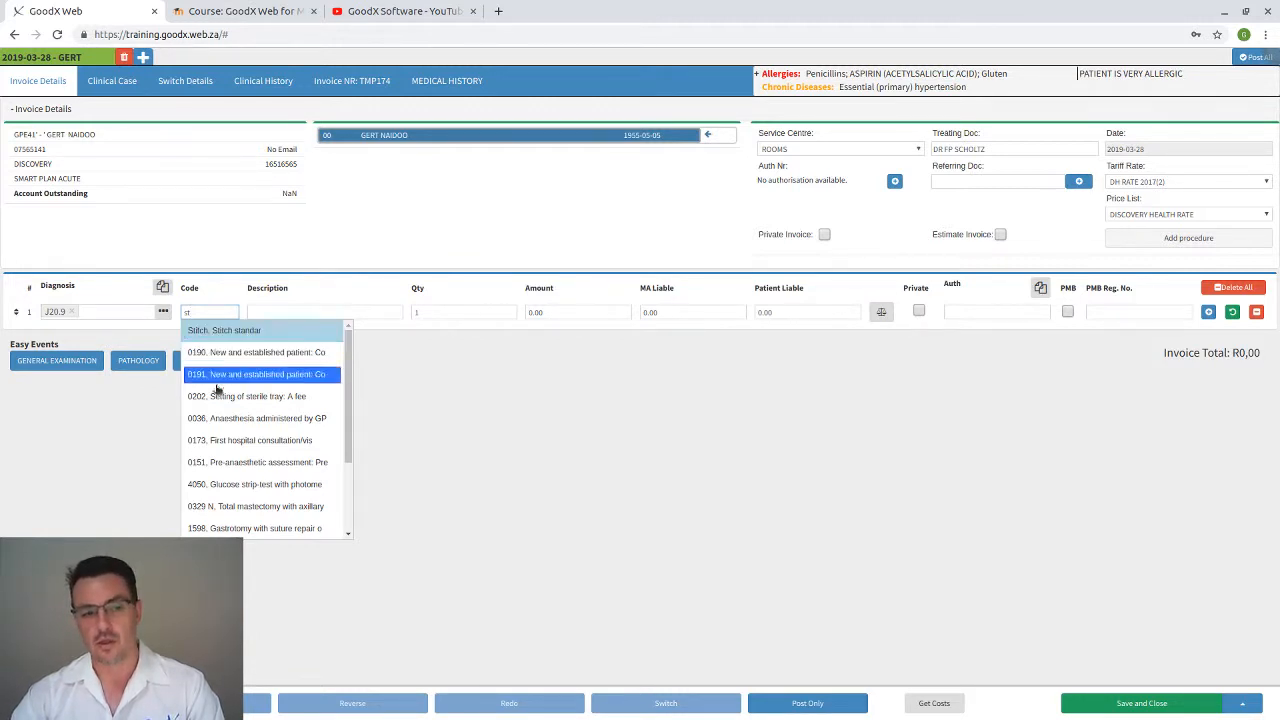
click(228, 333)
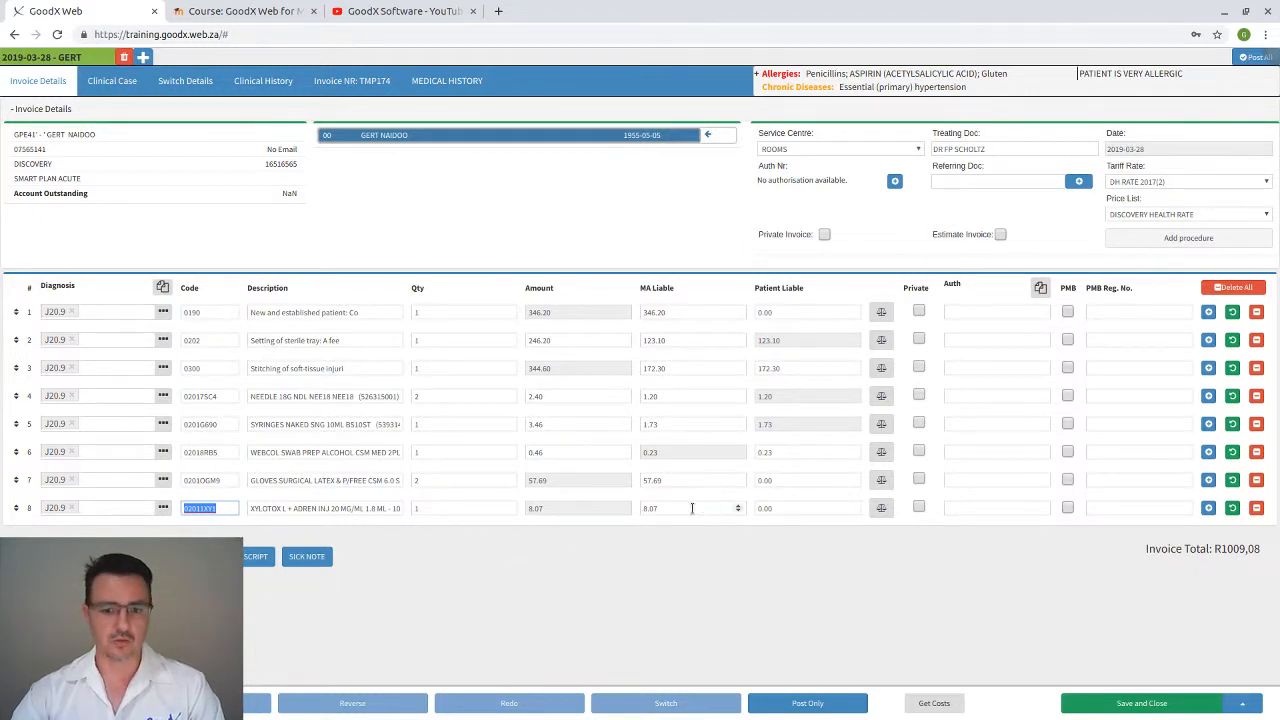
Set the quantities to 2 for the Xylotox injection, 1 for the surgical gloves and 3 for the 18G needles
click(443, 508)
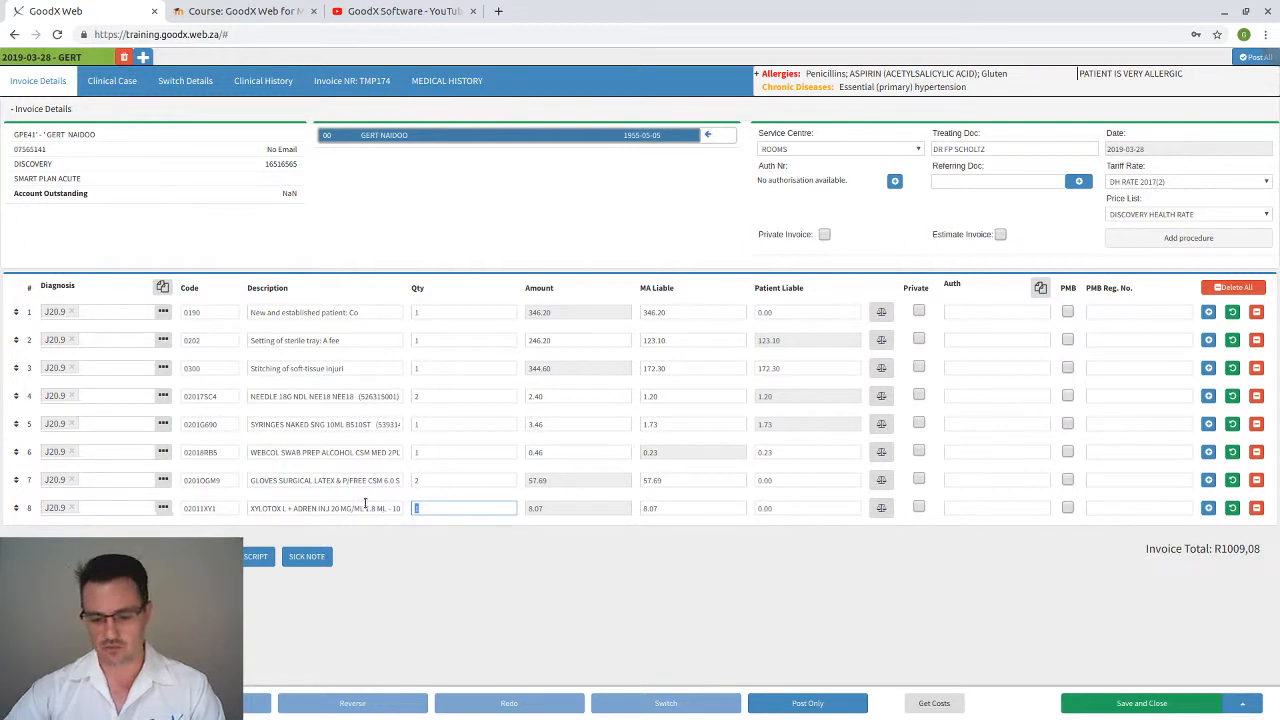
text(2)
click(425, 480)
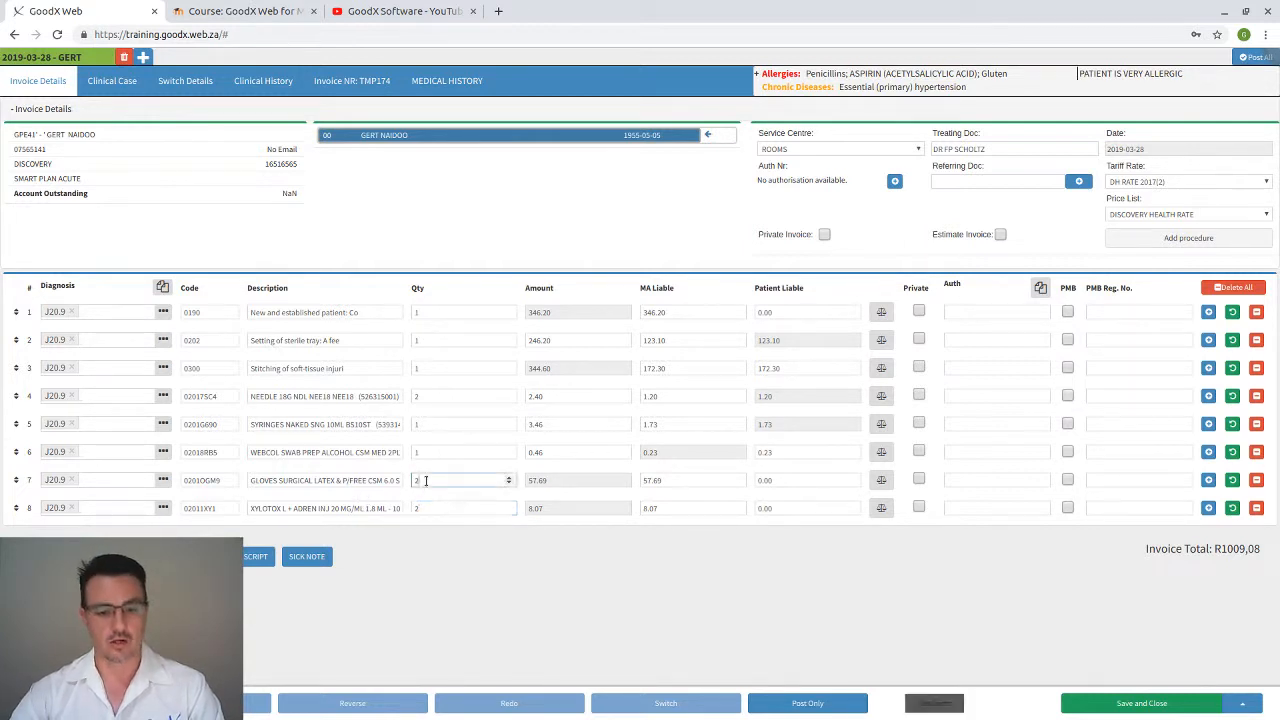
drag(425, 480, 392, 478)
text(1)
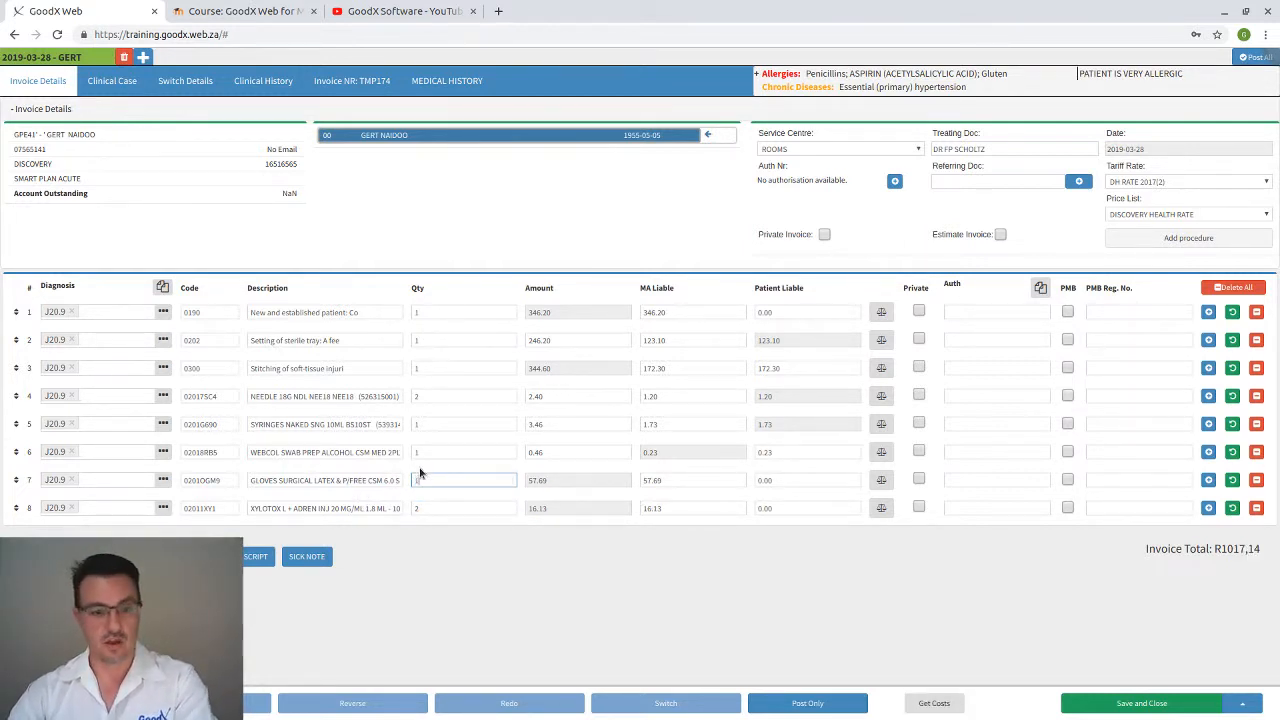
click(428, 452)
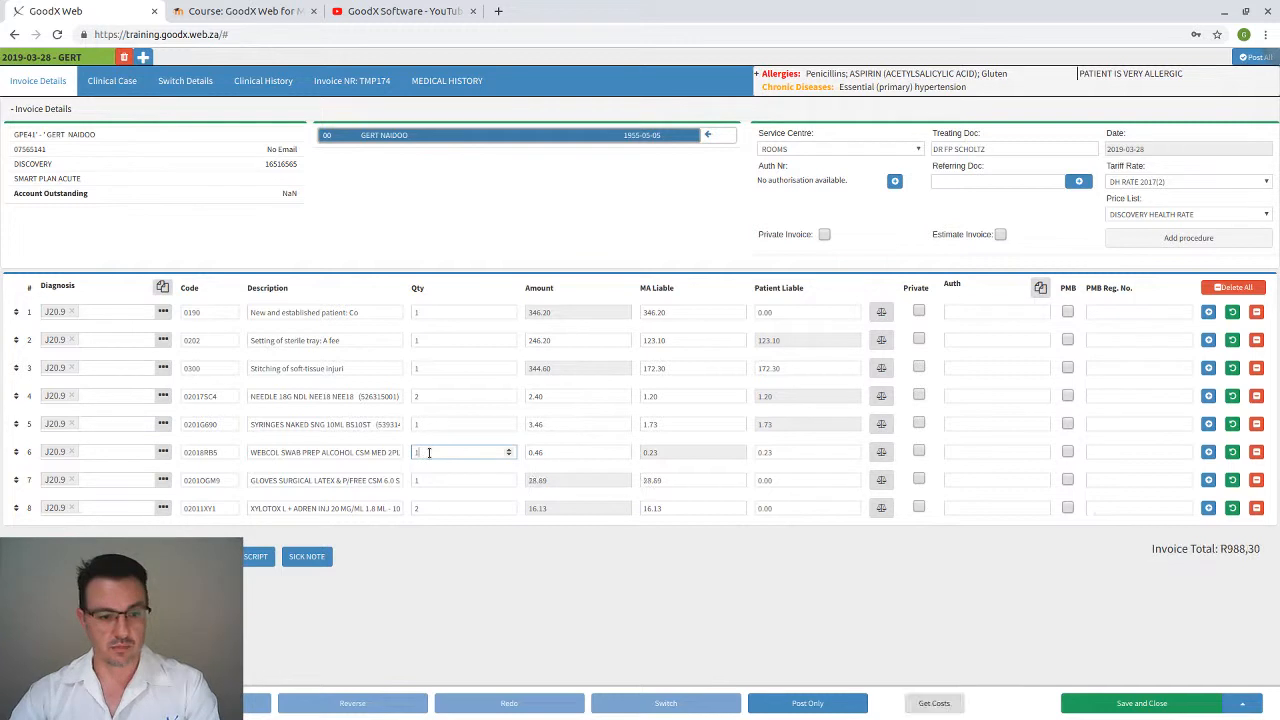
click(430, 397)
drag(430, 397, 406, 396)
text(3)
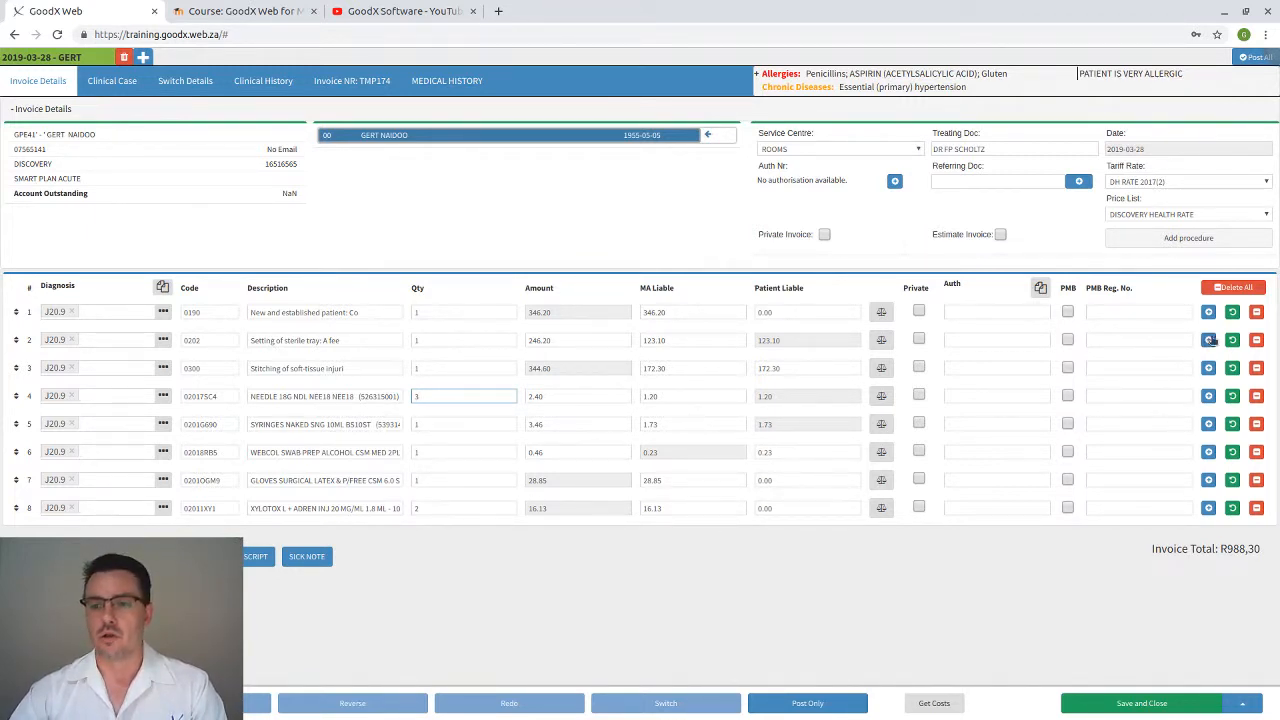
Add a ninth invoice line with code 0201NOP9, the medium WOUNDSET GAUZE FLAT DRAIN WEEK dressing
click(1209, 508)
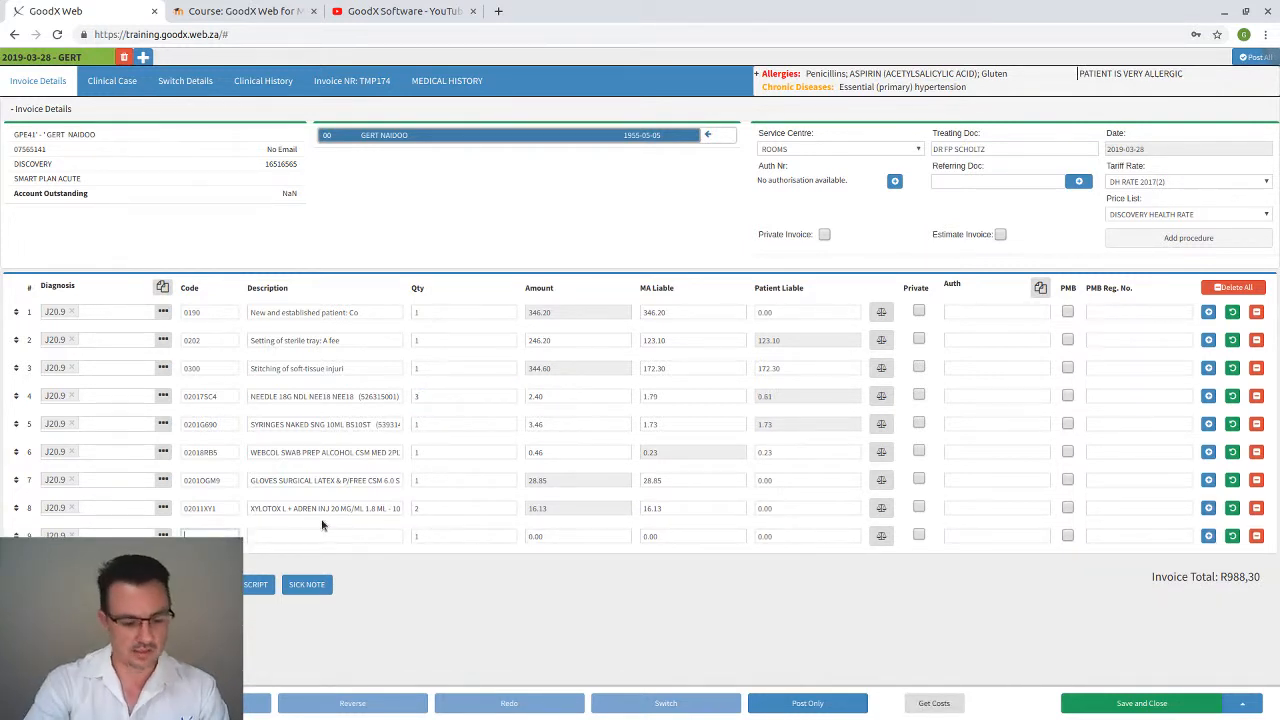
text(go)
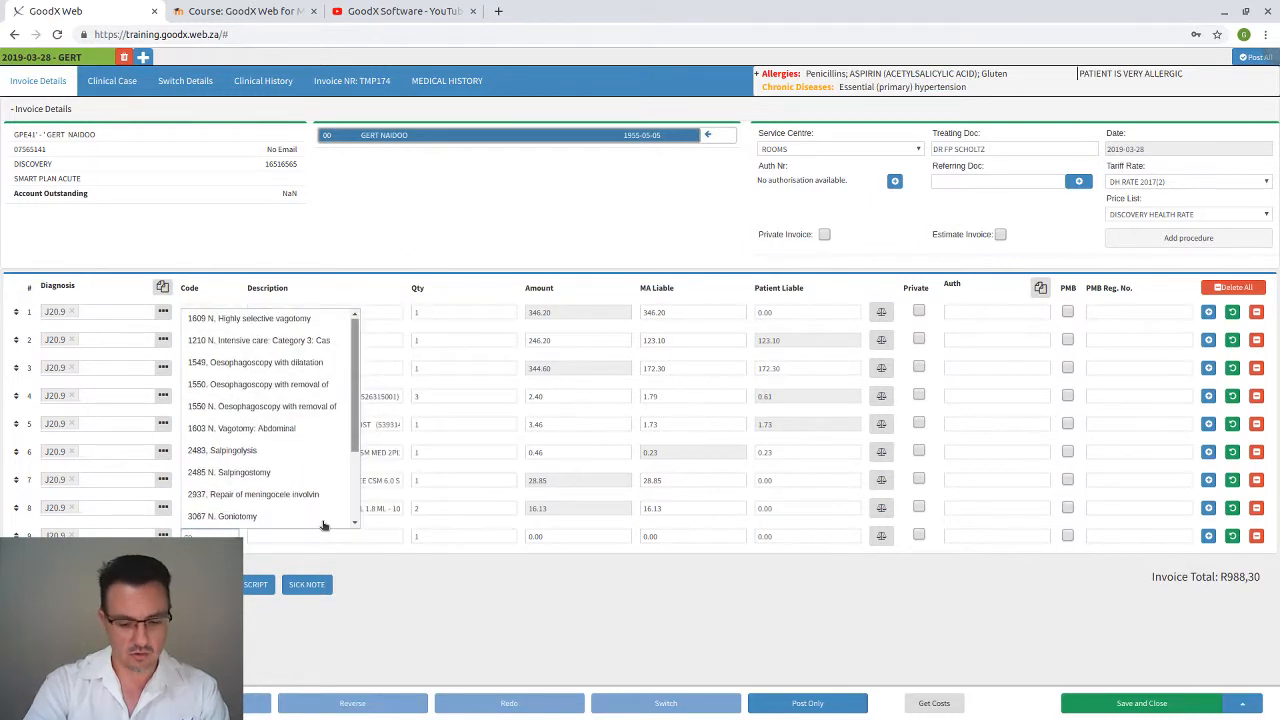
key(BackSpace)
text(au)
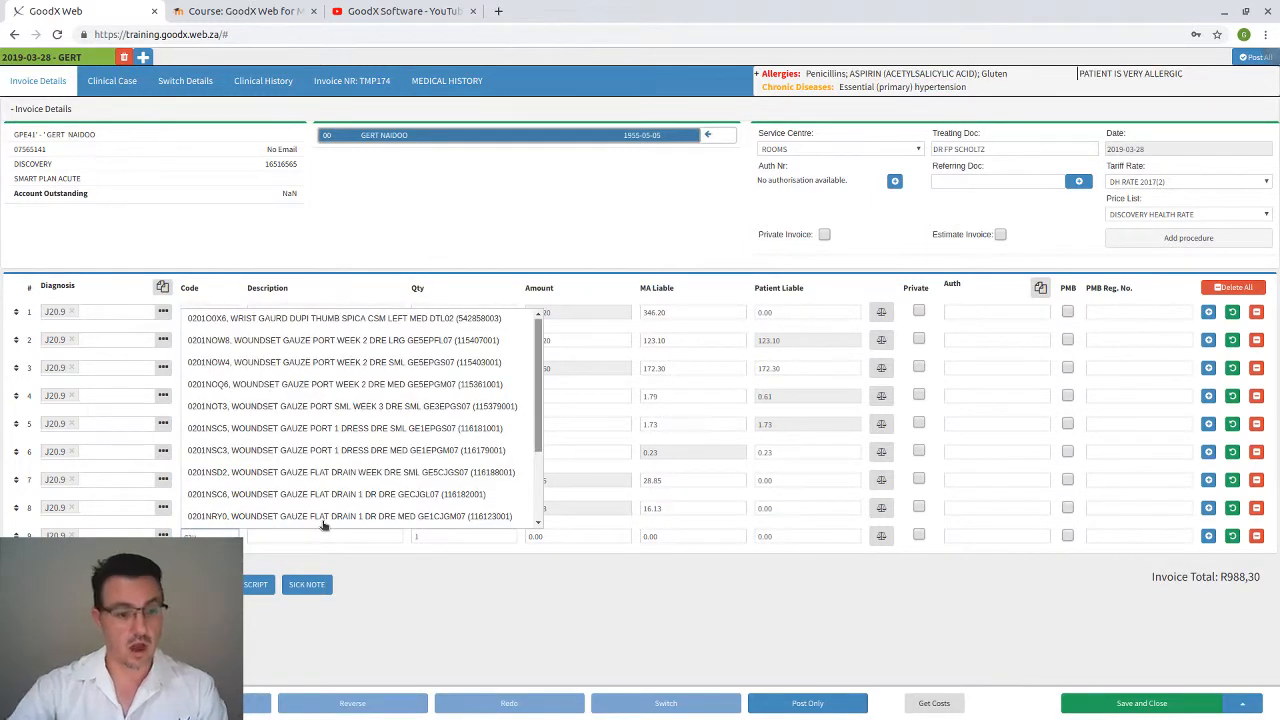
scroll(380, 476, down, 1)
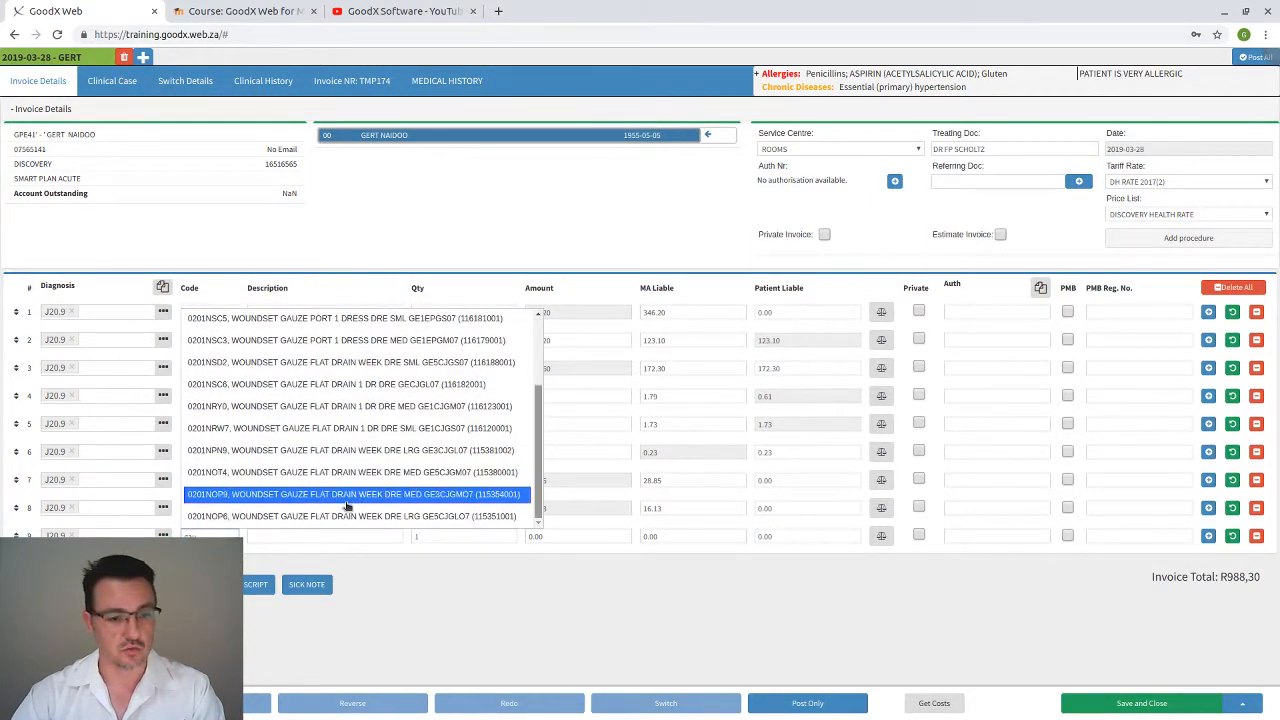
click(345, 498)
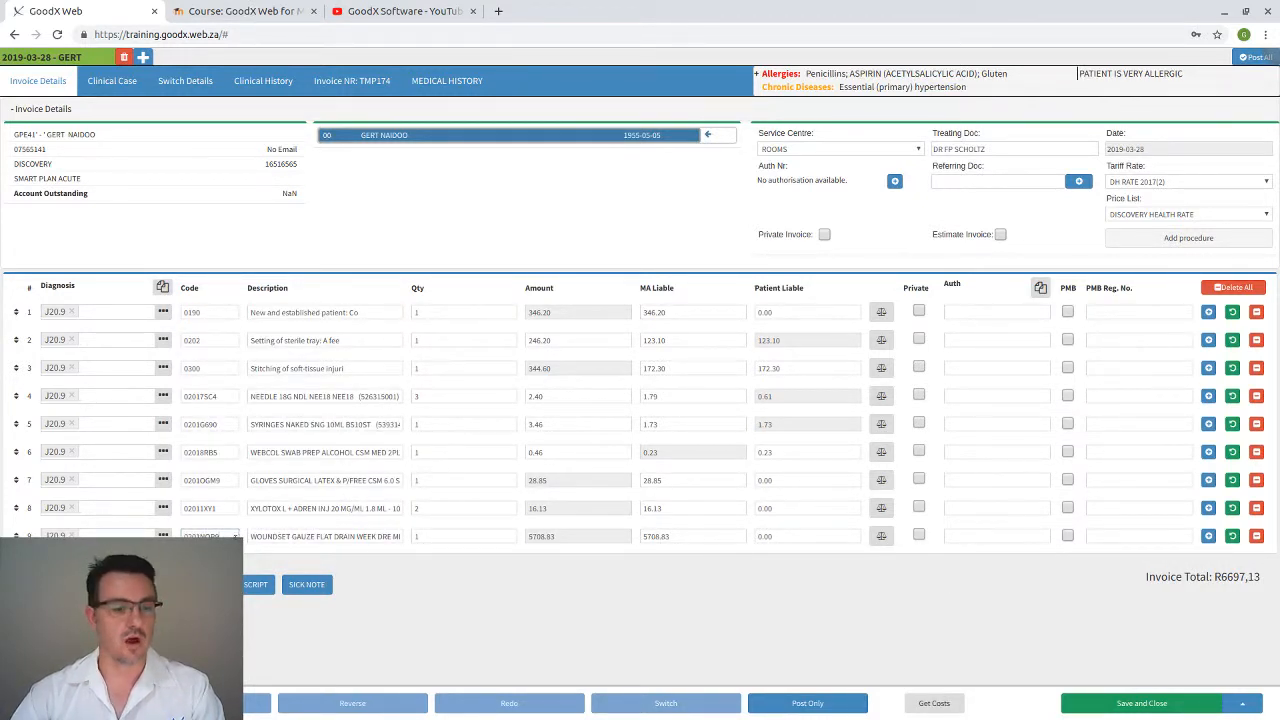
Replace the ninth line's item with the GUAZE SWABS GAU 75X75X8PLY product
double_click(213, 537)
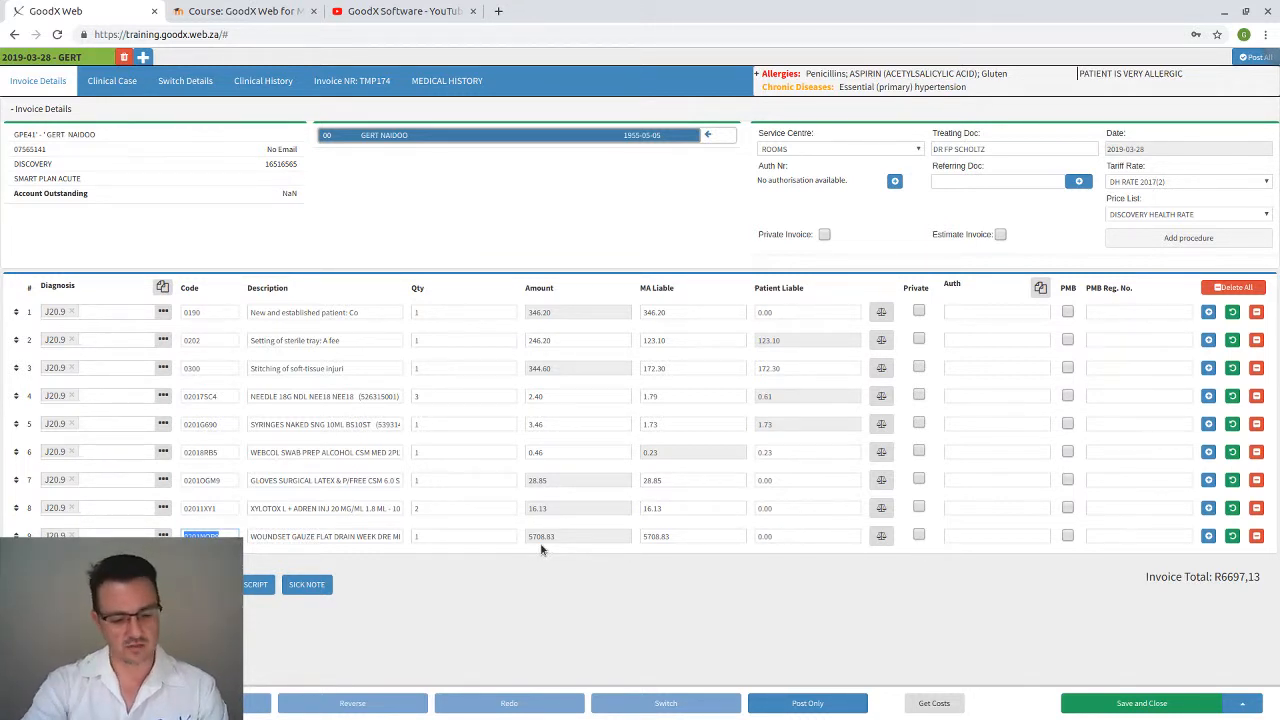
text(07u)
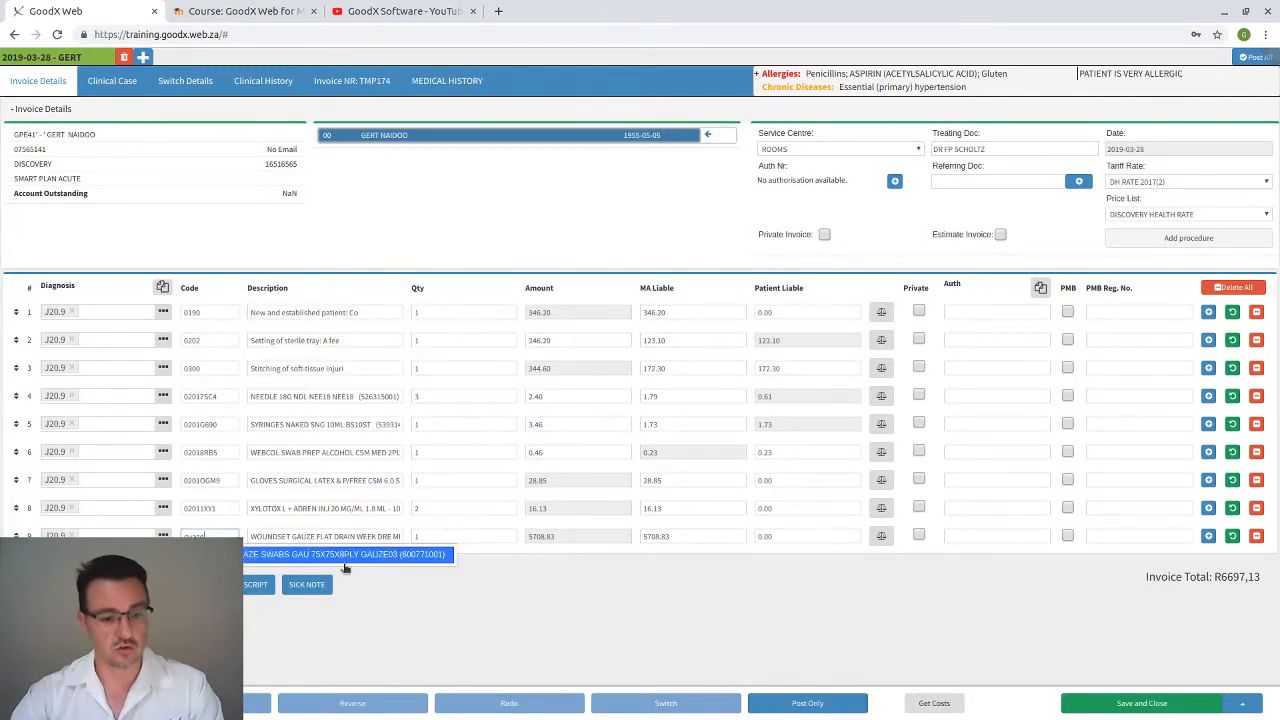
click(343, 556)
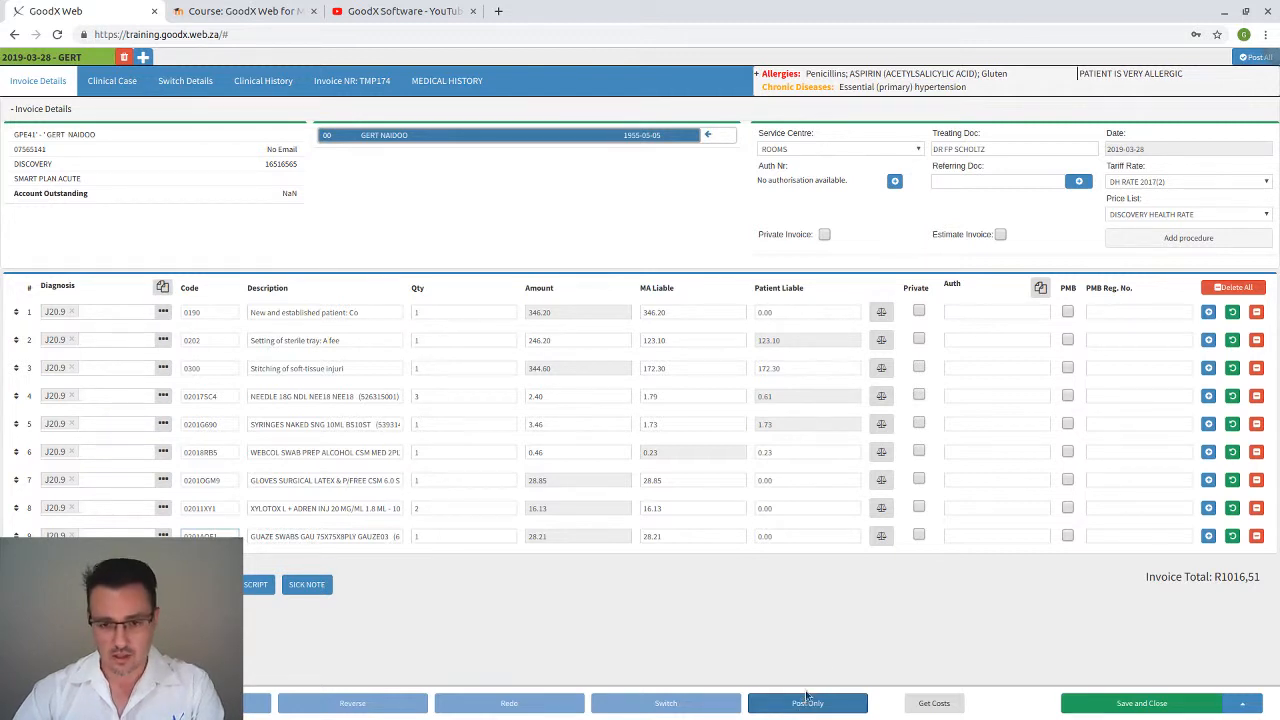
Mark the nine-line invoice as an estimate invoice, then save and close it
click(808, 705)
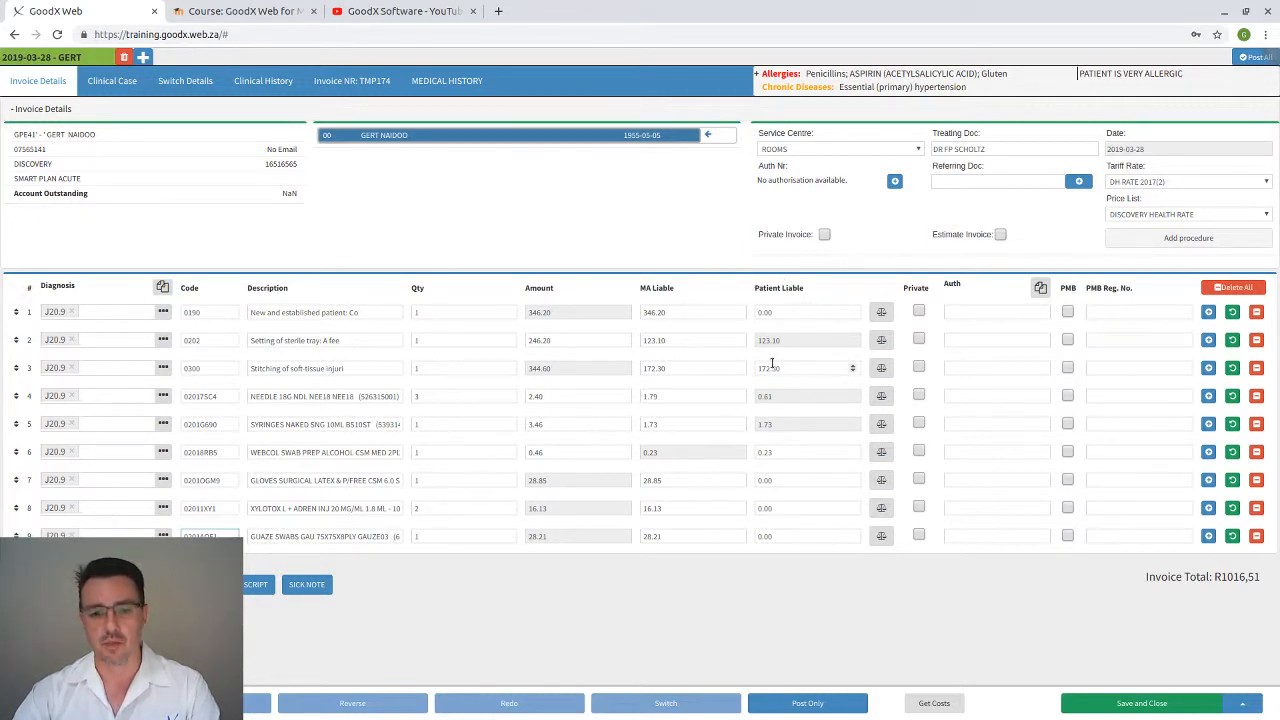
click(675, 340)
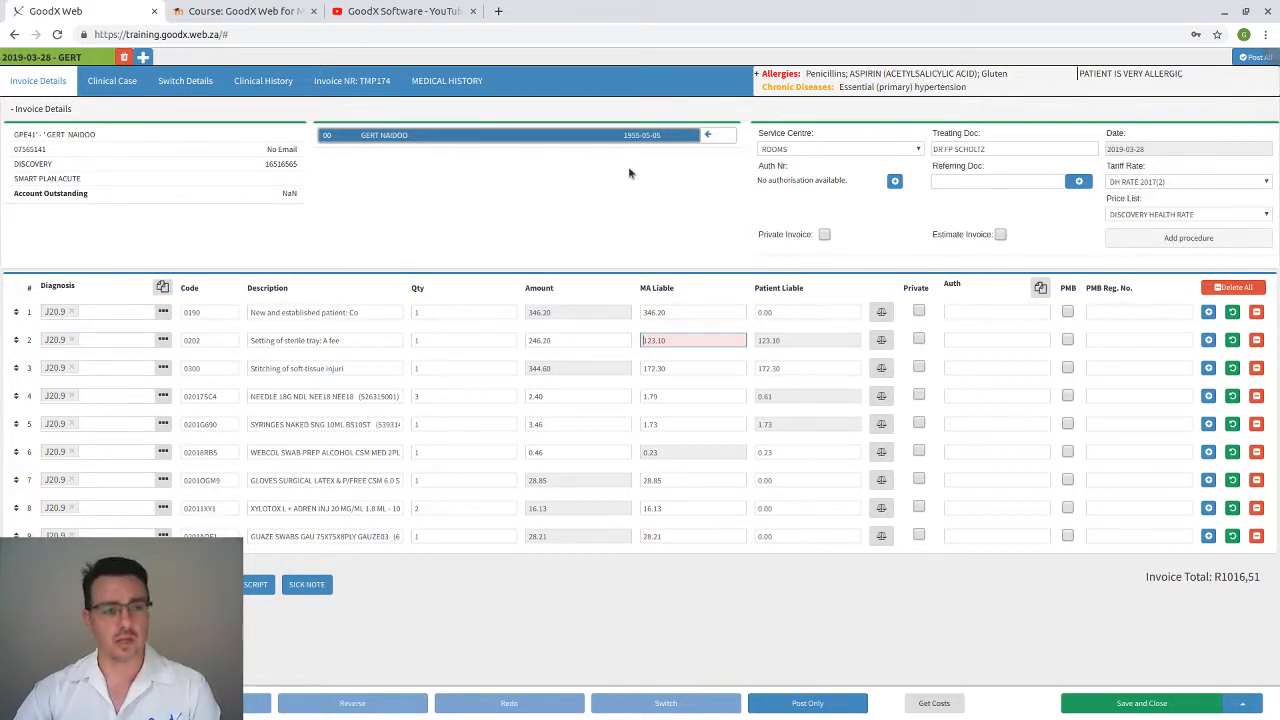
click(1000, 235)
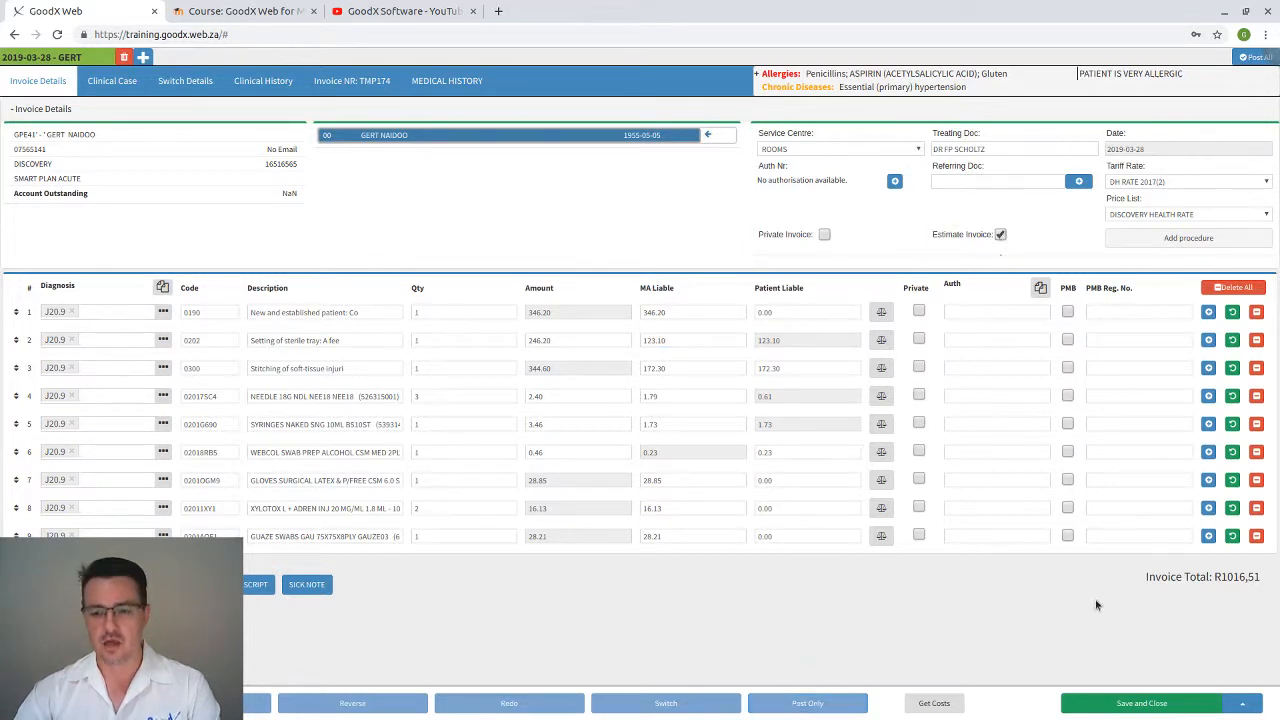
click(1142, 704)
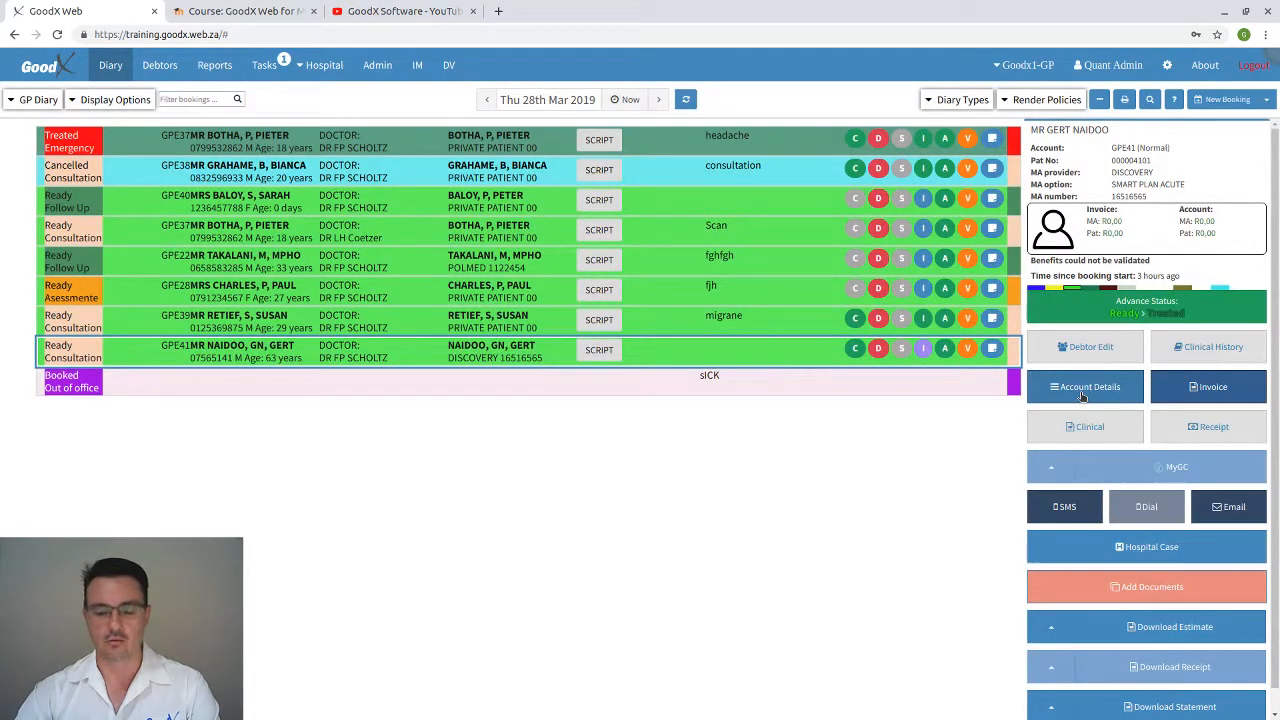
Open the patient's account details and expand the saved estimate invoice to examine its available actions
click(1082, 391)
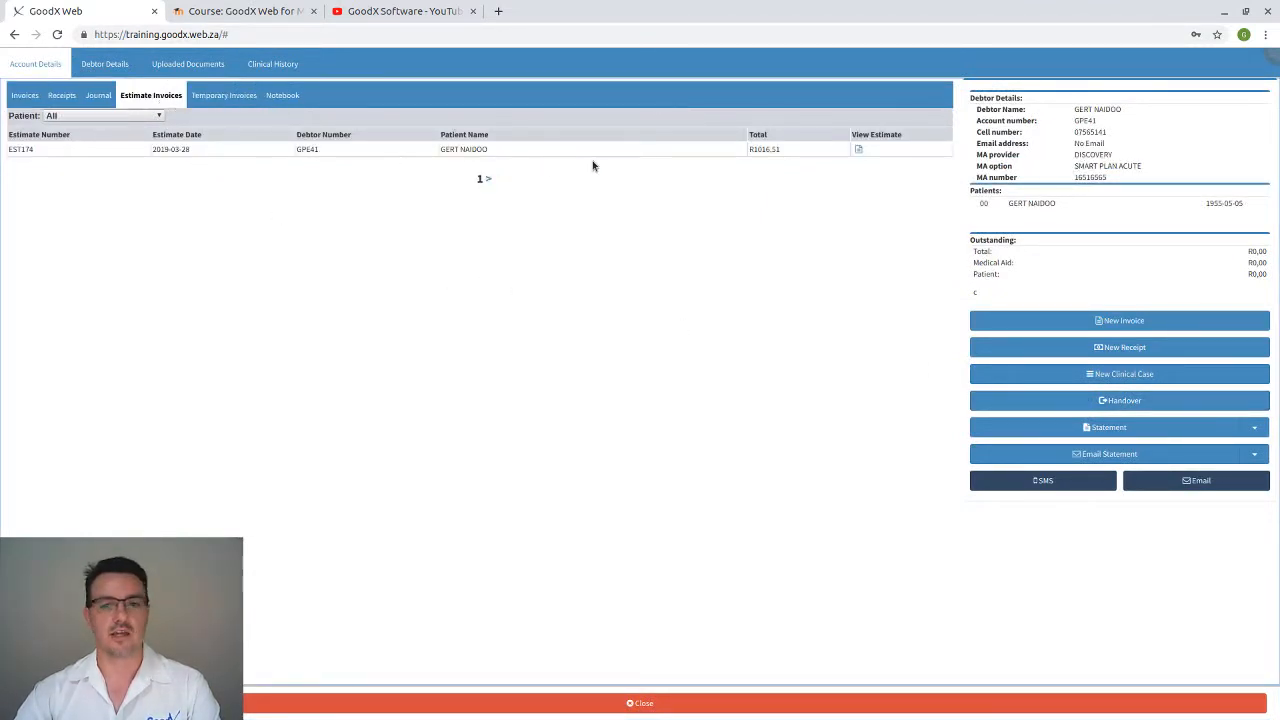
click(722, 151)
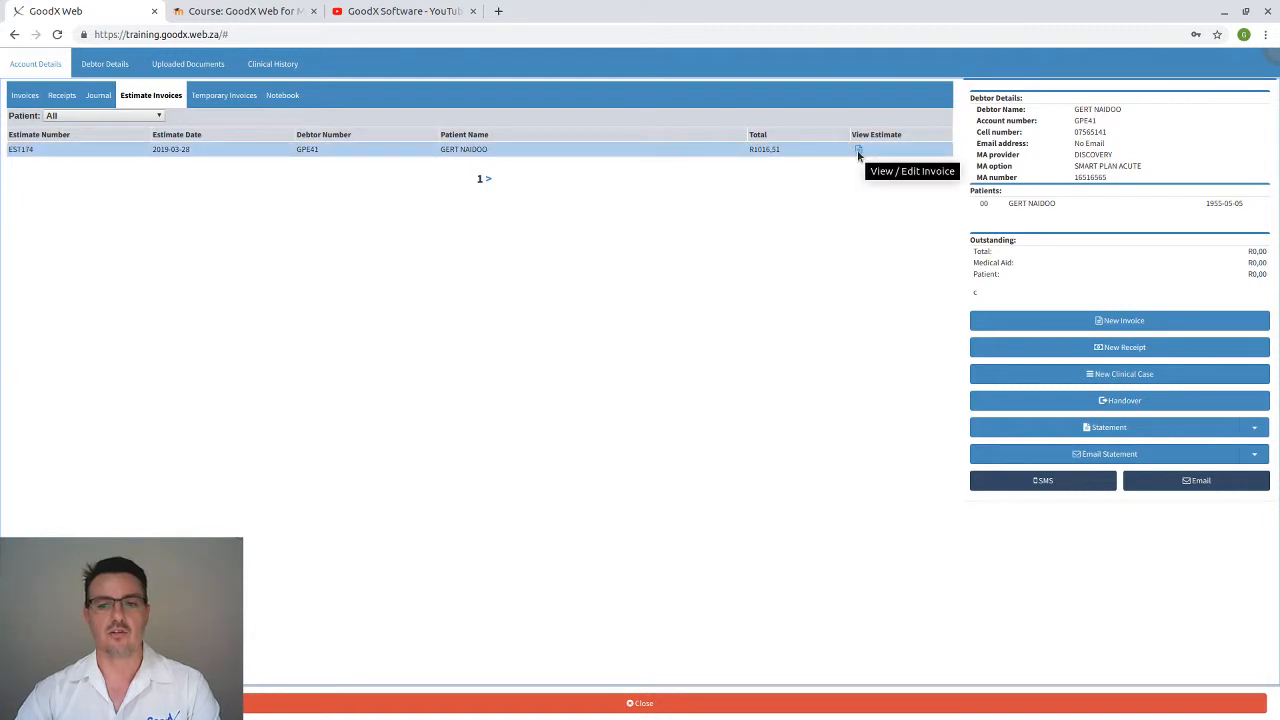
click(736, 156)
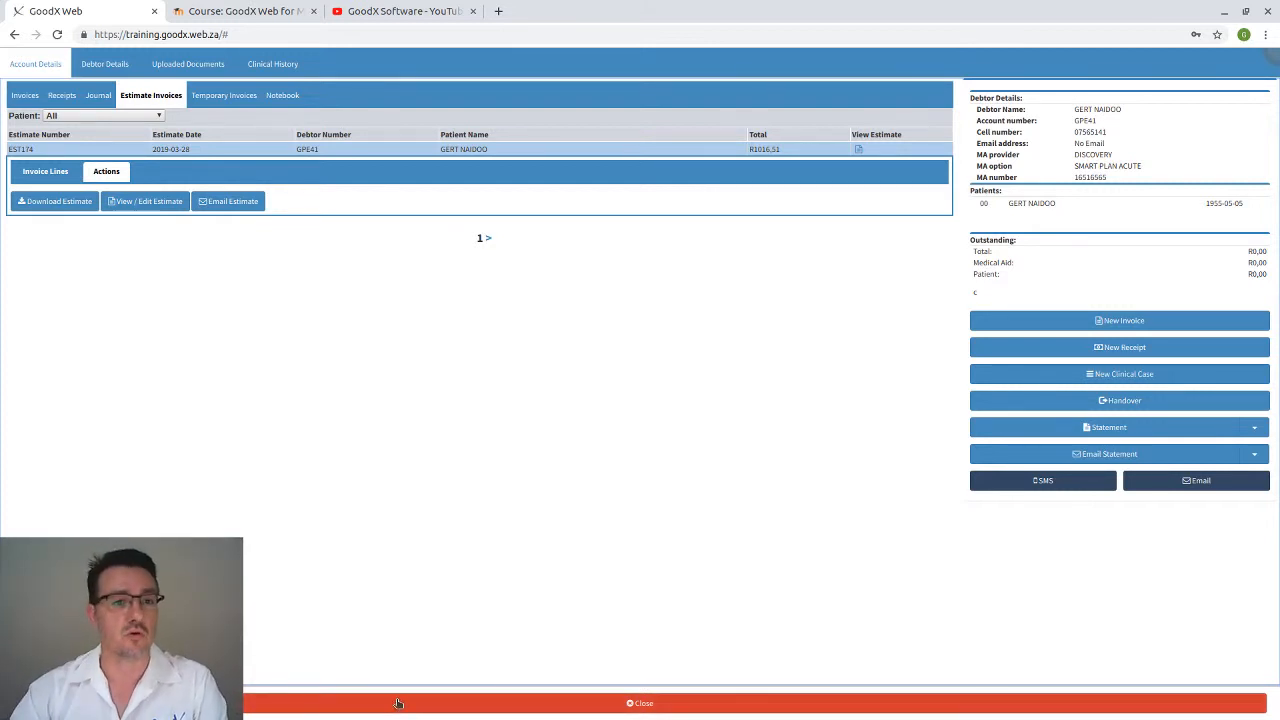
Check the account's regular and temporary invoice lists, and reopen the saved estimate for viewing and editing
click(26, 96)
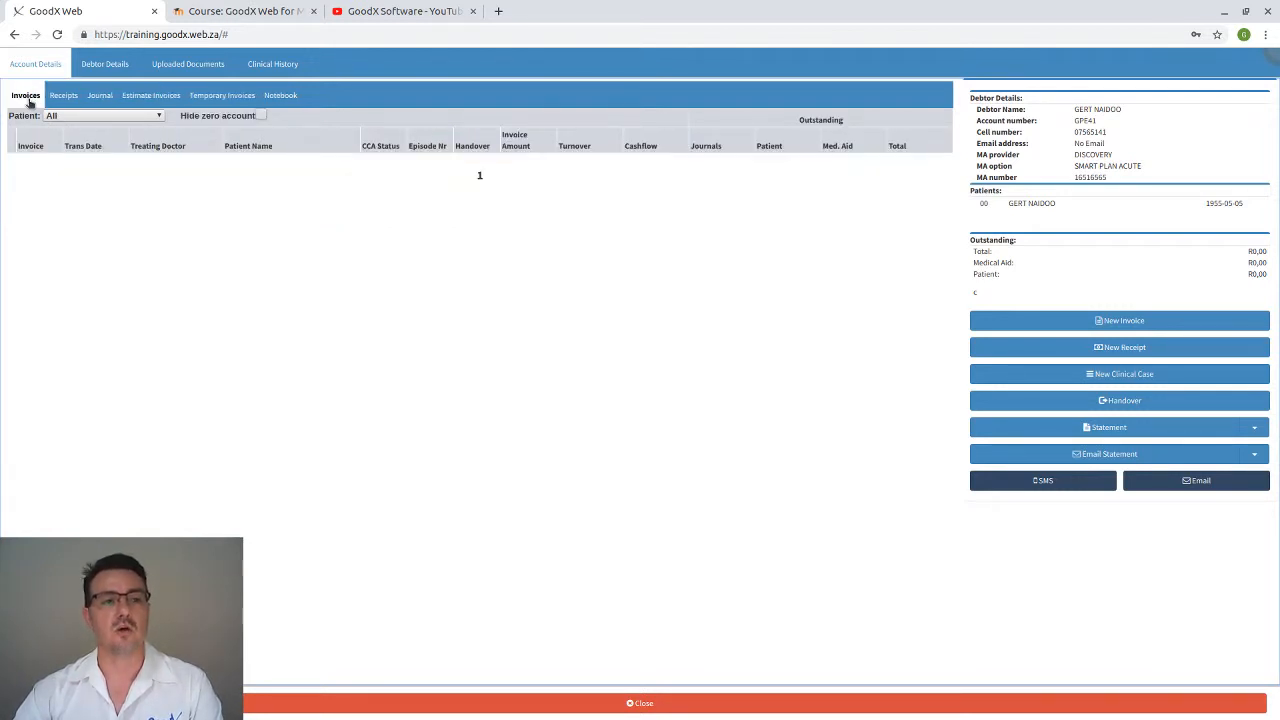
click(221, 97)
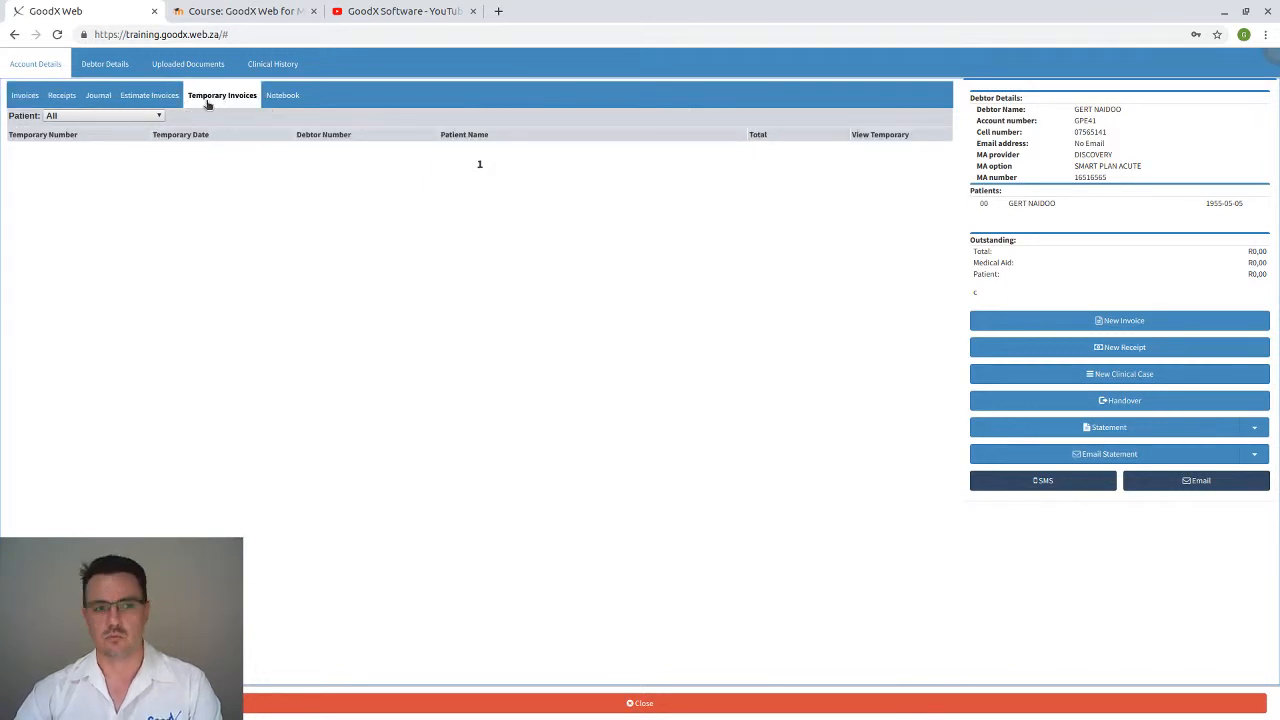
click(153, 100)
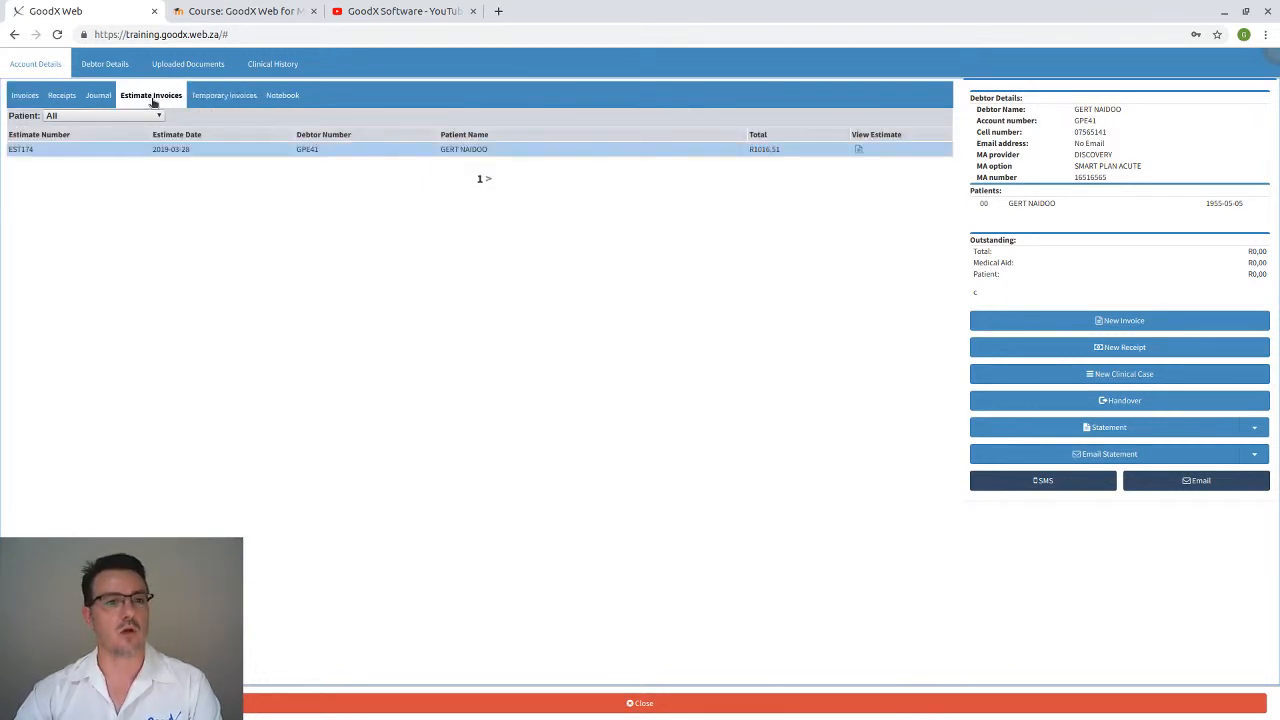
click(857, 149)
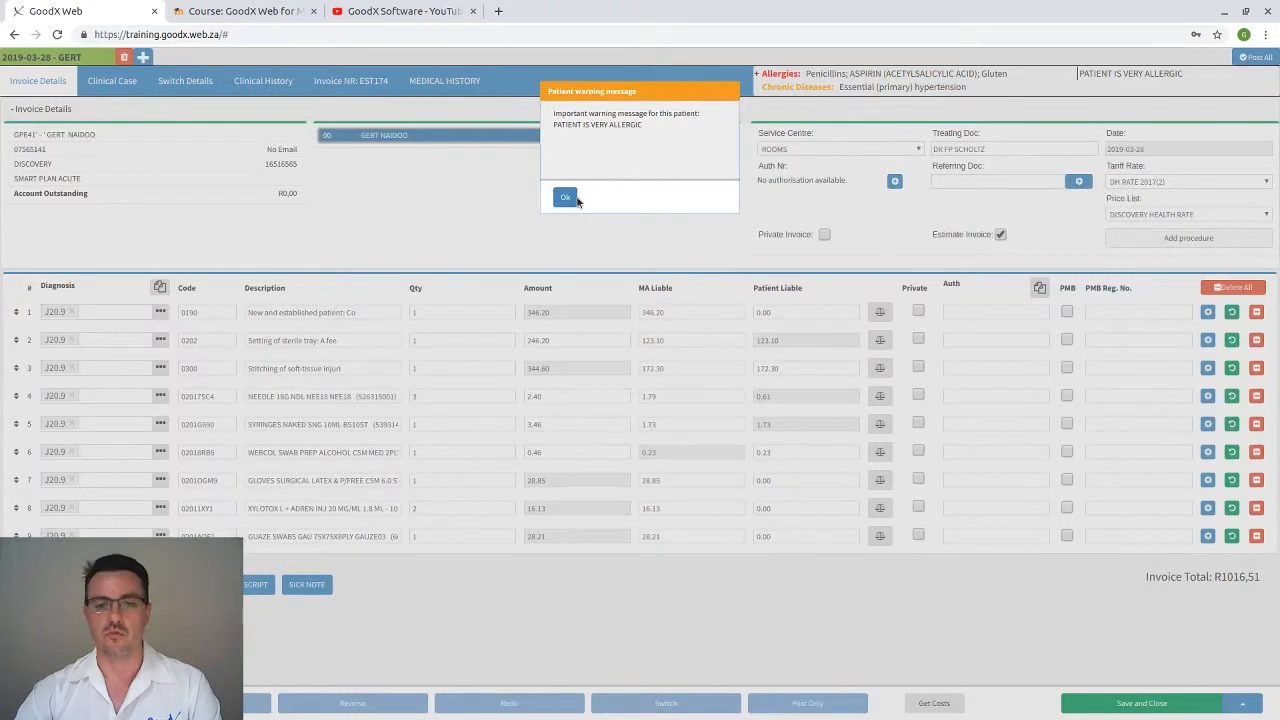
Convert the reopened estimate into a private invoice, post it without switching, and close the account details
click(566, 198)
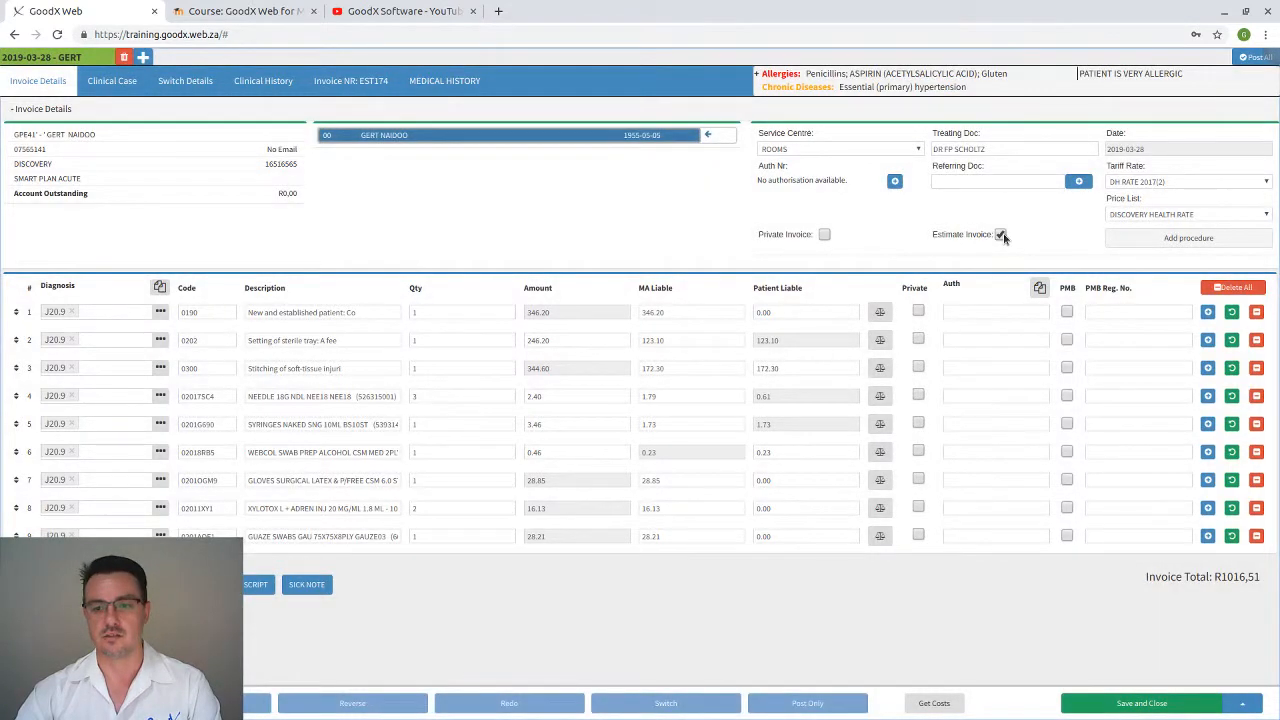
click(1001, 235)
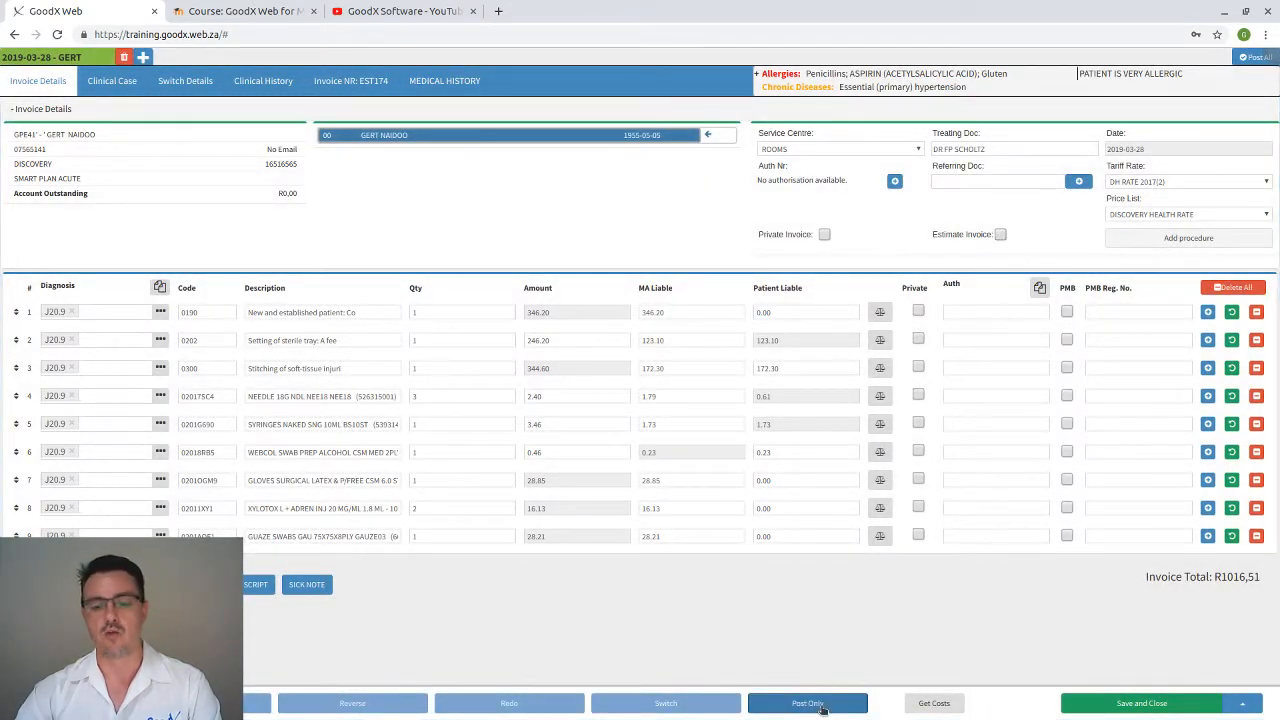
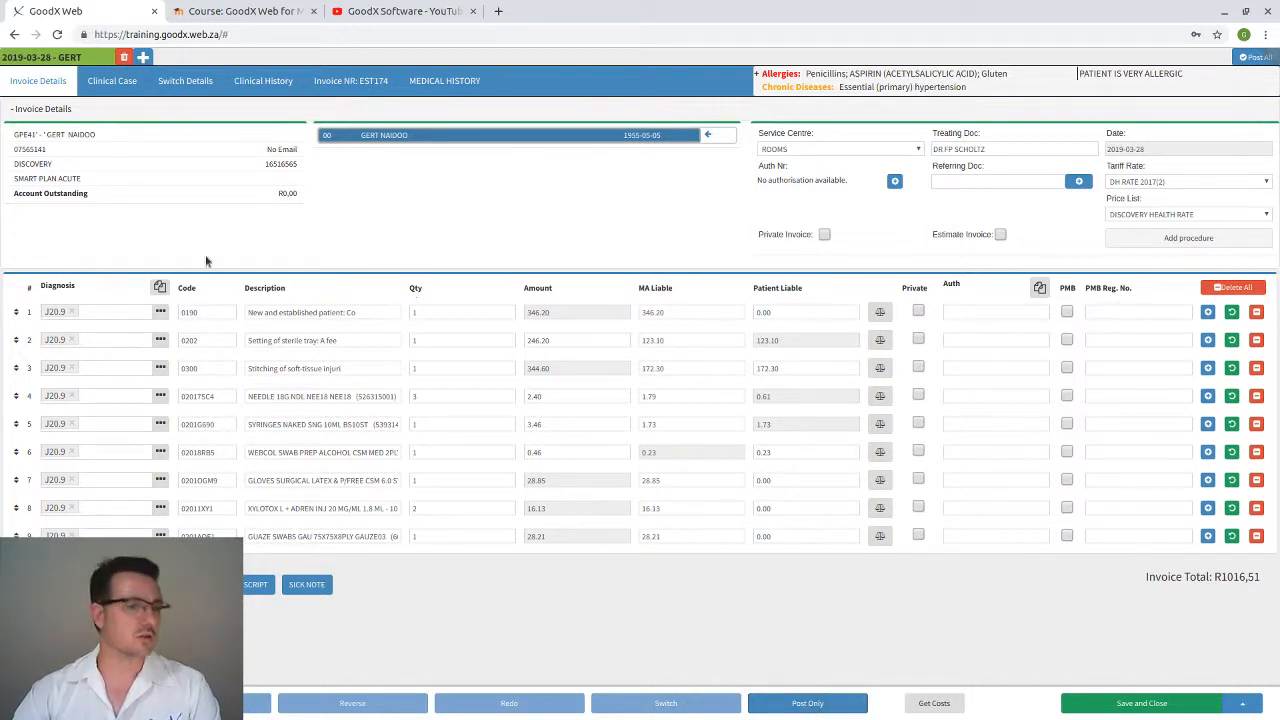
click(824, 234)
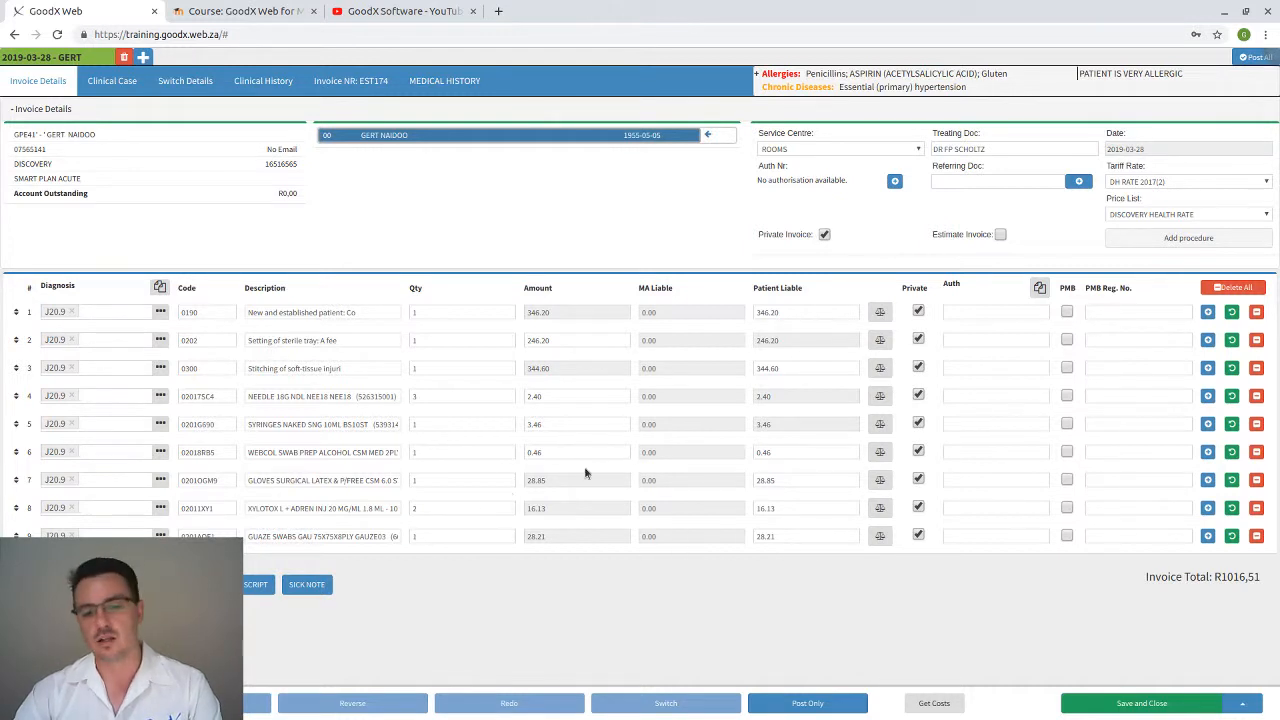
click(836, 708)
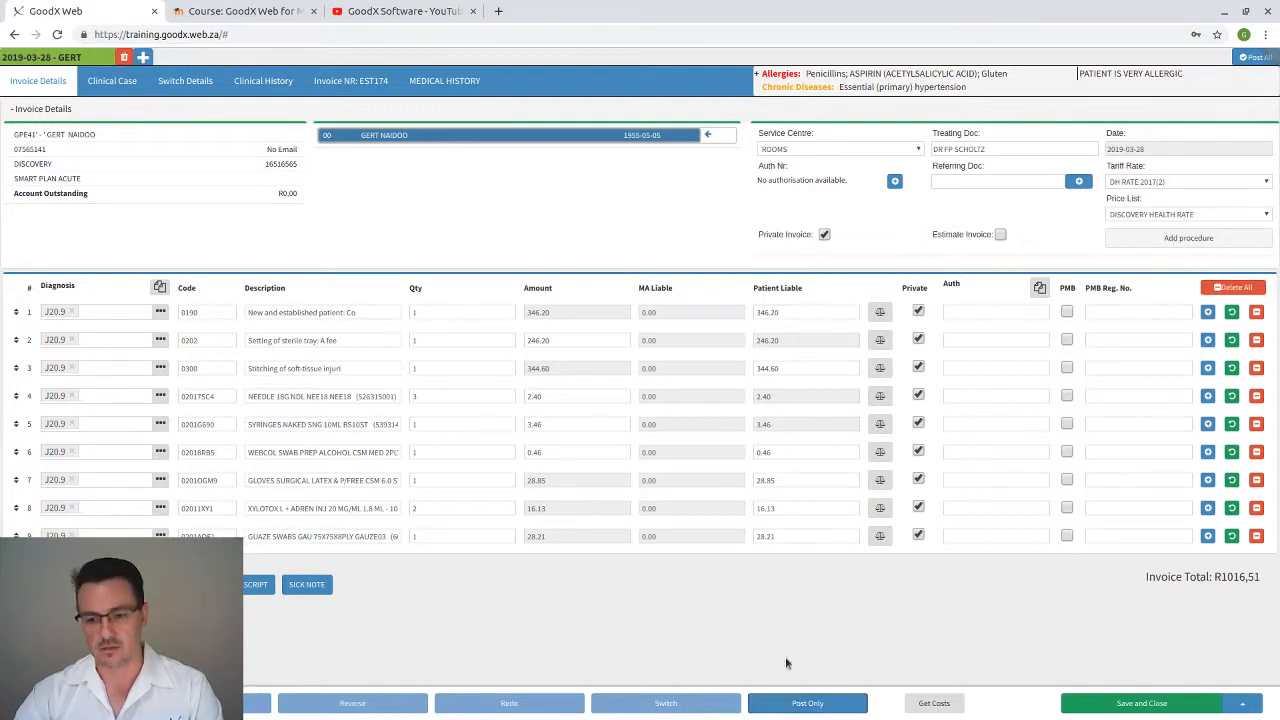
click(836, 711)
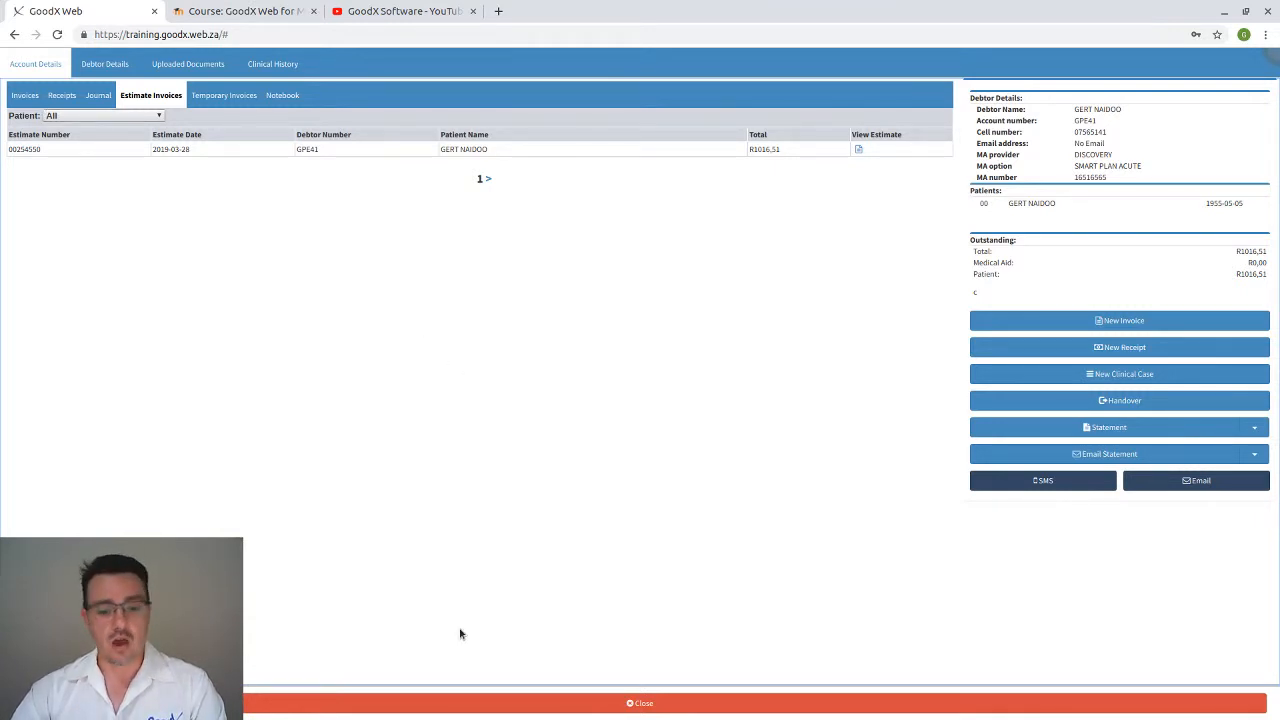
click(636, 706)
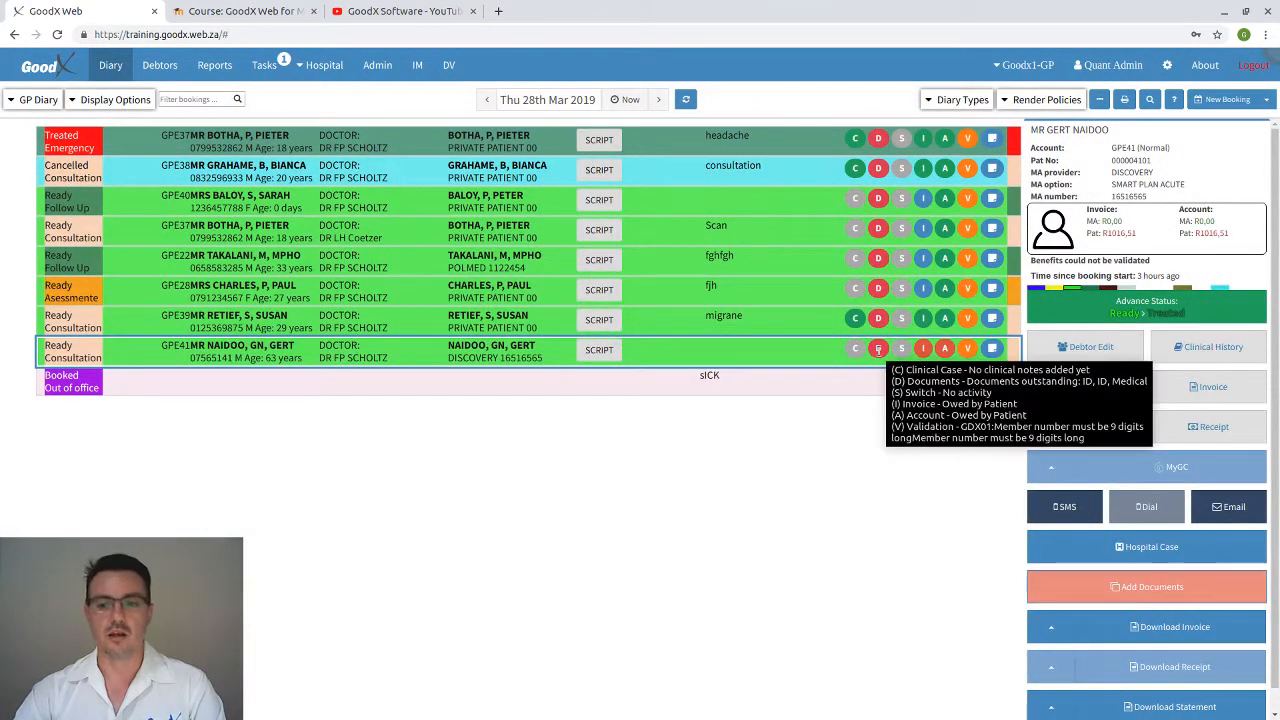
Examine the patient's invoice and account status indicators in the diary and the medical aid and patient balances
mouse_move(922, 351)
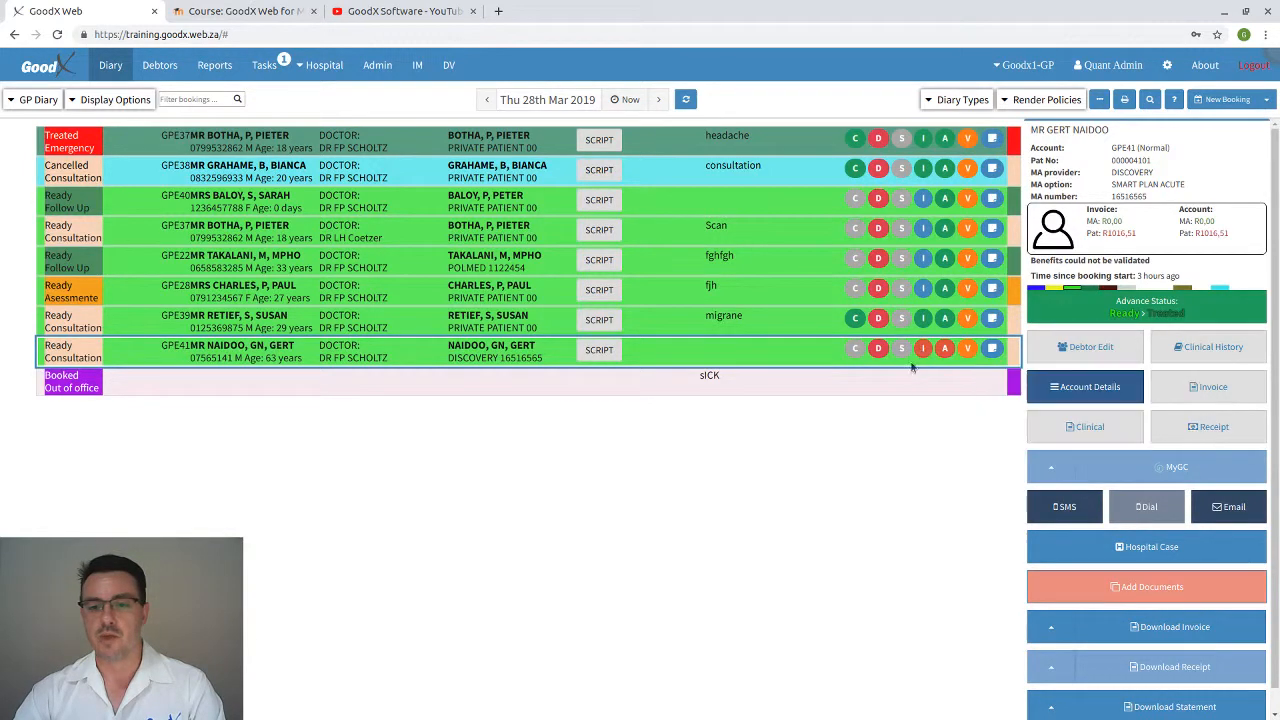
click(944, 348)
mouse_move(944, 348)
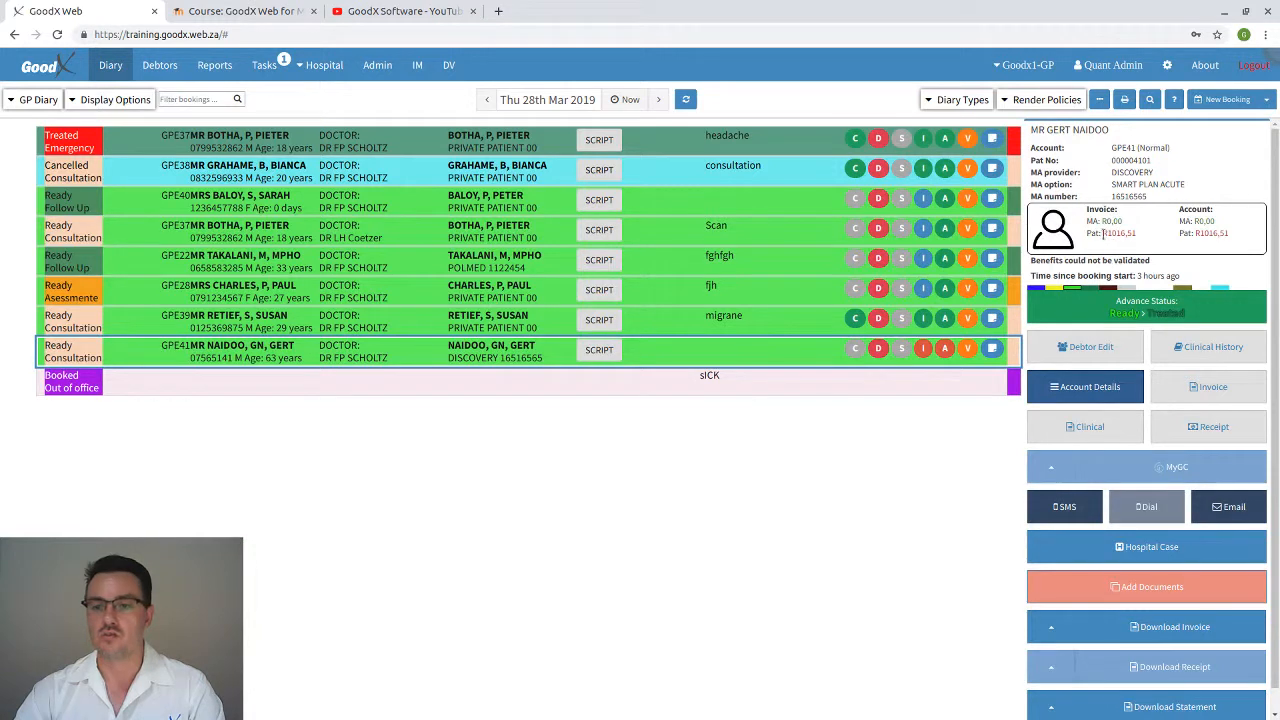
drag(1100, 234, 1230, 234)
click(1196, 234)
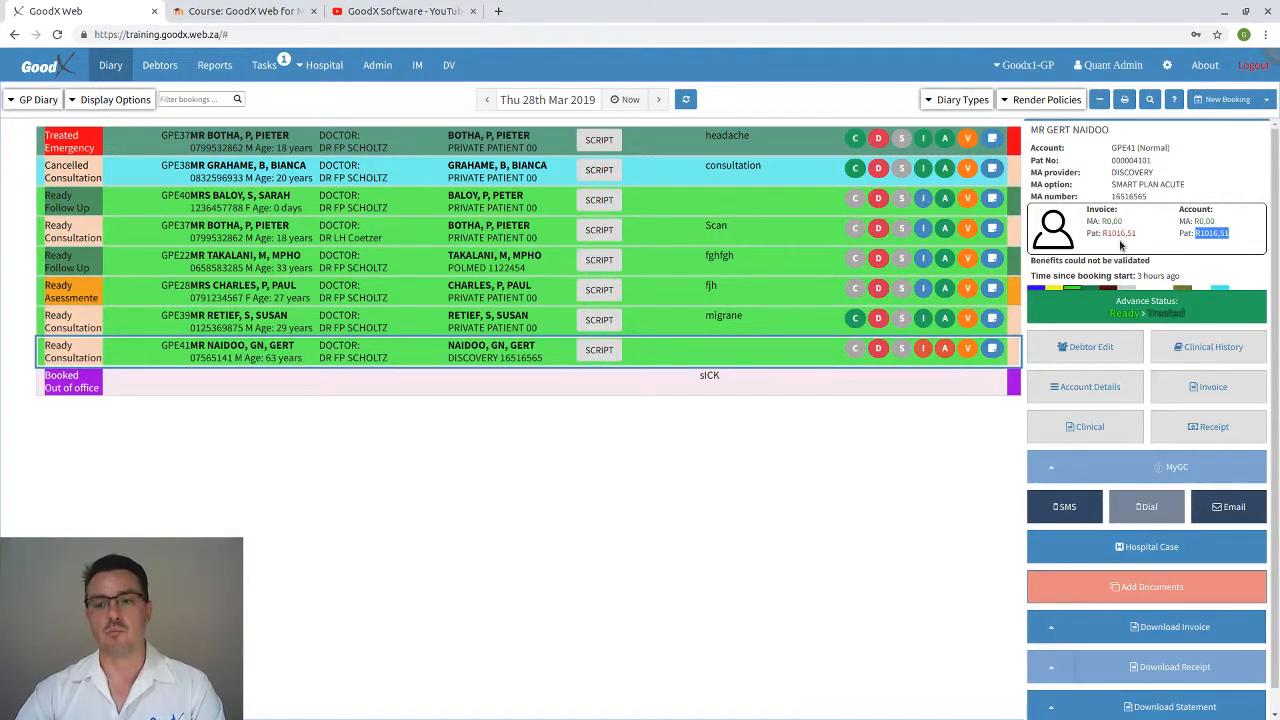
drag(1122, 221, 1100, 221)
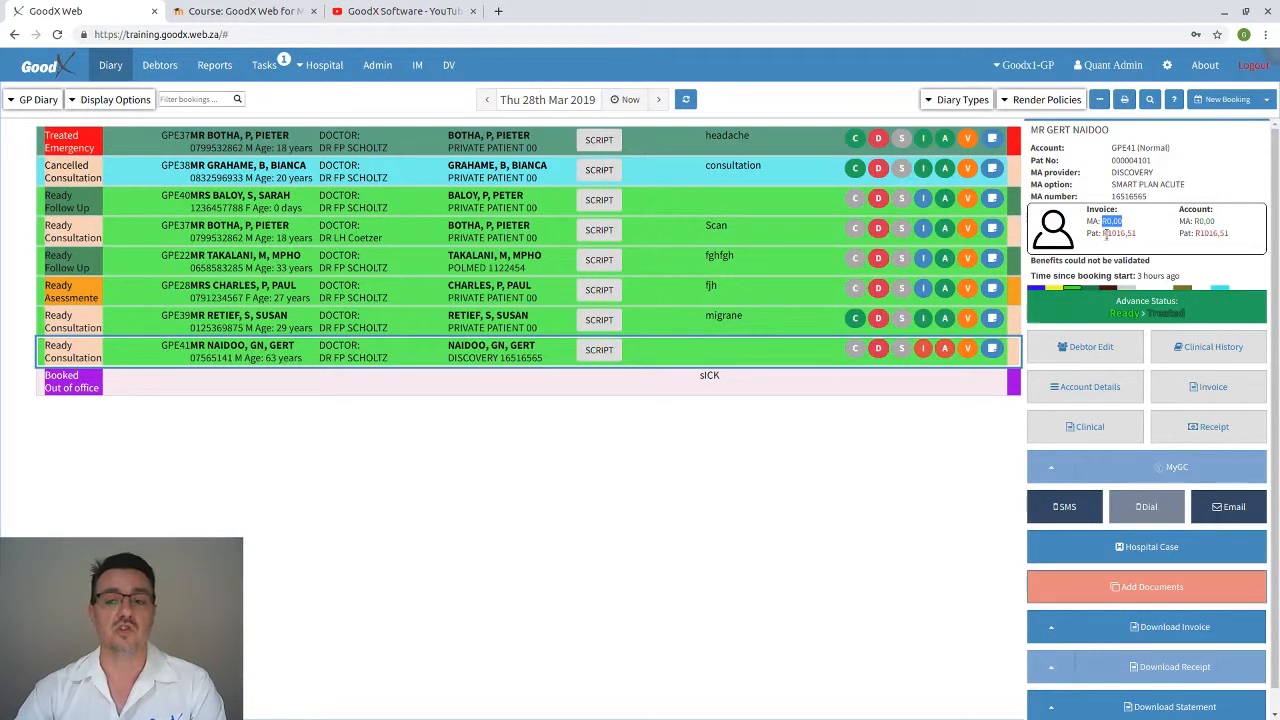
drag(1105, 233, 1138, 236)
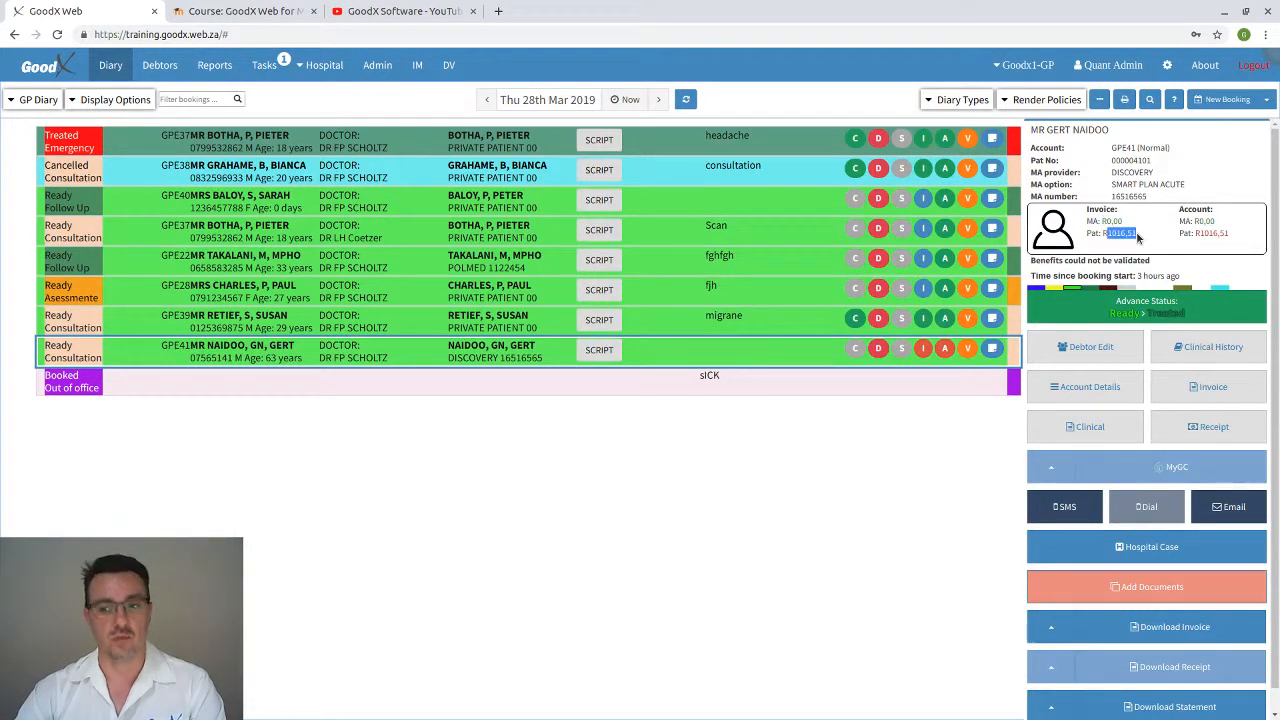
drag(1196, 233, 1229, 237)
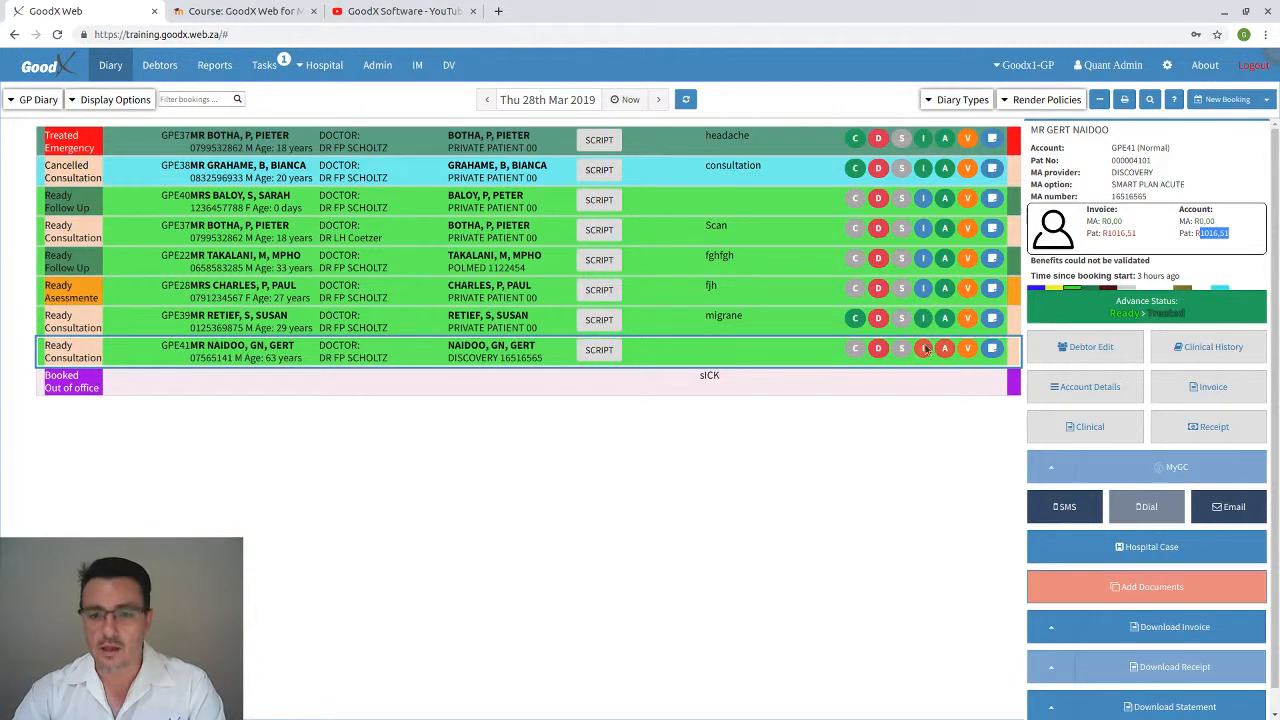
mouse_move(927, 352)
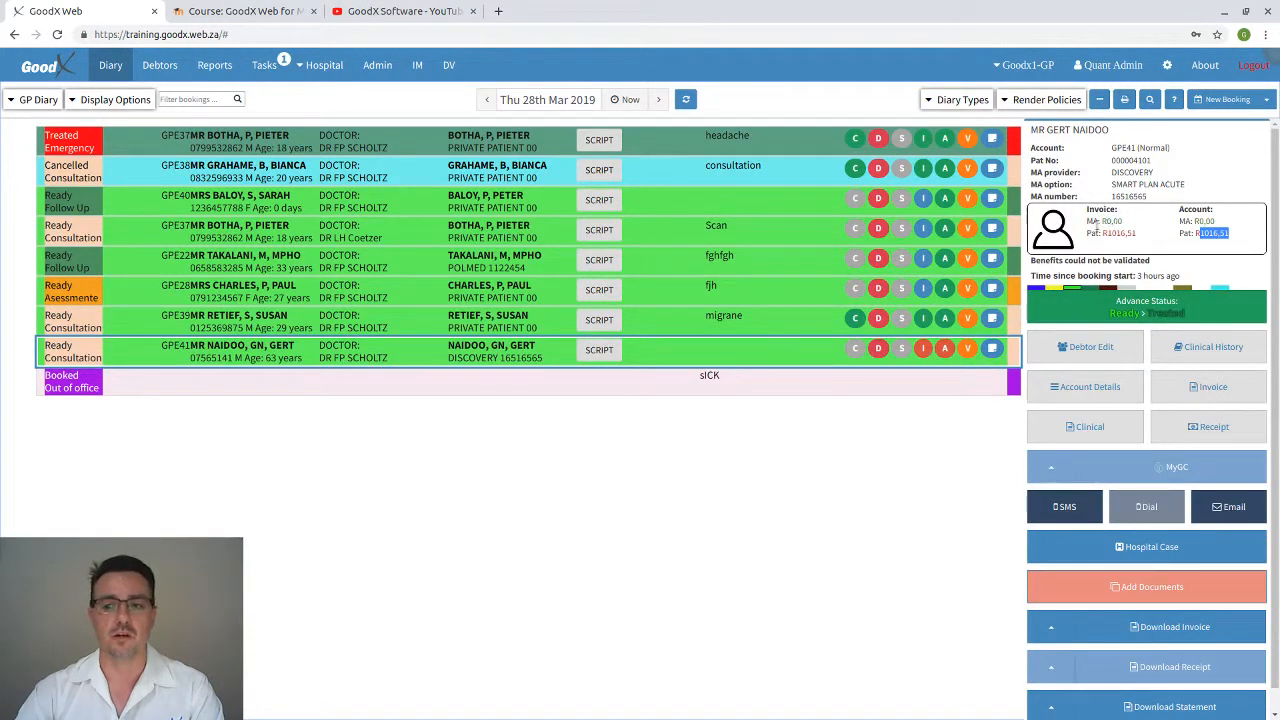
Compare the balances with those of the preceding migraine booking, recheck the invoiced patient's balance, and refresh the diary
click(712, 328)
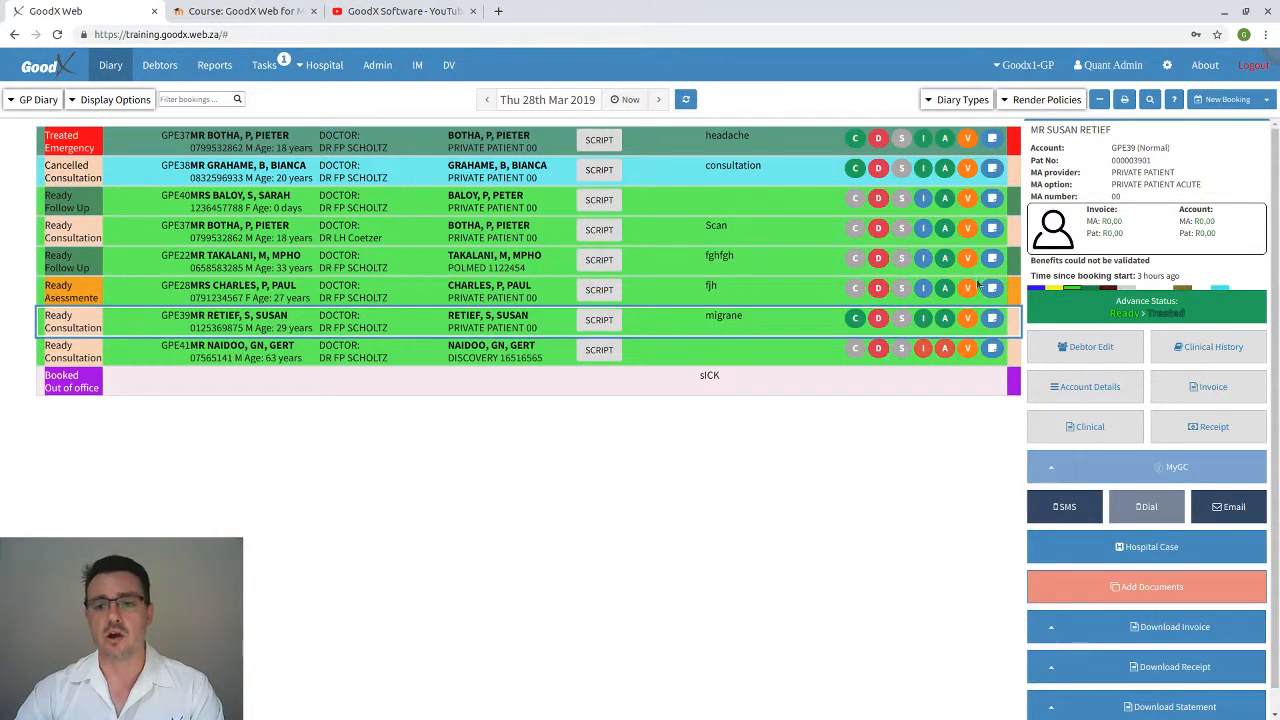
click(765, 353)
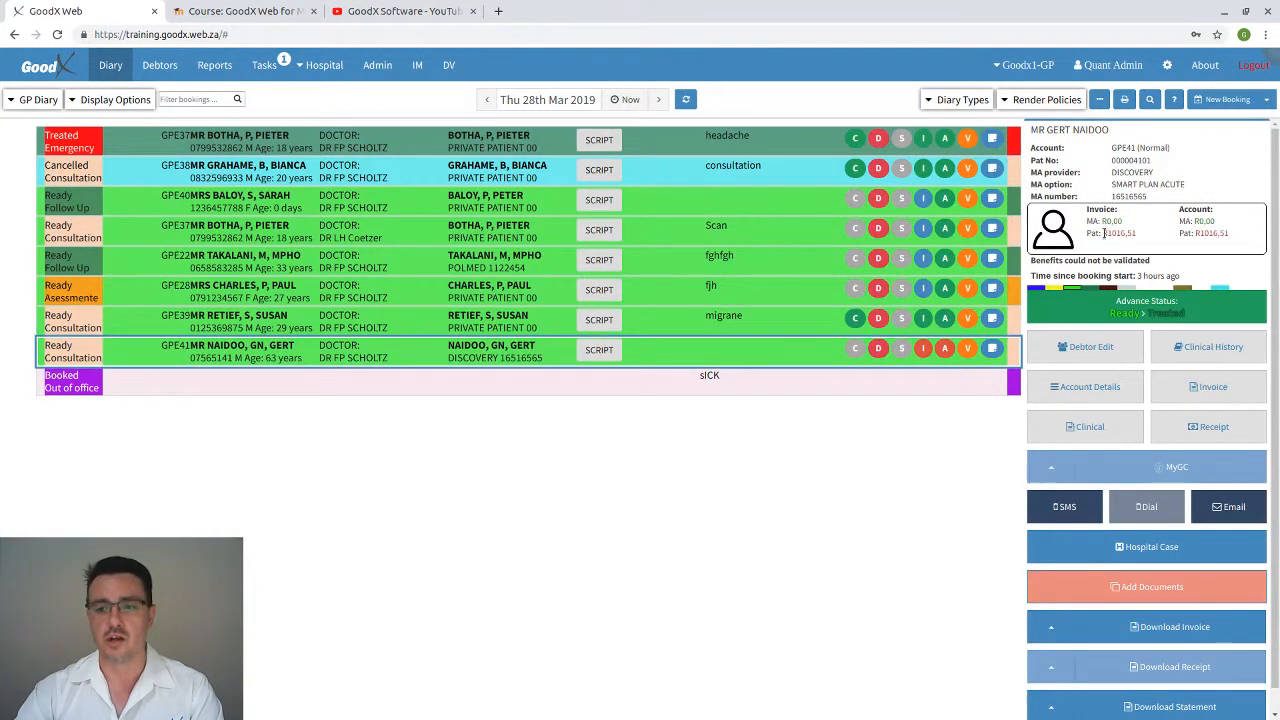
drag(1104, 233, 1145, 238)
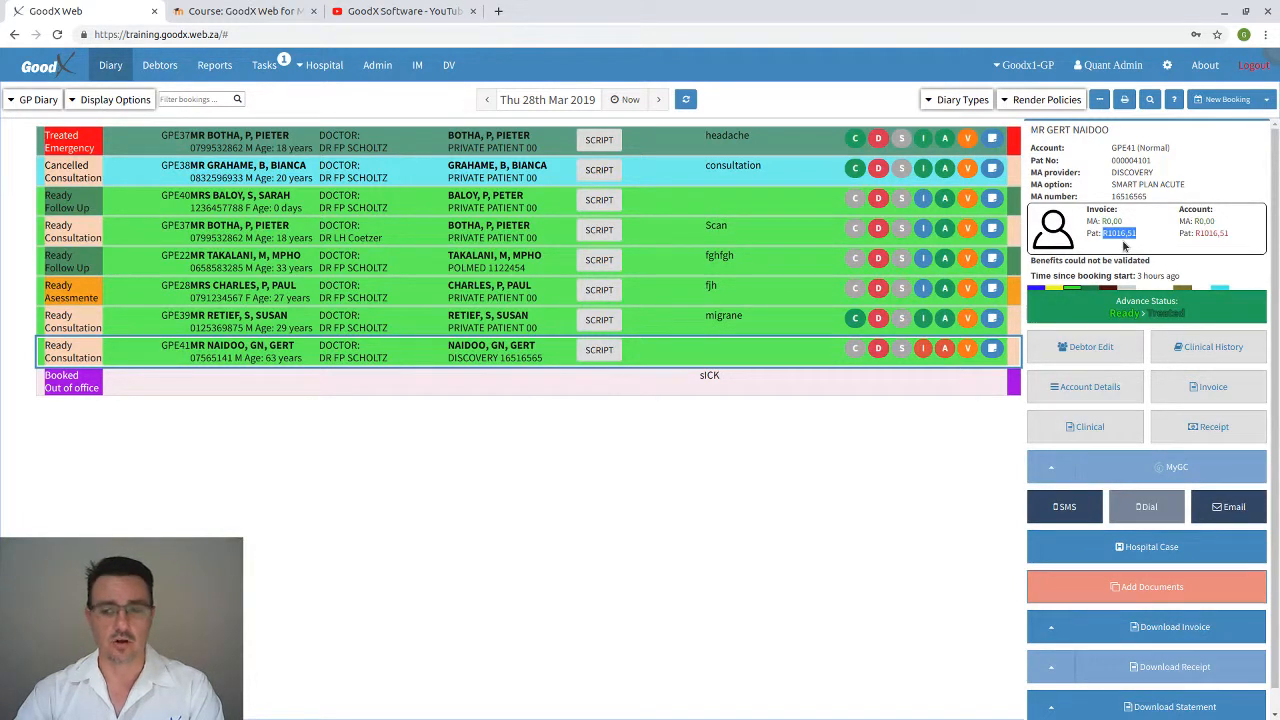
click(686, 101)
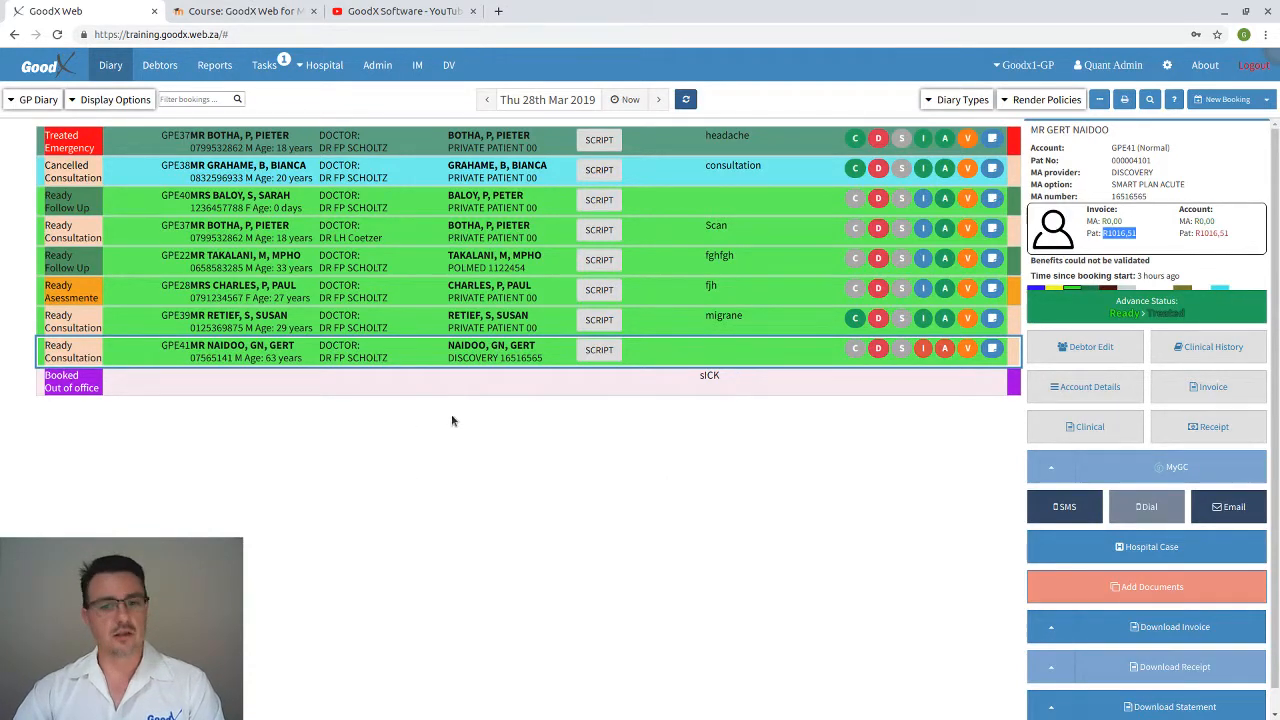
Create and save a Consultation booking for the existing debtor GPE33, found by searching for "s"
click(1228, 99)
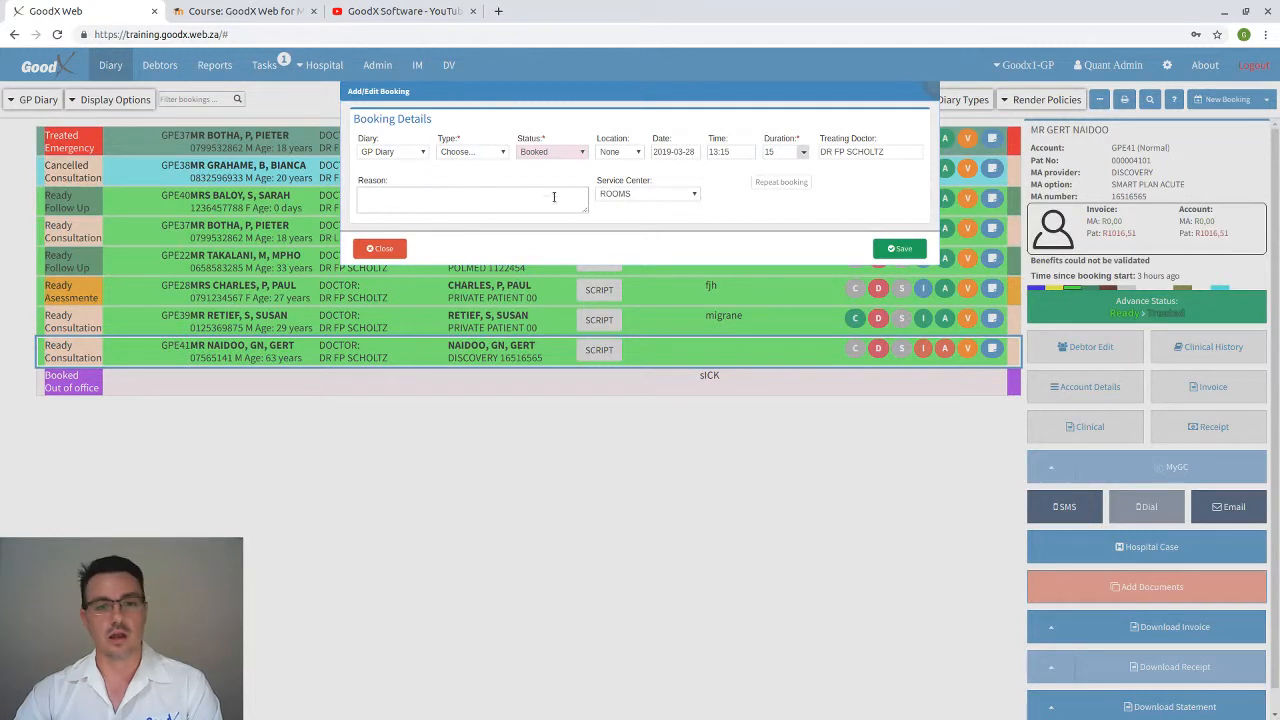
click(495, 152)
click(471, 193)
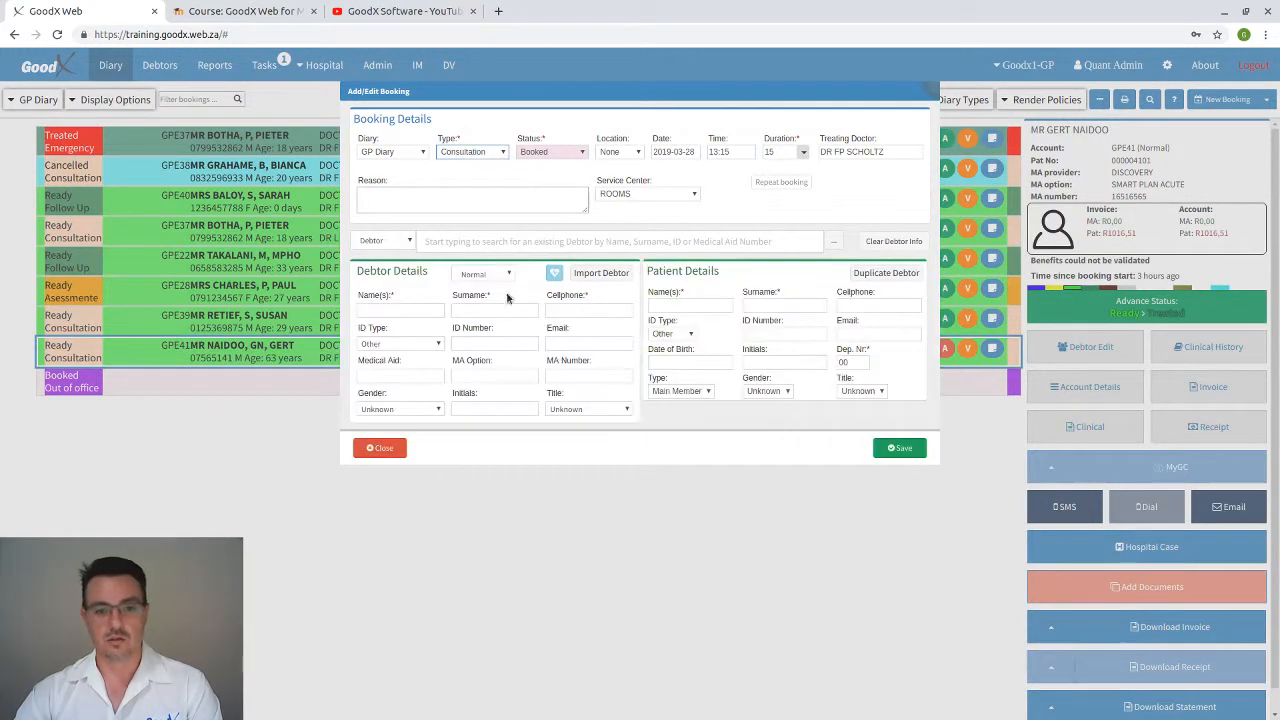
click(412, 311)
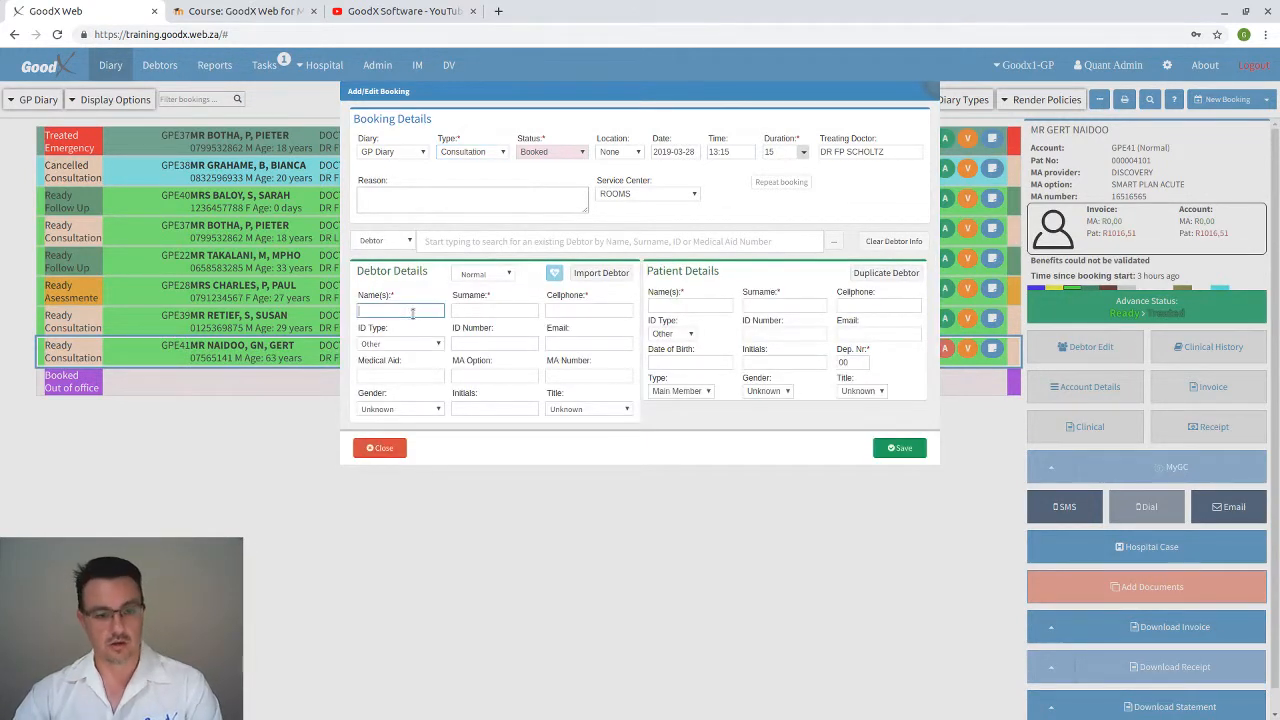
click(434, 241)
text(s)
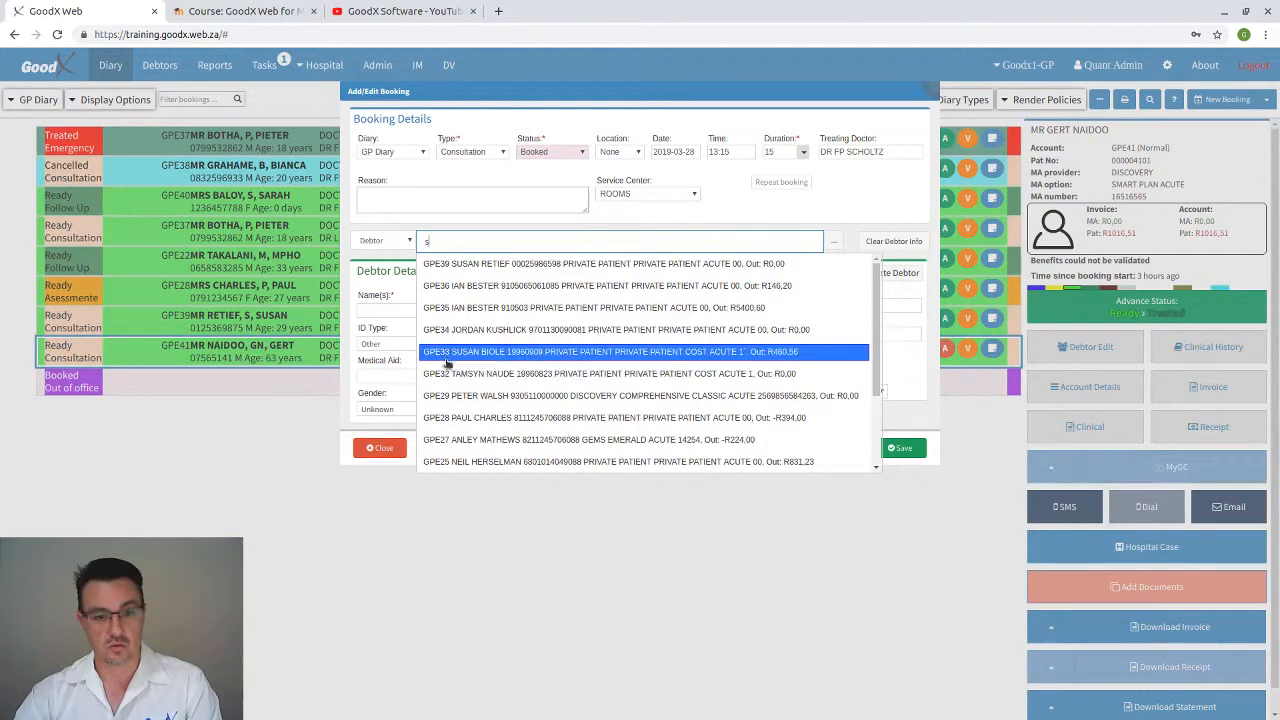
click(456, 355)
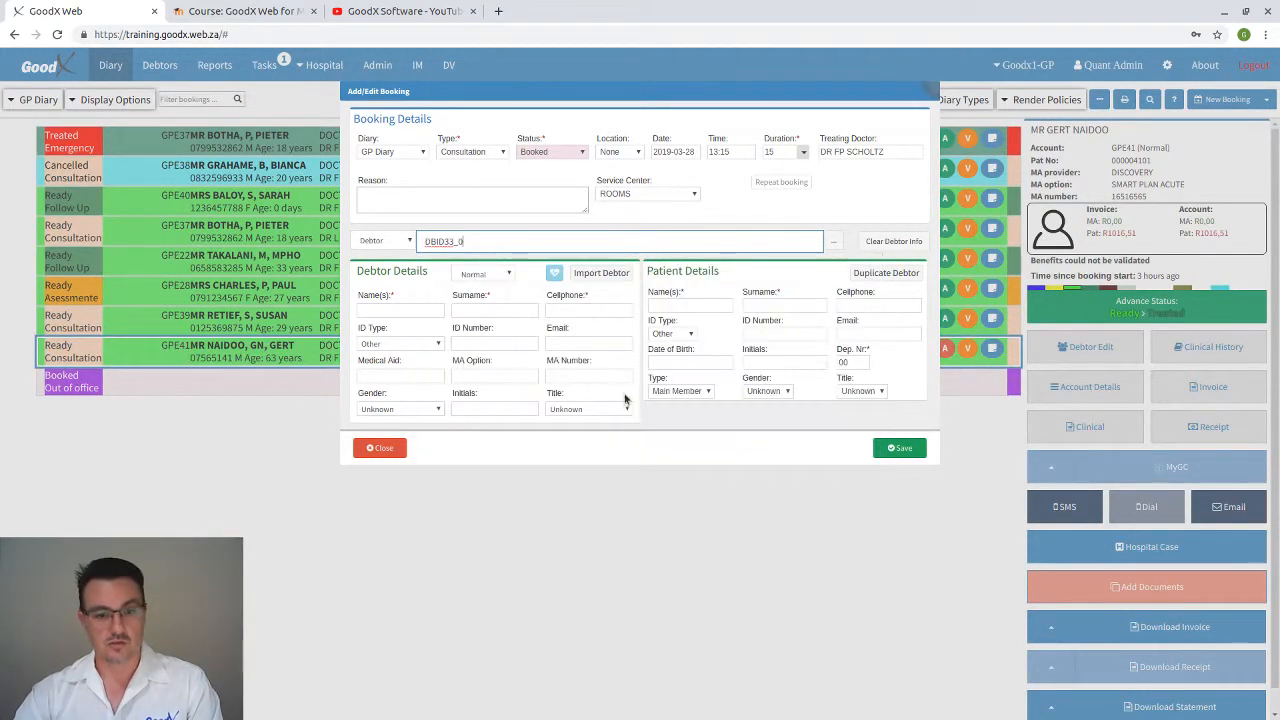
click(897, 447)
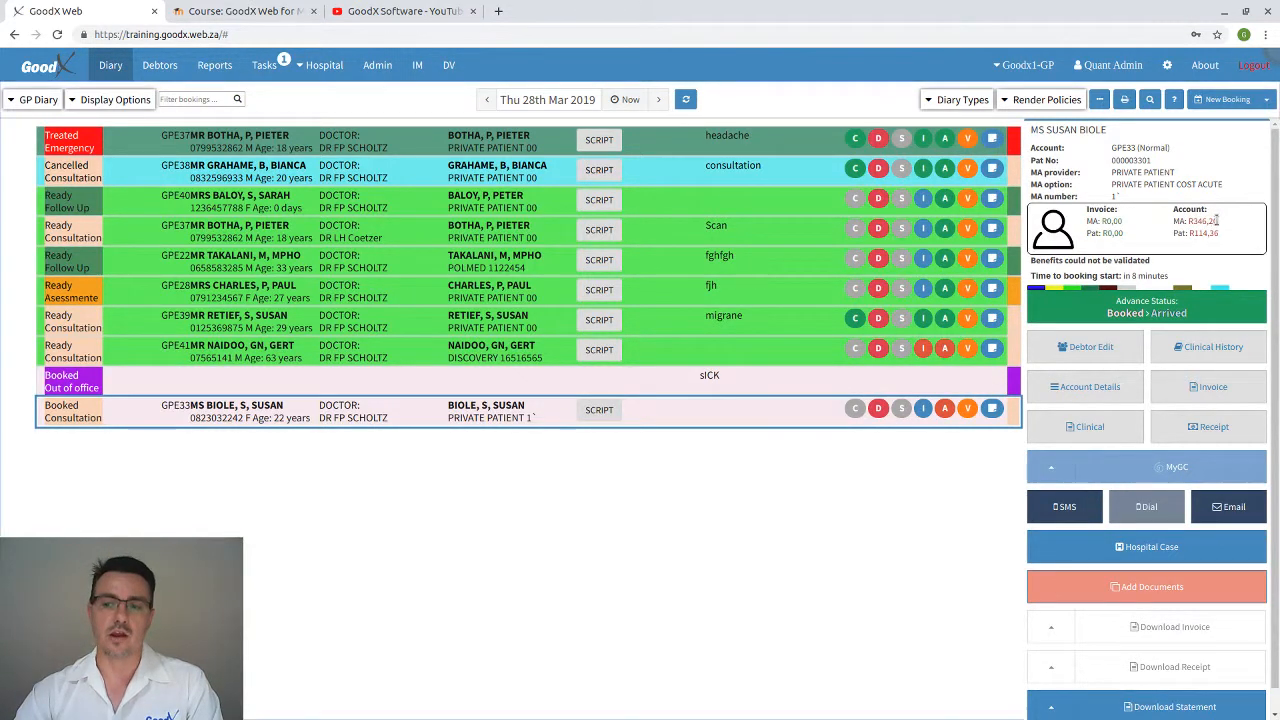
Check the new booking's outstanding account amounts and advance its status through Arrived to Ready
drag(1217, 221, 1172, 233)
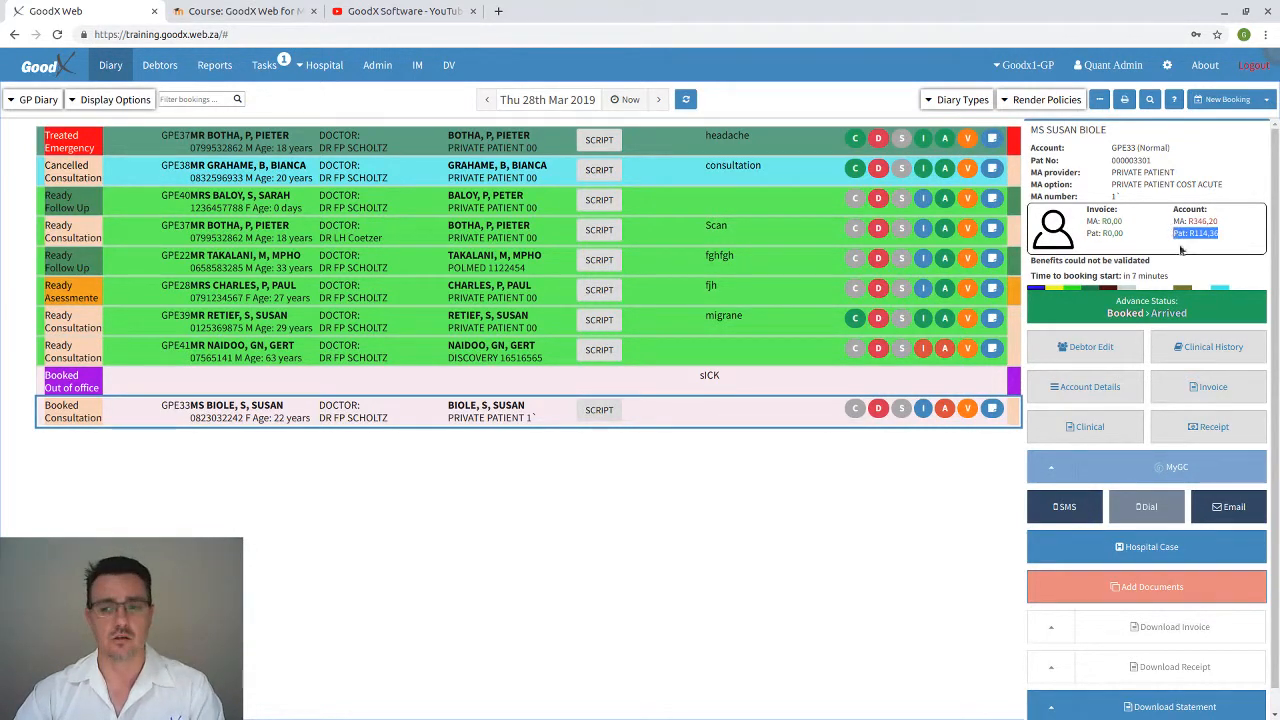
click(1121, 312)
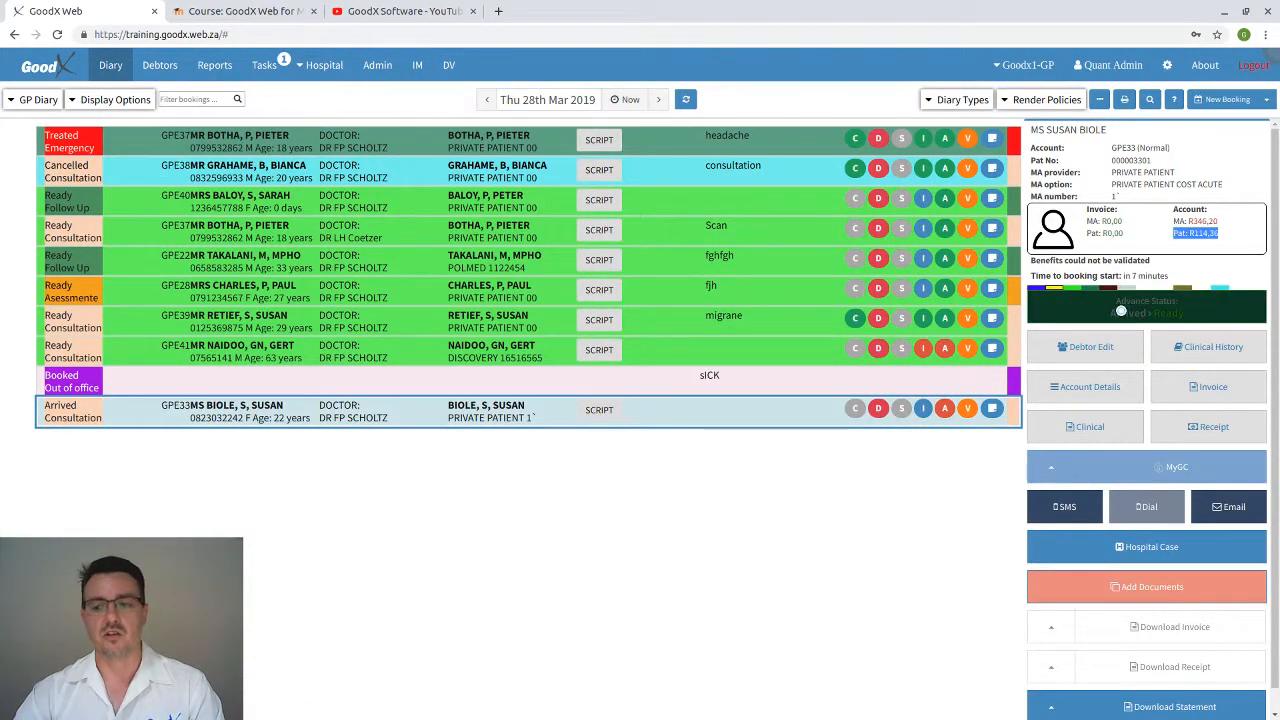
click(1121, 312)
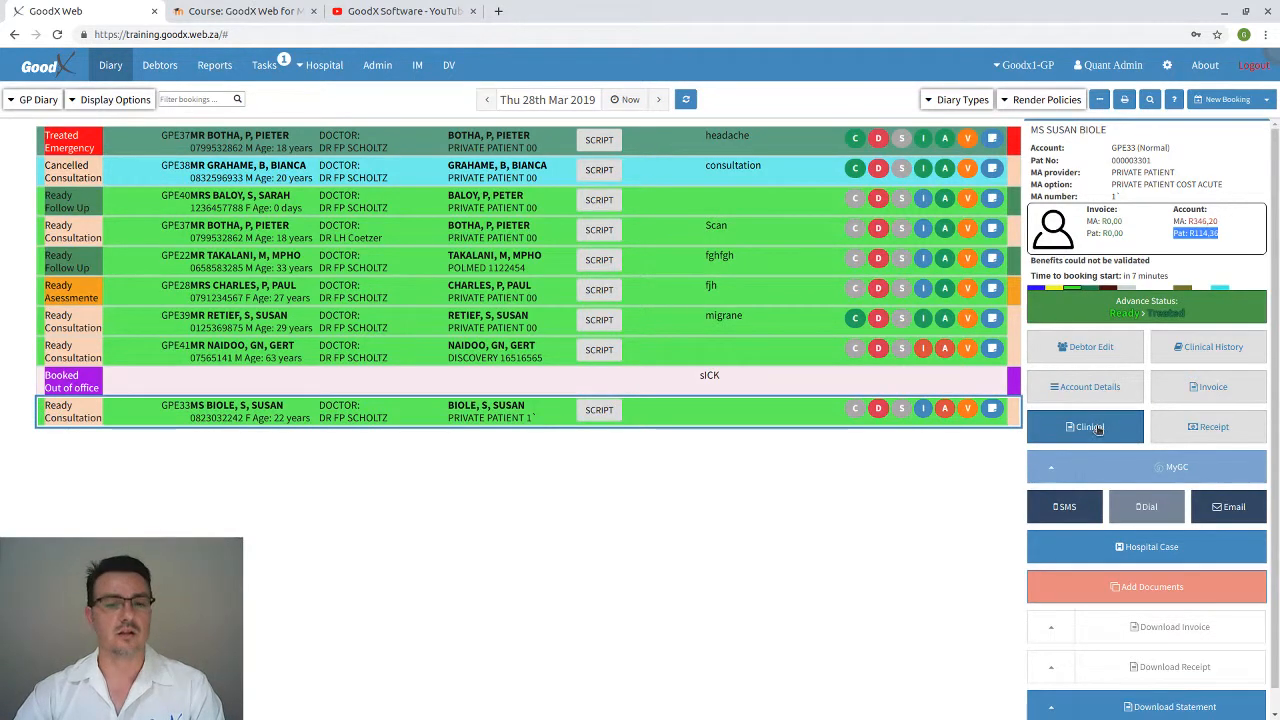
Open the new booking's invoice screen and delete the fifth line, the second one with code 0190
click(1104, 428)
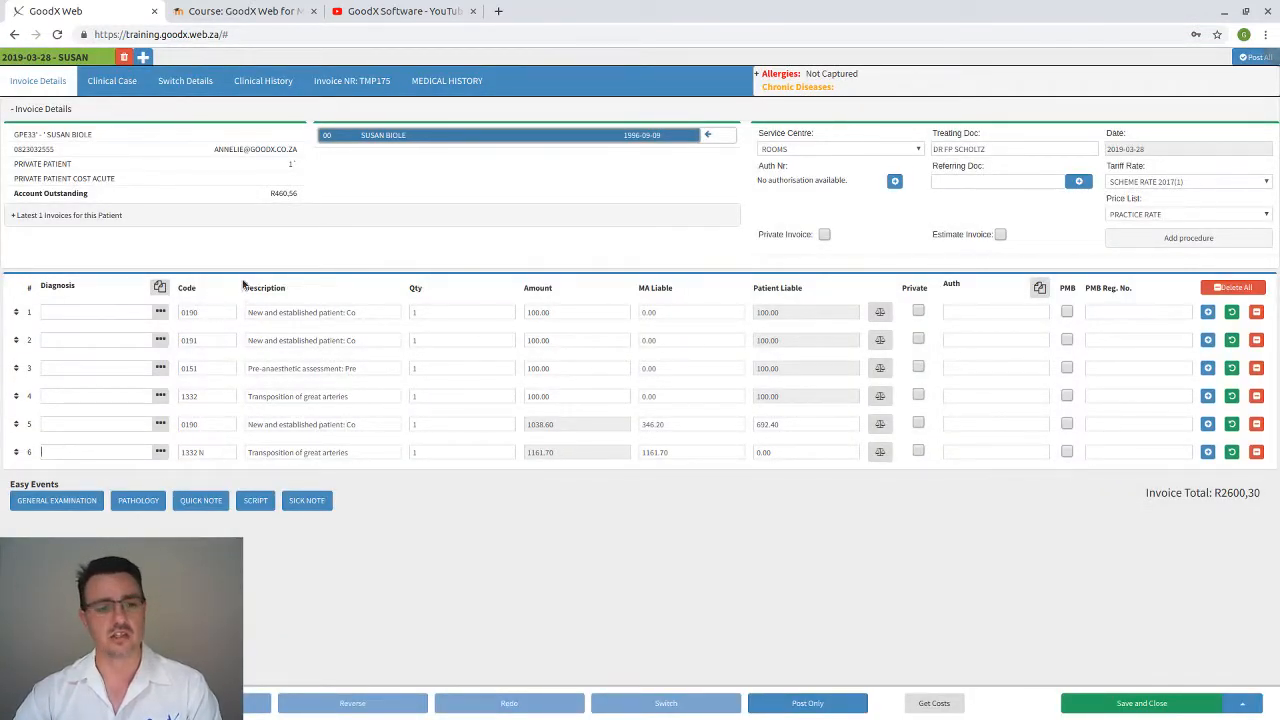
click(1257, 425)
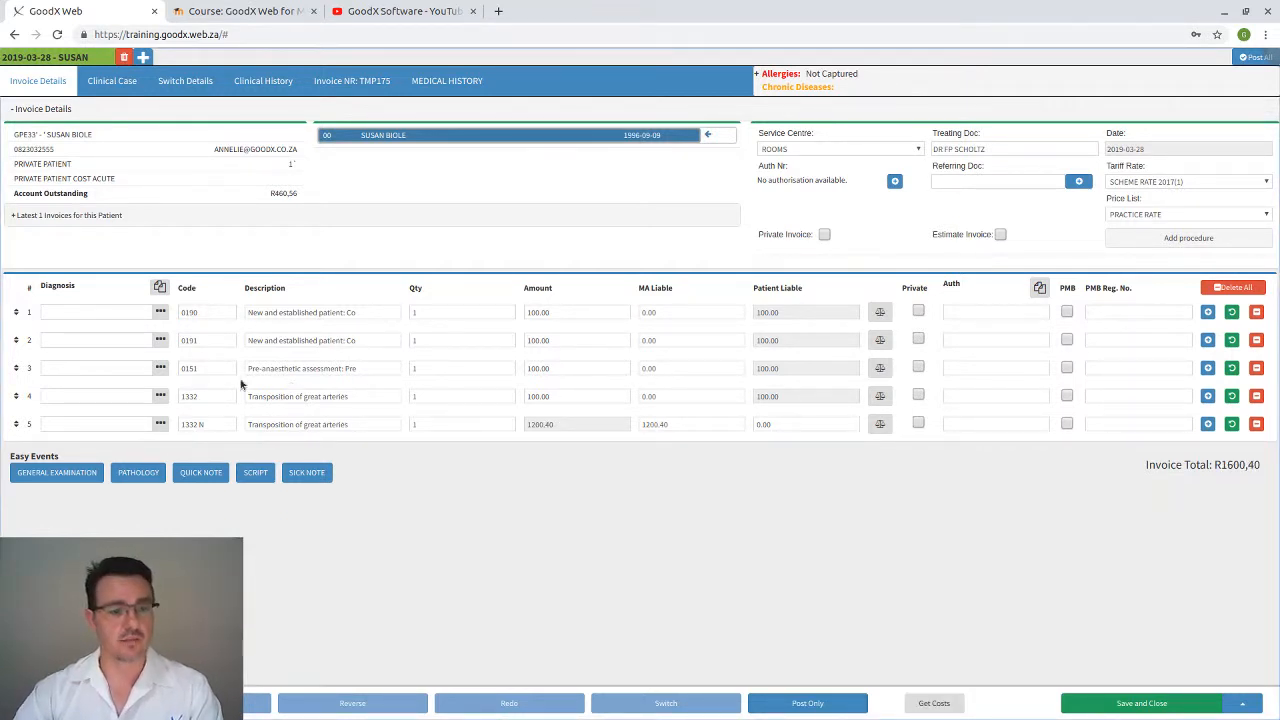
Expand the patient's latest invoices and examine the outstanding balance, invoice date and billed codes
click(16, 216)
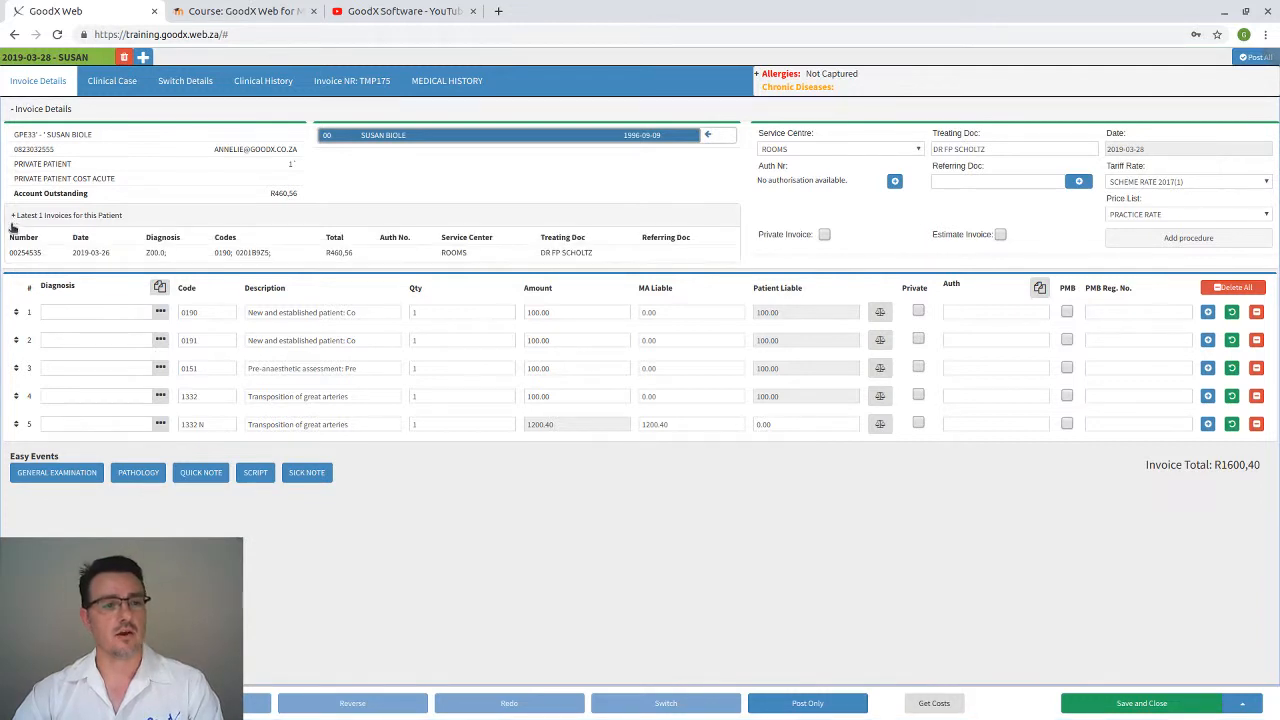
mouse_move(271, 193)
mouse_down()
mouse_move(303, 198)
mouse_move(292, 195)
mouse_up()
click(301, 197)
click(301, 196)
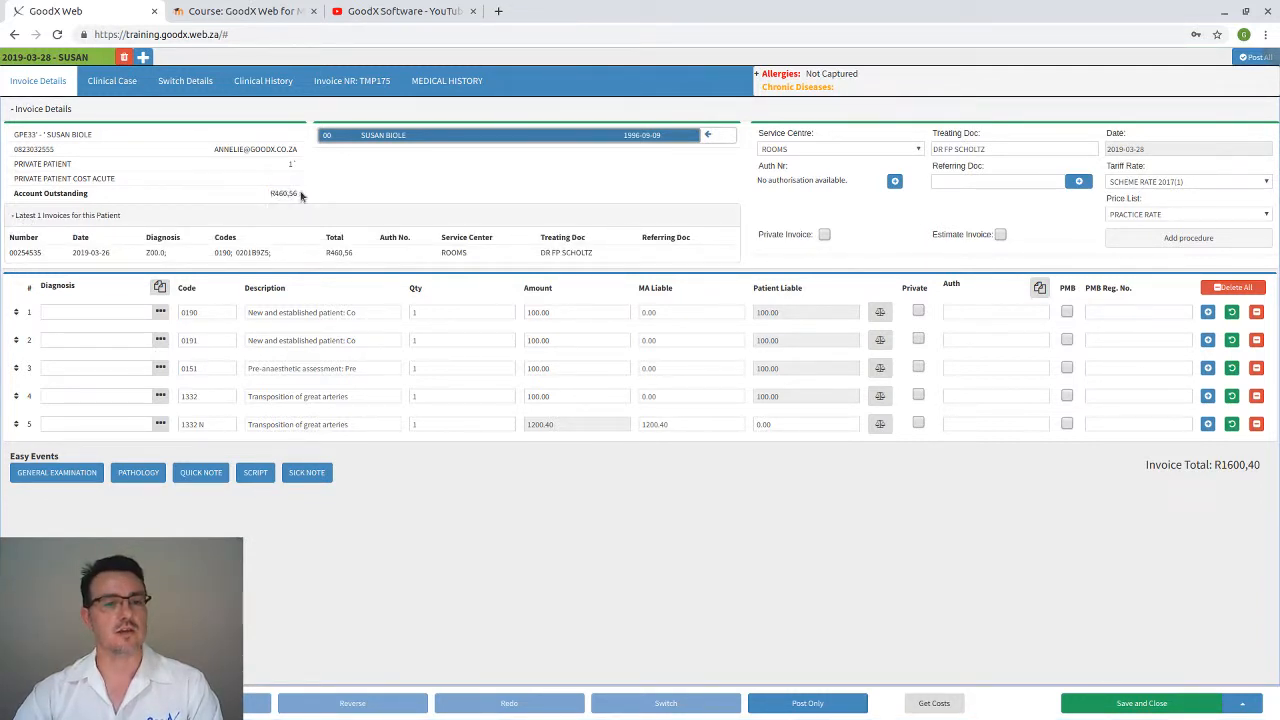
drag(71, 252, 114, 253)
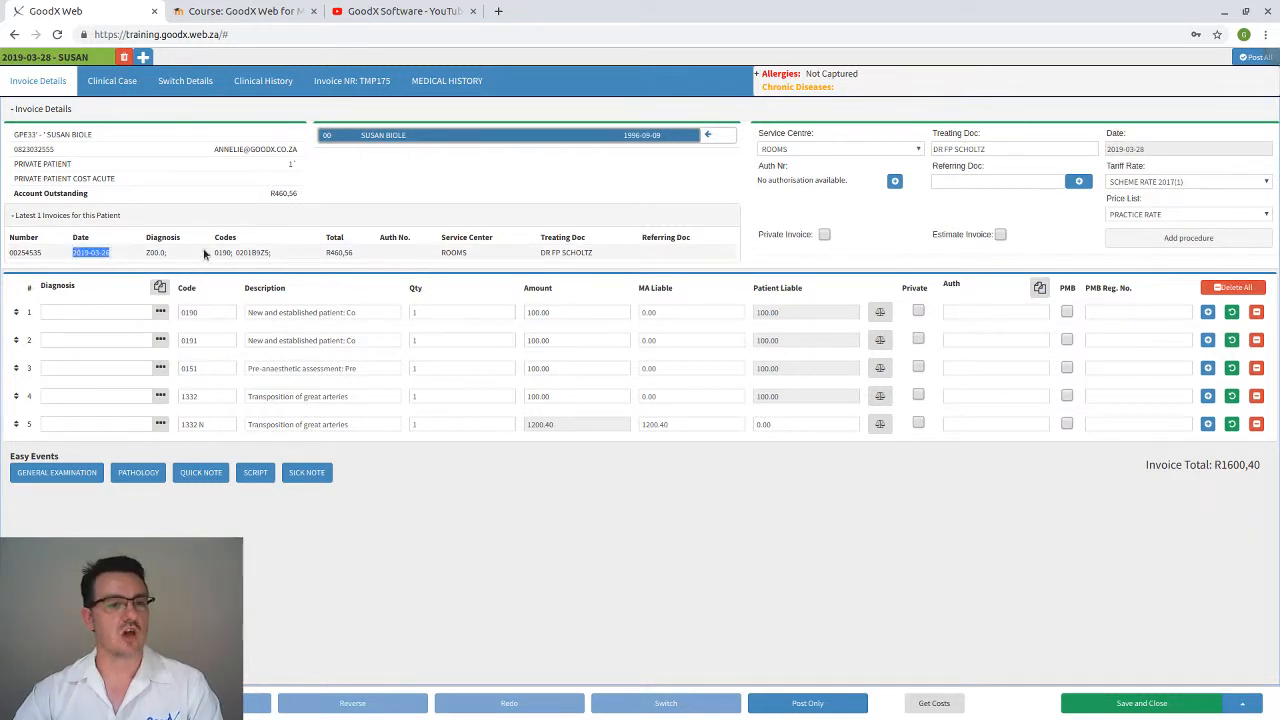
drag(213, 252, 308, 258)
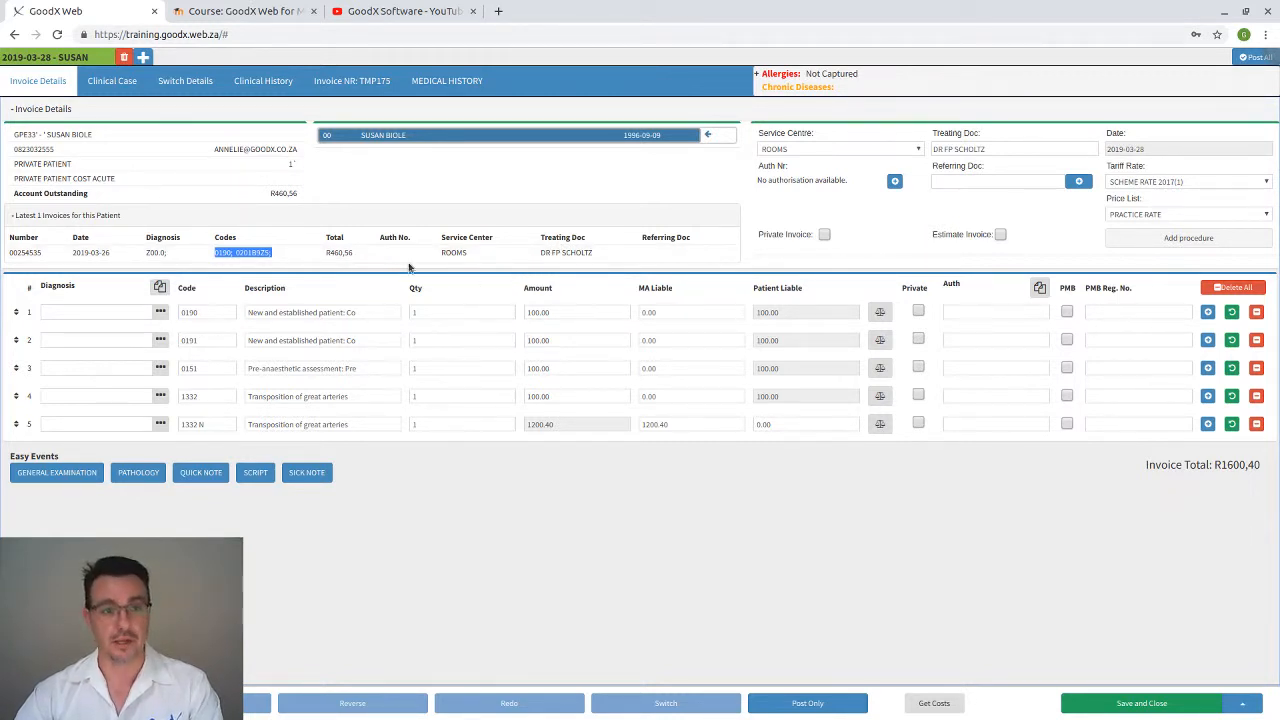
View the patient's clinical history and open the clinical case screen
click(263, 88)
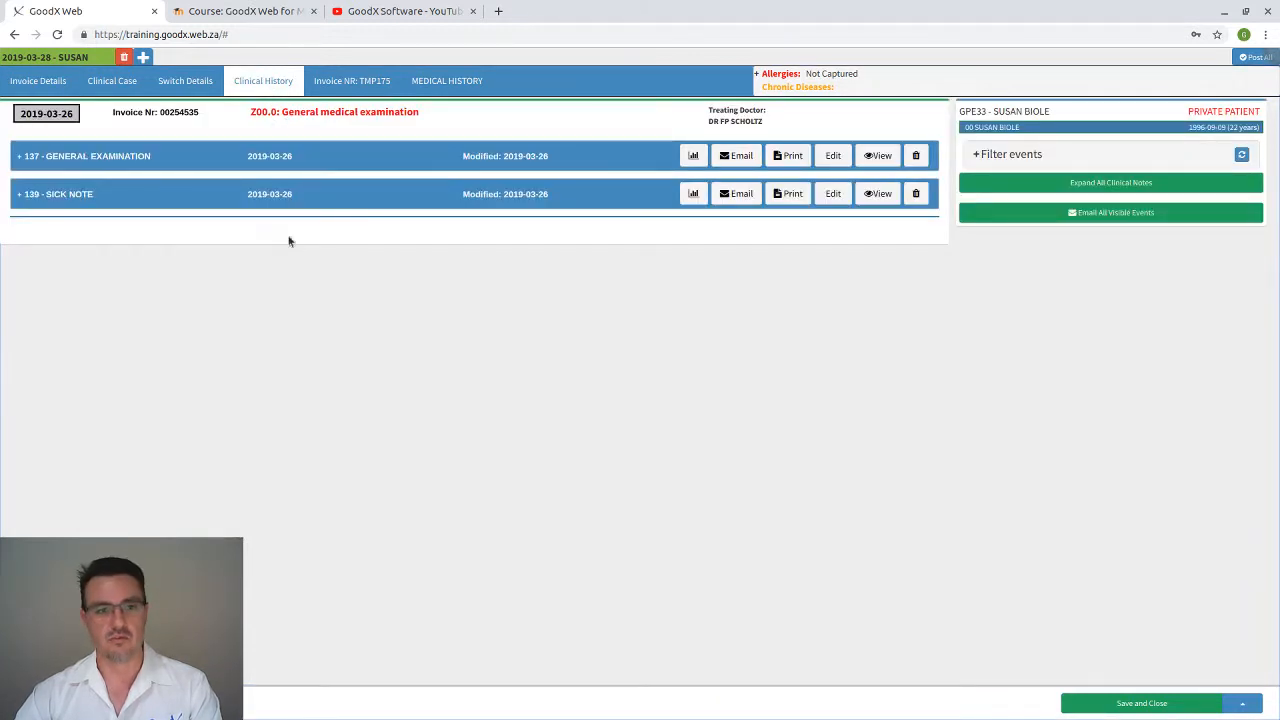
click(122, 88)
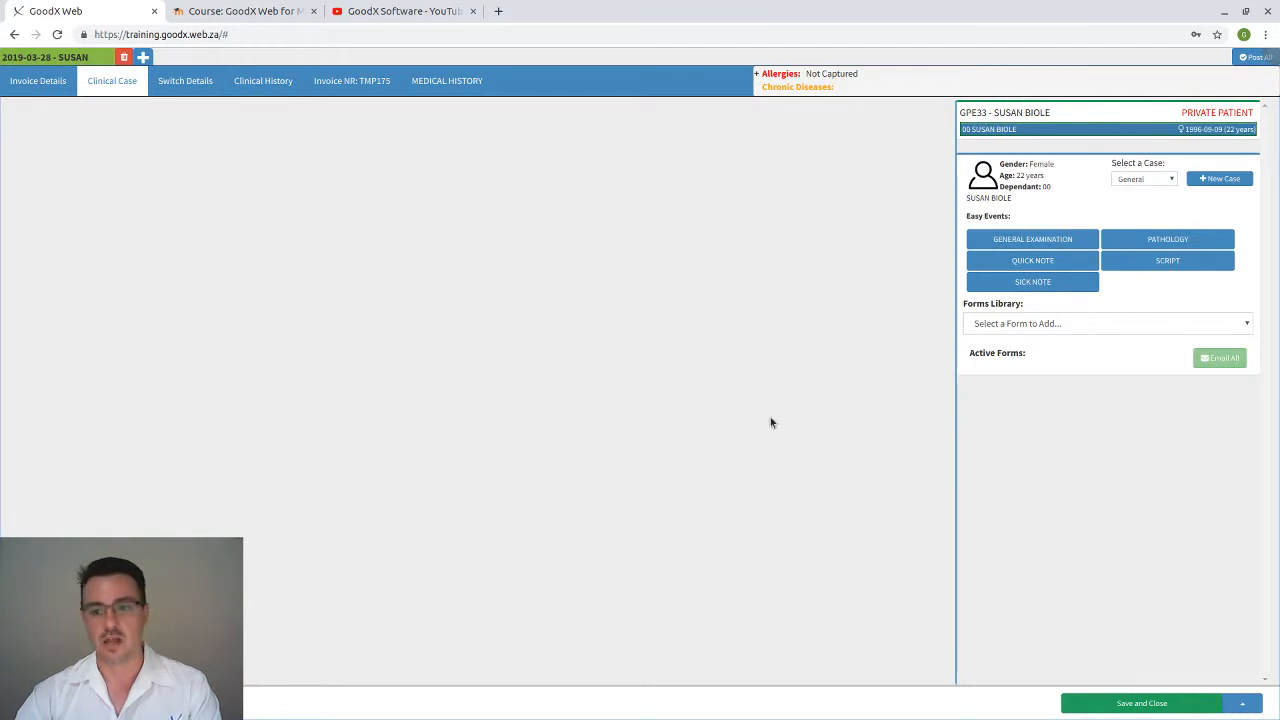
Return to the invoice details, set the first line's diagnosis to J20.9, Acute bronchitis, unspecified, and copy it to all lines
click(48, 87)
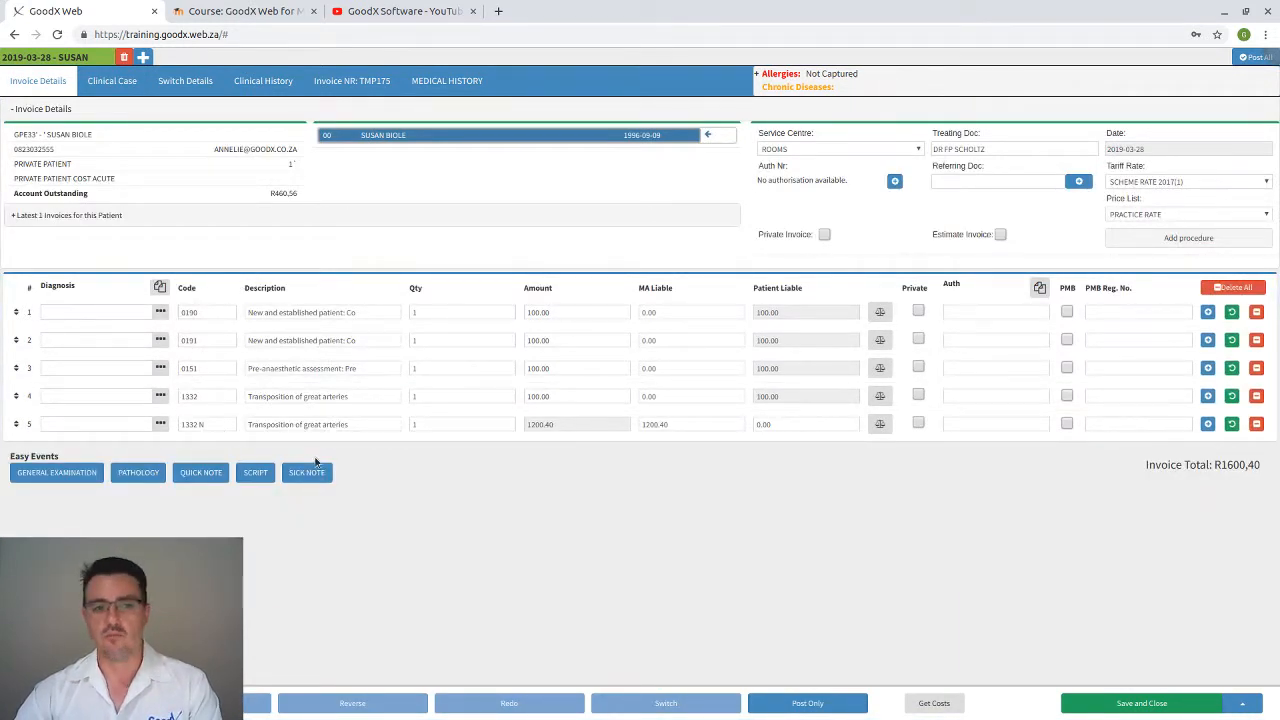
click(60, 312)
text(j20.)
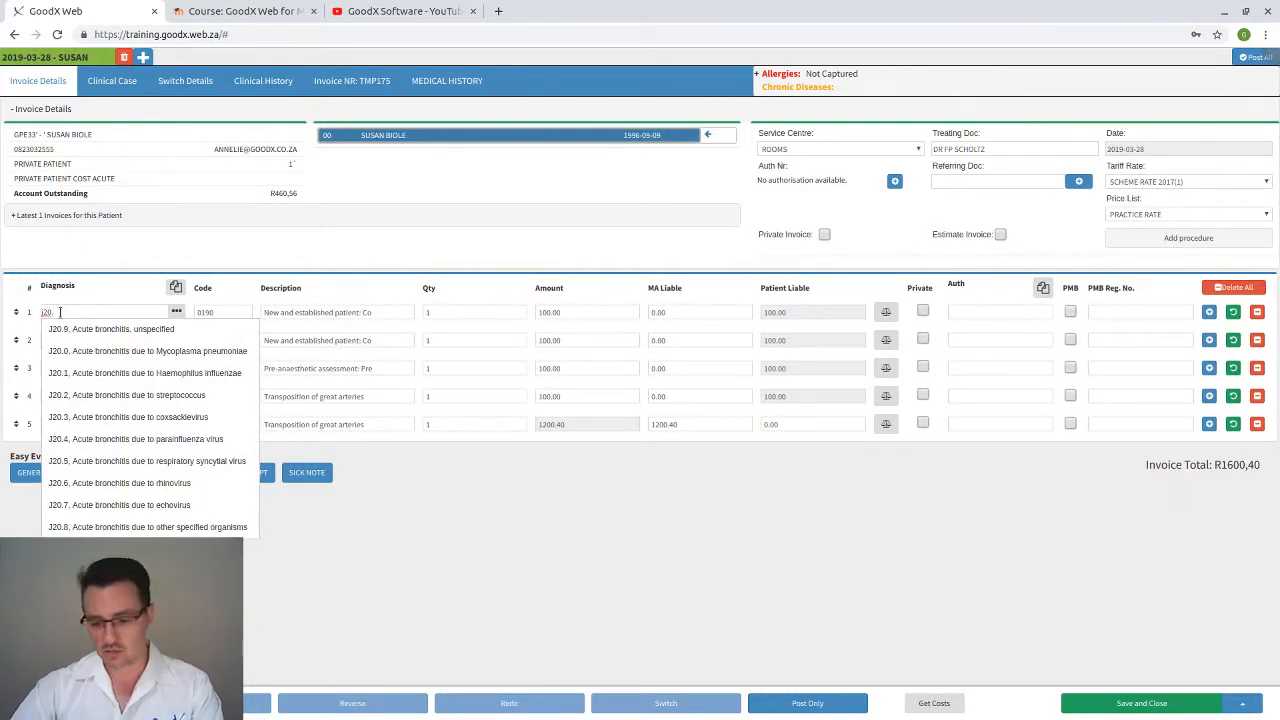
text(9)
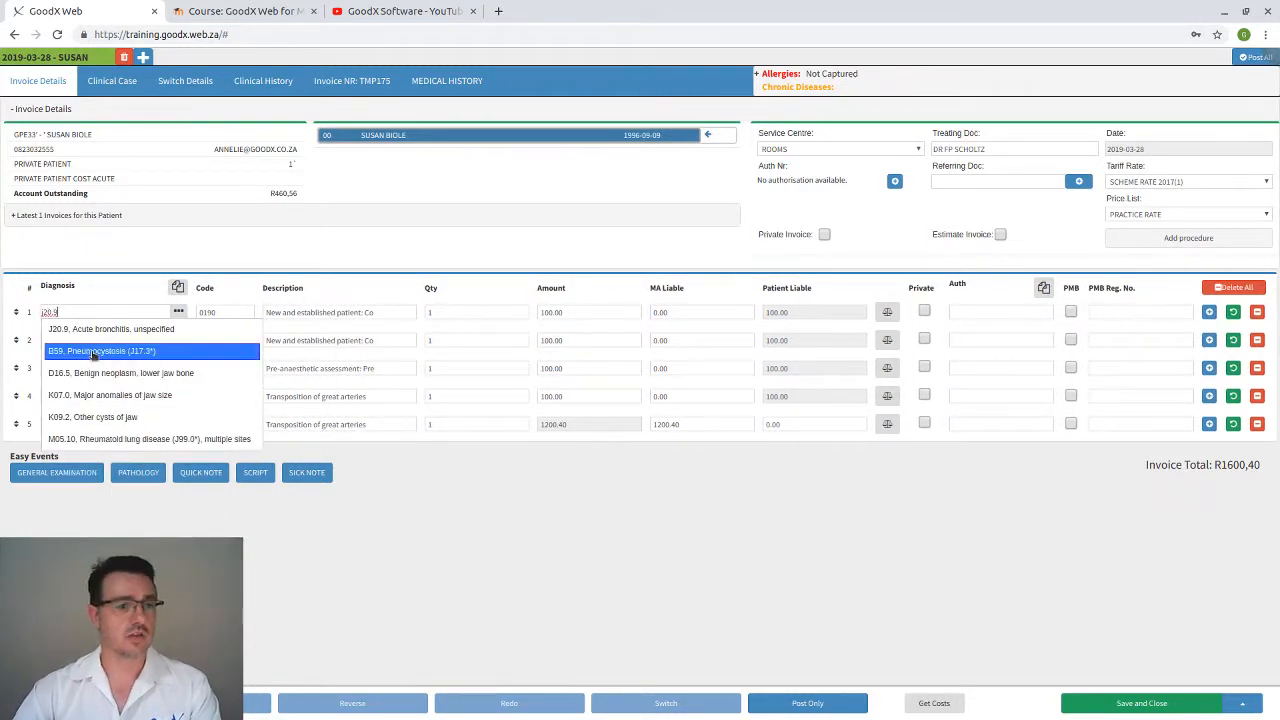
click(100, 330)
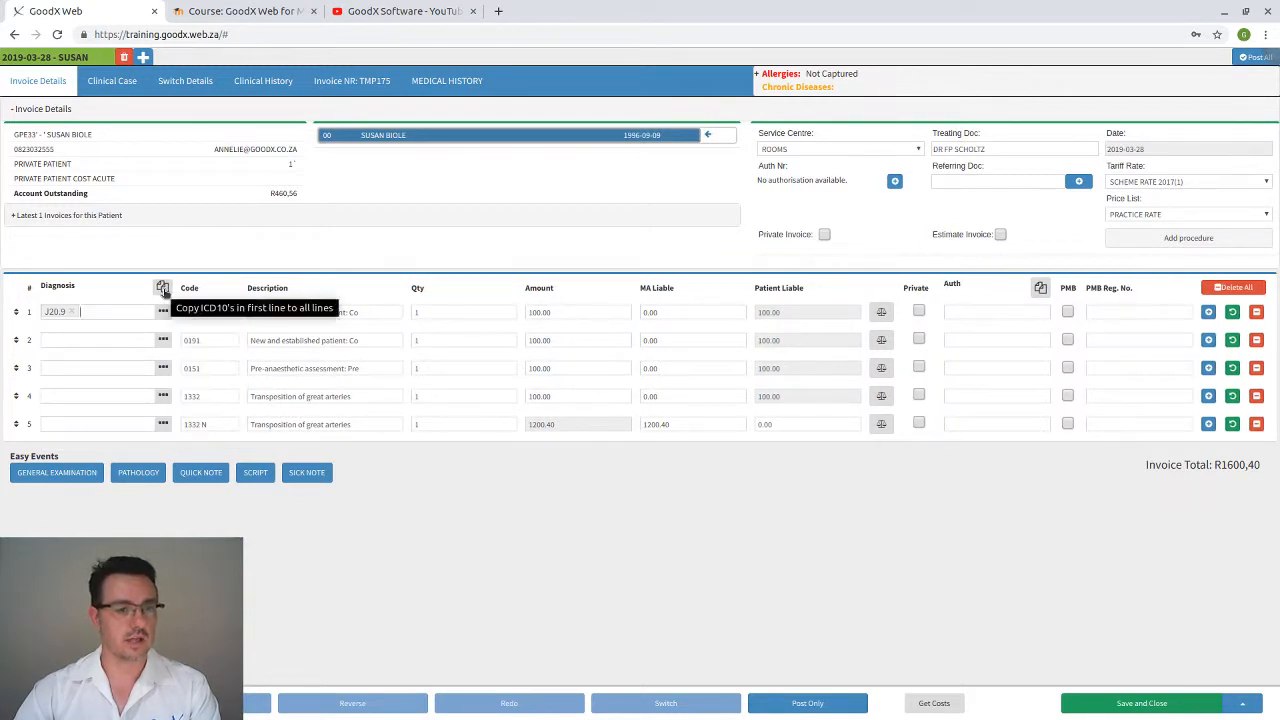
click(165, 289)
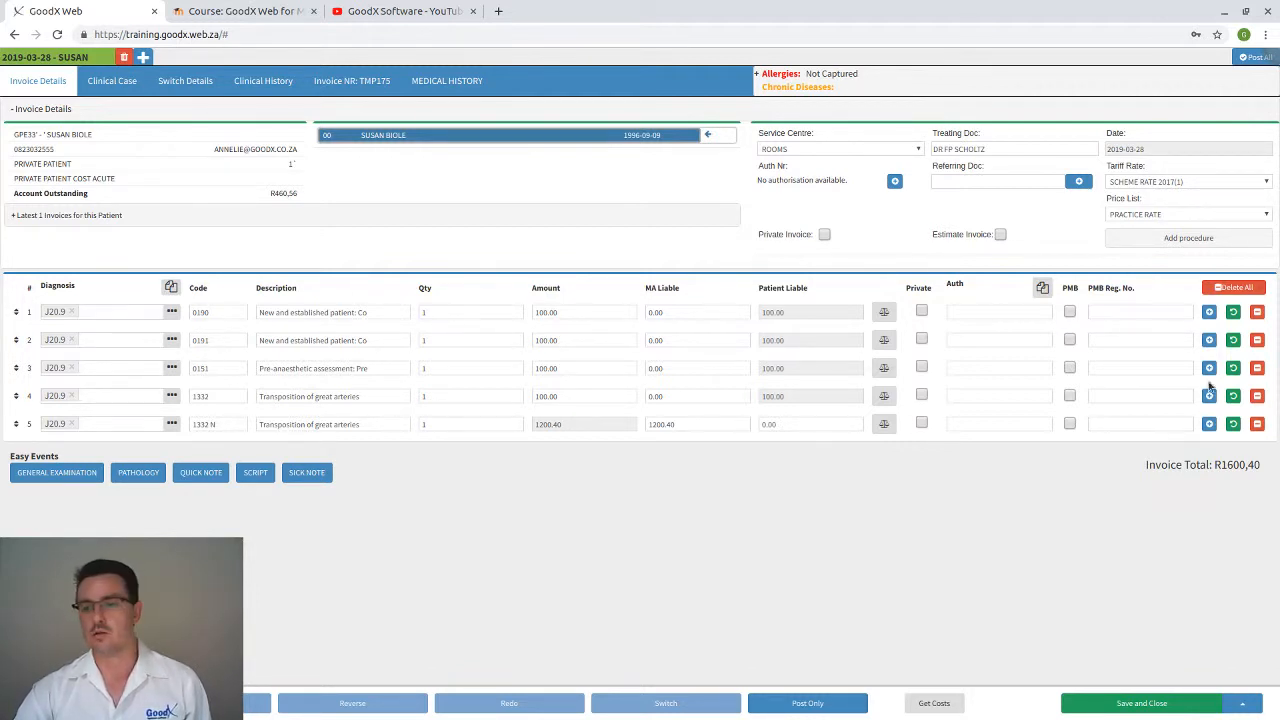
Delete the invoice lines with codes 0191 and 1332 N
click(1257, 340)
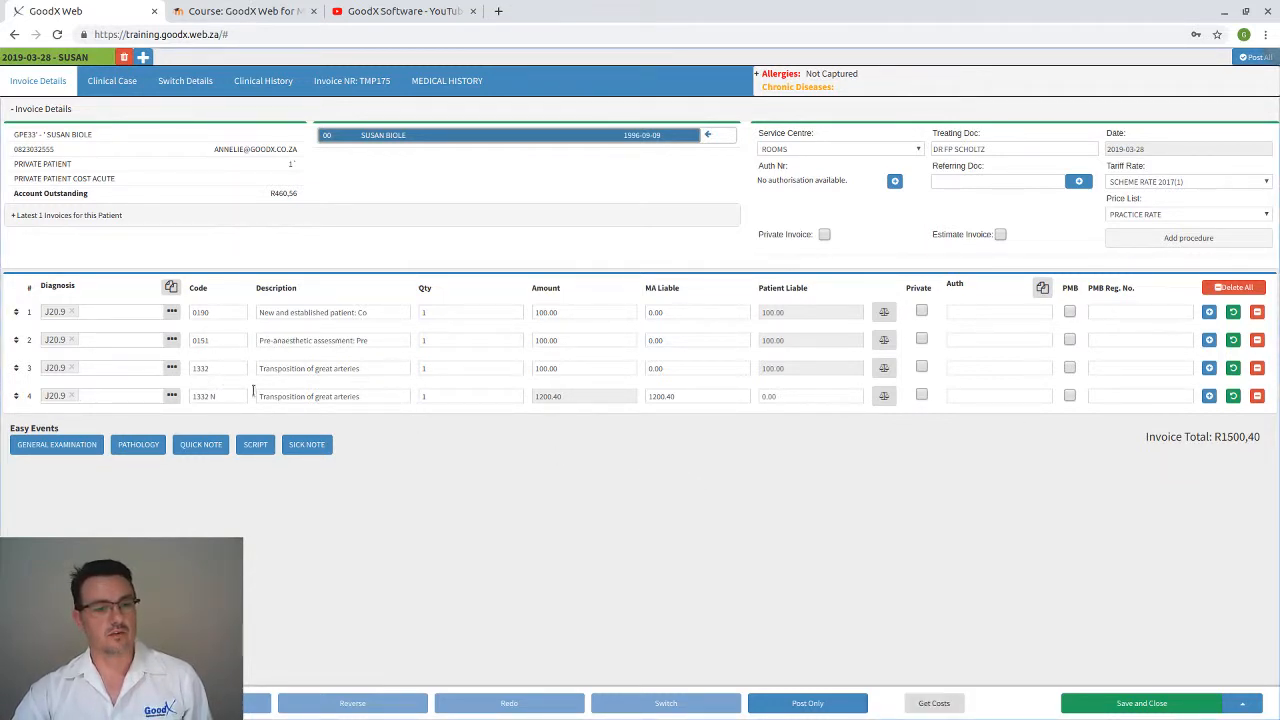
click(1257, 396)
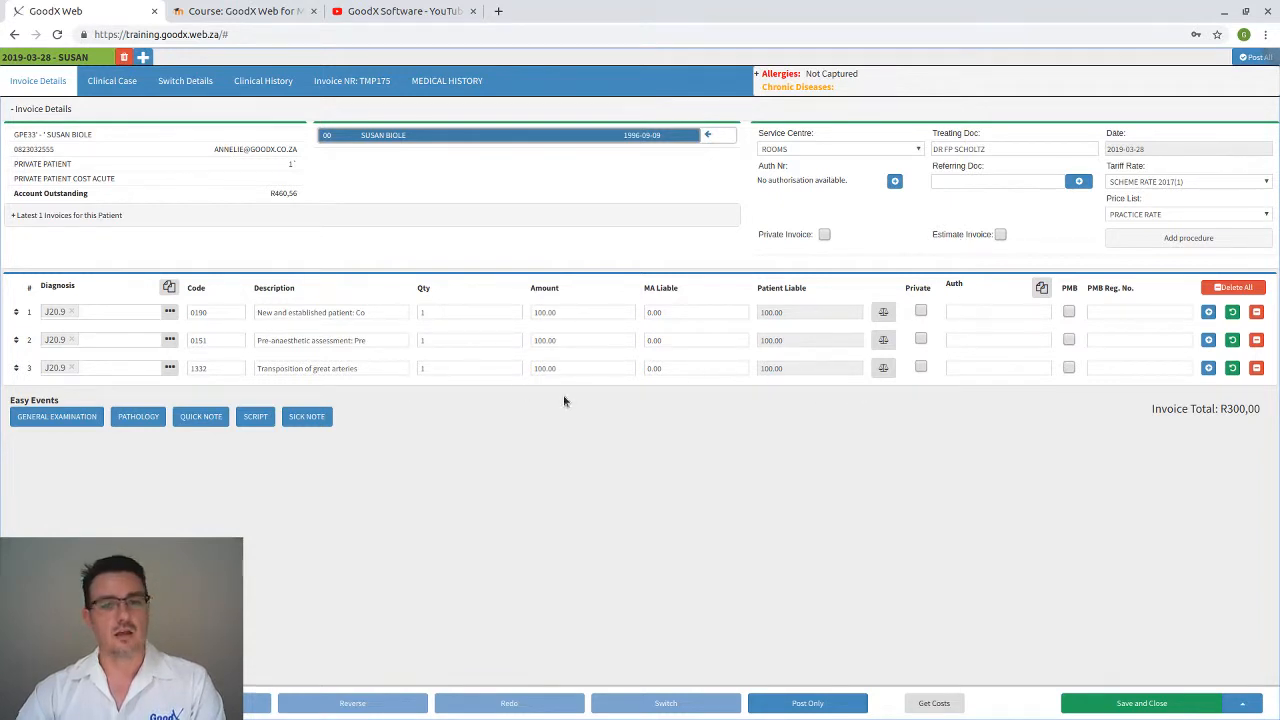
Add a fourth invoice line for the NEEDLE 18G item, code 02017SC4, found by searching "needle", with a quantity of 1
click(1208, 368)
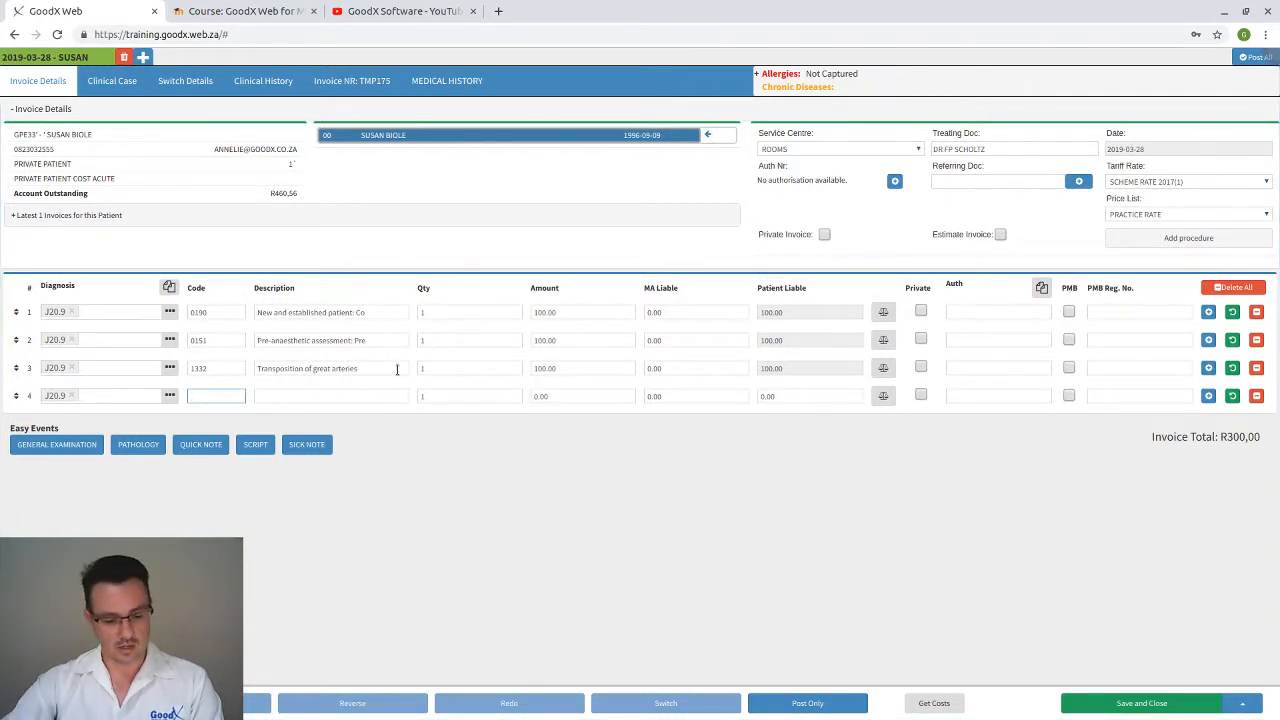
text(nee)
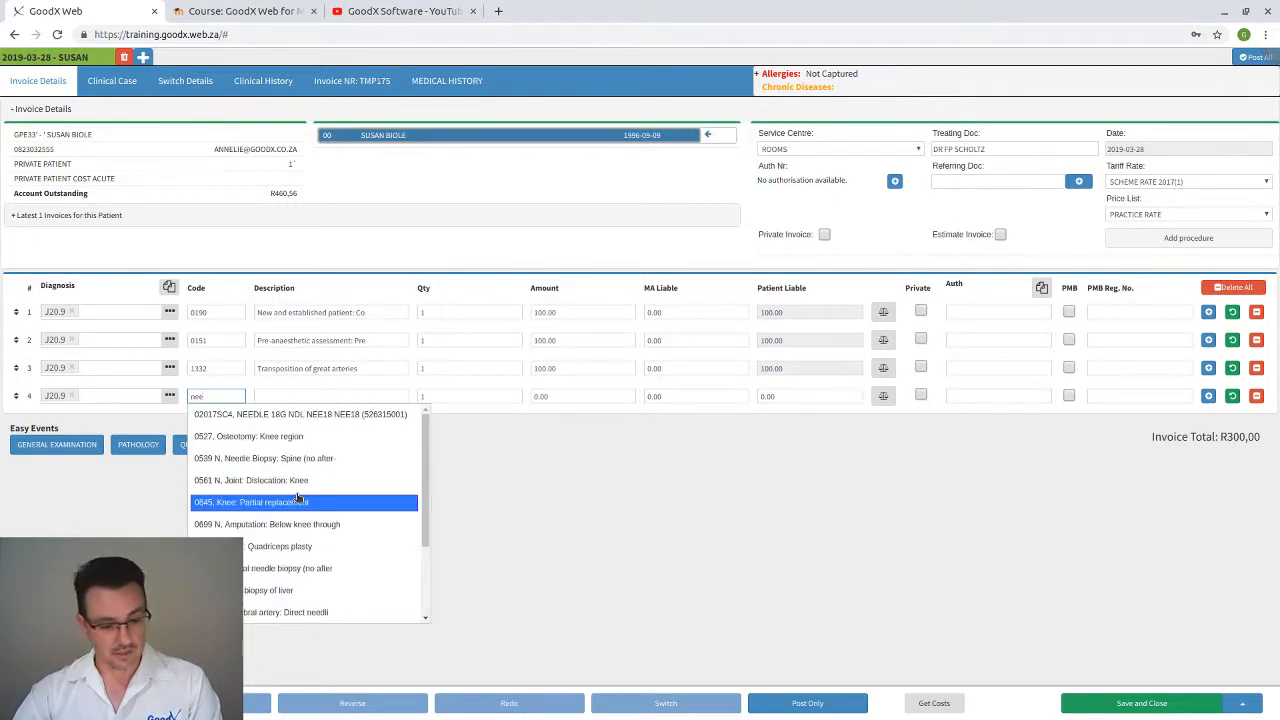
text(dle)
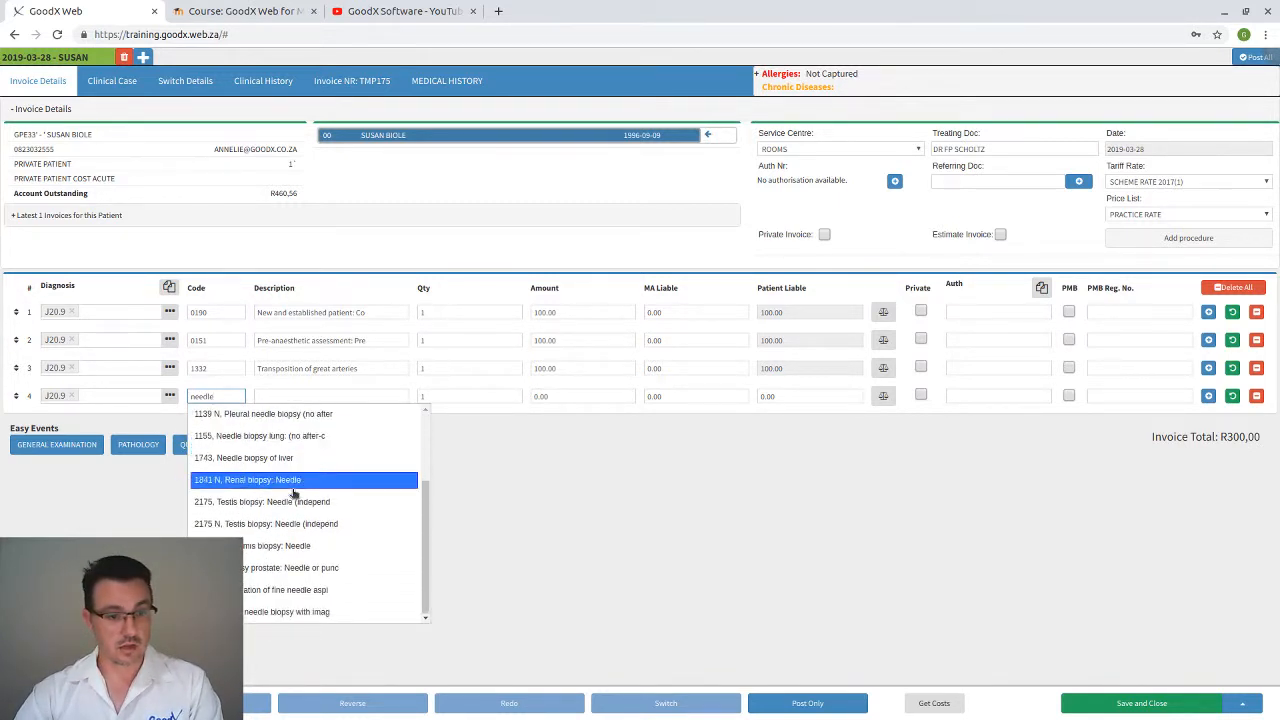
scroll(295, 492, up, 3)
click(304, 416)
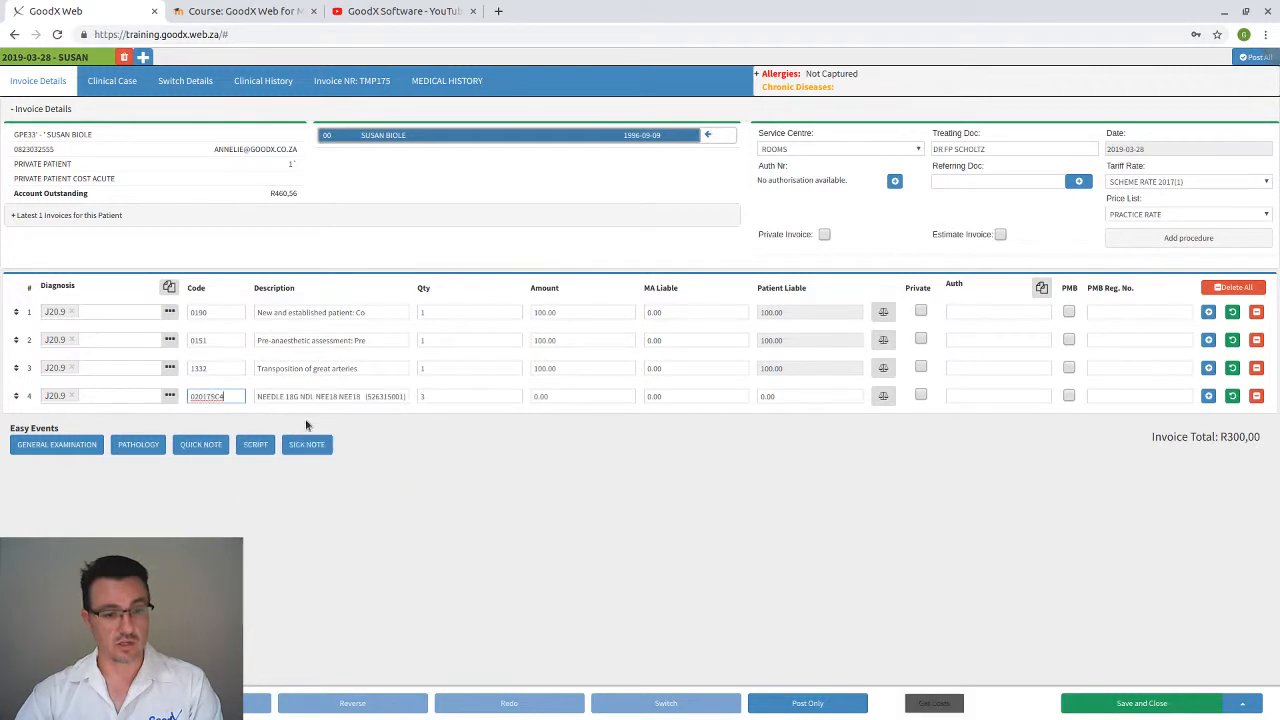
click(443, 396)
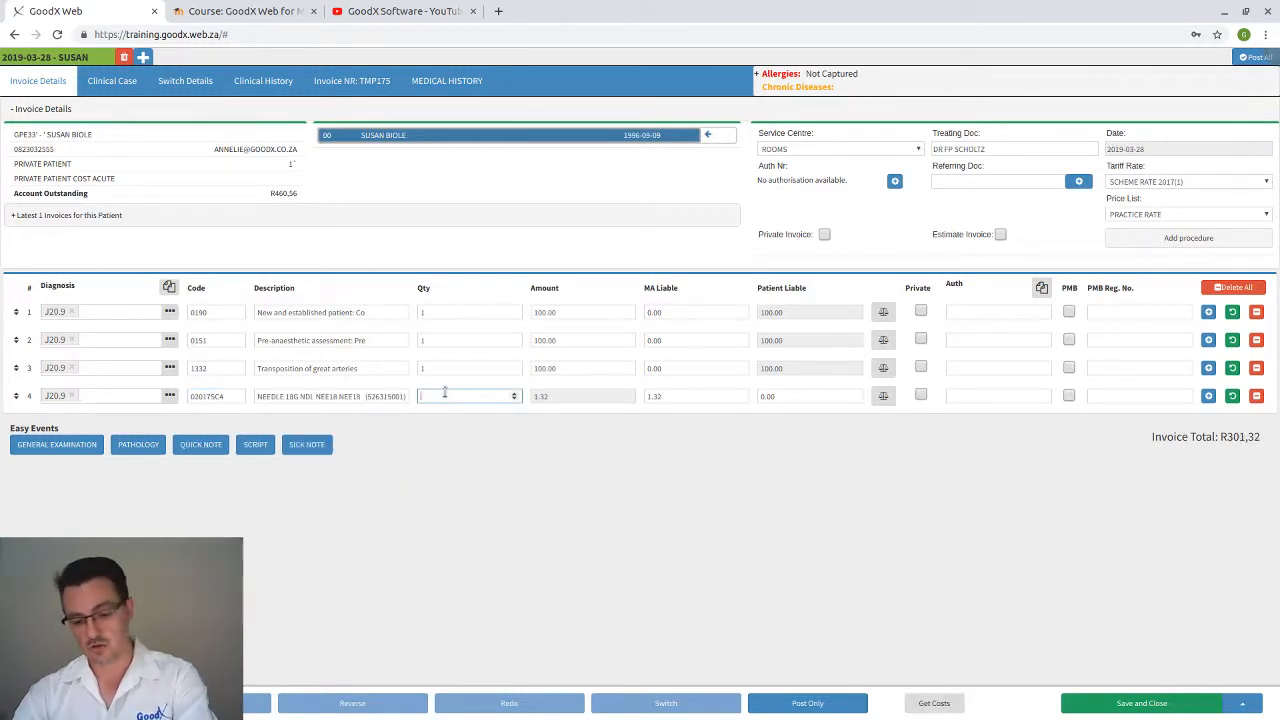
key(BackSpace)
text(1)
key(Tab)
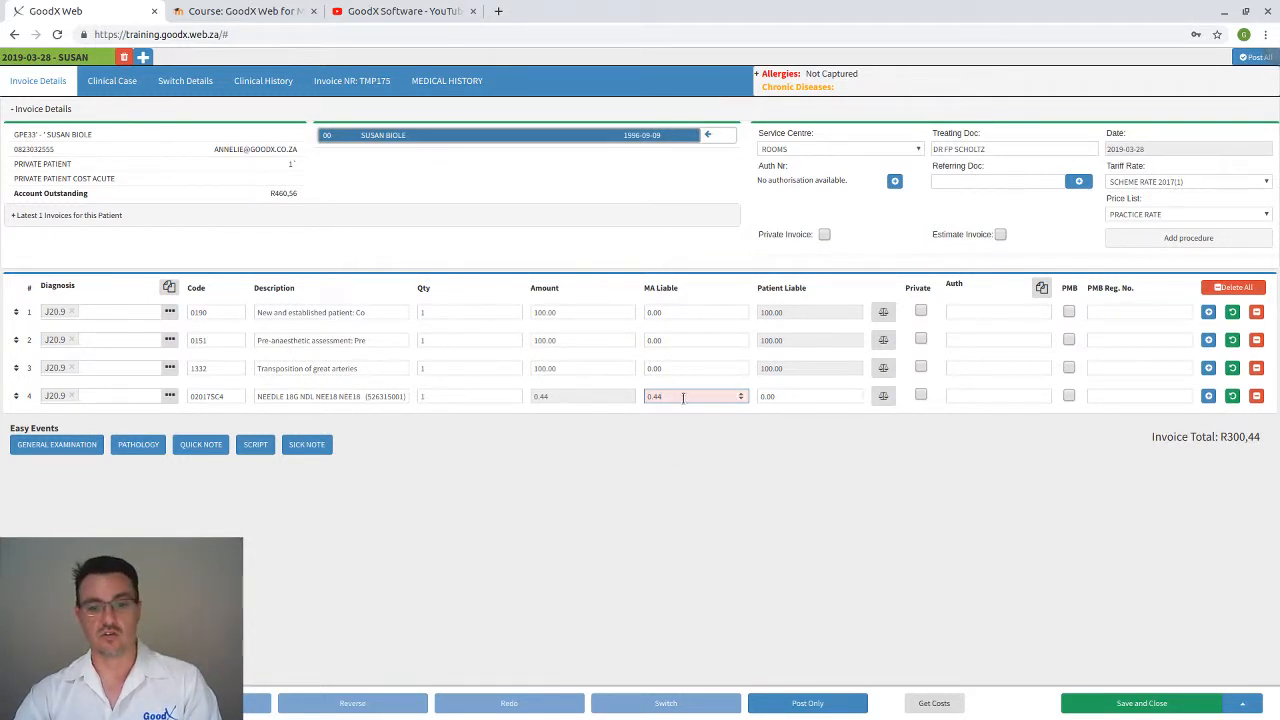
Mark the needle line and the whole invoice as private, and post the invoice without switching it
click(921, 395)
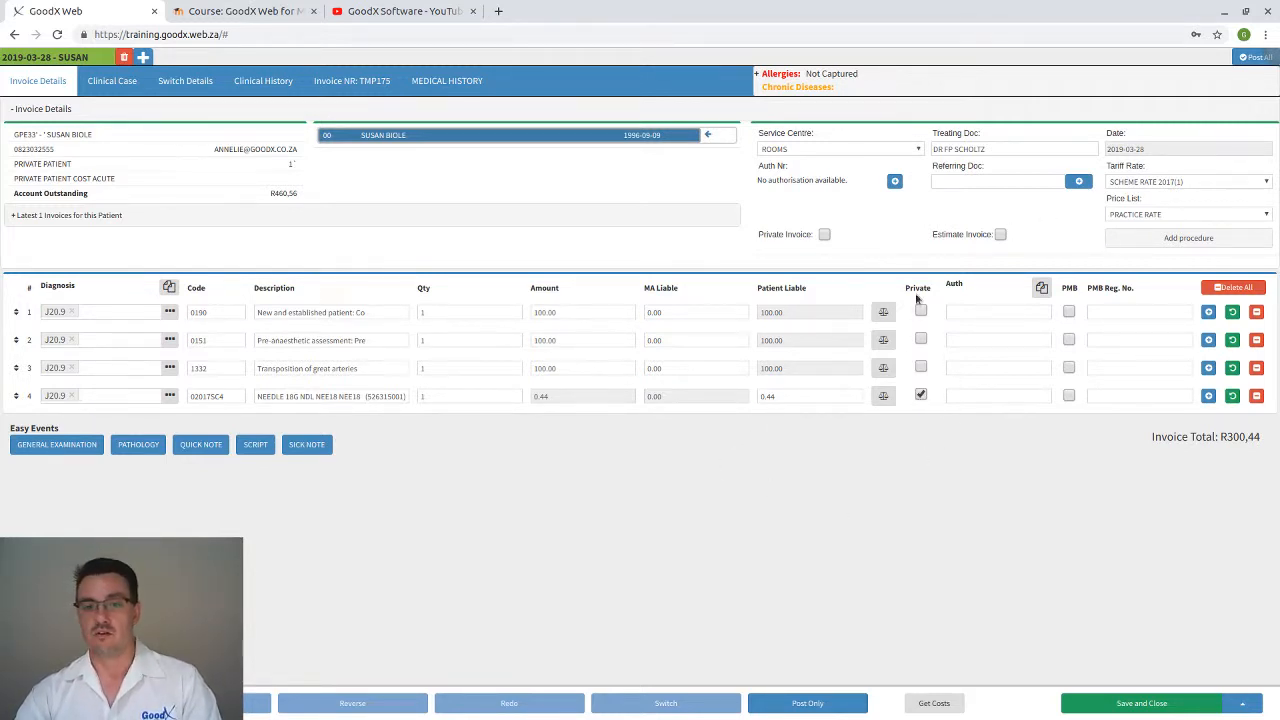
click(824, 234)
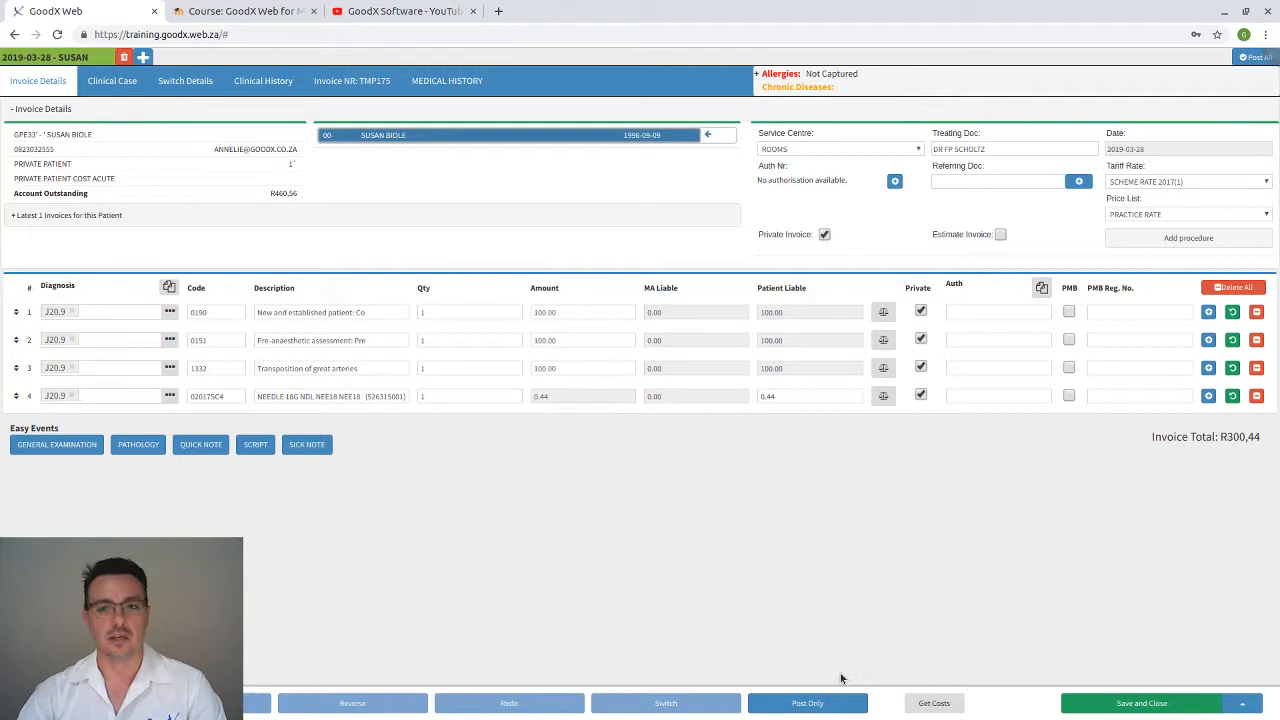
click(1258, 58)
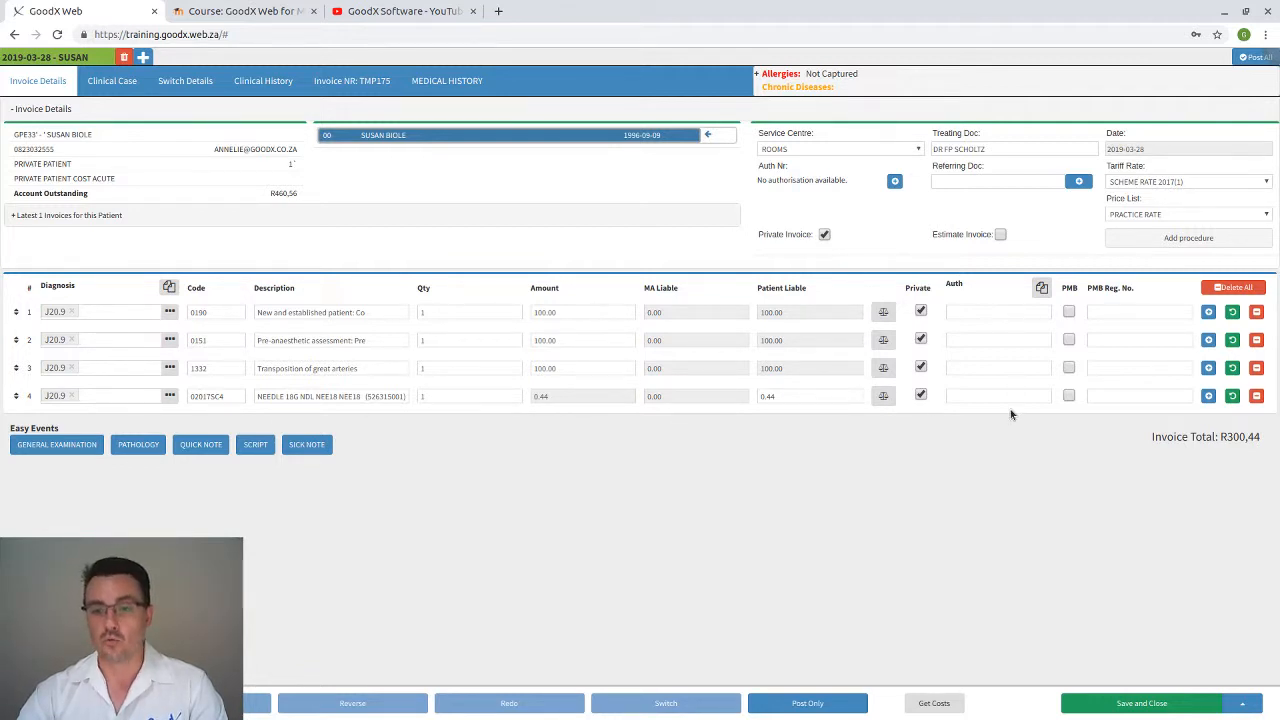
click(818, 702)
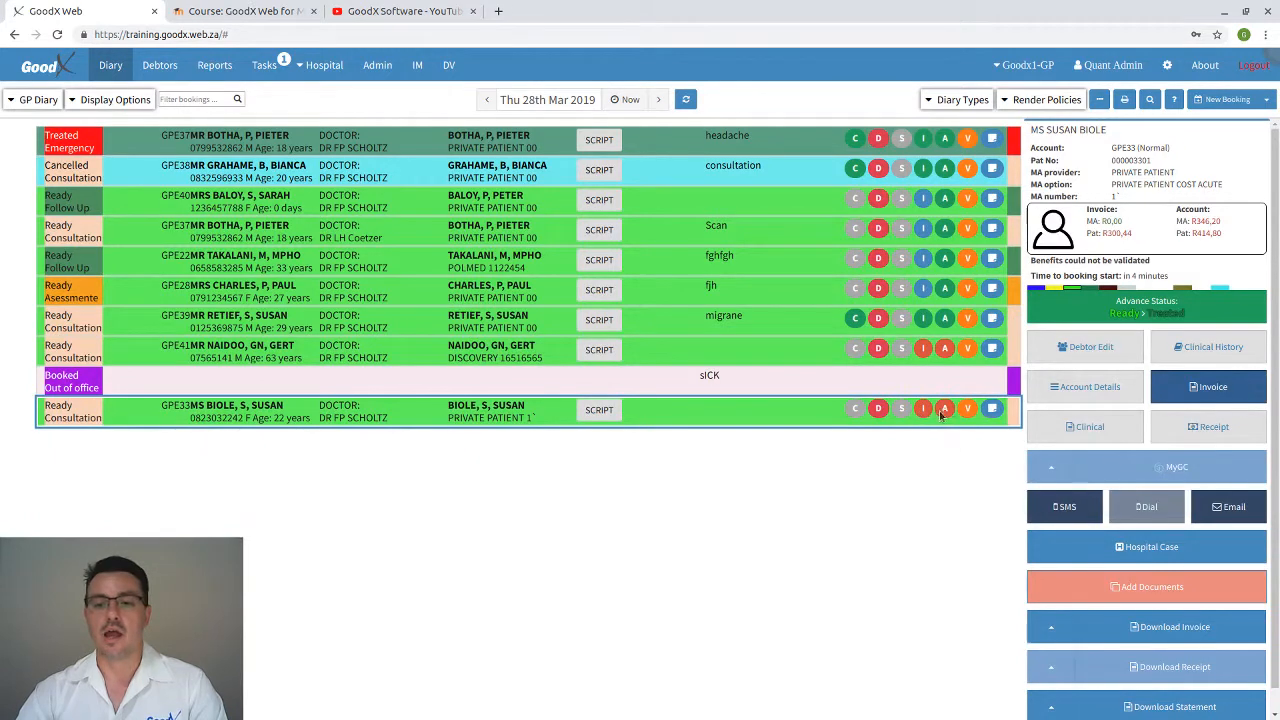
Compare the invoice and account amounts outstanding on the invoiced booking with those of the two patient bookings above it in the diary
mouse_move(944, 410)
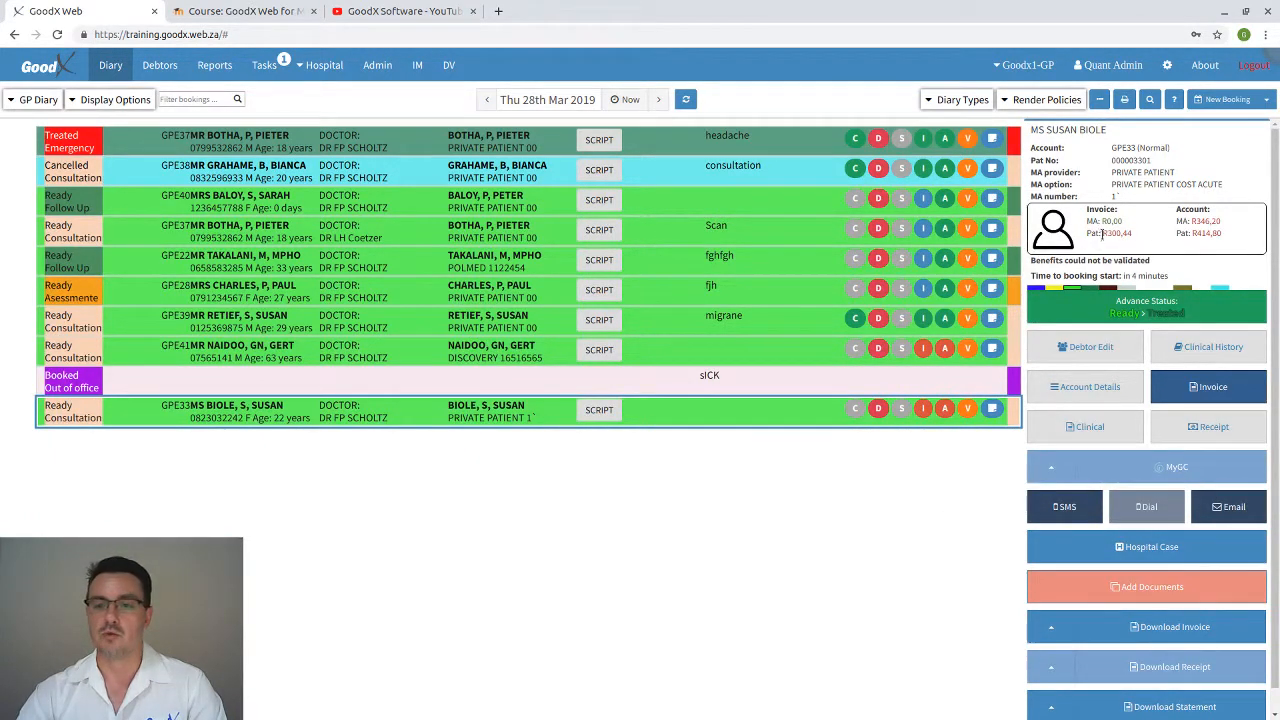
drag(1102, 233, 1222, 237)
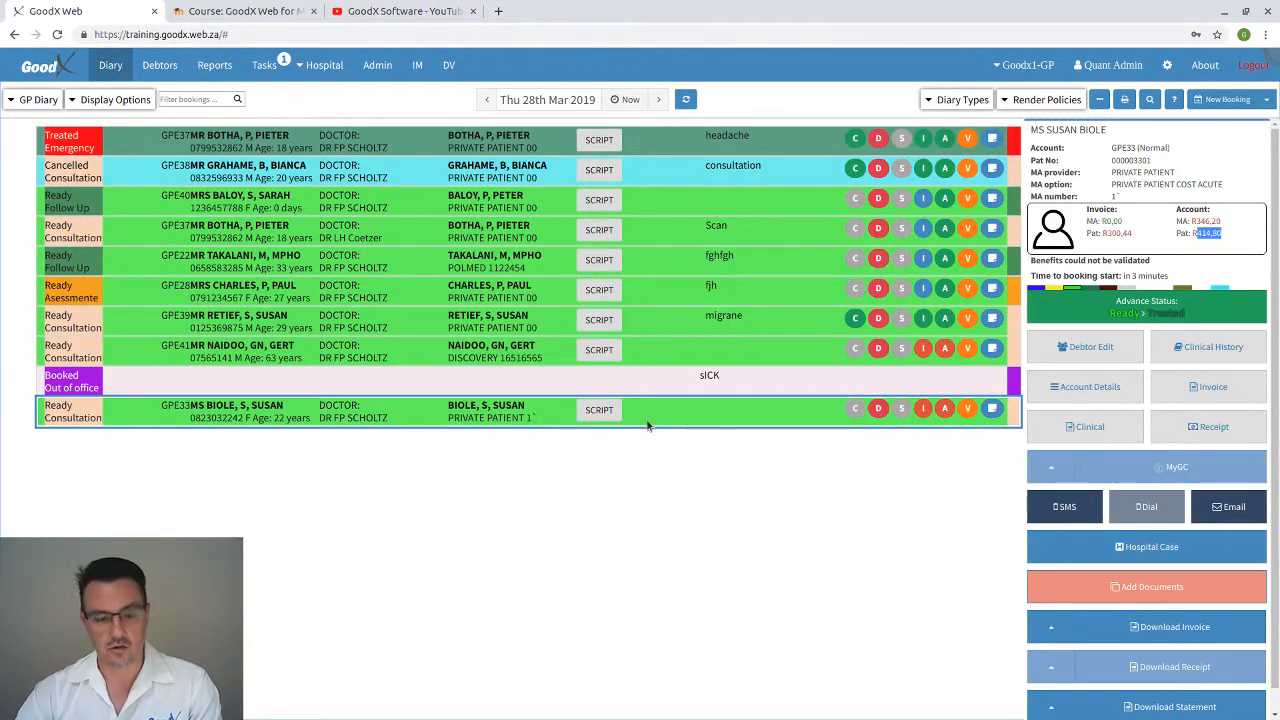
click(658, 358)
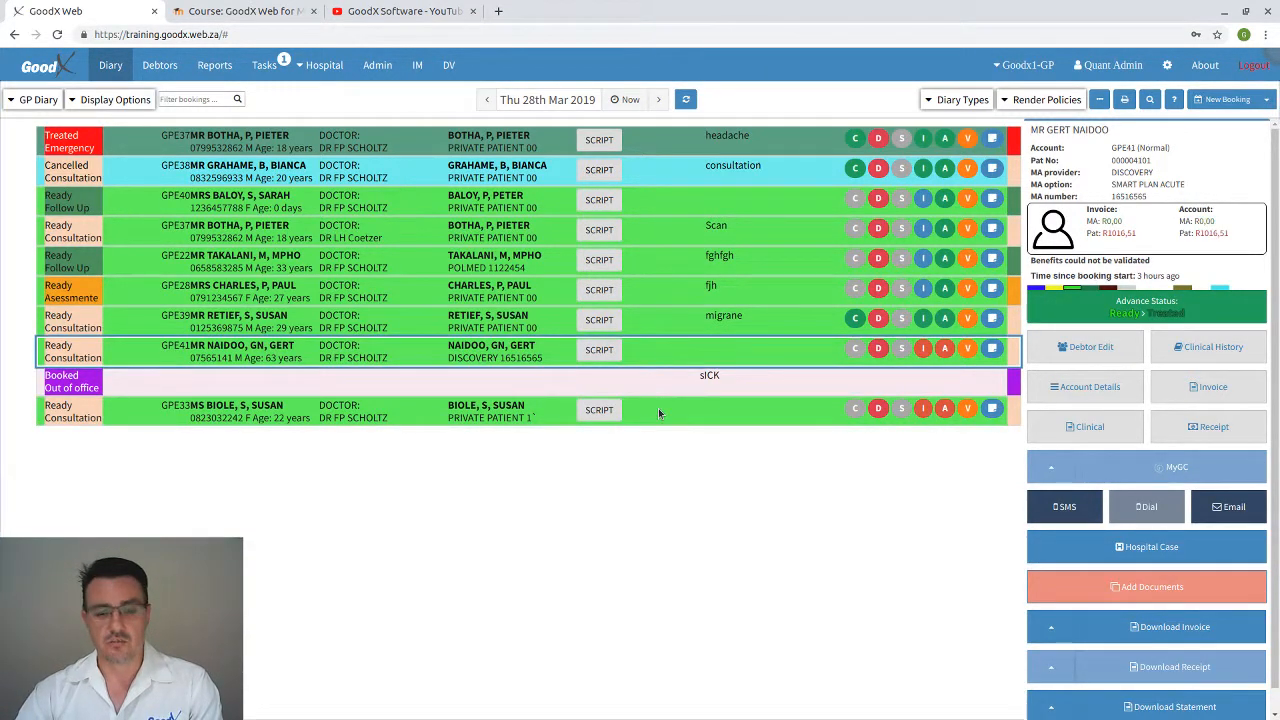
click(658, 409)
click(665, 356)
click(665, 409)
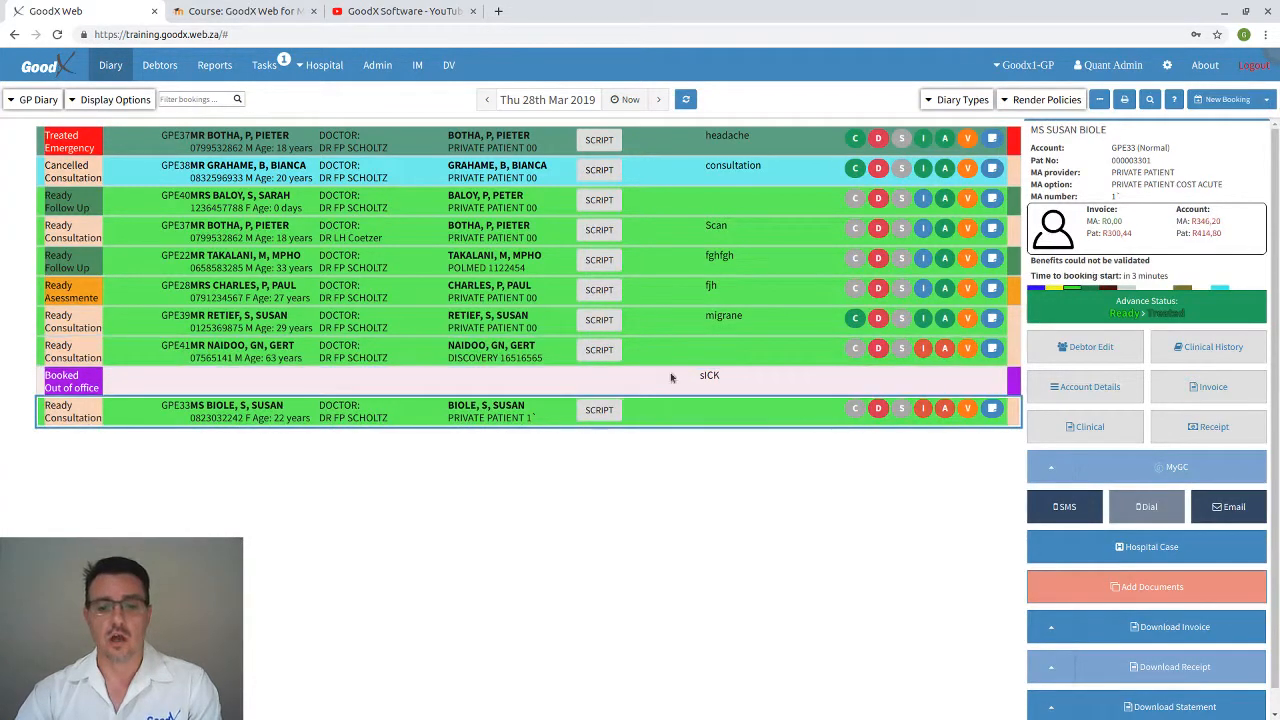
click(672, 356)
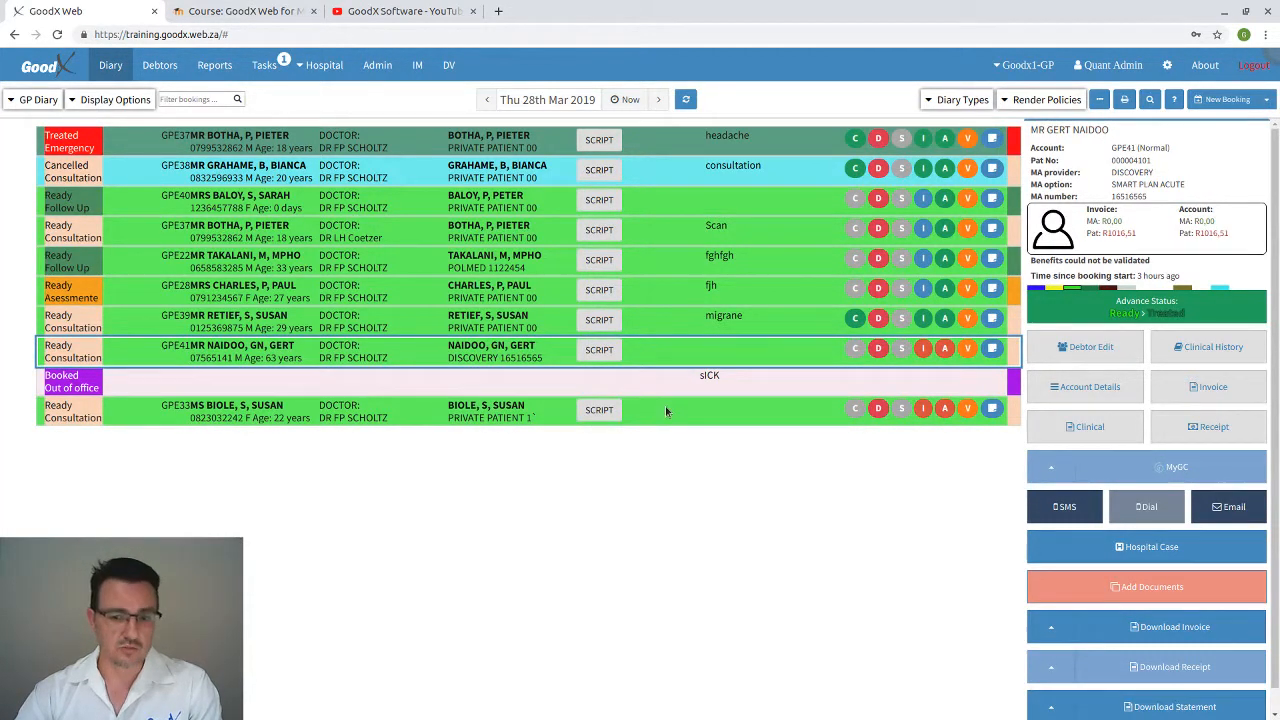
click(665, 407)
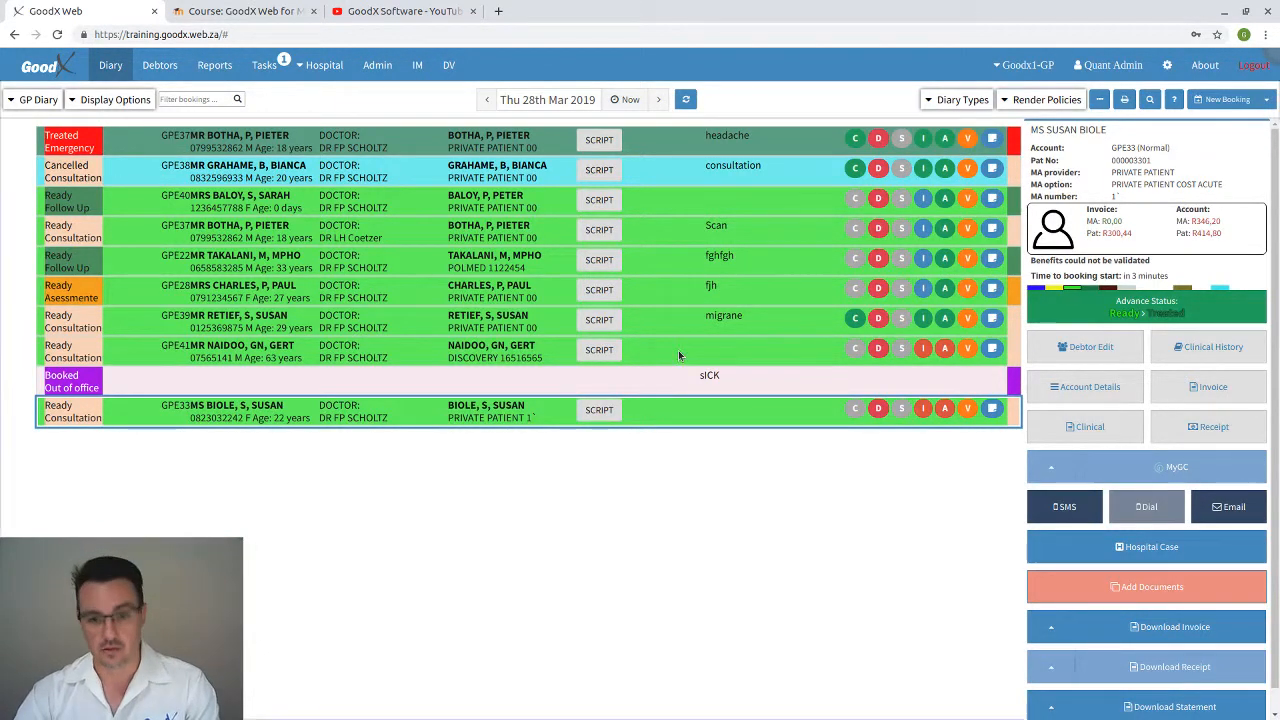
click(678, 352)
click(668, 413)
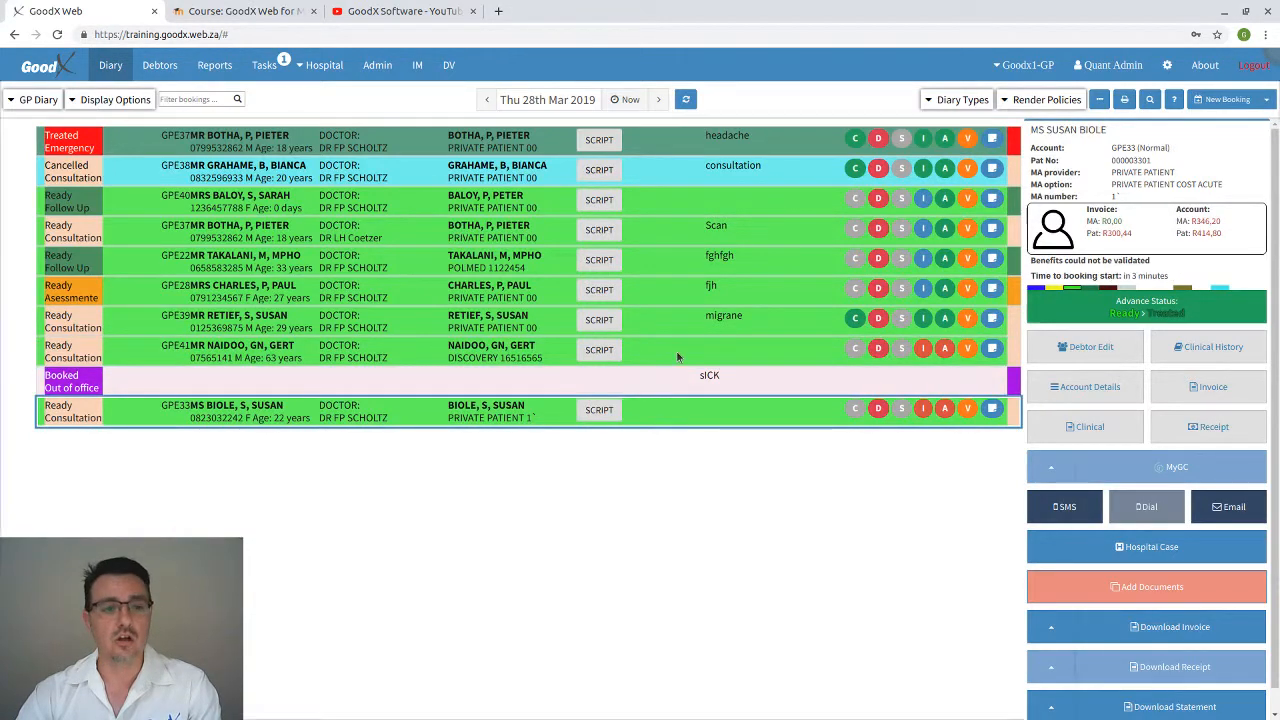
click(677, 357)
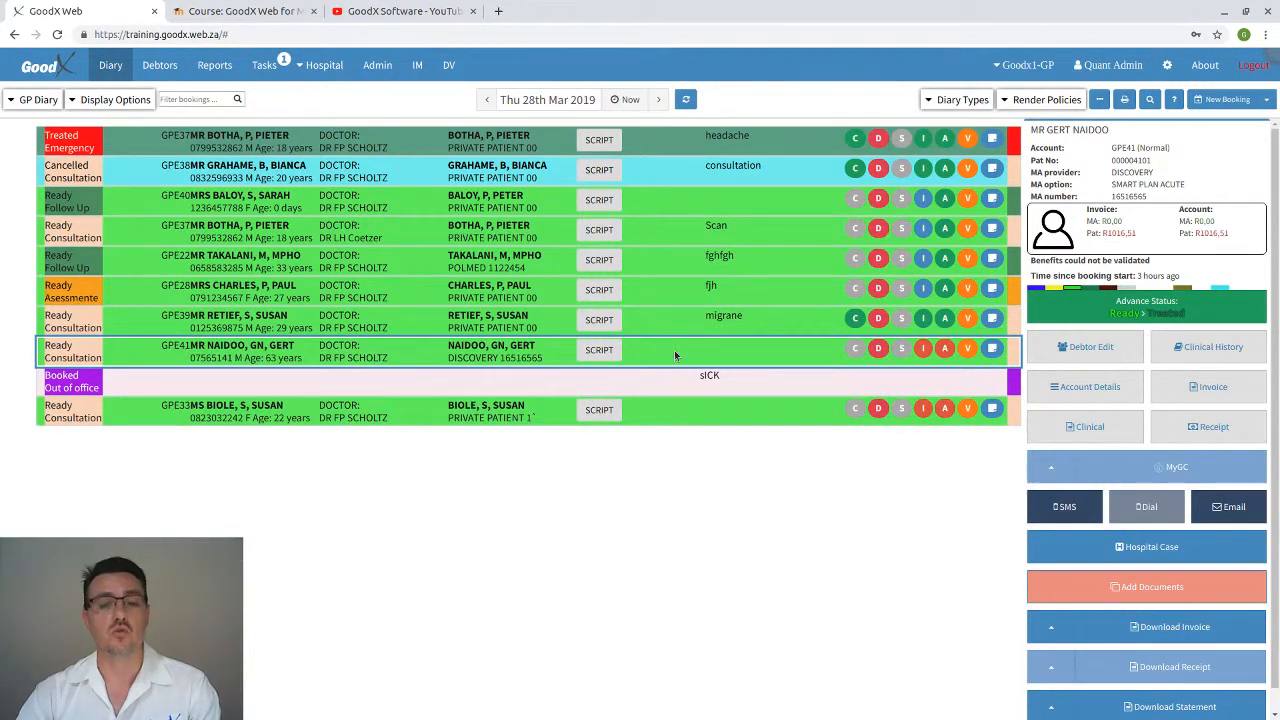
click(680, 322)
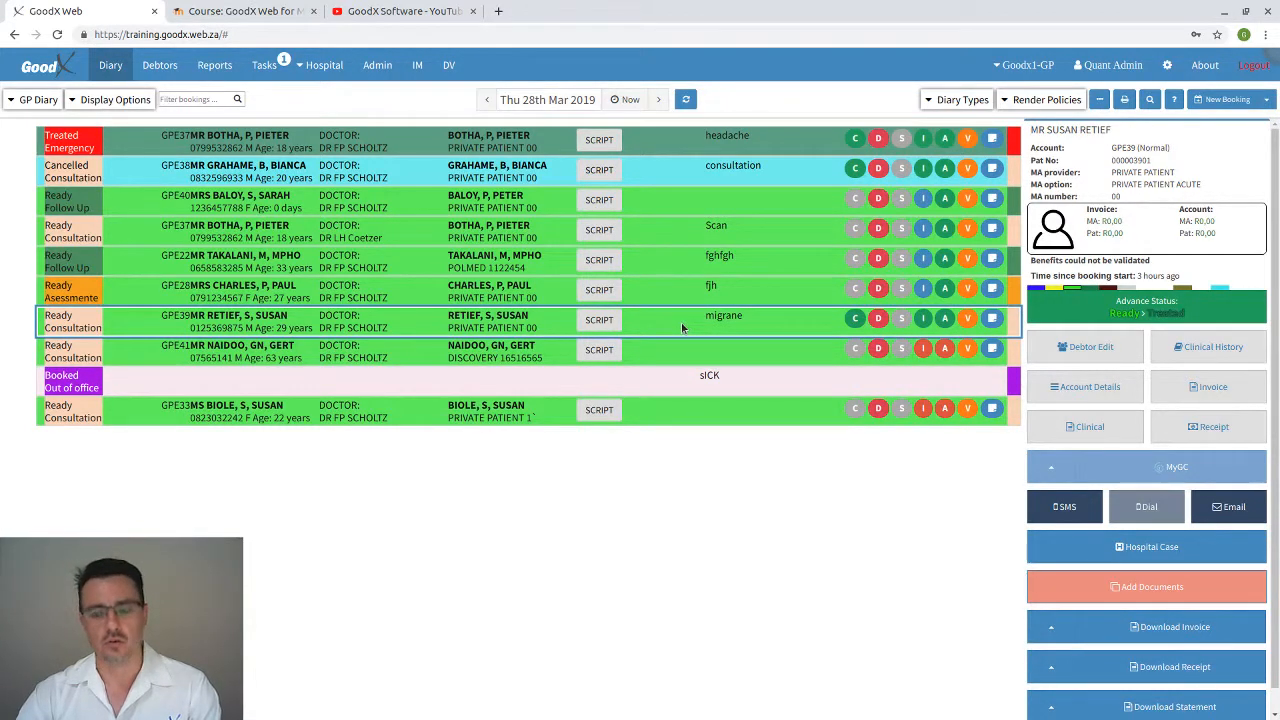
click(690, 409)
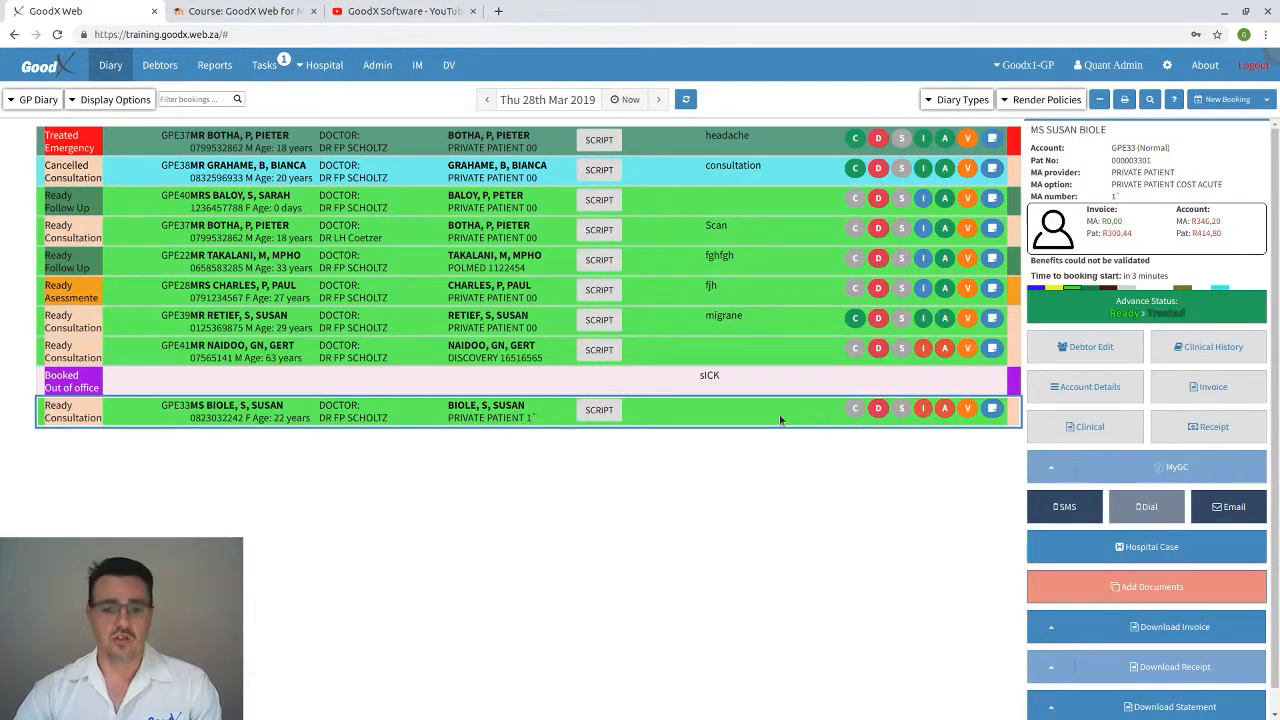
Open the booking's account details and examine the patient's total outstanding portion and the two listed invoices
click(1091, 398)
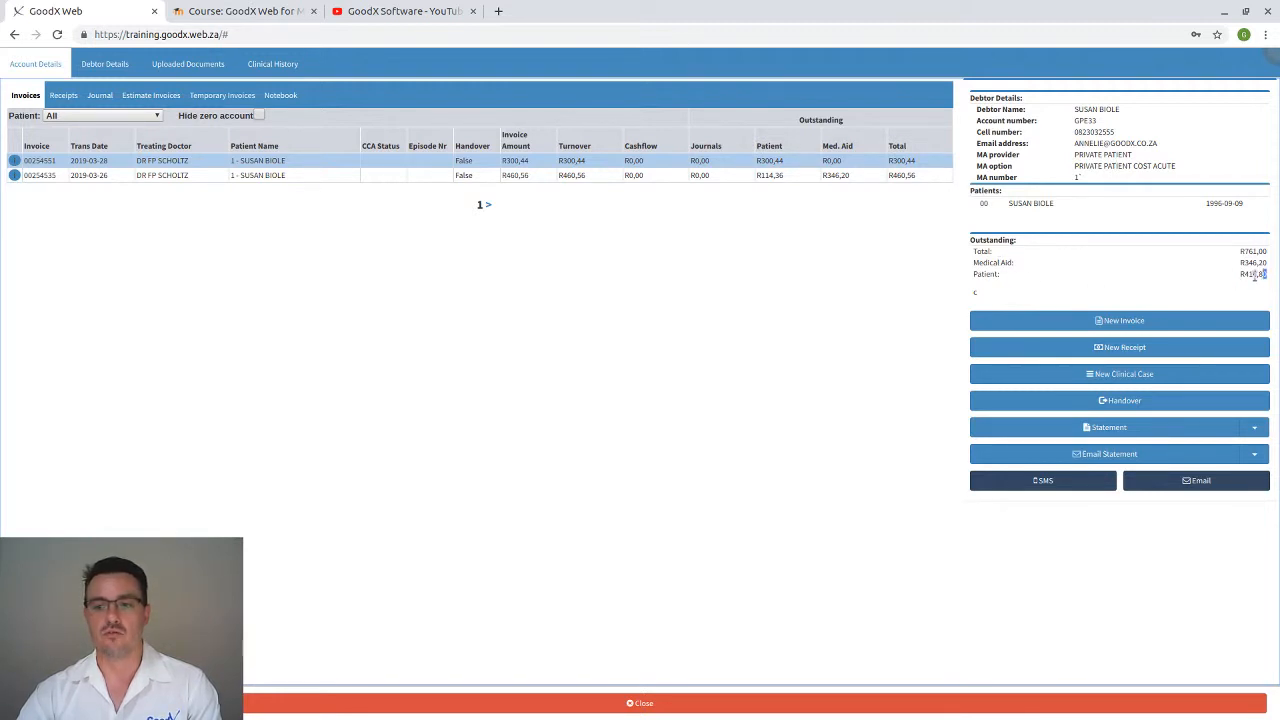
drag(1268, 276, 1240, 276)
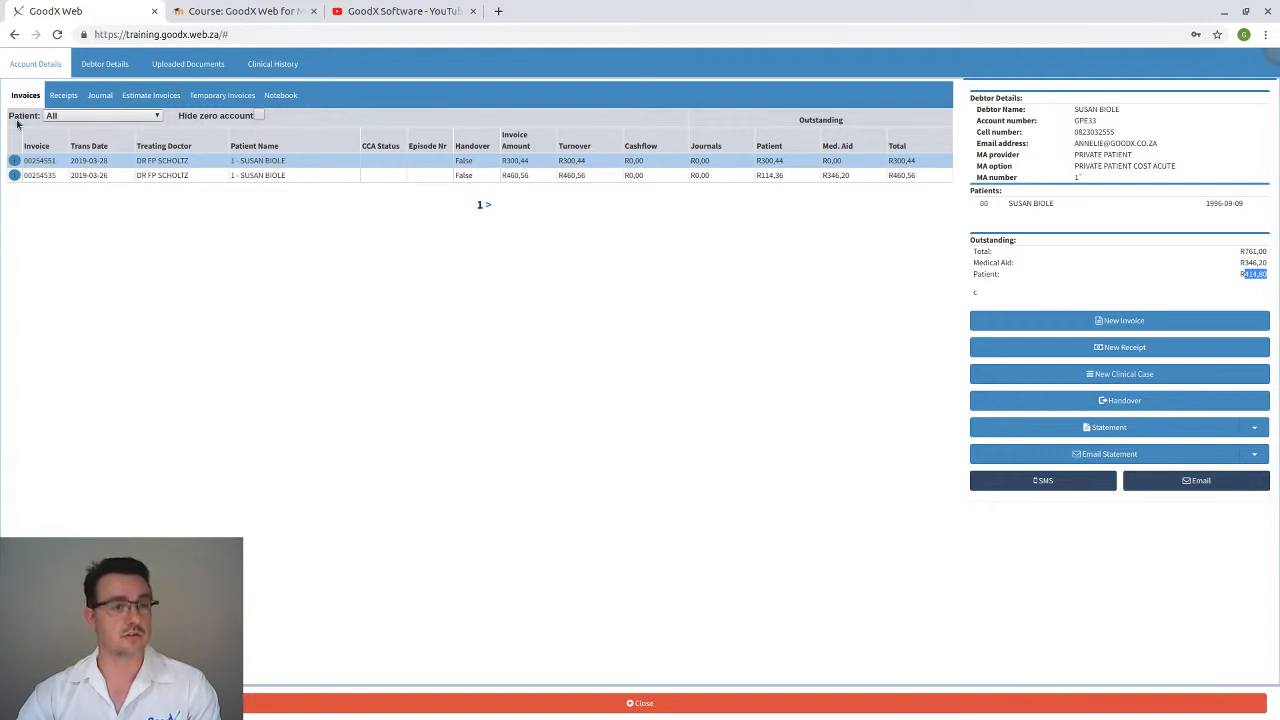
click(94, 176)
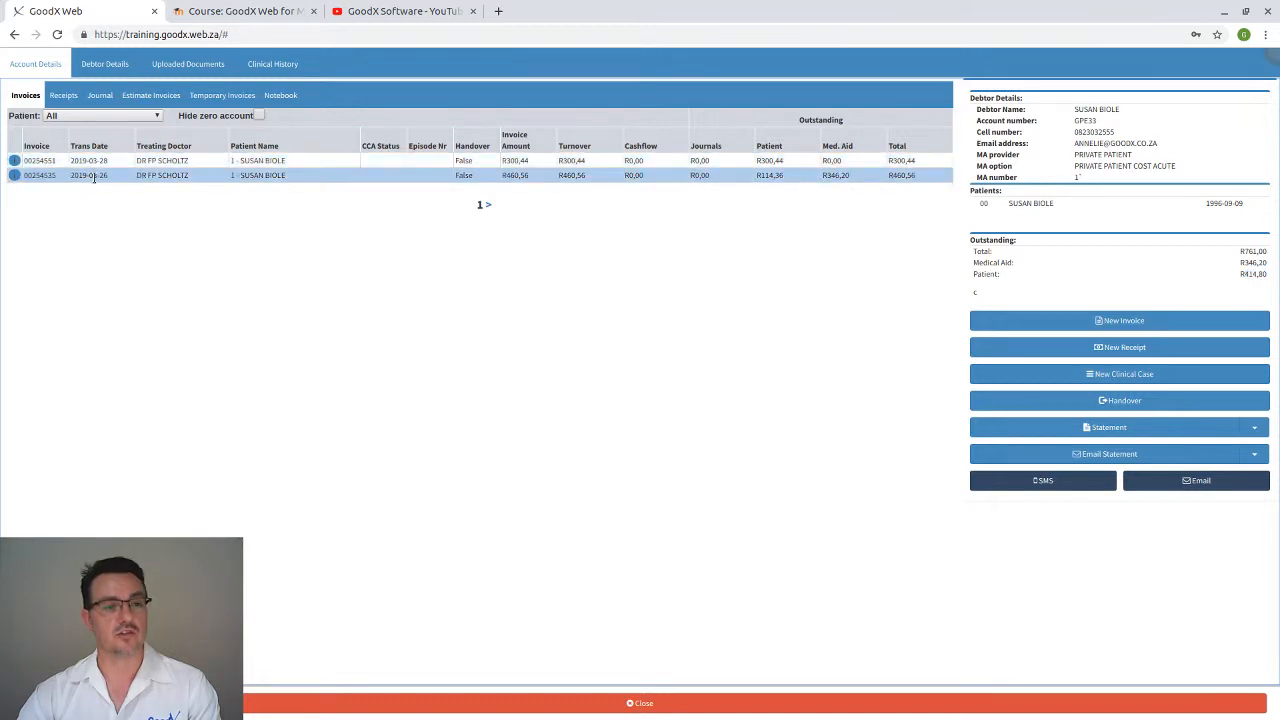
click(97, 162)
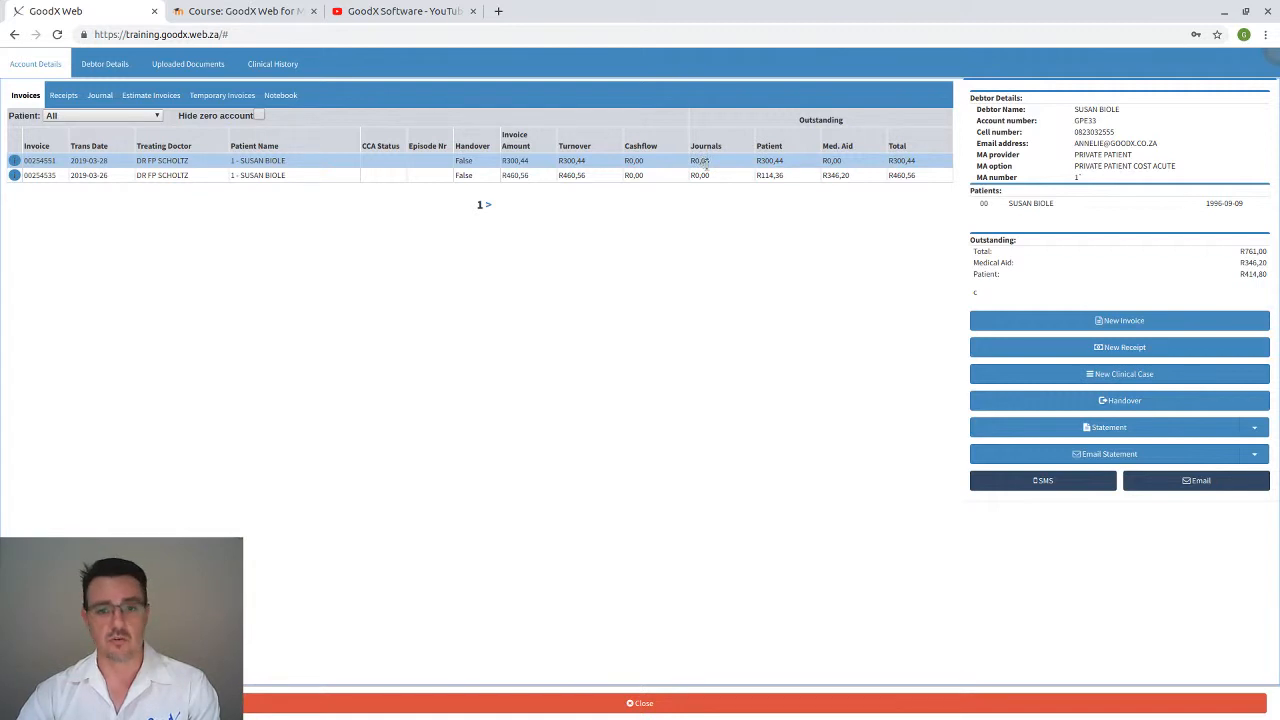
Examine the patient-outstanding amount of the 2019-03-28 invoice, briefly expanding and collapsing its row
click(776, 161)
click(776, 161)
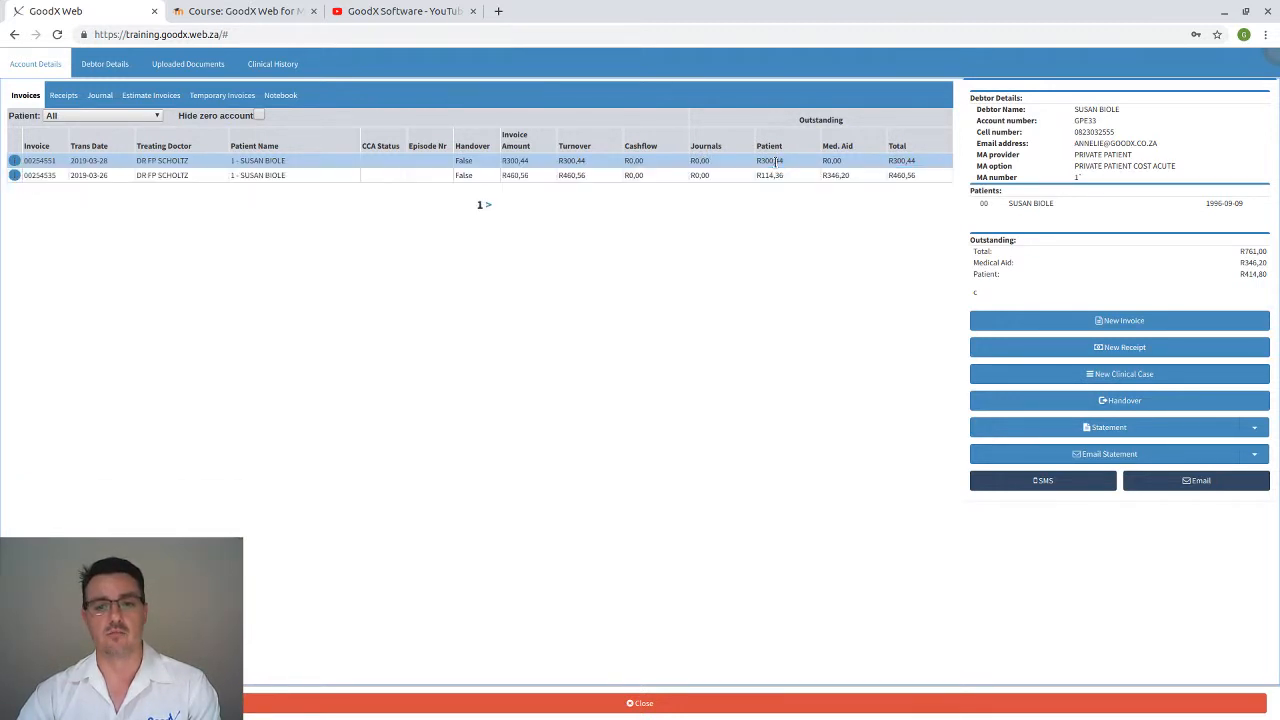
click(776, 161)
click(776, 161)
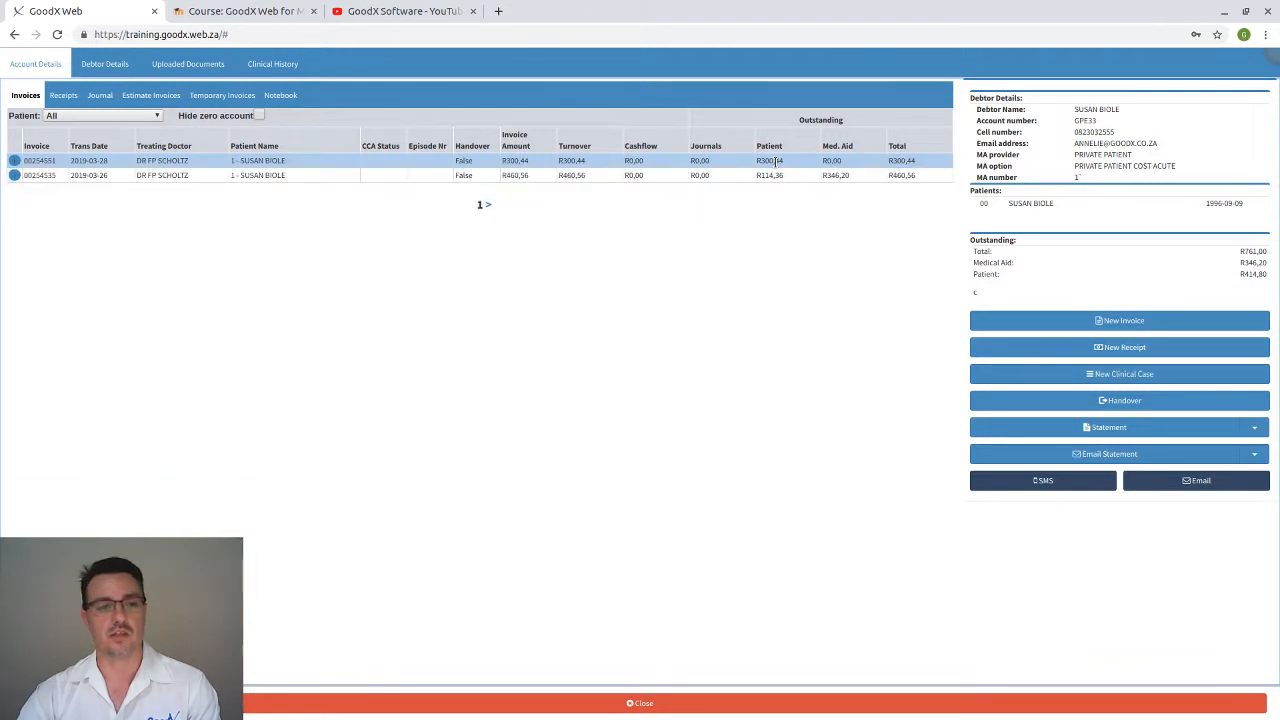
click(776, 161)
click(776, 161)
click(776, 161)
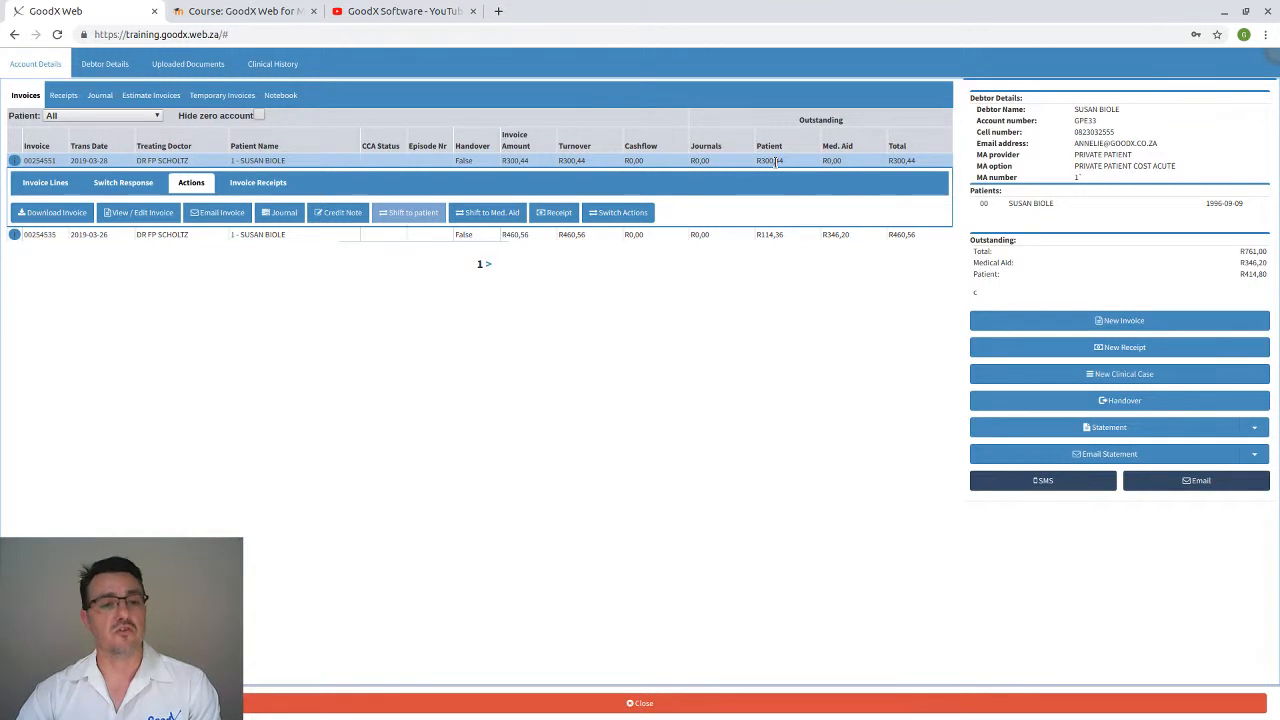
click(768, 161)
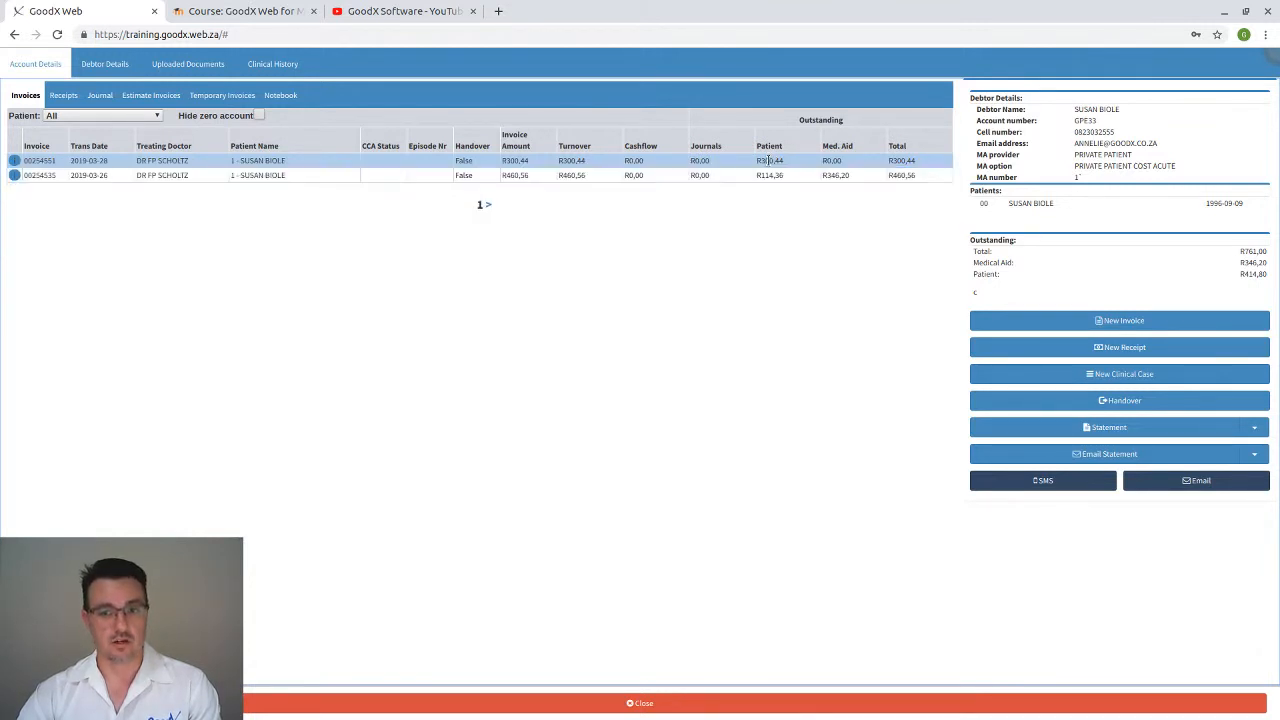
Expand the 2019-03-28 invoice to examine its available actions, and close the account details
click(768, 161)
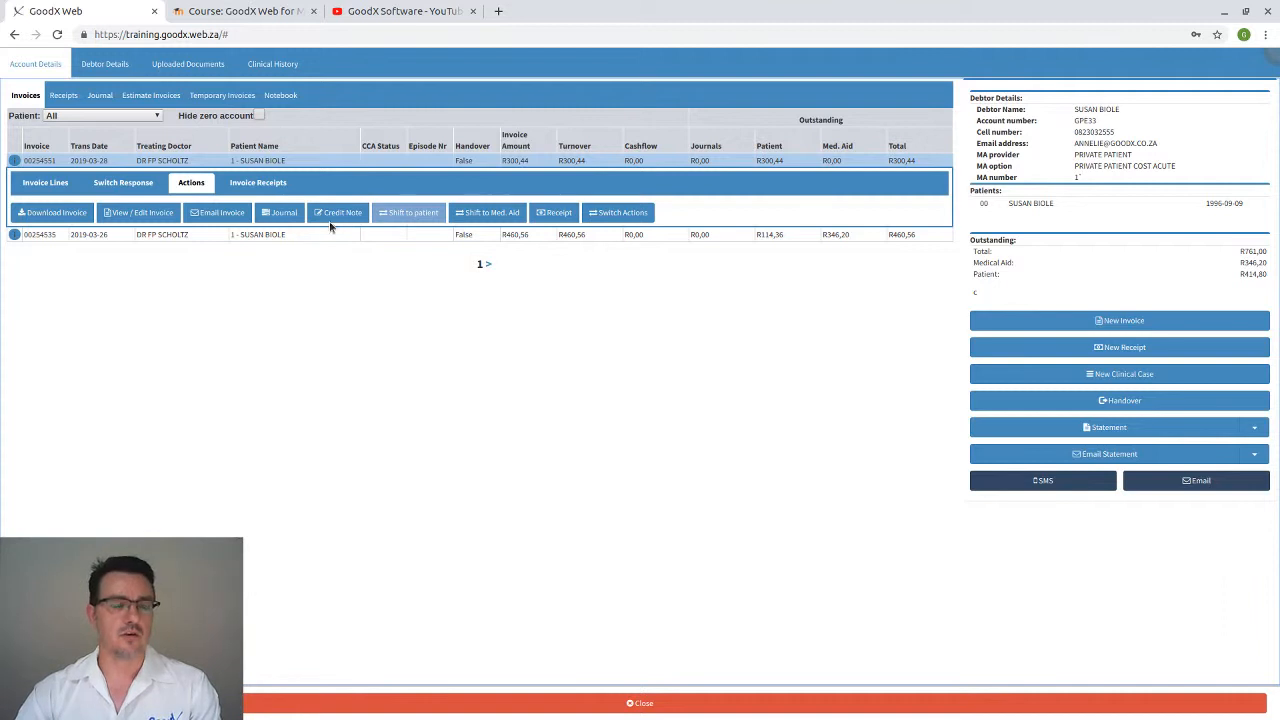
click(520, 708)
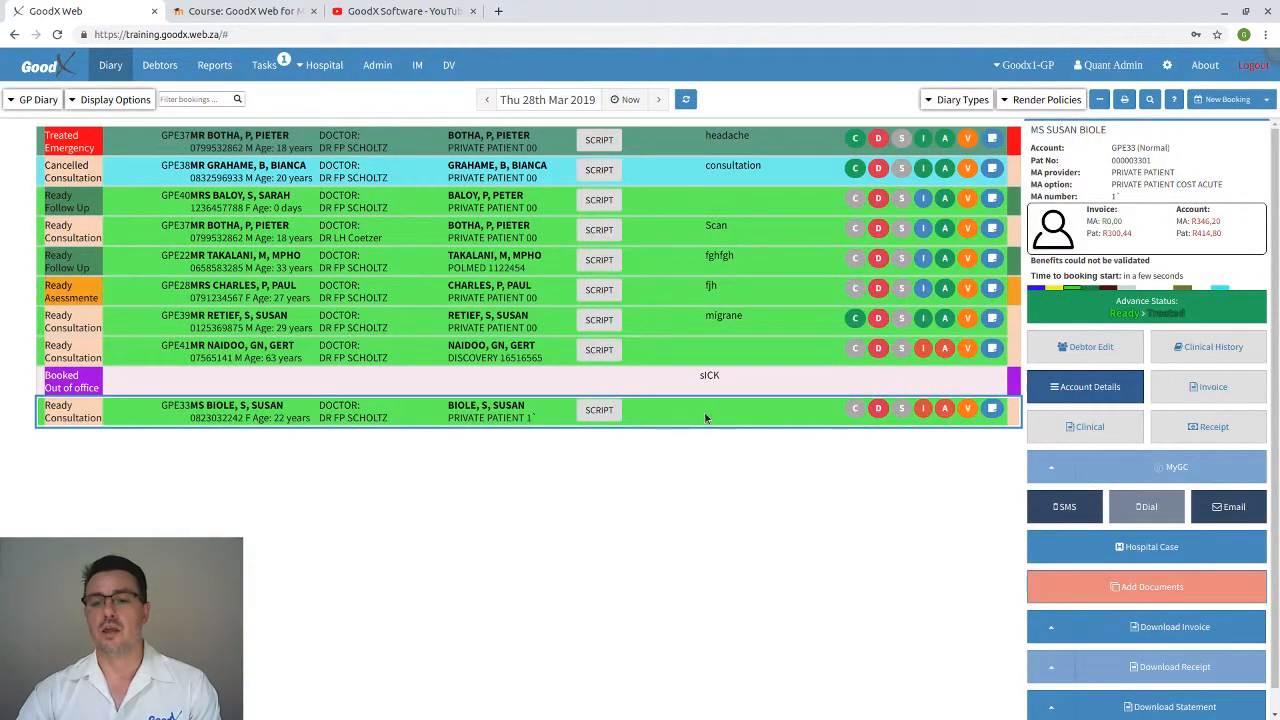
Reopen the booking's account details and pass a credit note on the 2019-03-28 invoice with the reason Wrong File
click(1095, 396)
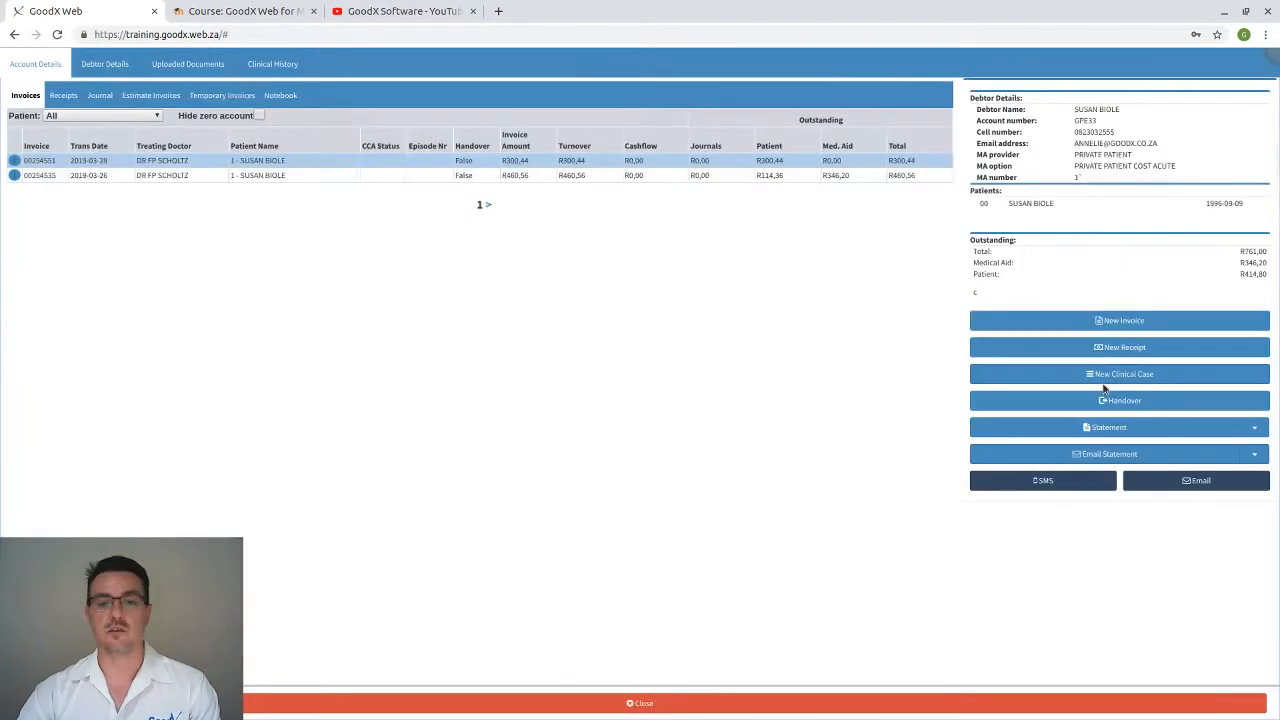
click(516, 160)
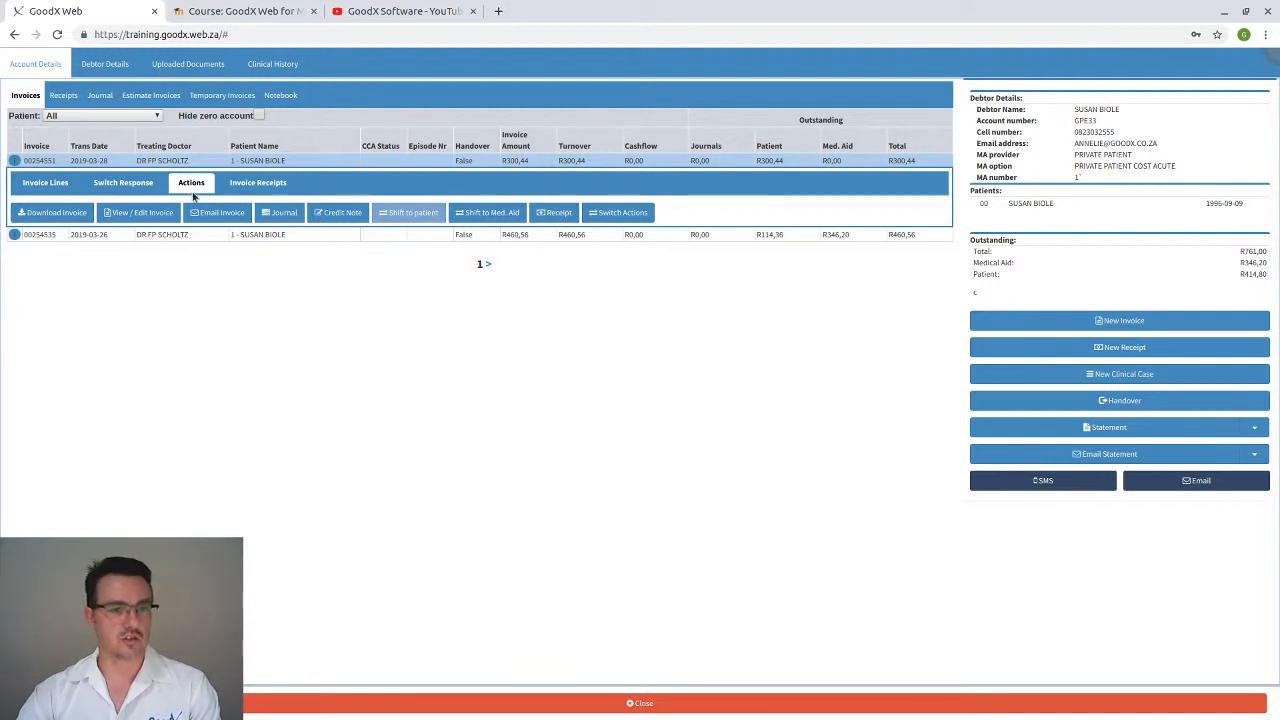
click(350, 214)
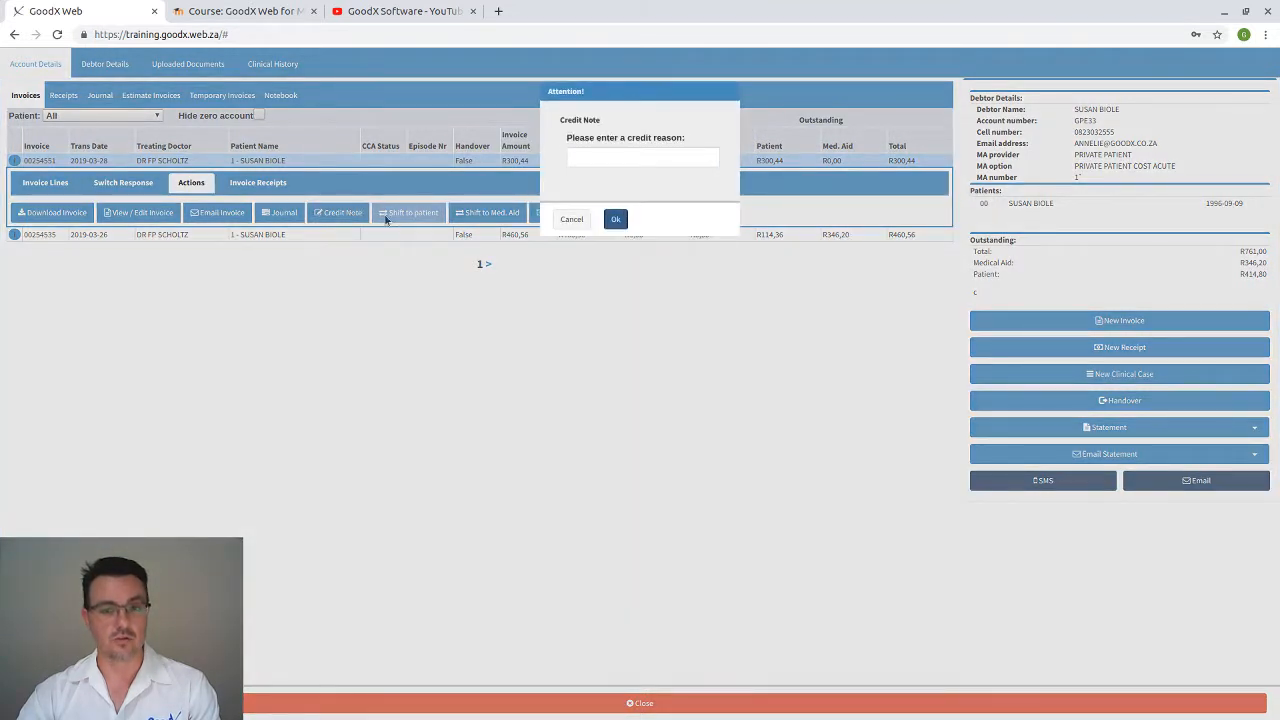
click(649, 156)
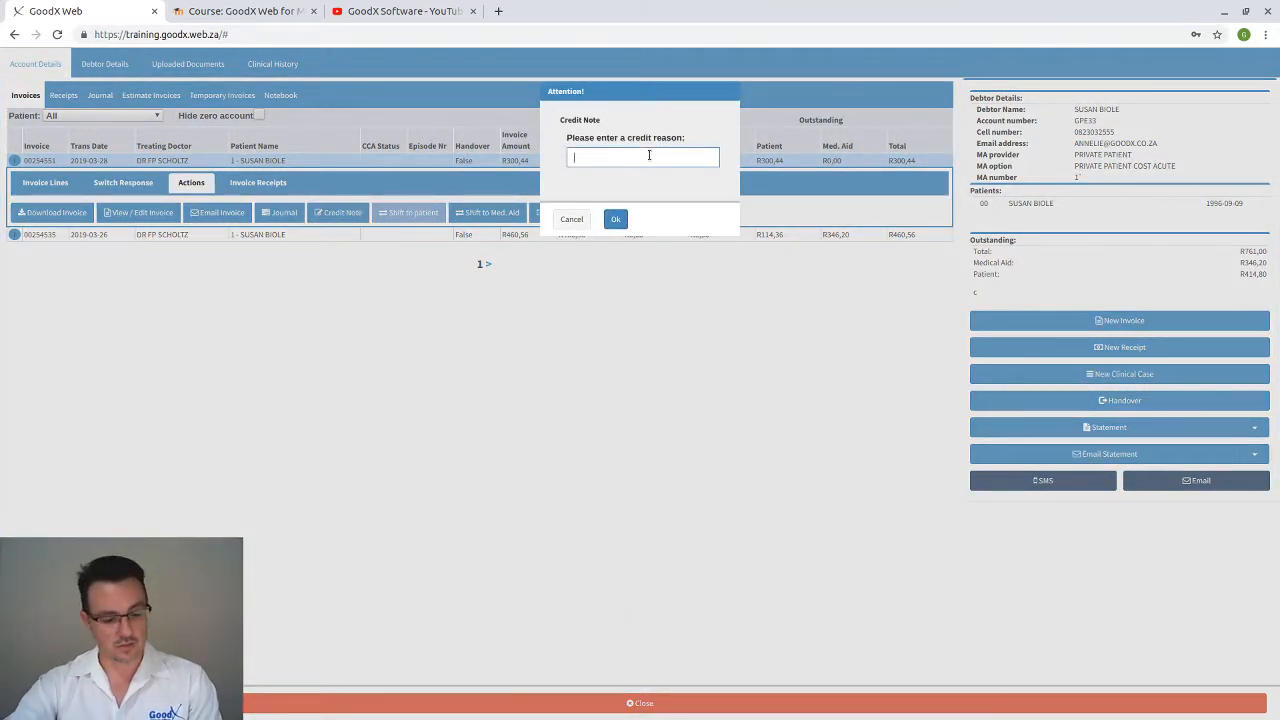
text(Wrong)
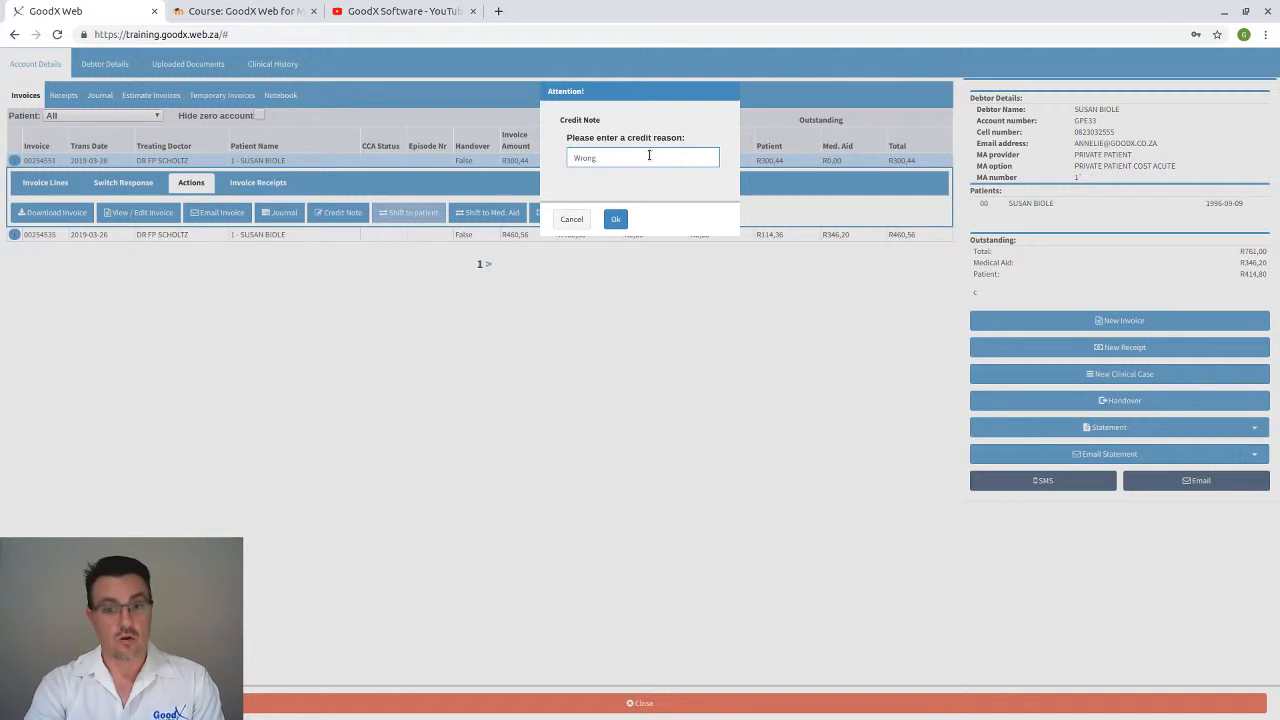
text( File)
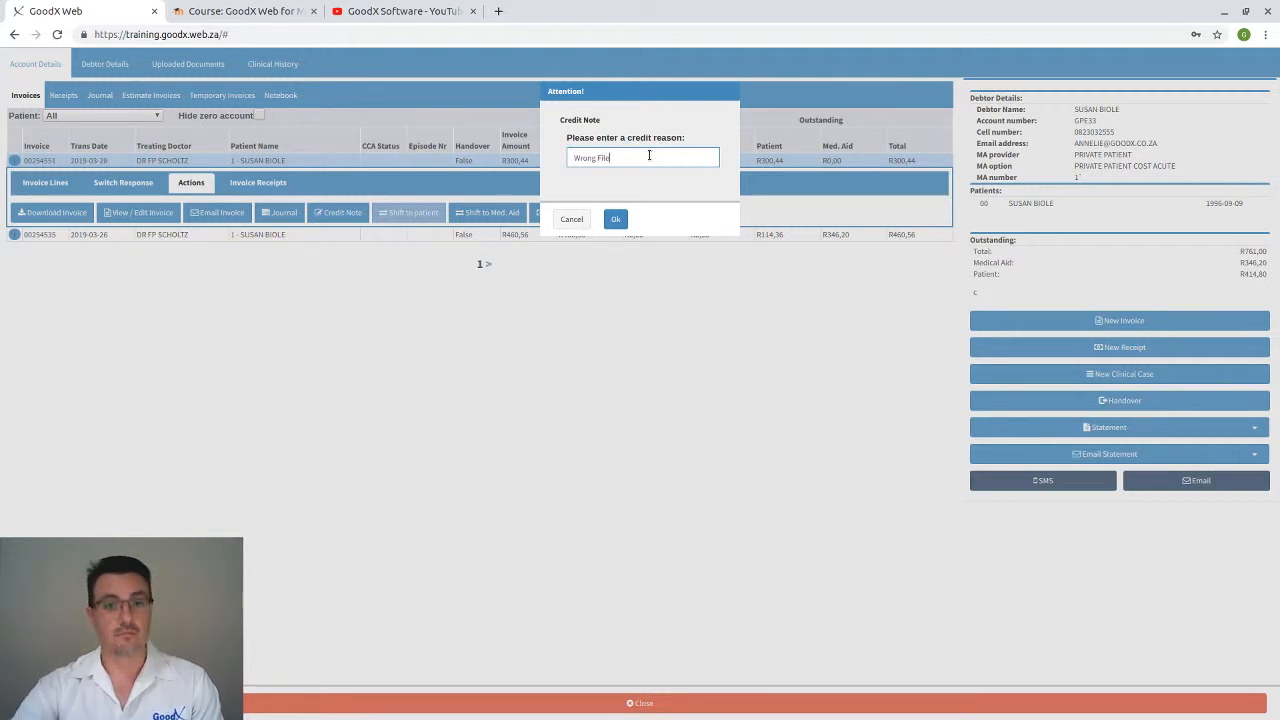
click(616, 220)
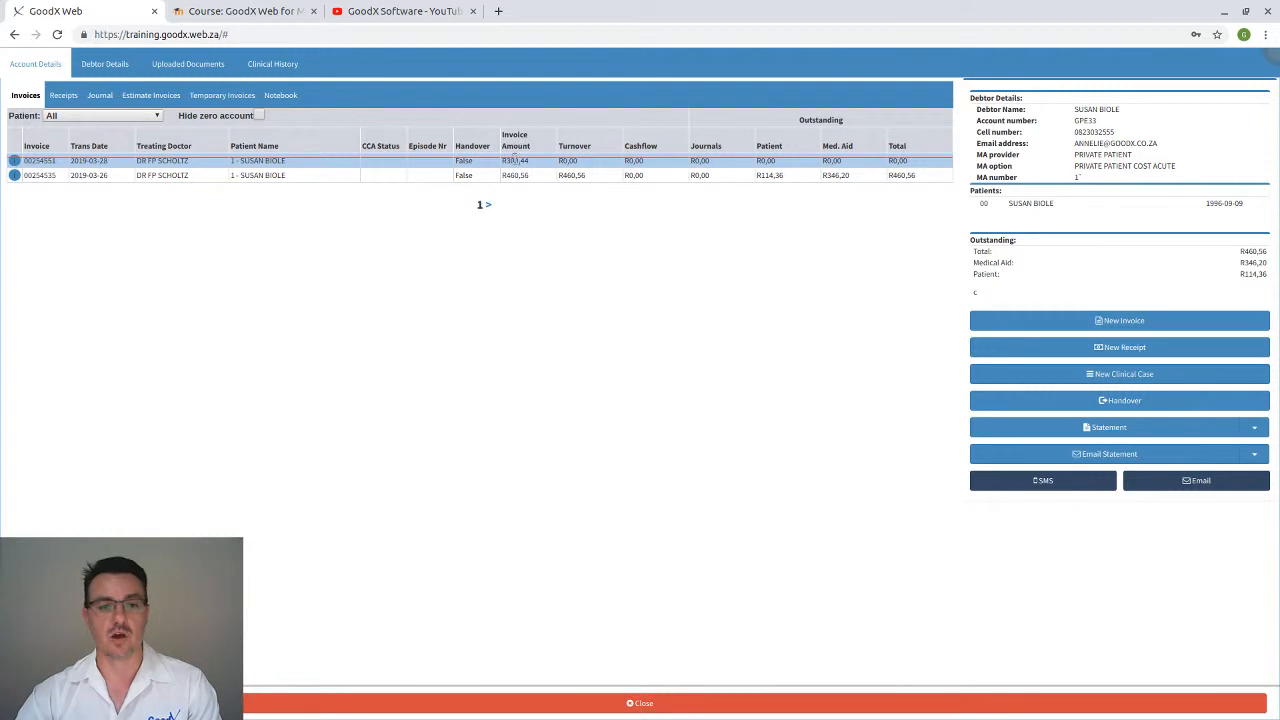
Compare the credited 2019-03-28 invoice's turnover with its invoice amount, highlighting the turnover value
drag(579, 162, 567, 160)
click(567, 160)
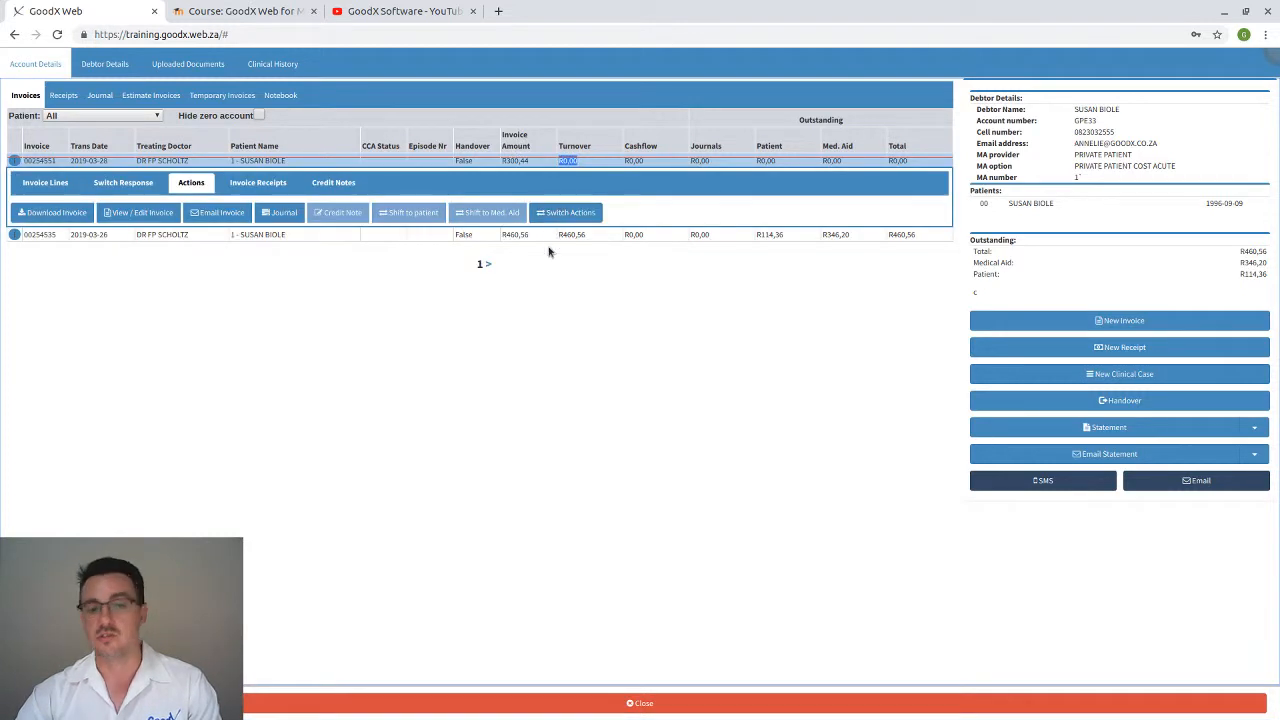
click(569, 161)
click(568, 161)
click(567, 165)
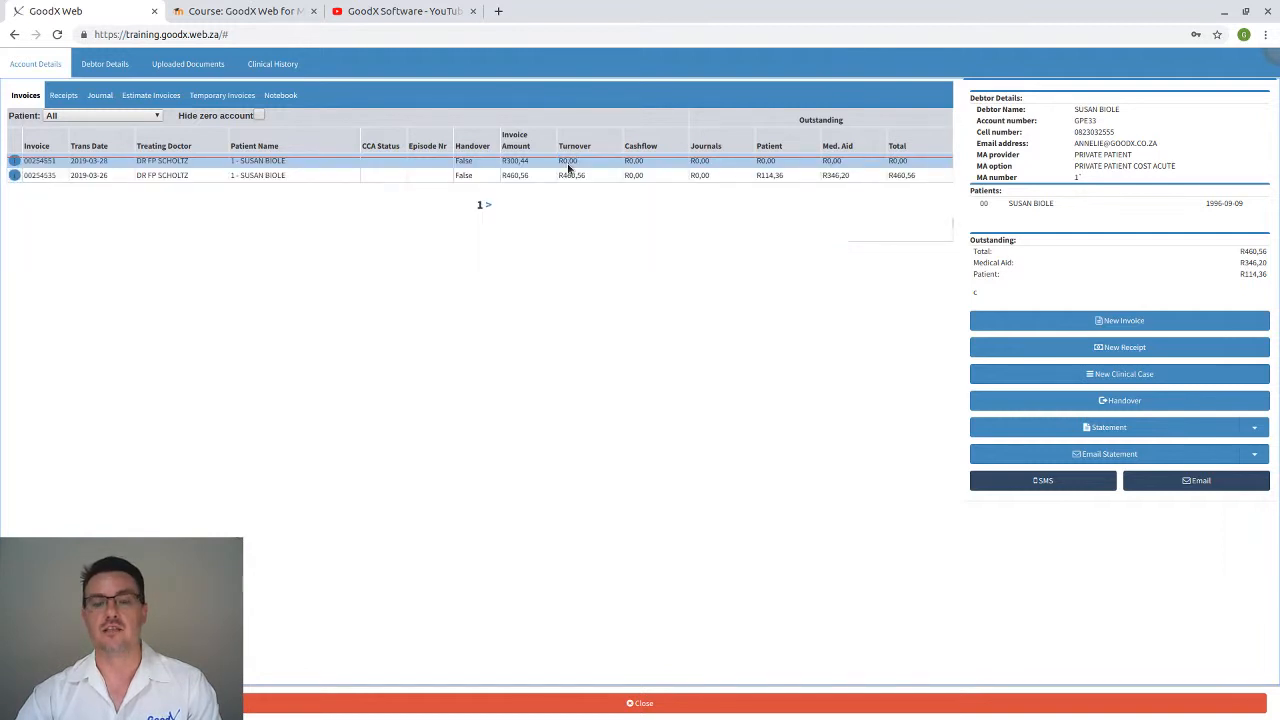
View the credit notes of the 2019-03-28 invoice and examine the recorded reason
click(567, 161)
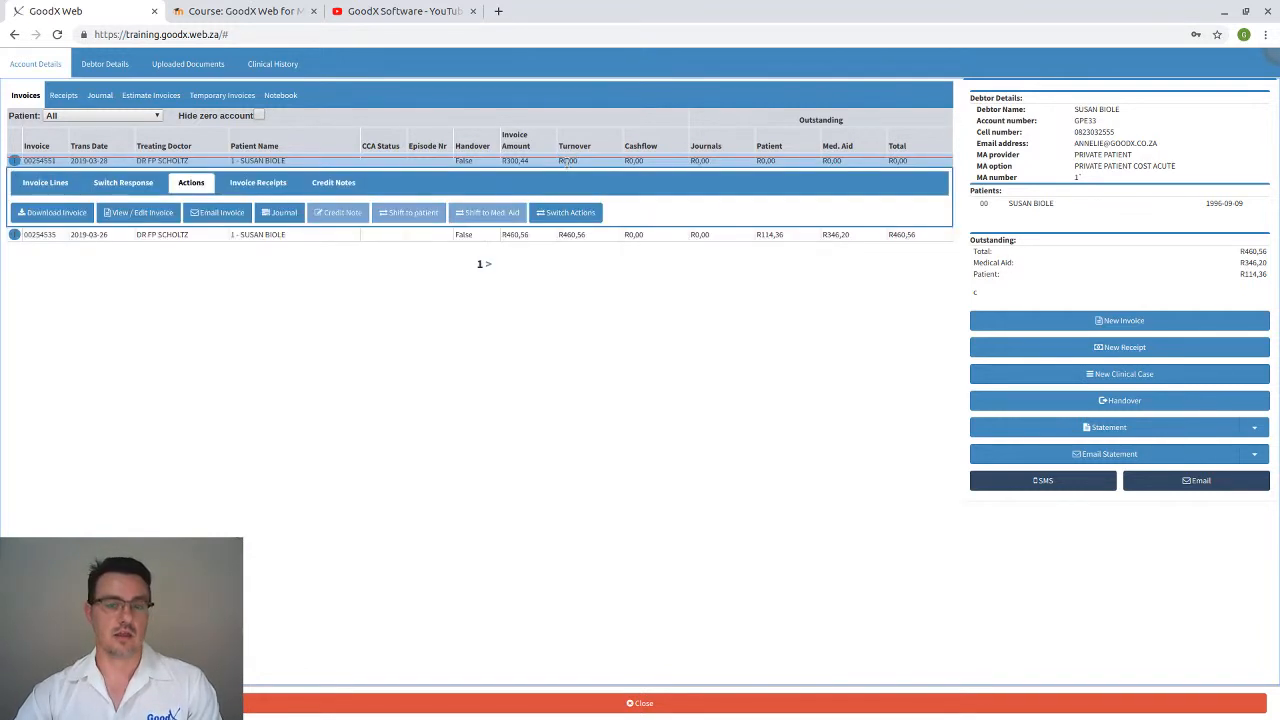
click(343, 186)
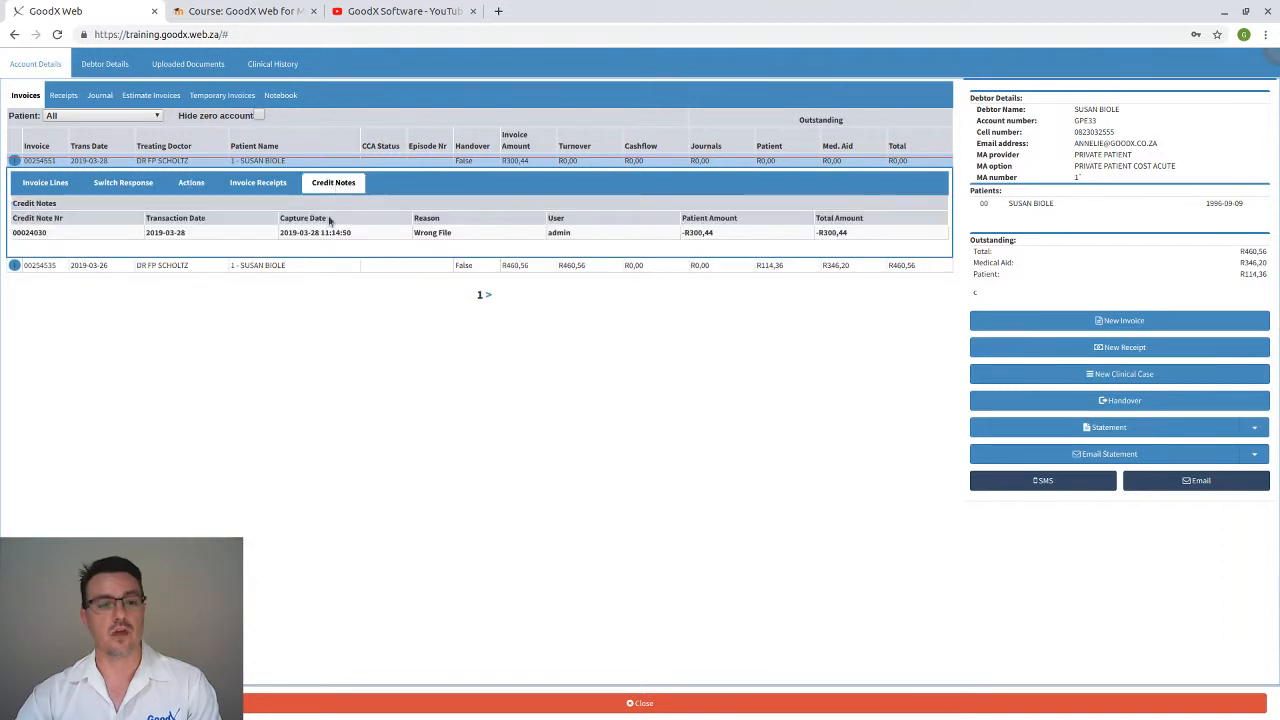
drag(455, 234, 403, 233)
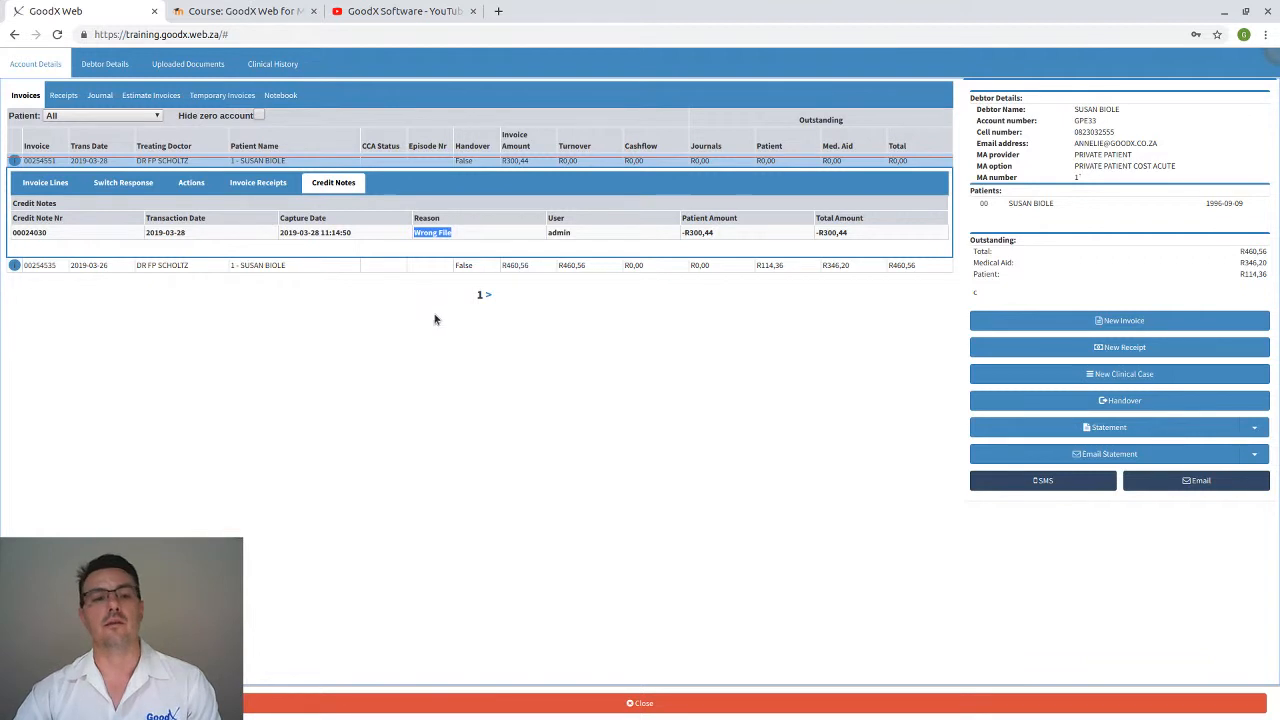
click(335, 185)
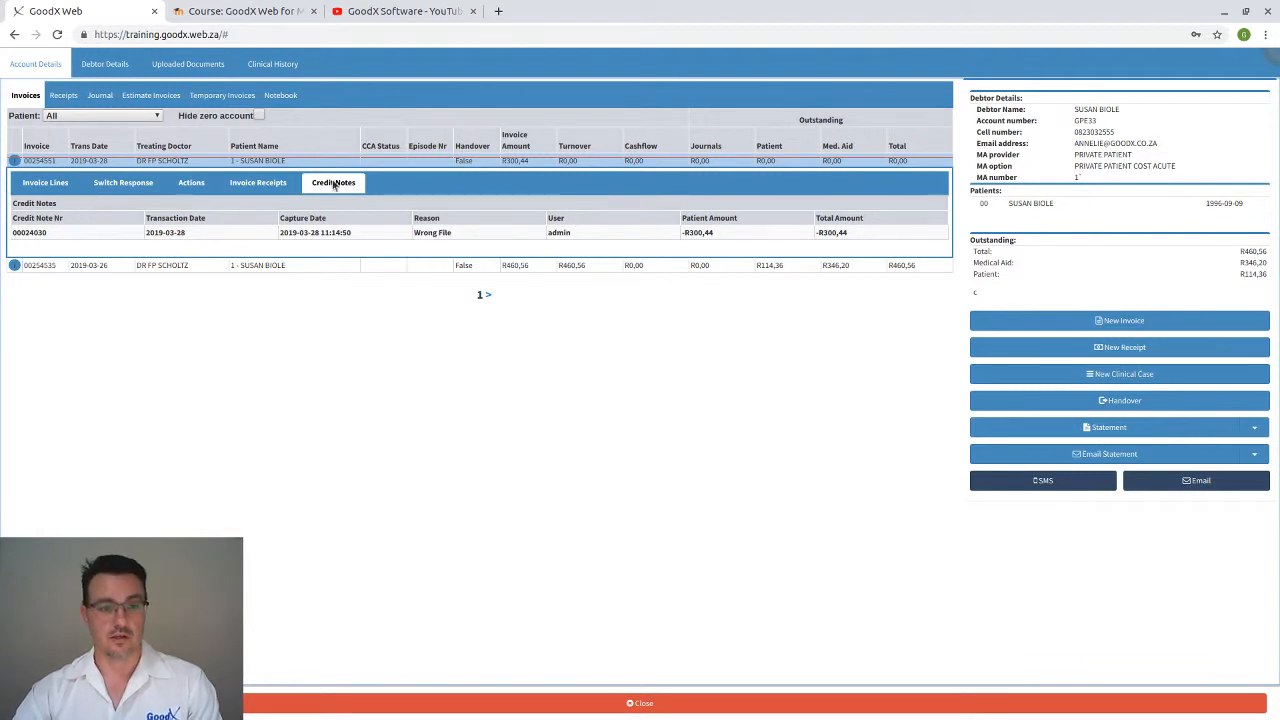
Check which actions the credited 2019-03-28 invoice still offers, and close the account details
click(392, 163)
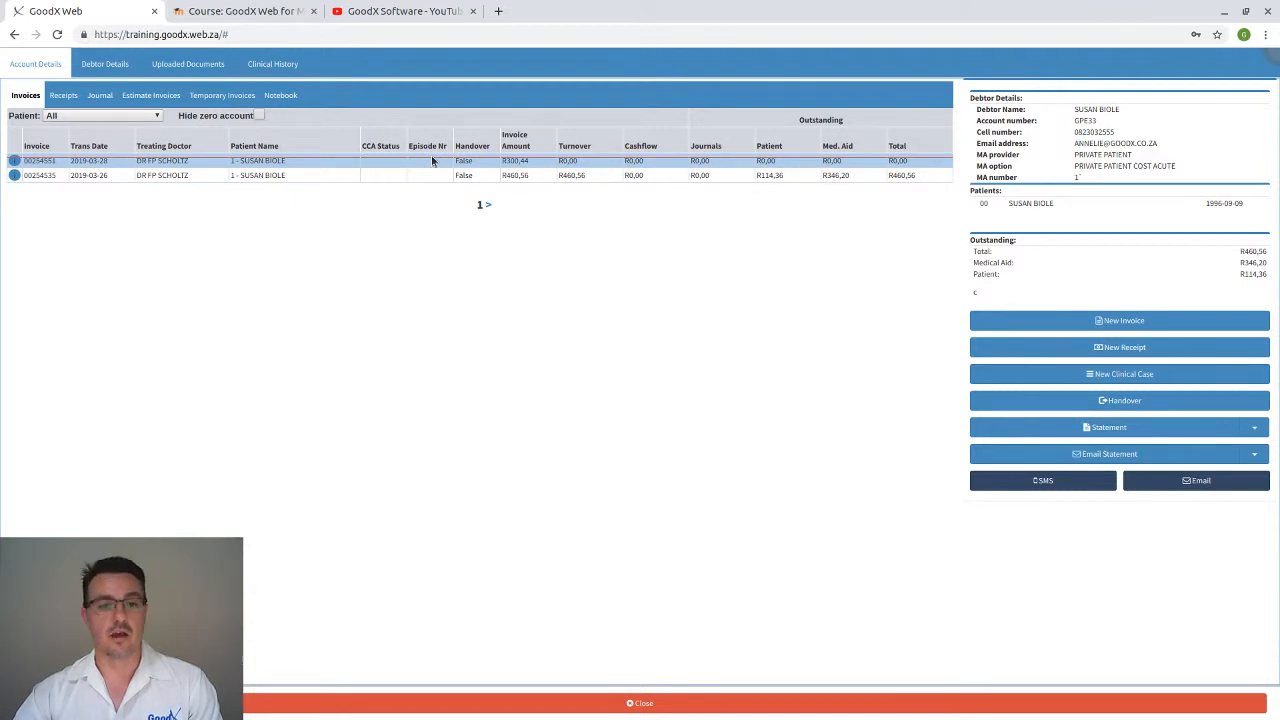
click(432, 160)
click(203, 184)
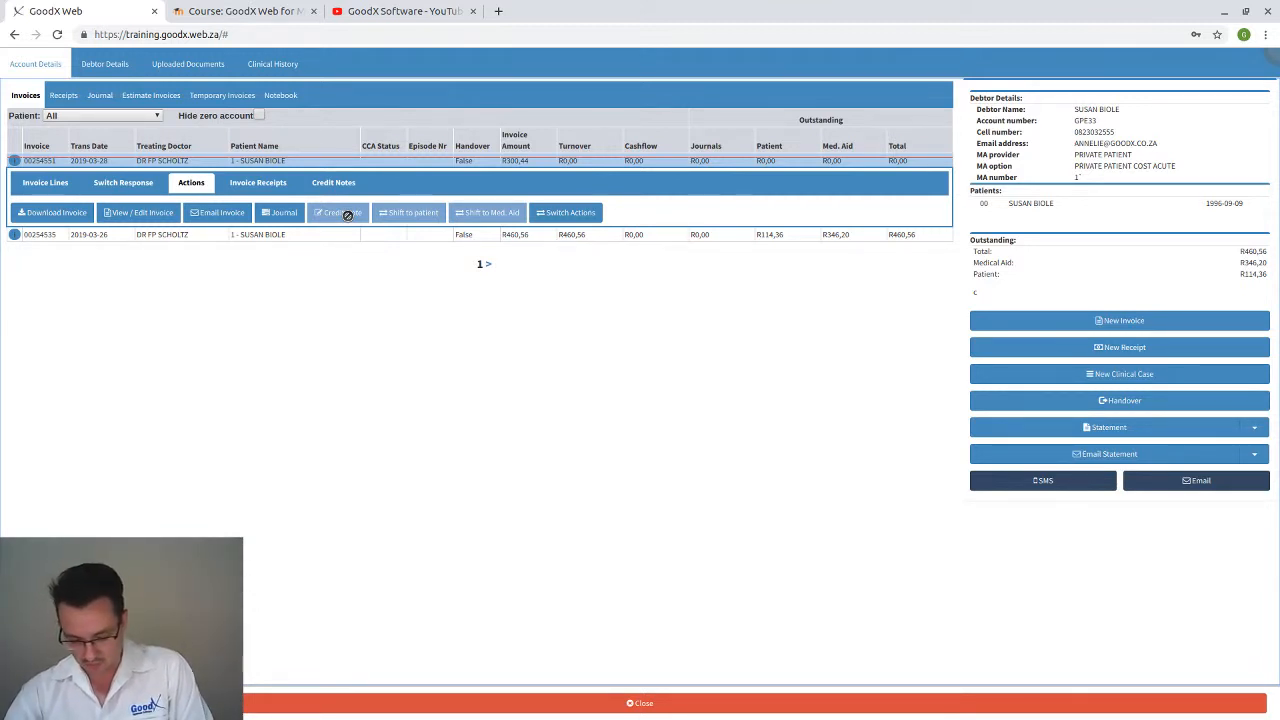
click(374, 700)
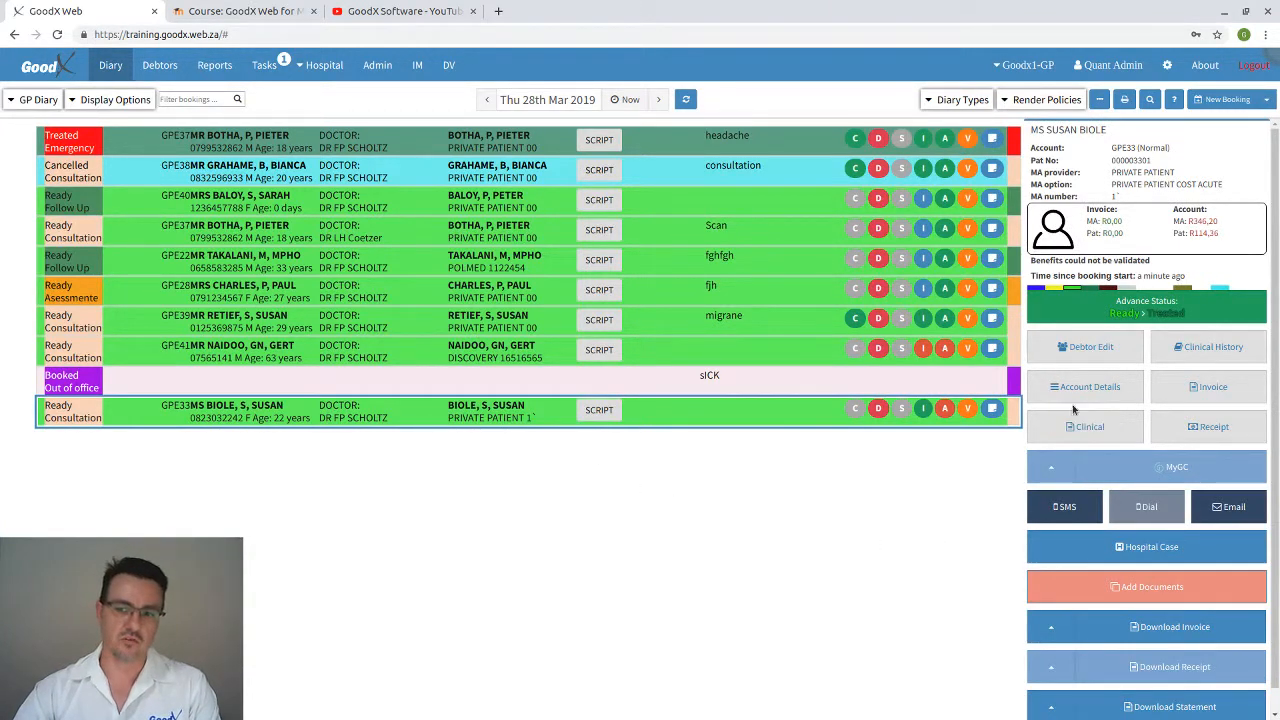
Open the booking's credited invoice to inspect its line quantities, and leave it without saving the lines
click(1208, 386)
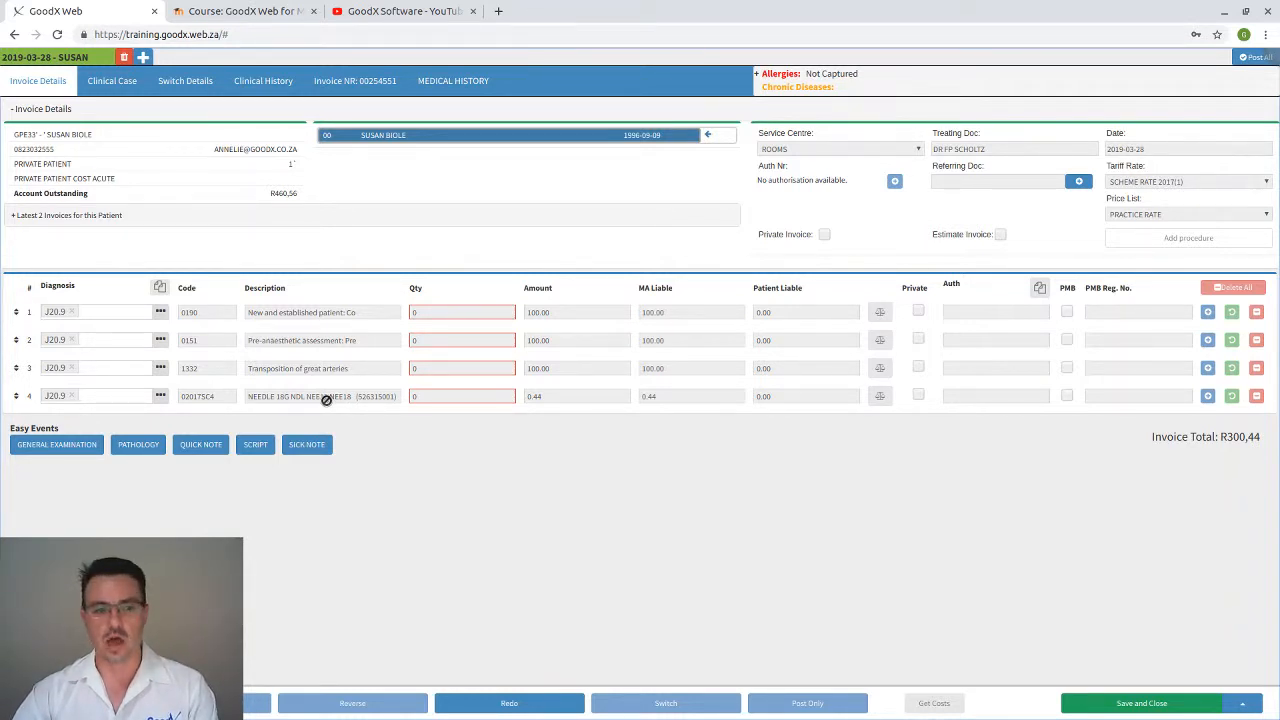
click(62, 703)
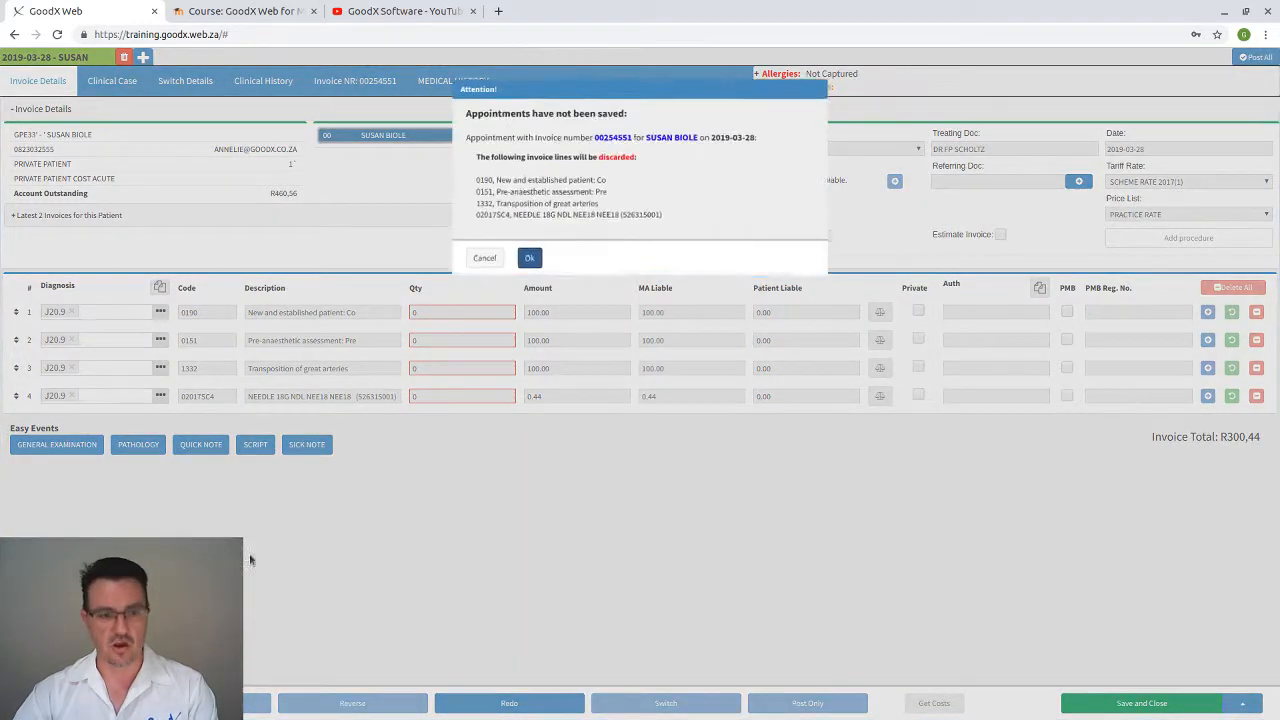
click(532, 256)
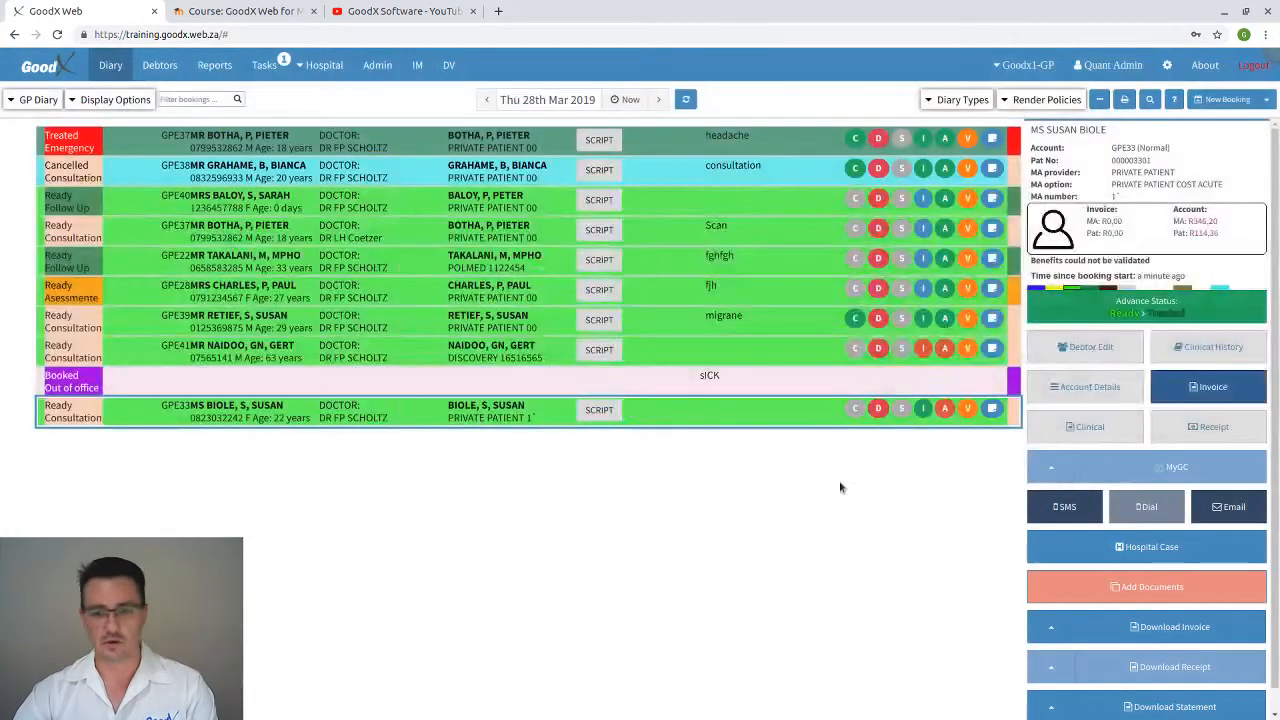
Create and save a new Follow Up booking for the existing debtor whose invoice was credited
click(1207, 103)
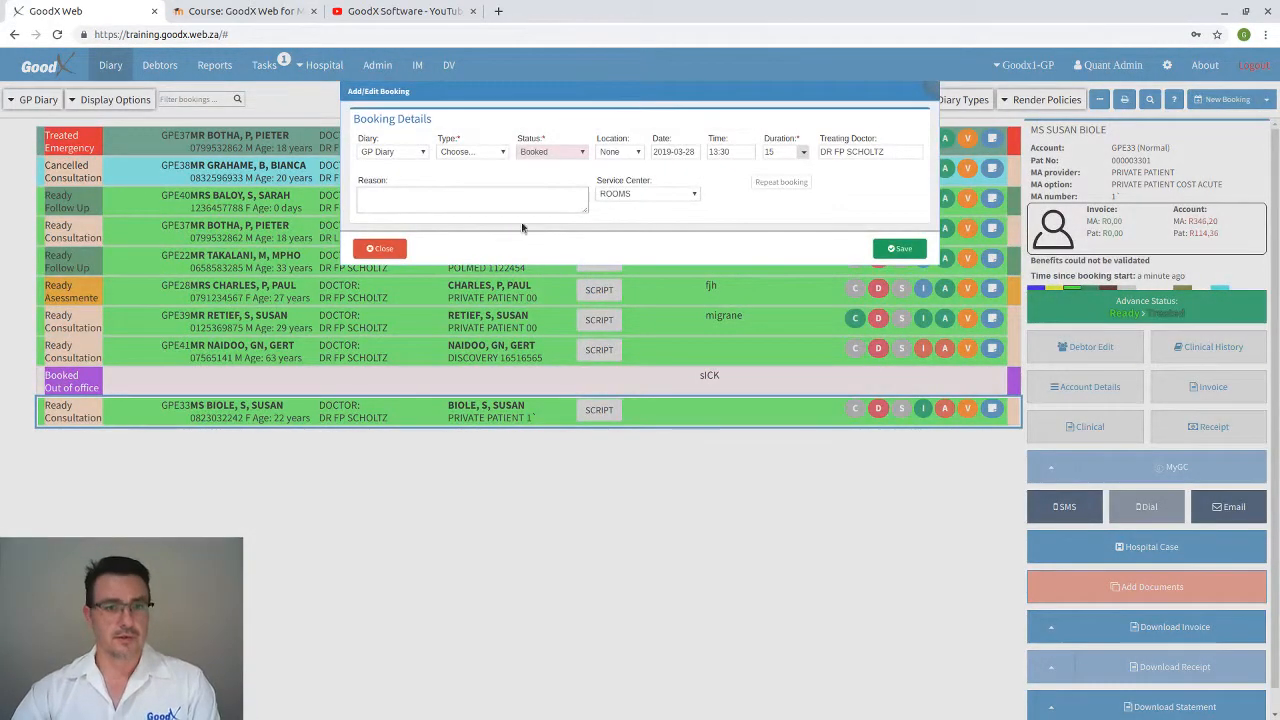
click(481, 152)
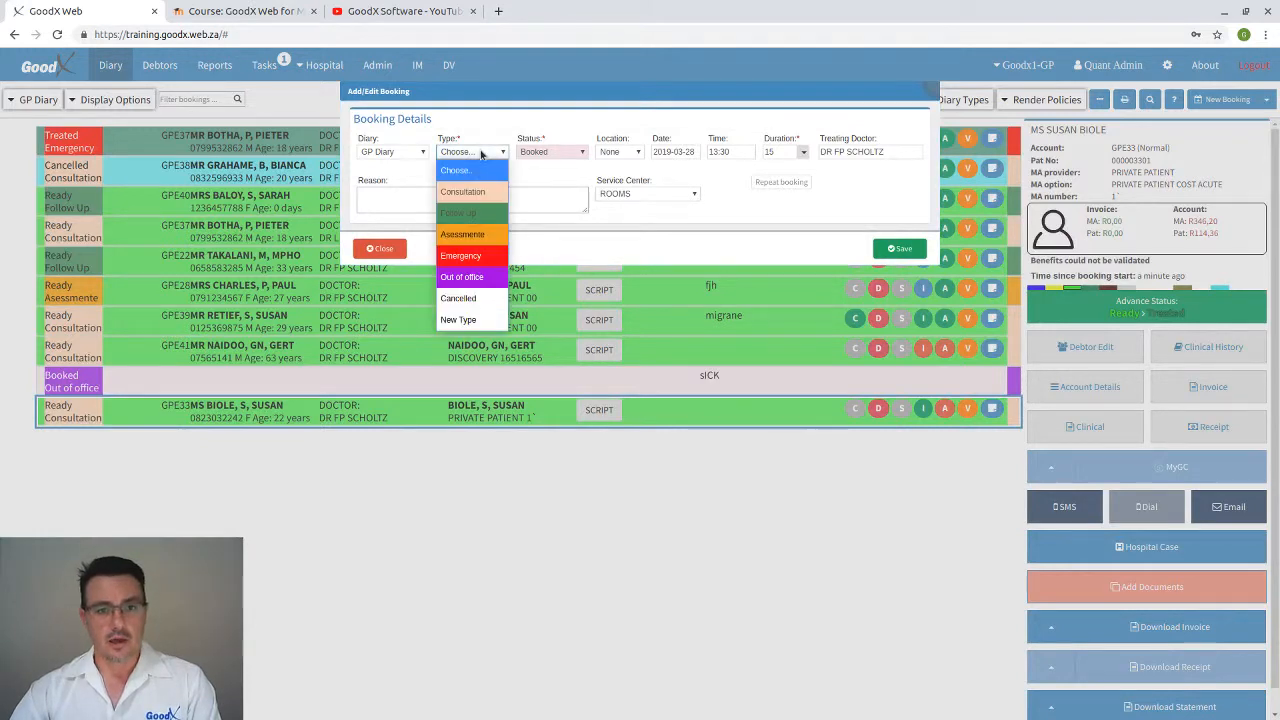
click(470, 213)
click(440, 240)
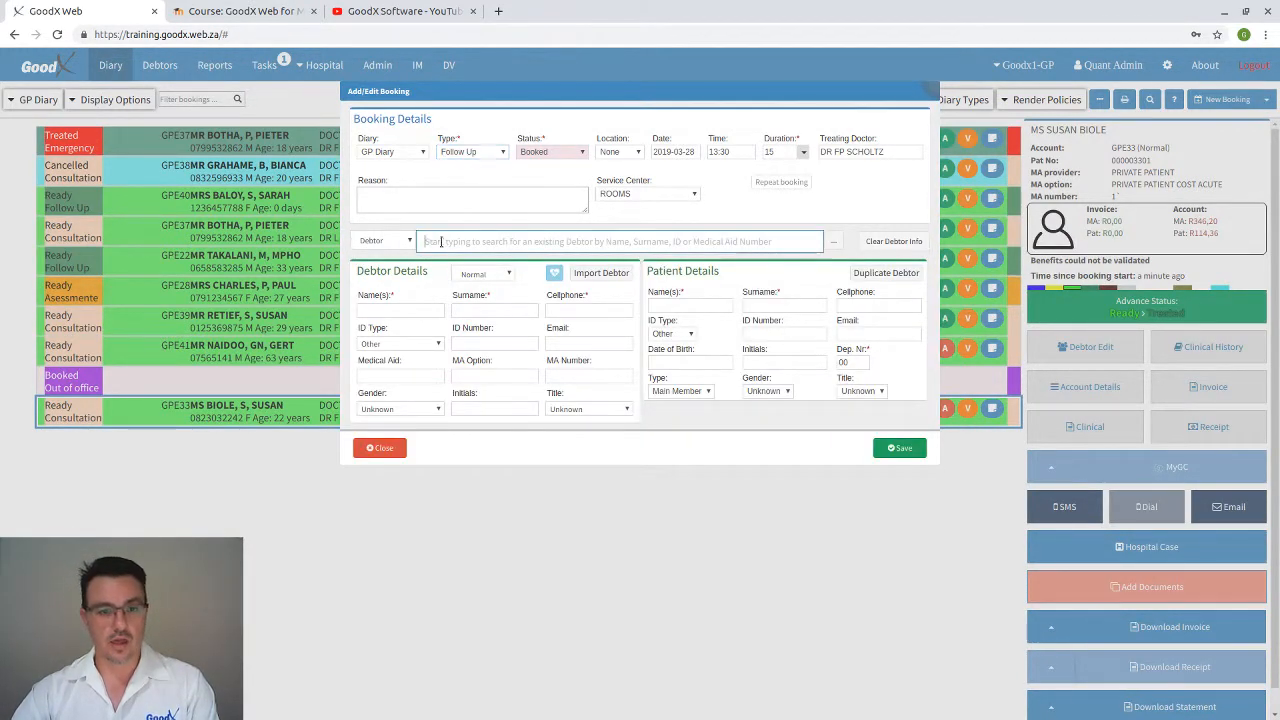
text(sy)
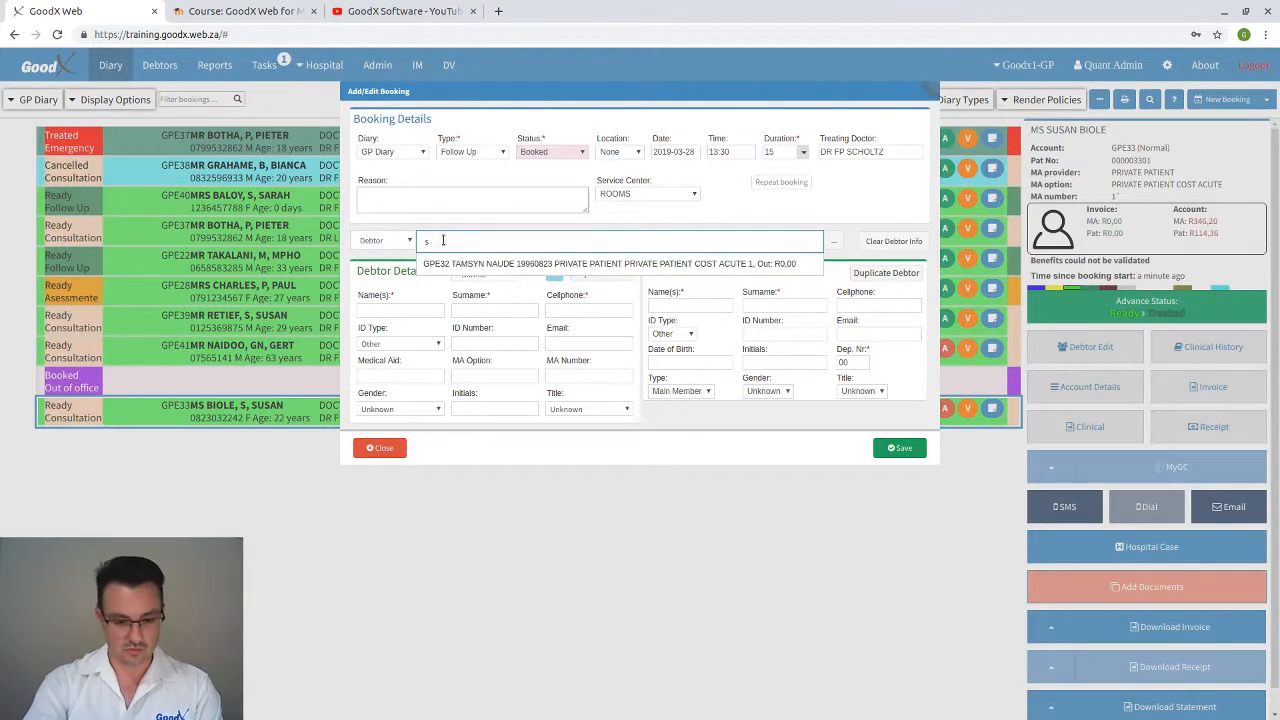
text(usan)
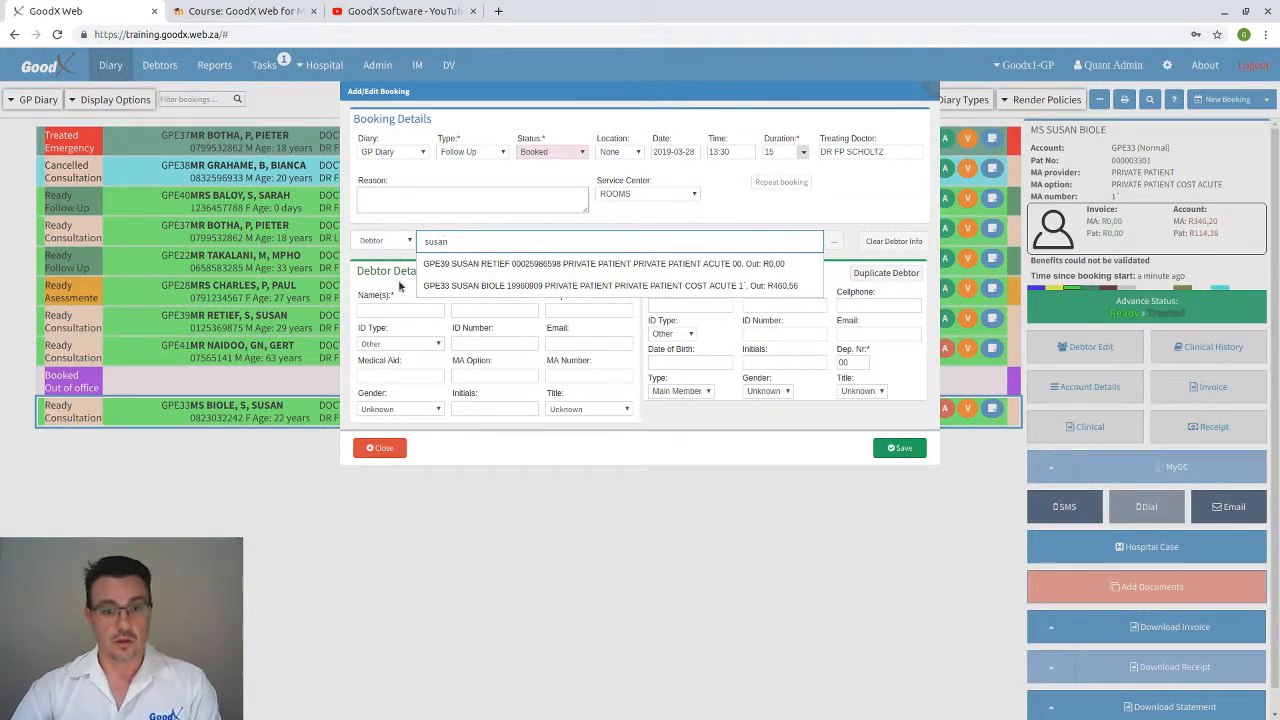
click(456, 287)
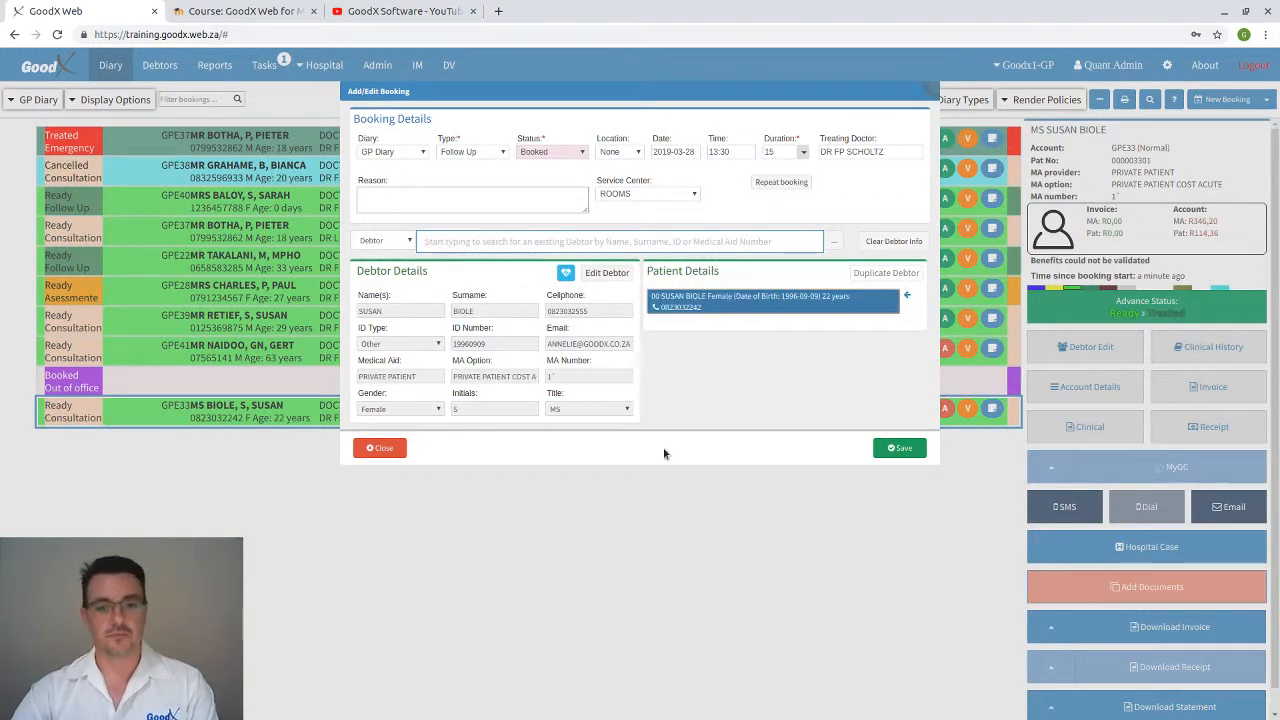
click(880, 449)
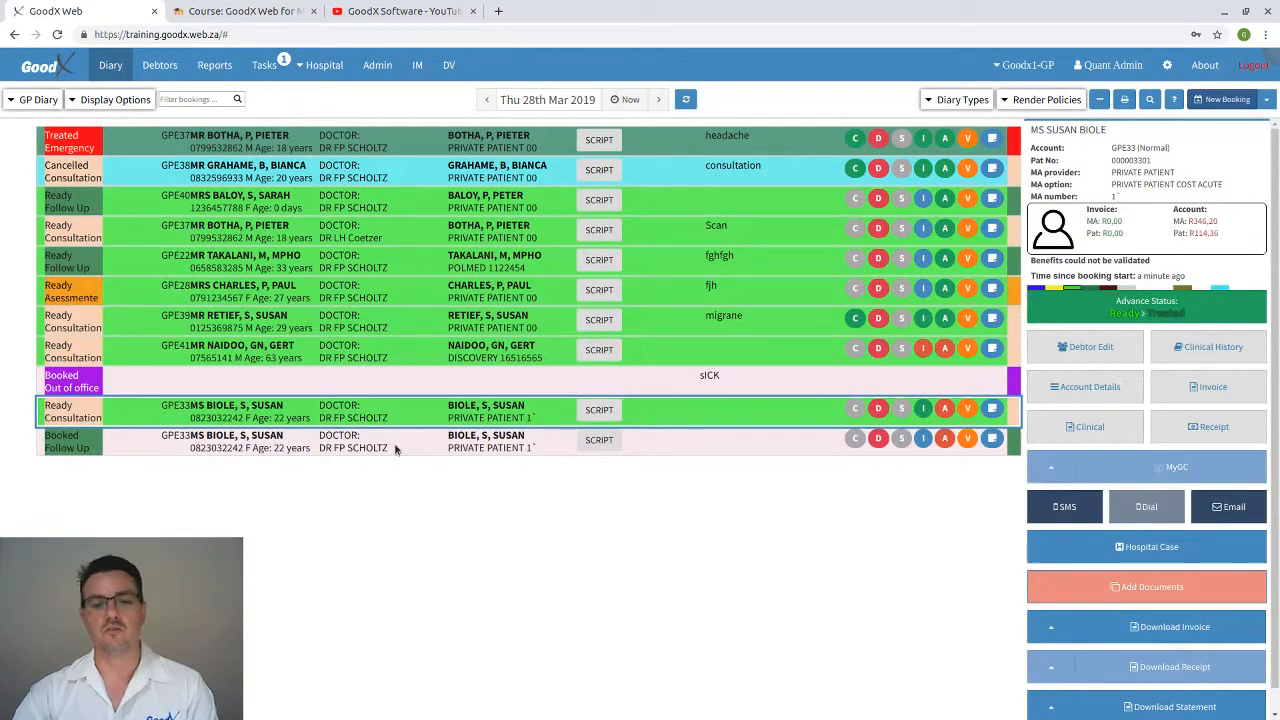
Invoice the new follow-up booking using the Stitch macro, and post the invoice without switching it
click(395, 449)
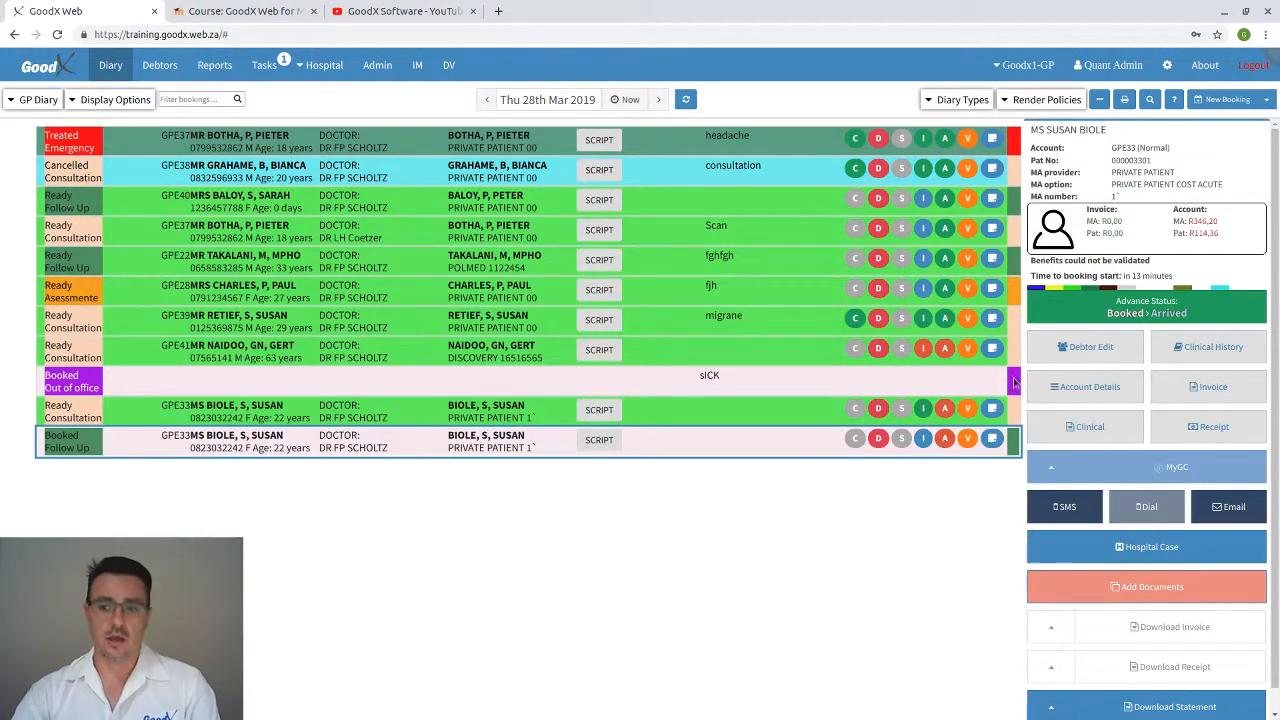
click(1205, 390)
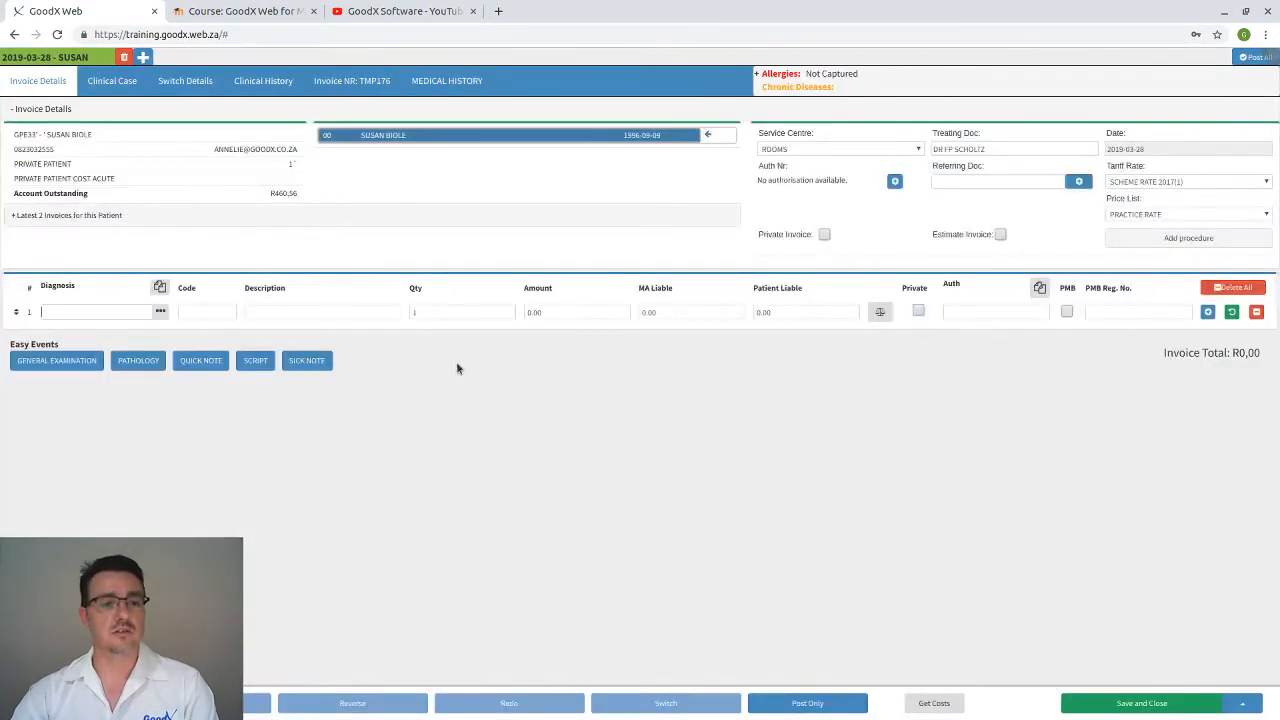
click(199, 313)
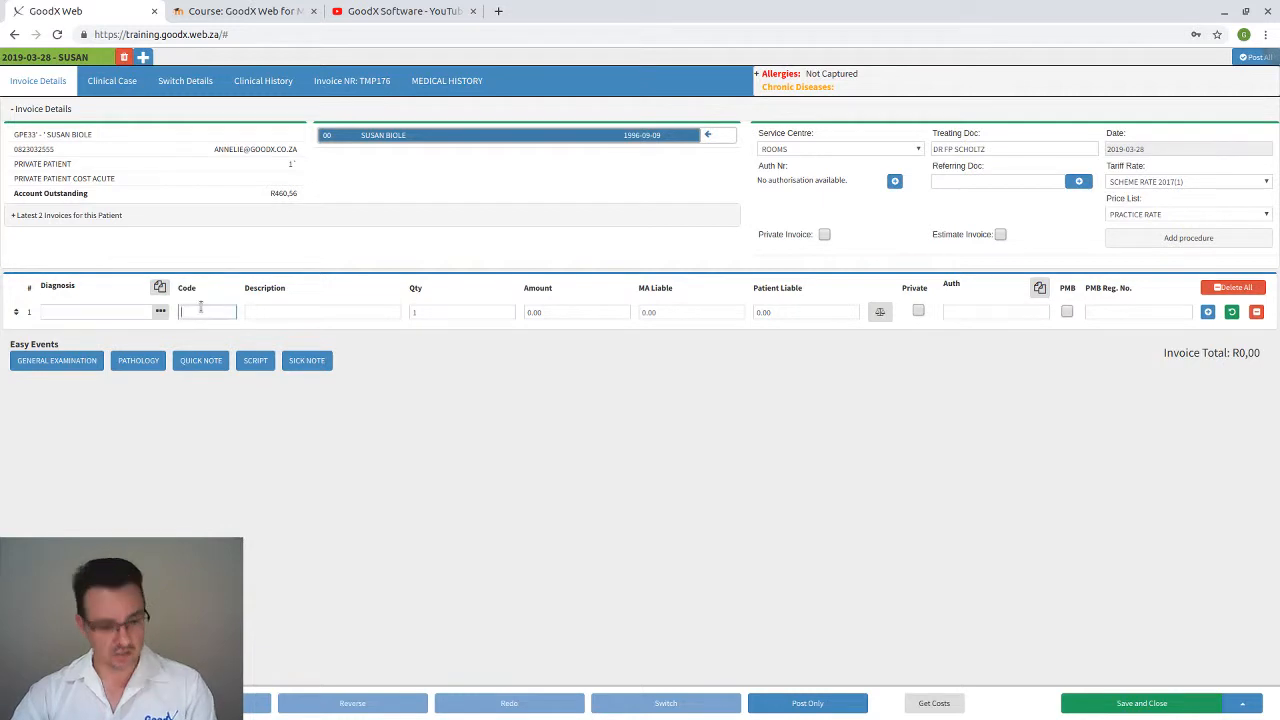
text(st)
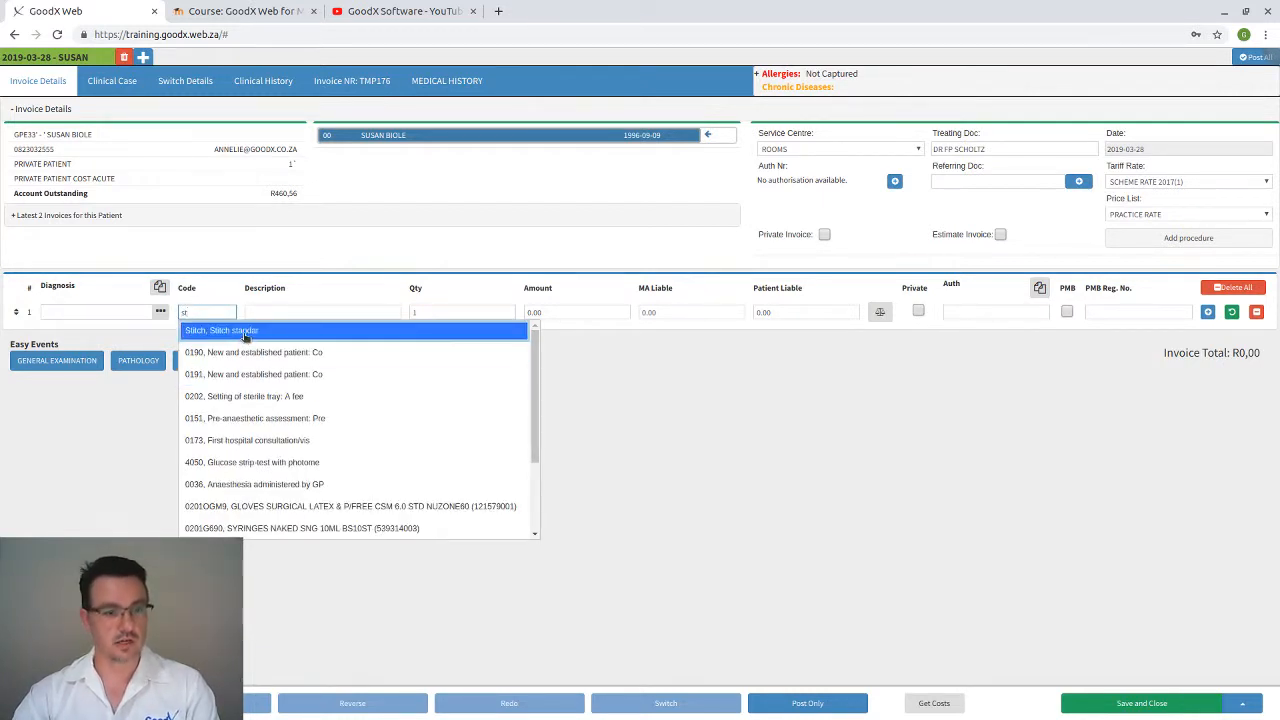
key(Return)
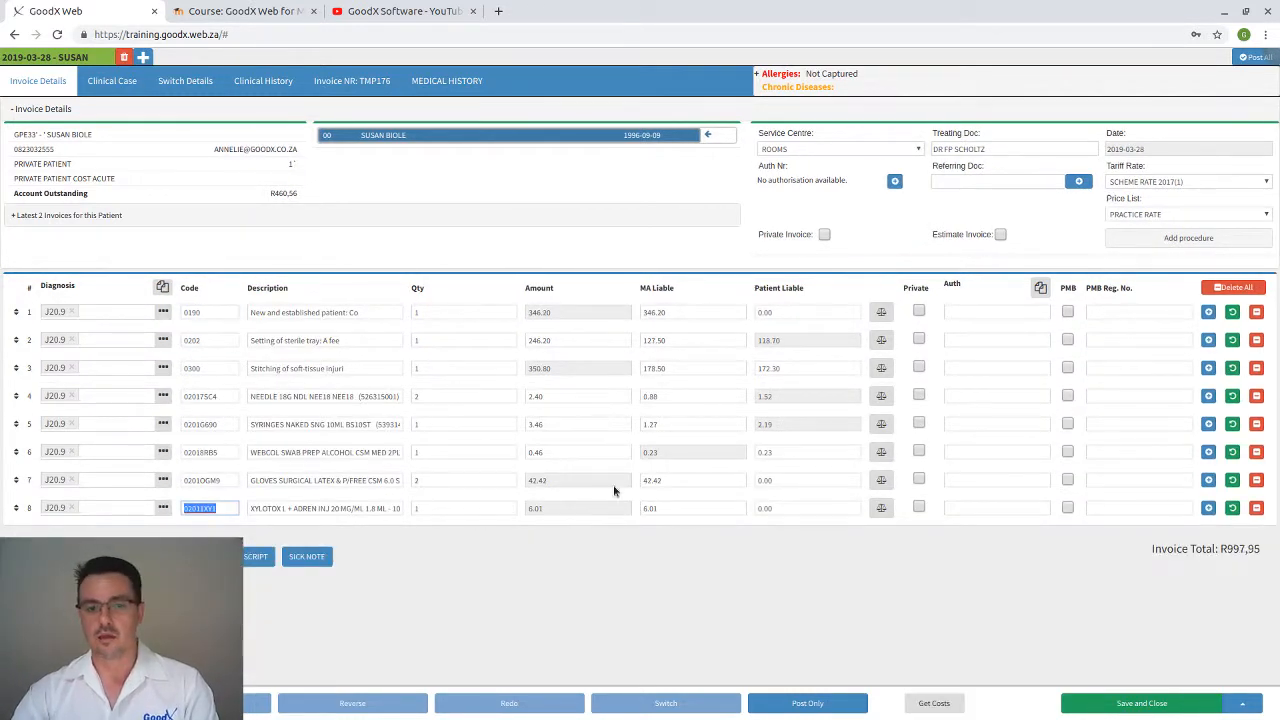
click(805, 703)
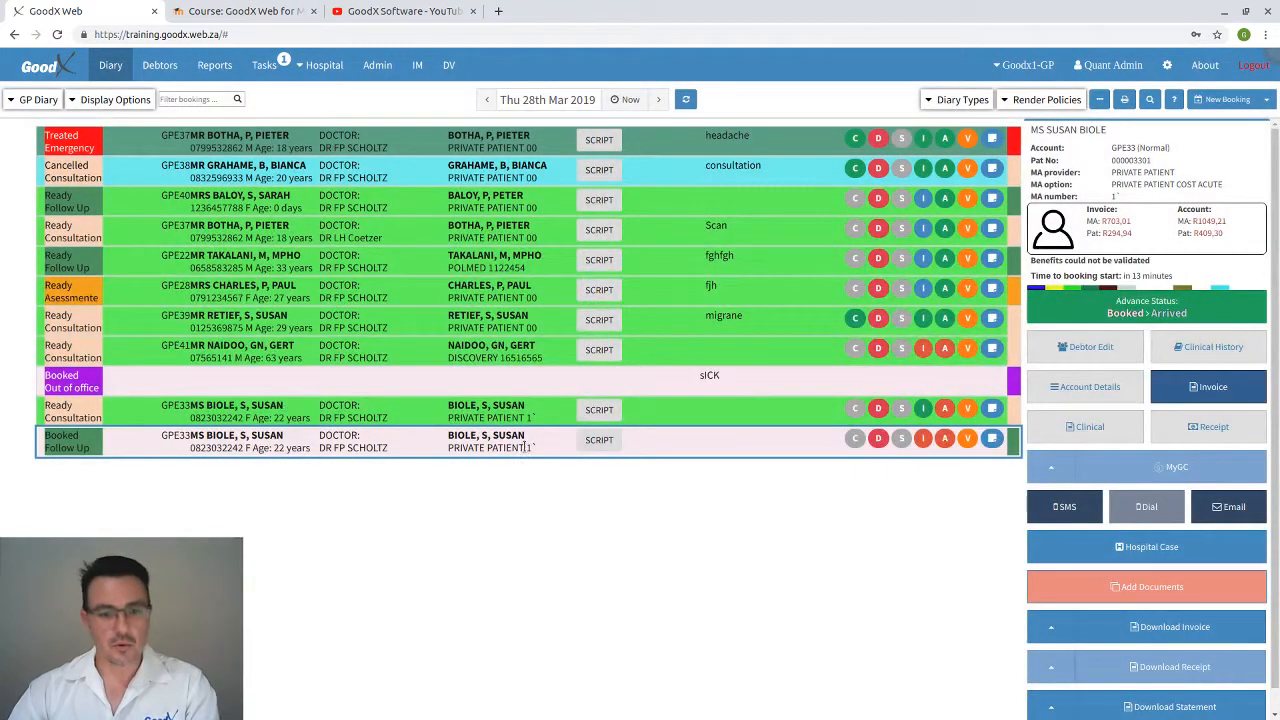
Advance the follow-up booking's status to Ready
click(1108, 315)
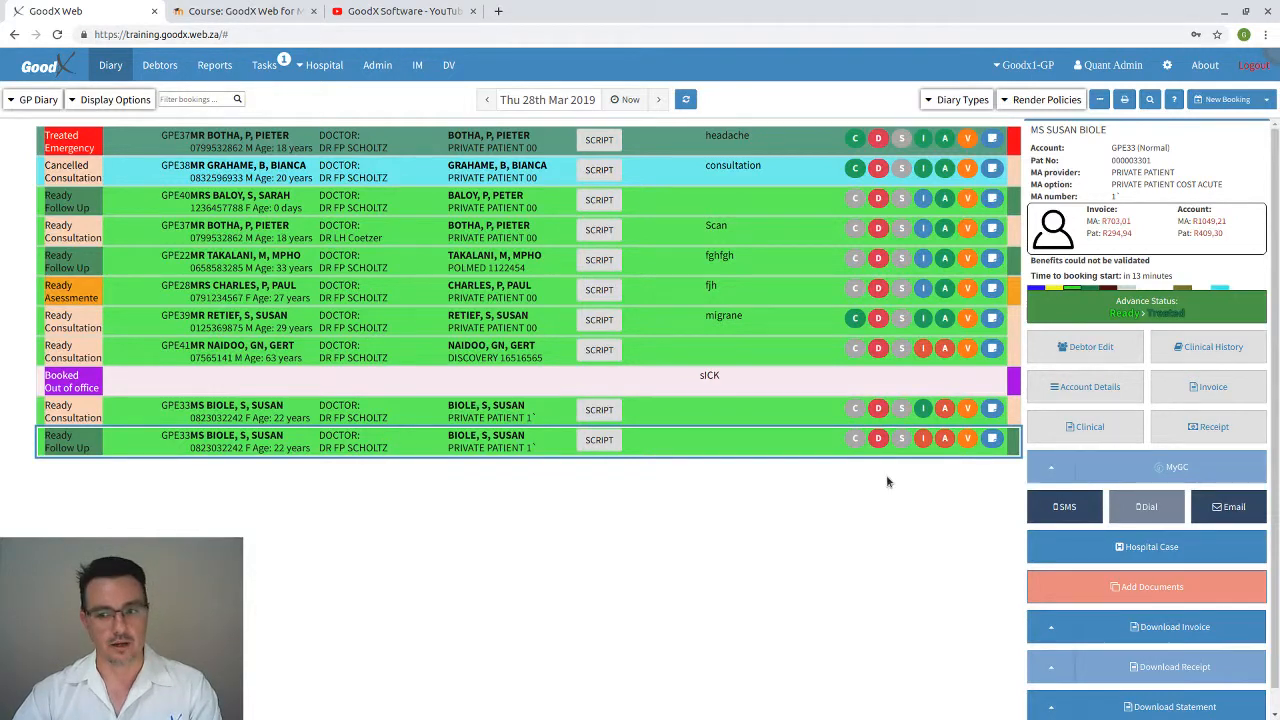
Open the follow-up booking's account details and review the newest invoice's lines and available actions
click(1078, 395)
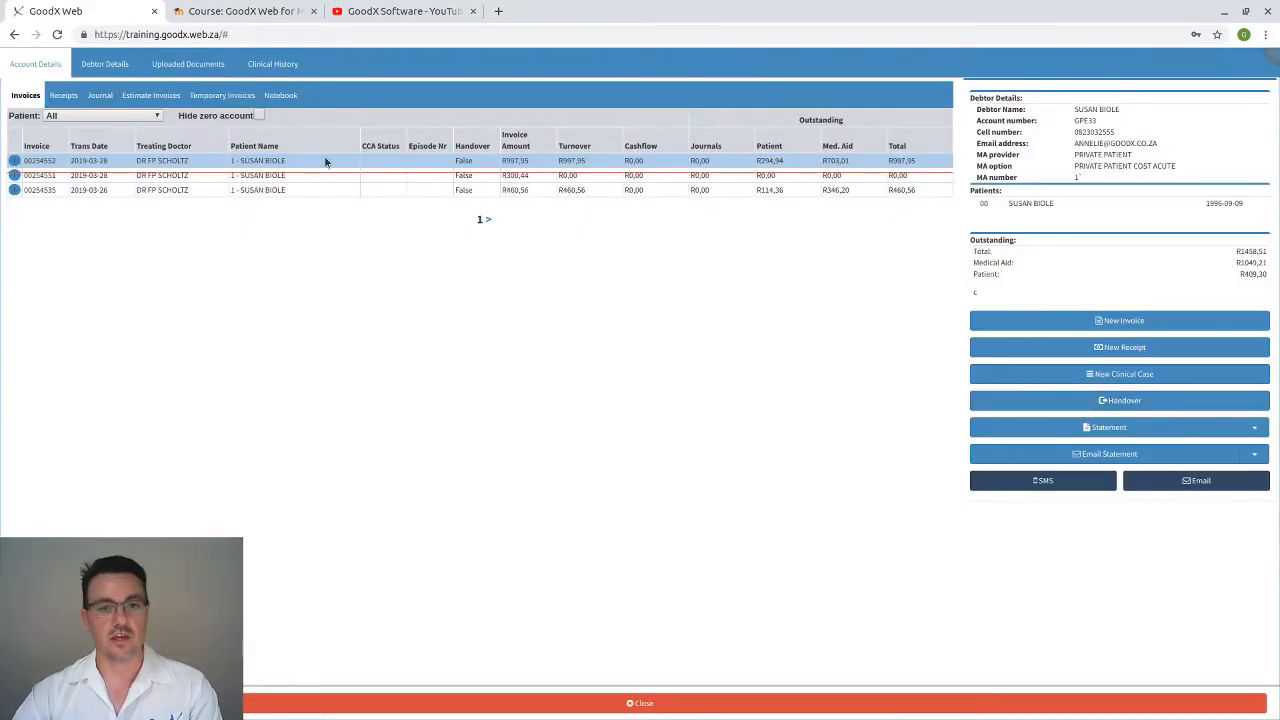
click(325, 160)
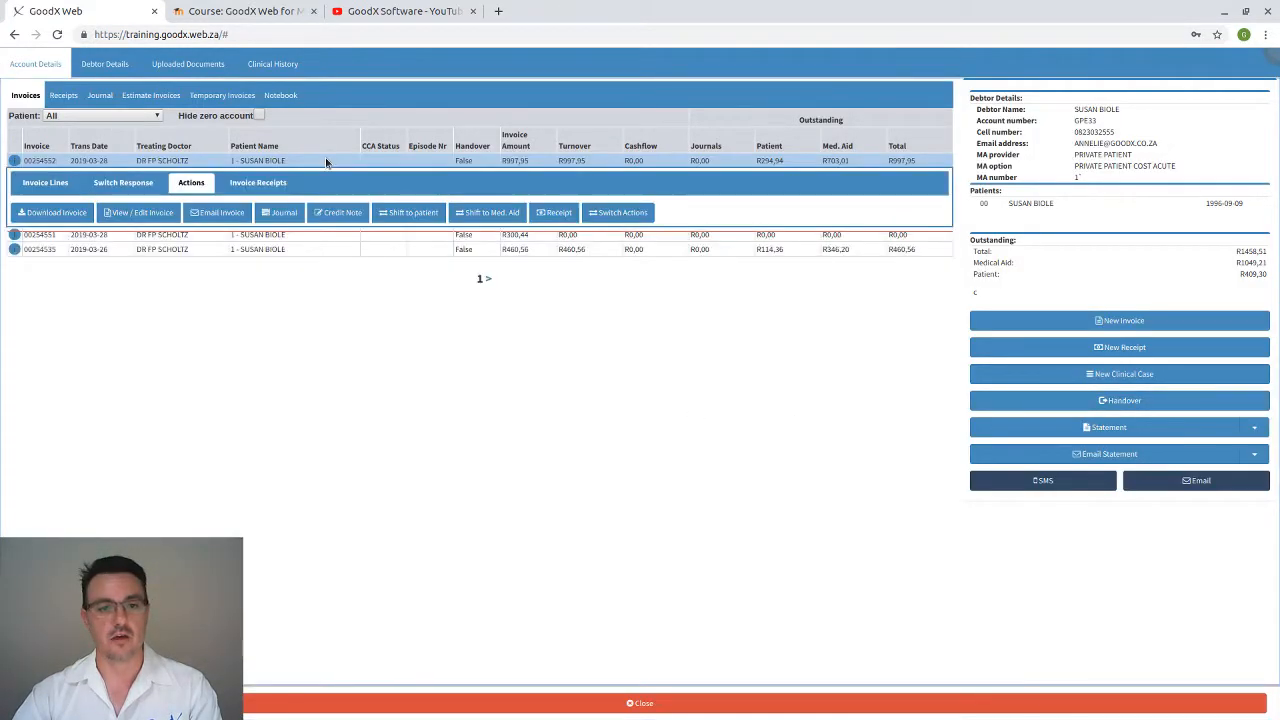
click(46, 183)
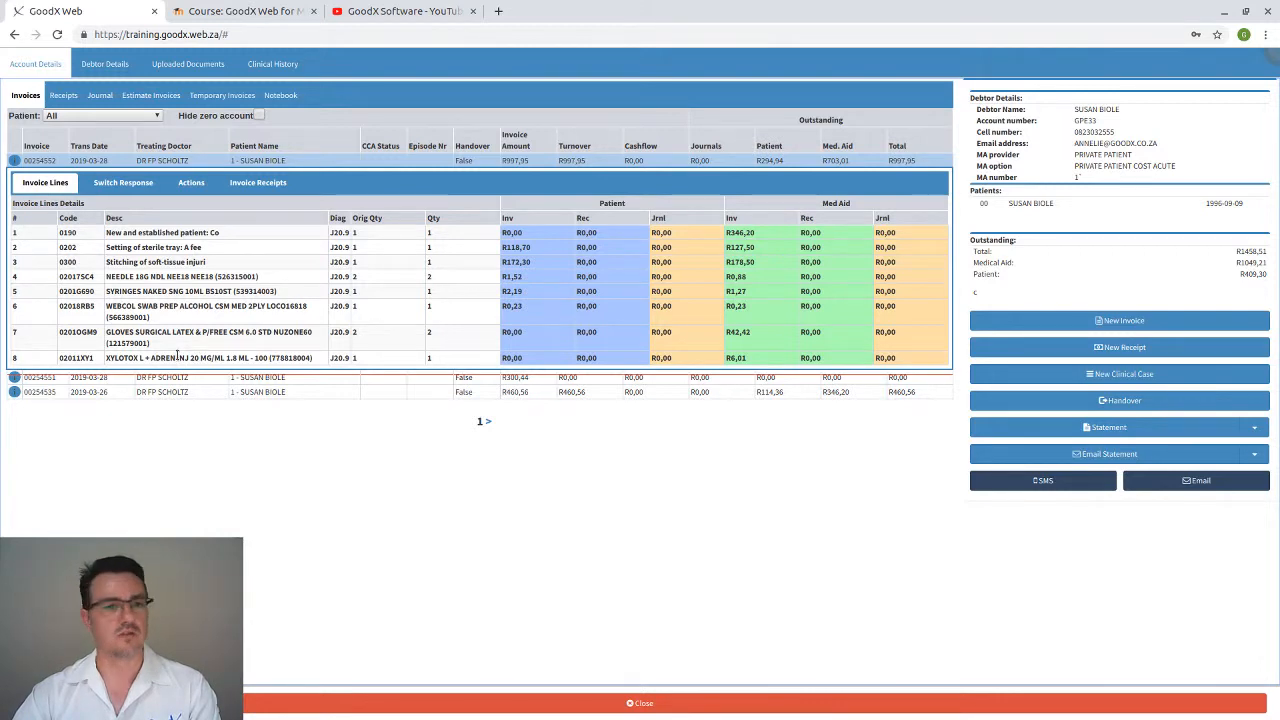
click(148, 162)
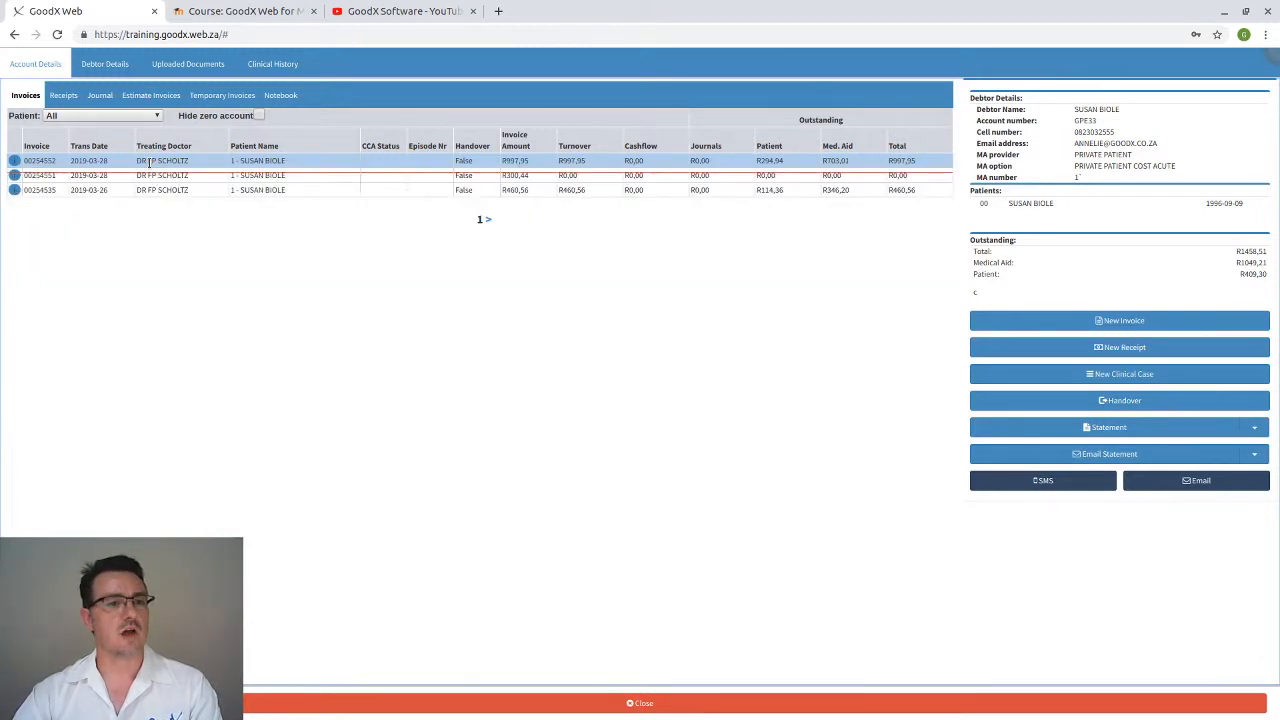
click(148, 163)
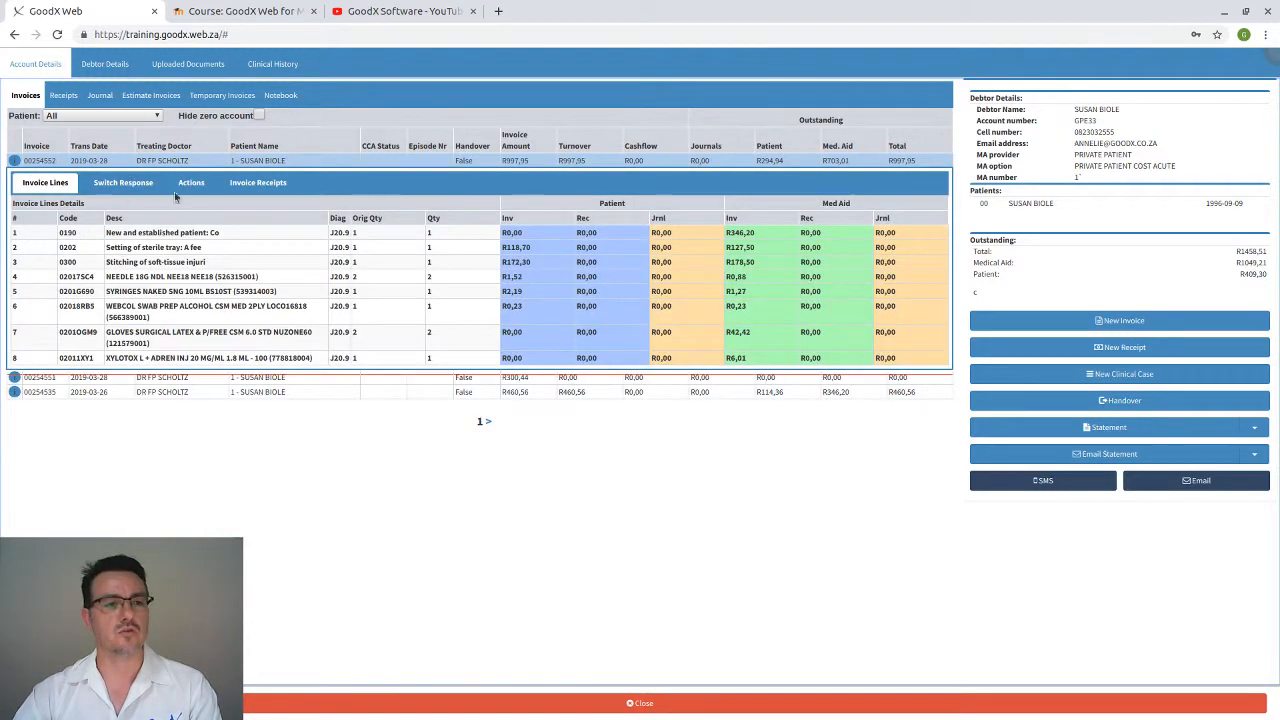
click(188, 185)
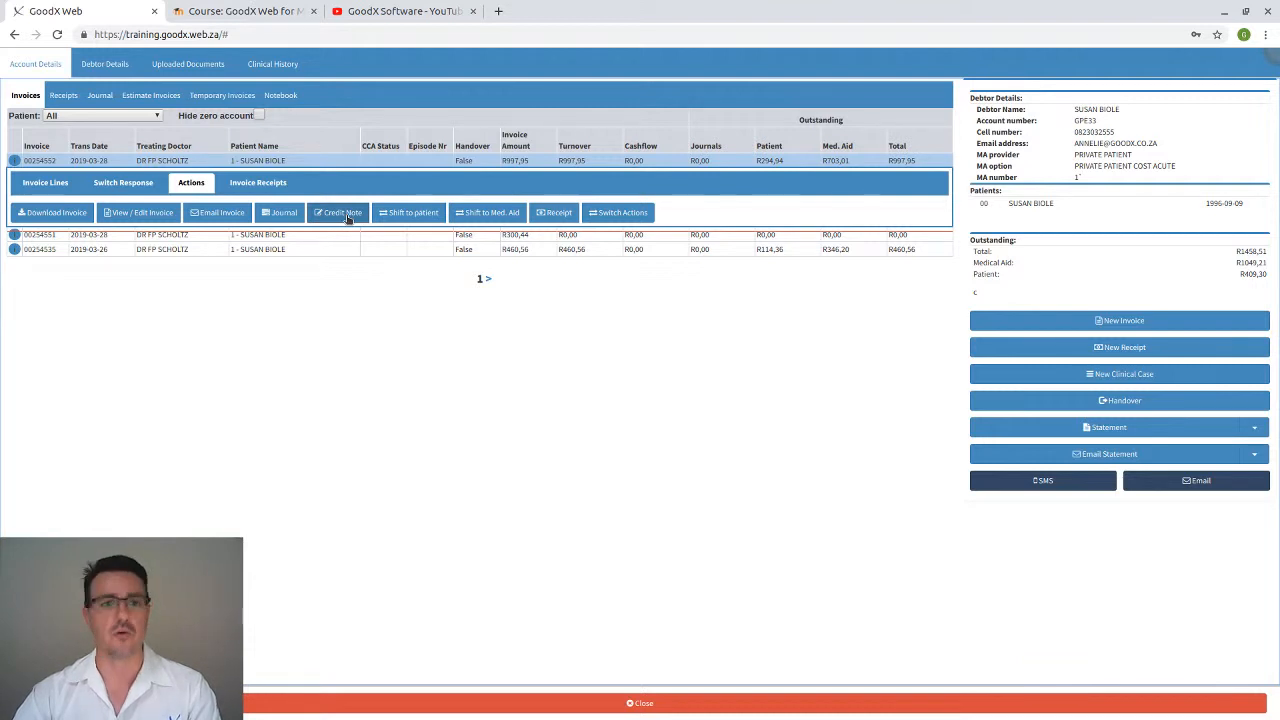
Open the newest invoice for editing and redo it, giving "No xylotox" as the reason for the credit note
click(143, 215)
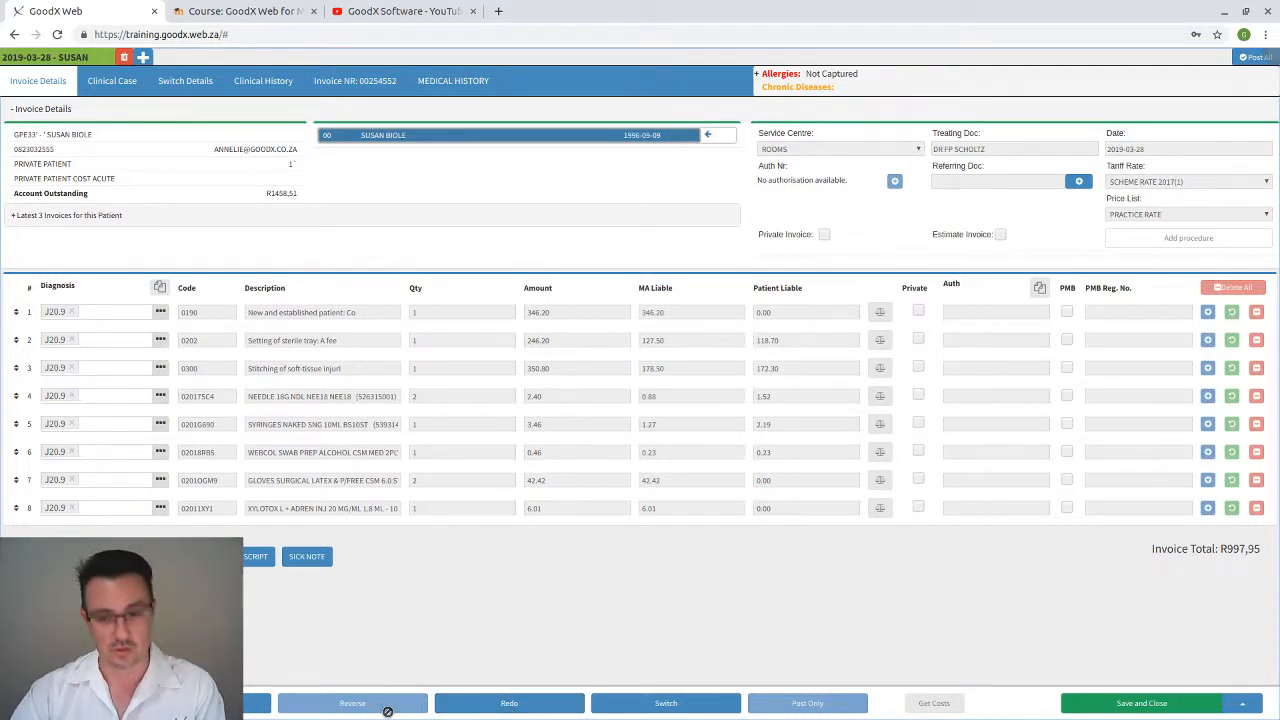
click(507, 701)
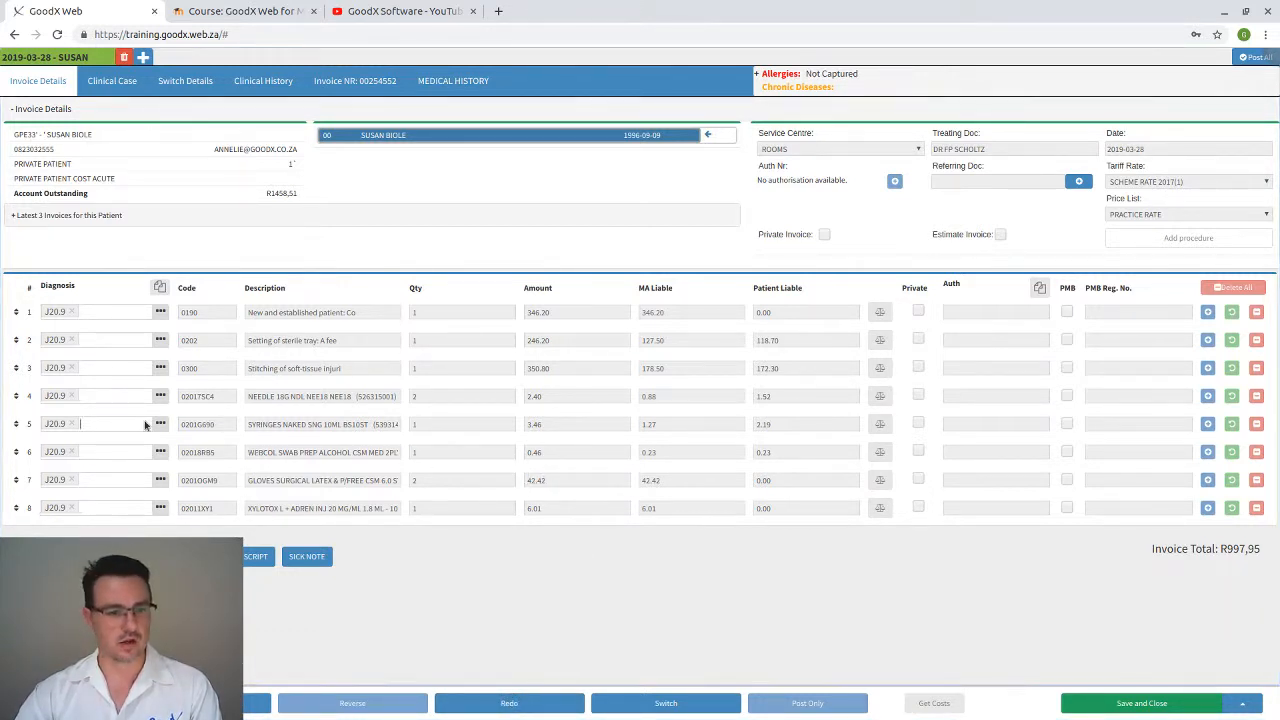
double_click(208, 424)
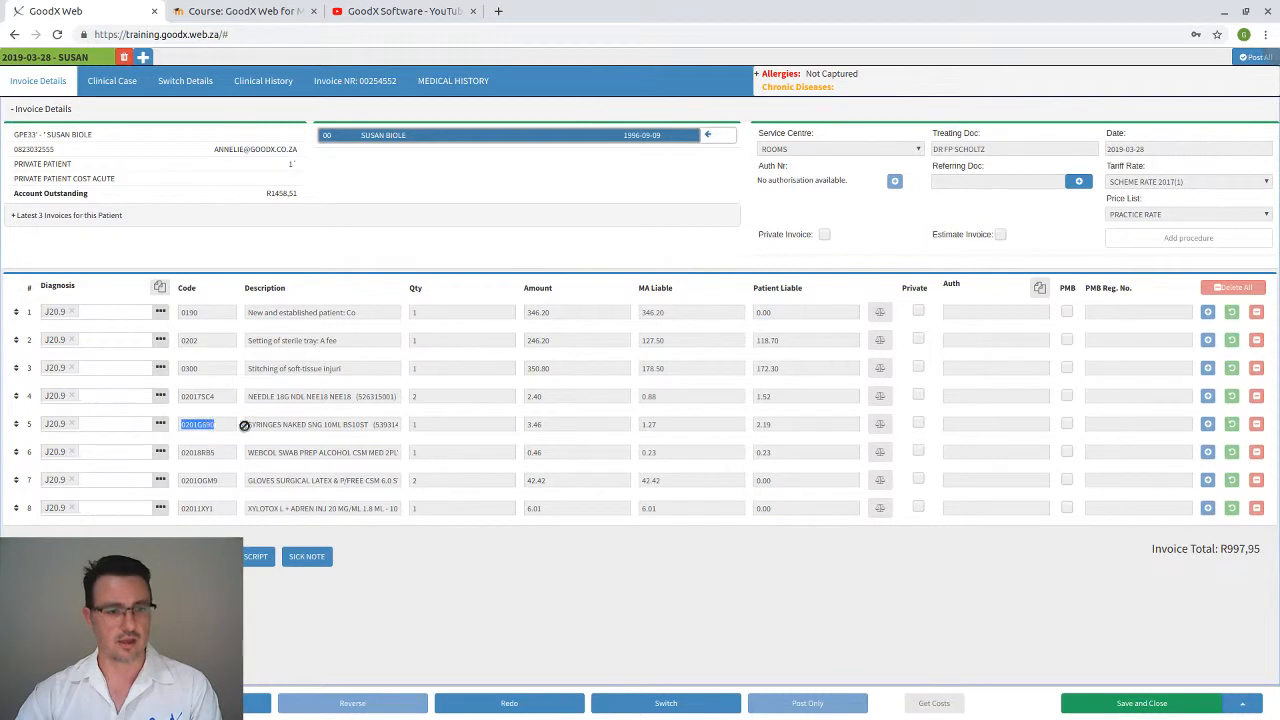
double_click(196, 508)
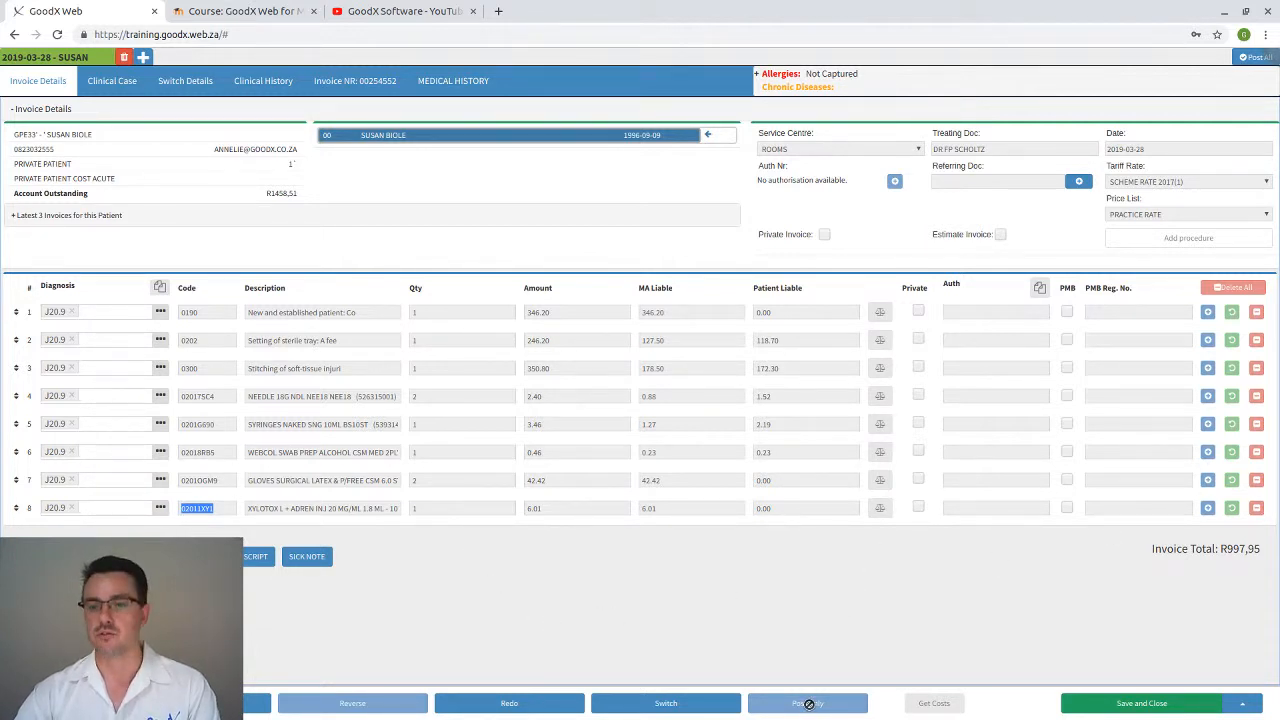
click(508, 703)
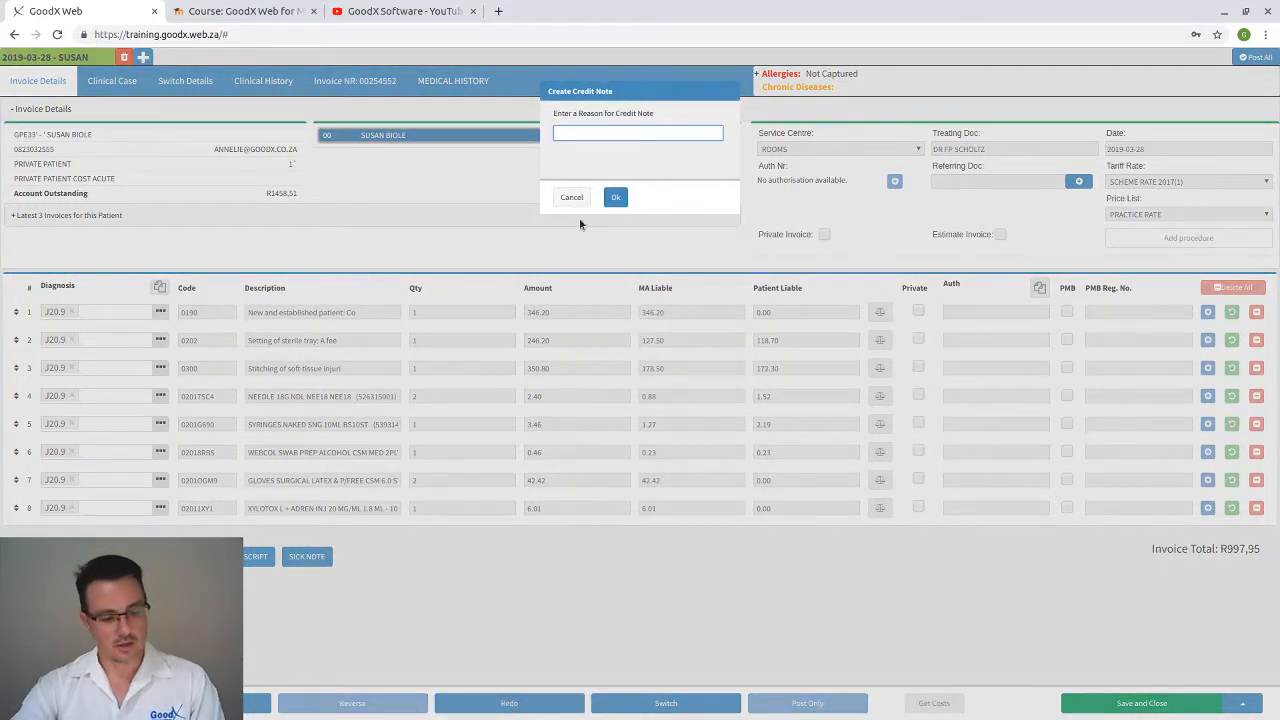
text(No)
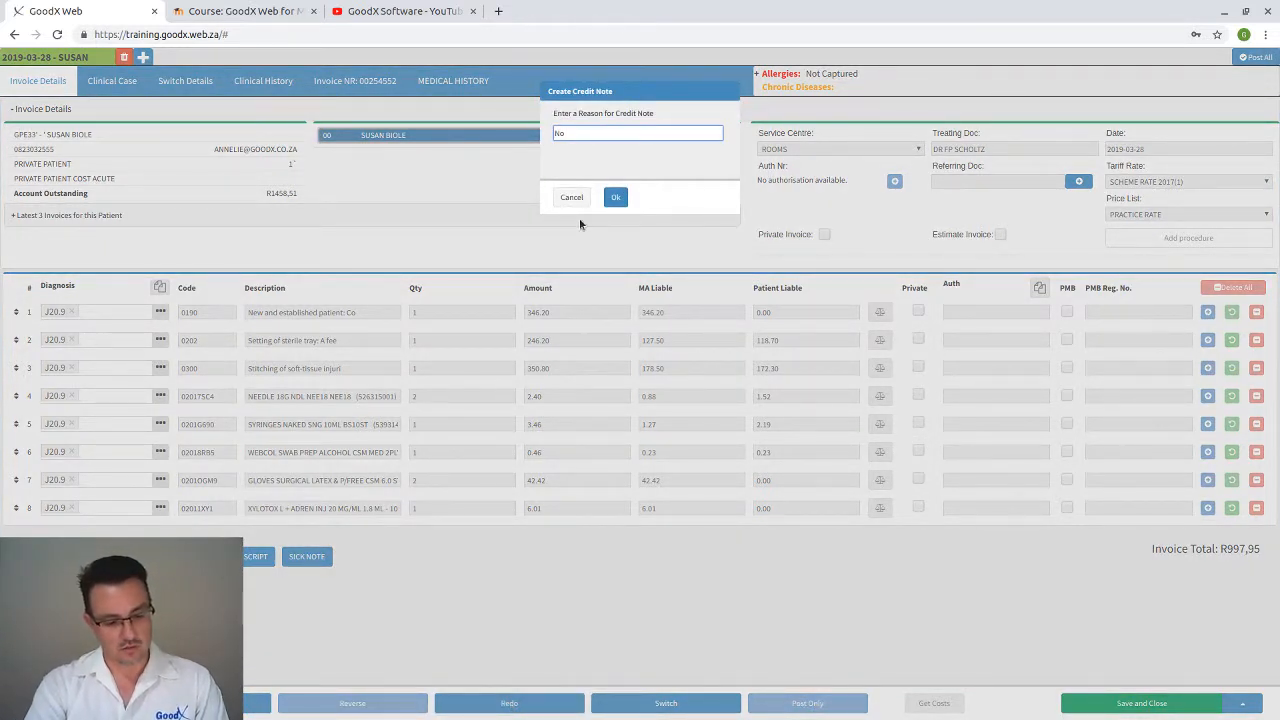
text( xyloto)
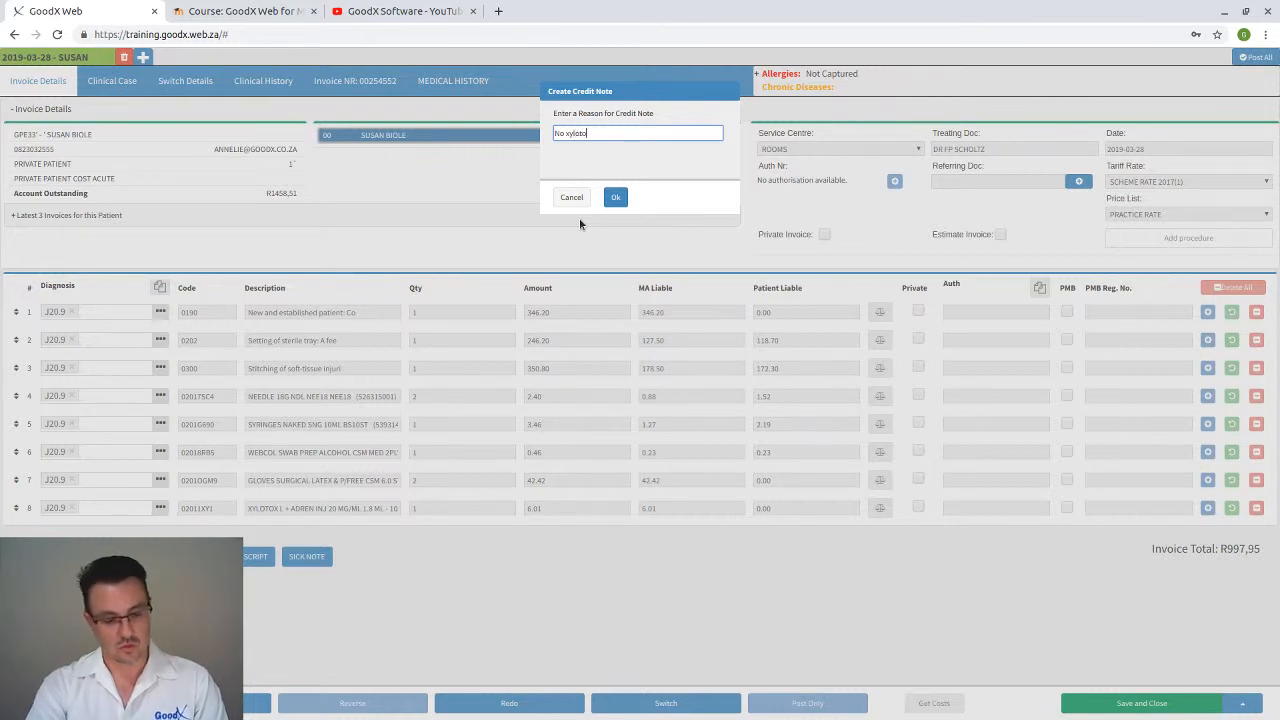
text(x)
click(614, 199)
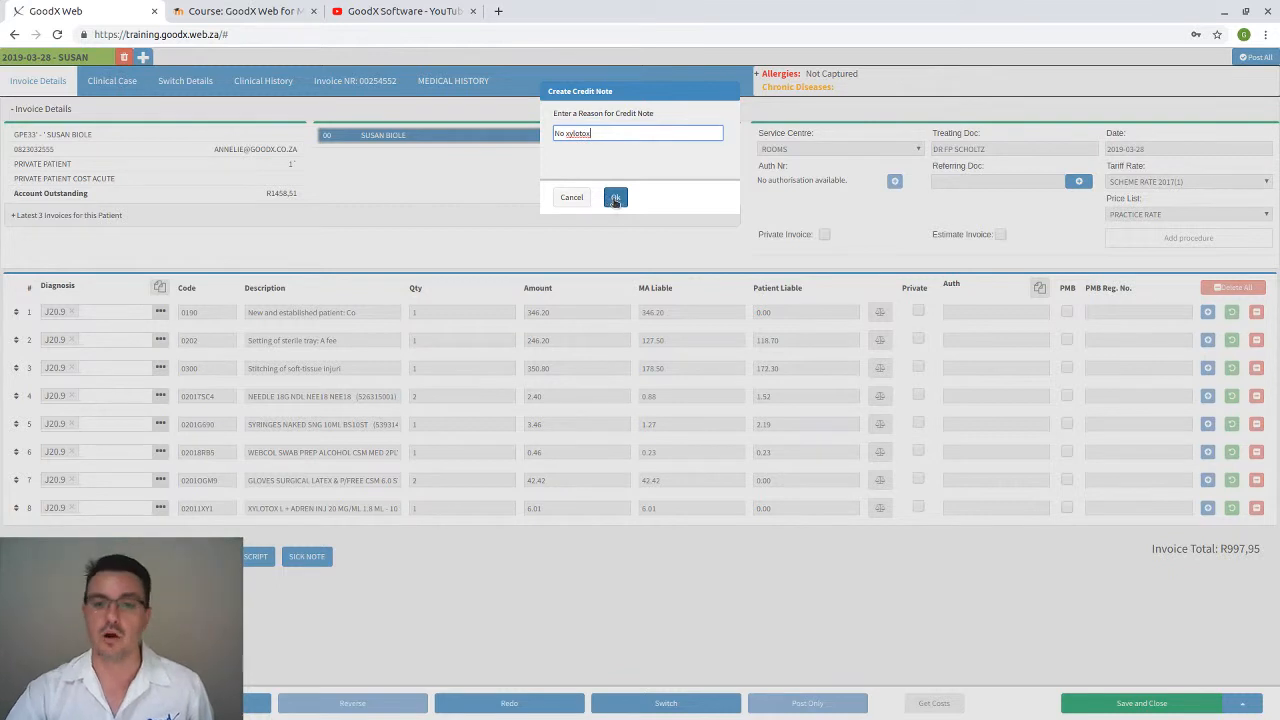
click(615, 199)
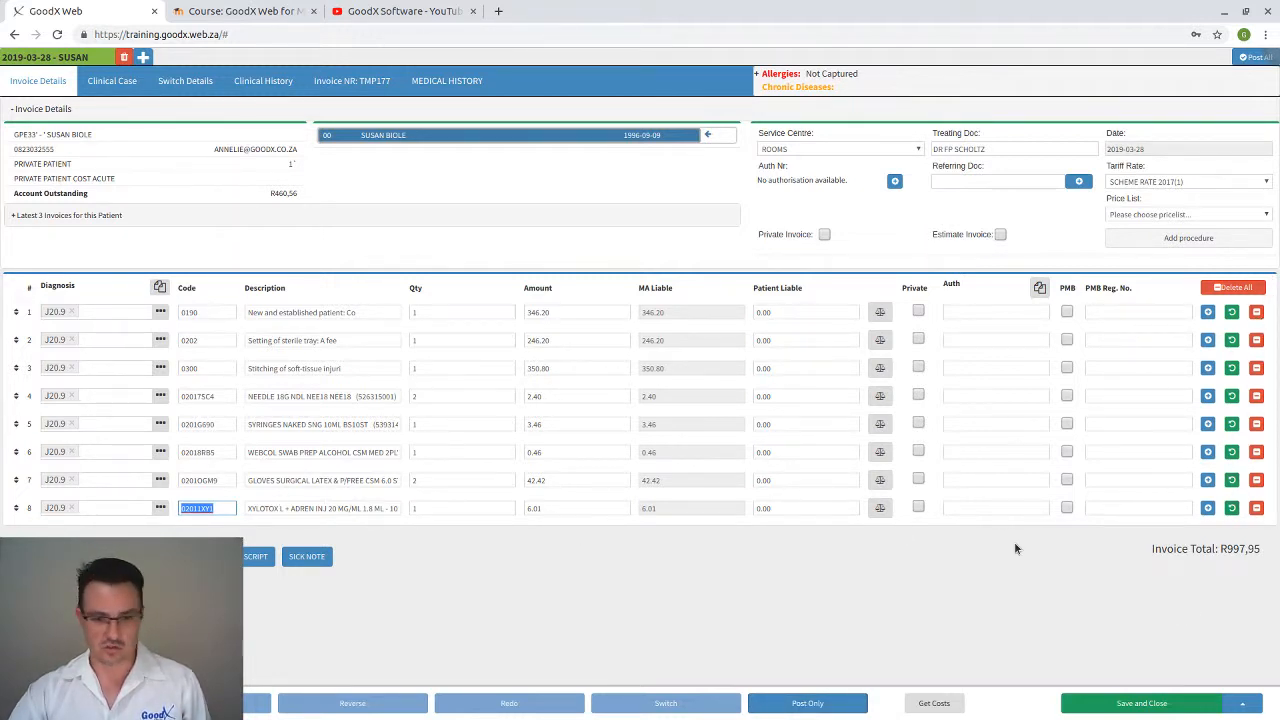
Delete the XYLOTOX line from the redone invoice and post the invoice without switching it
click(1257, 508)
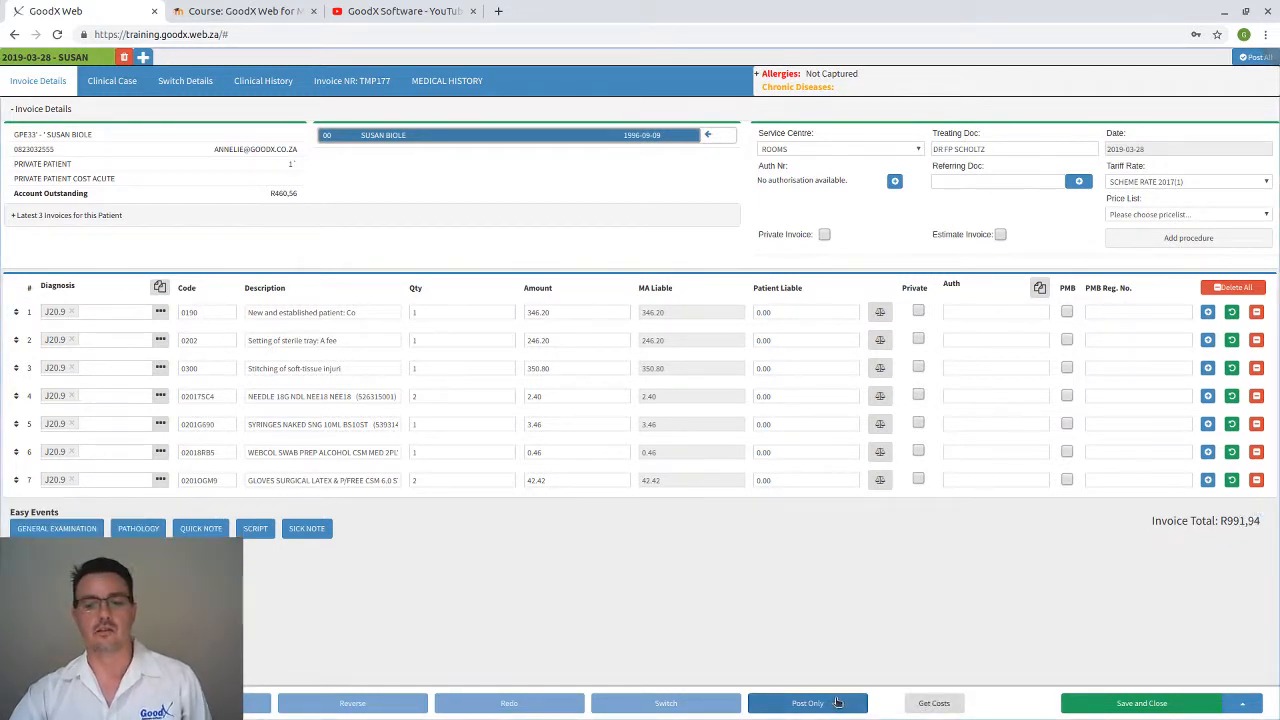
click(838, 703)
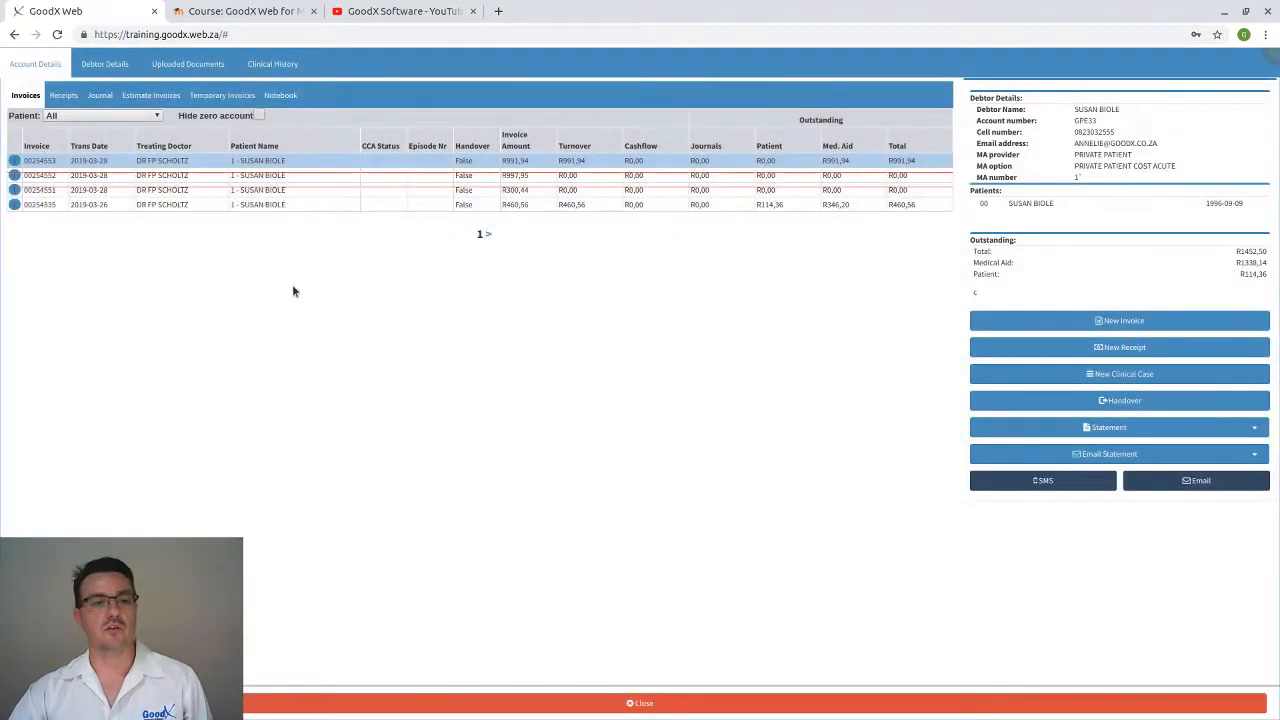
Examine the earlier invoices in the account, including the actions available for the invoice just credited
click(318, 205)
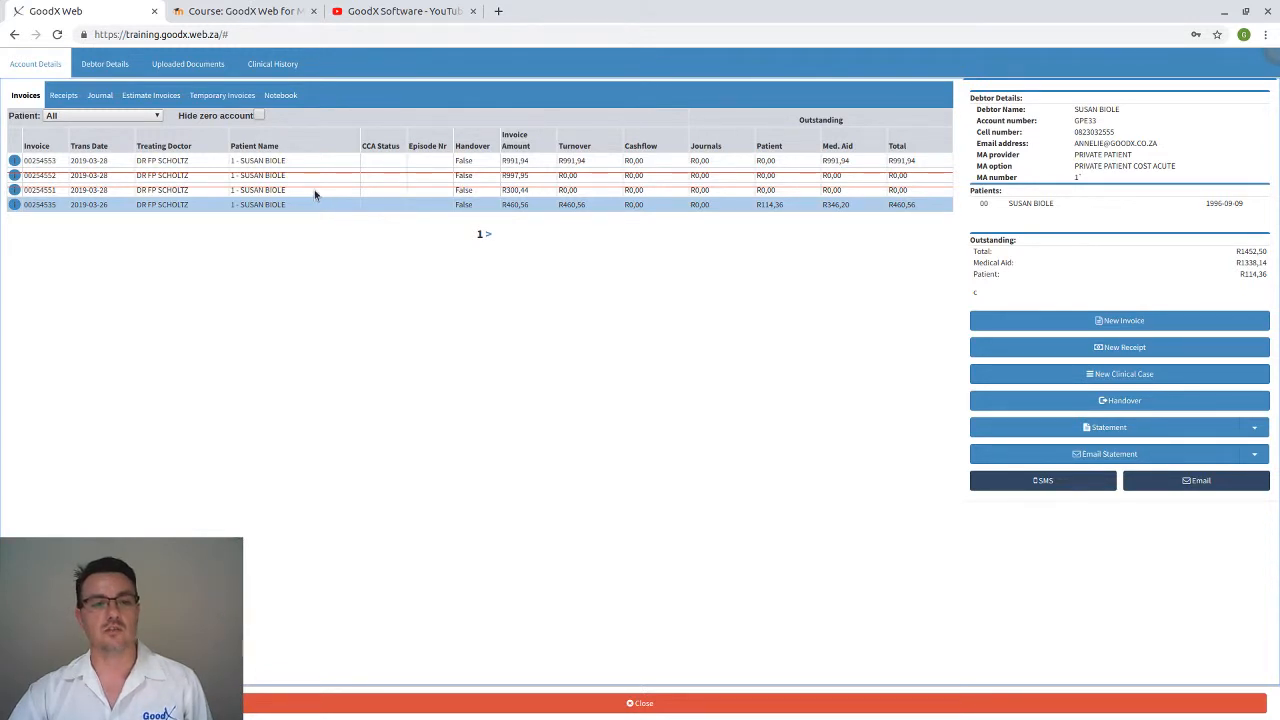
click(315, 192)
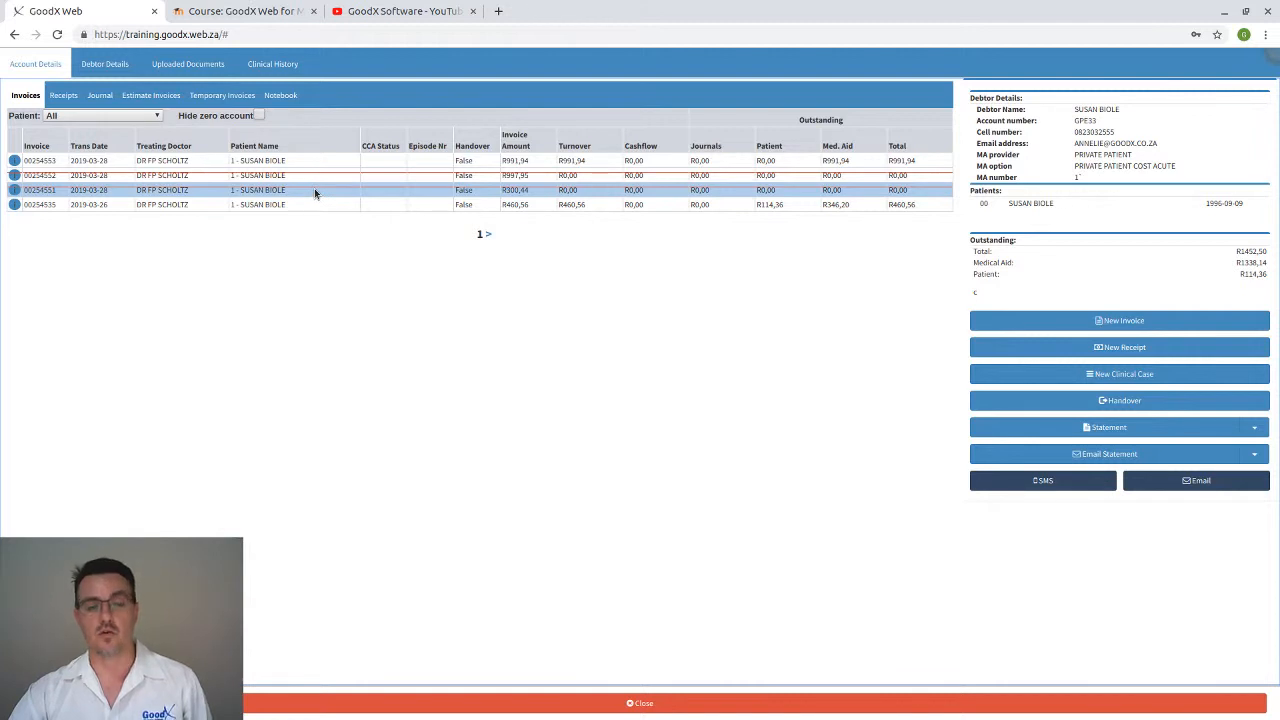
click(313, 176)
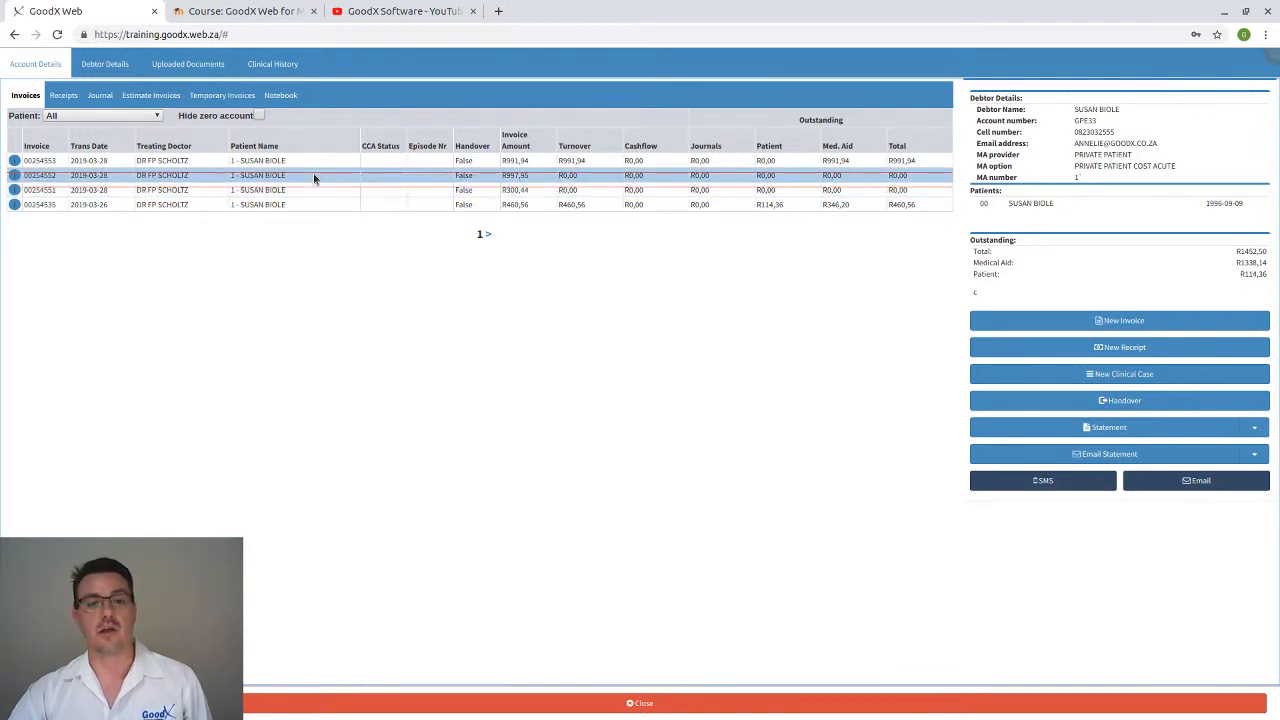
click(313, 176)
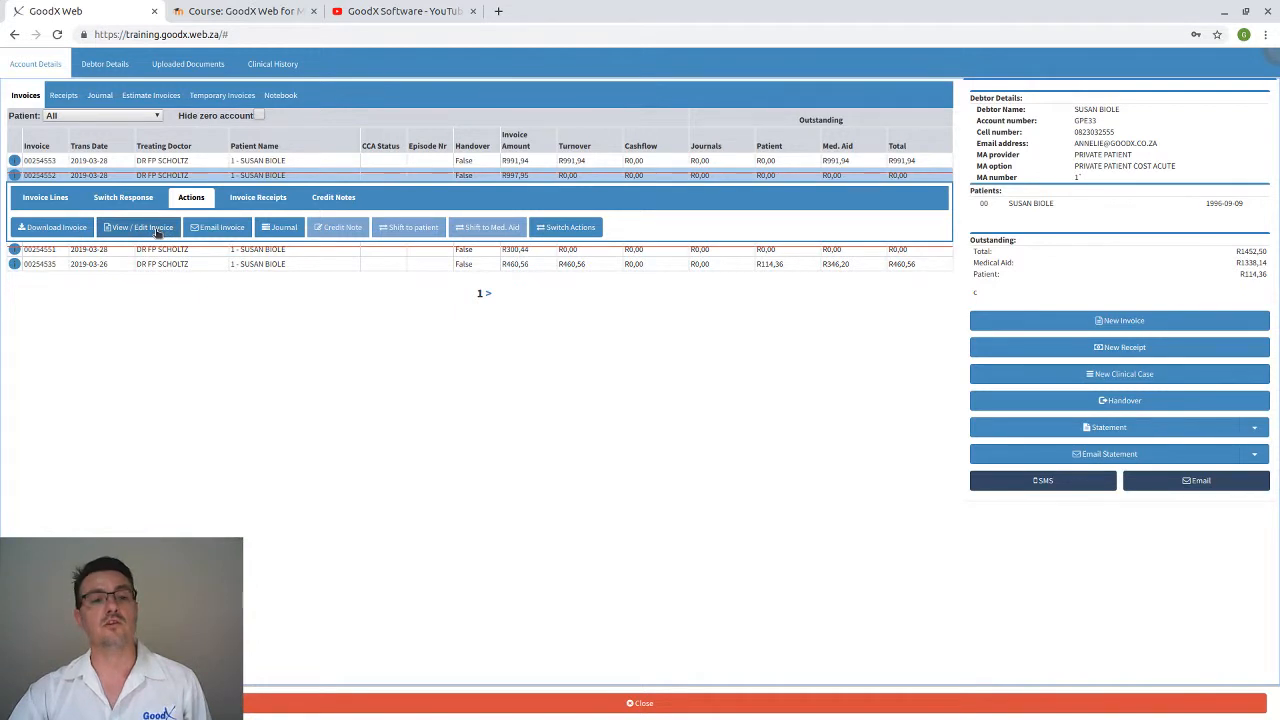
click(508, 176)
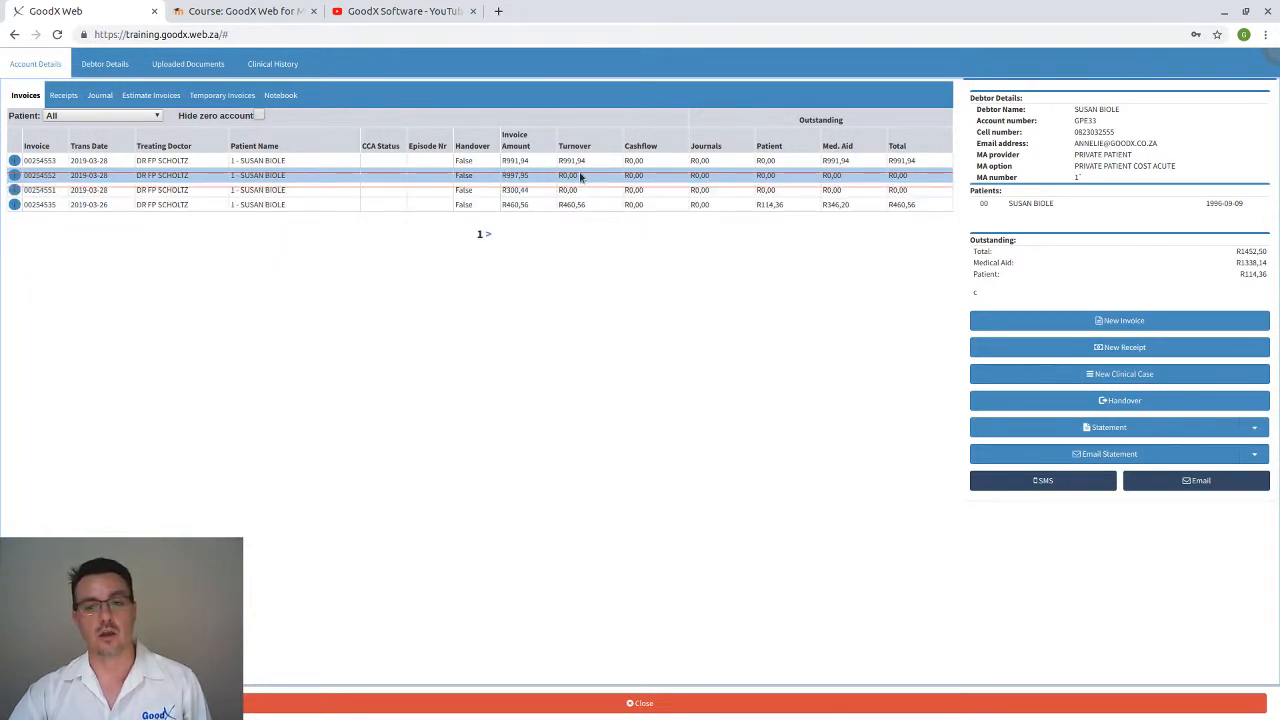
Review the invoice lines of the newly posted replacement invoice, and collapse its details
click(532, 163)
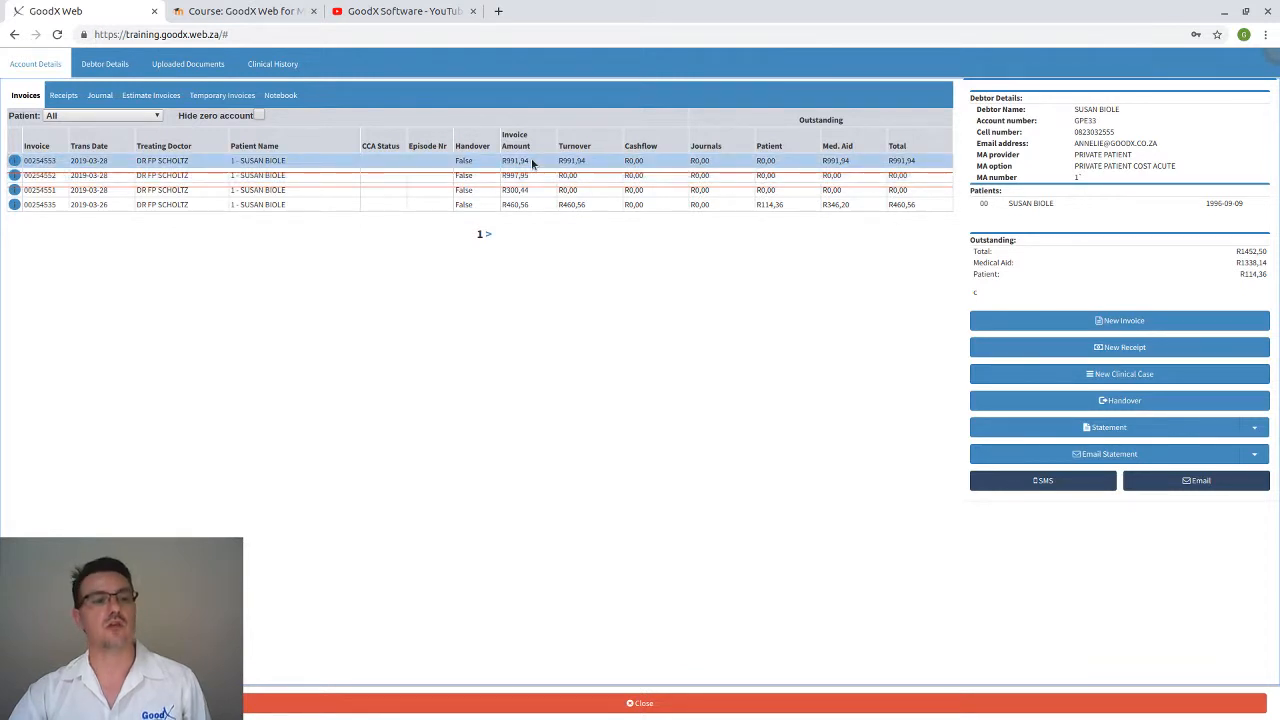
click(532, 163)
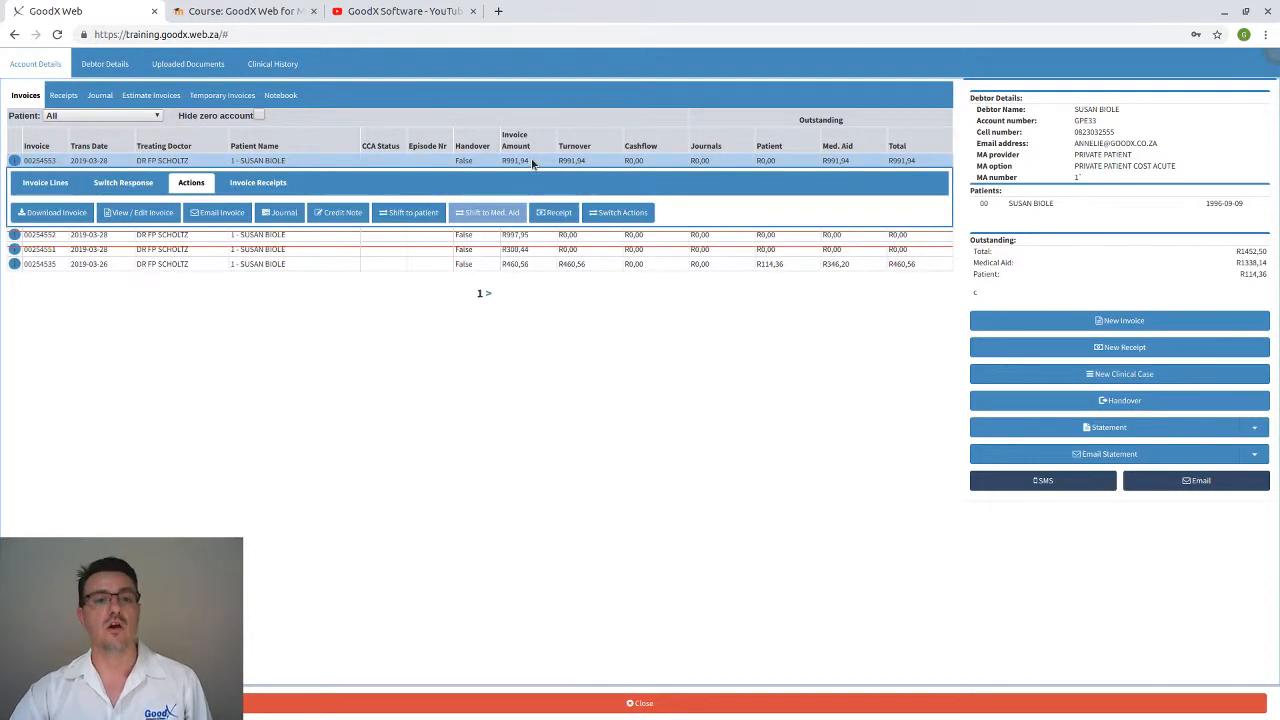
click(68, 185)
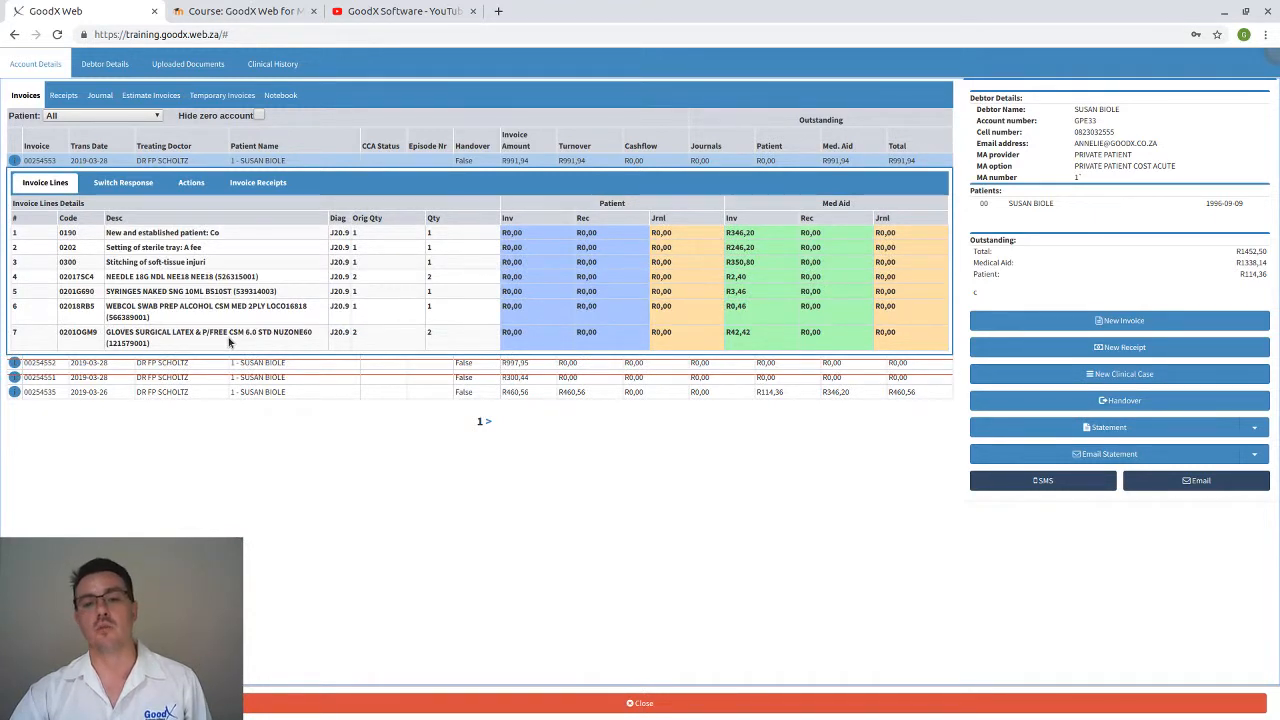
click(298, 163)
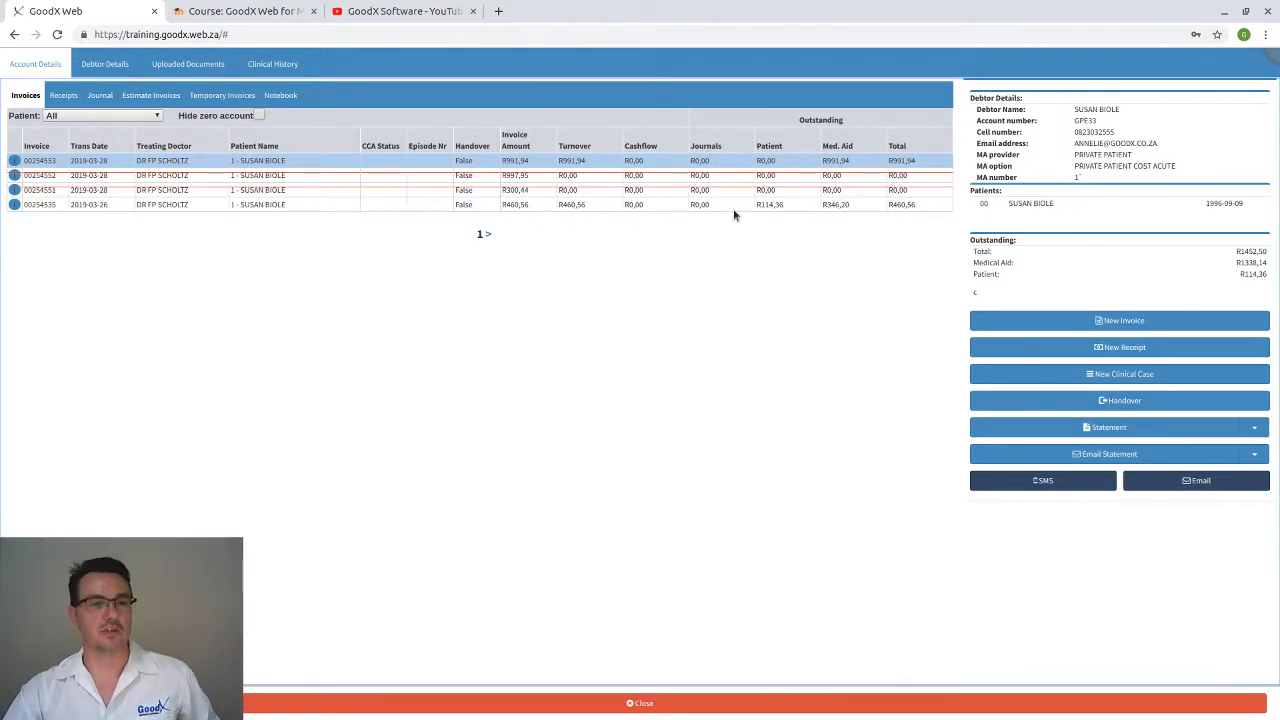
Look through the debtor's receipts, journals and notebook, return to the invoices, and close the account details
click(64, 96)
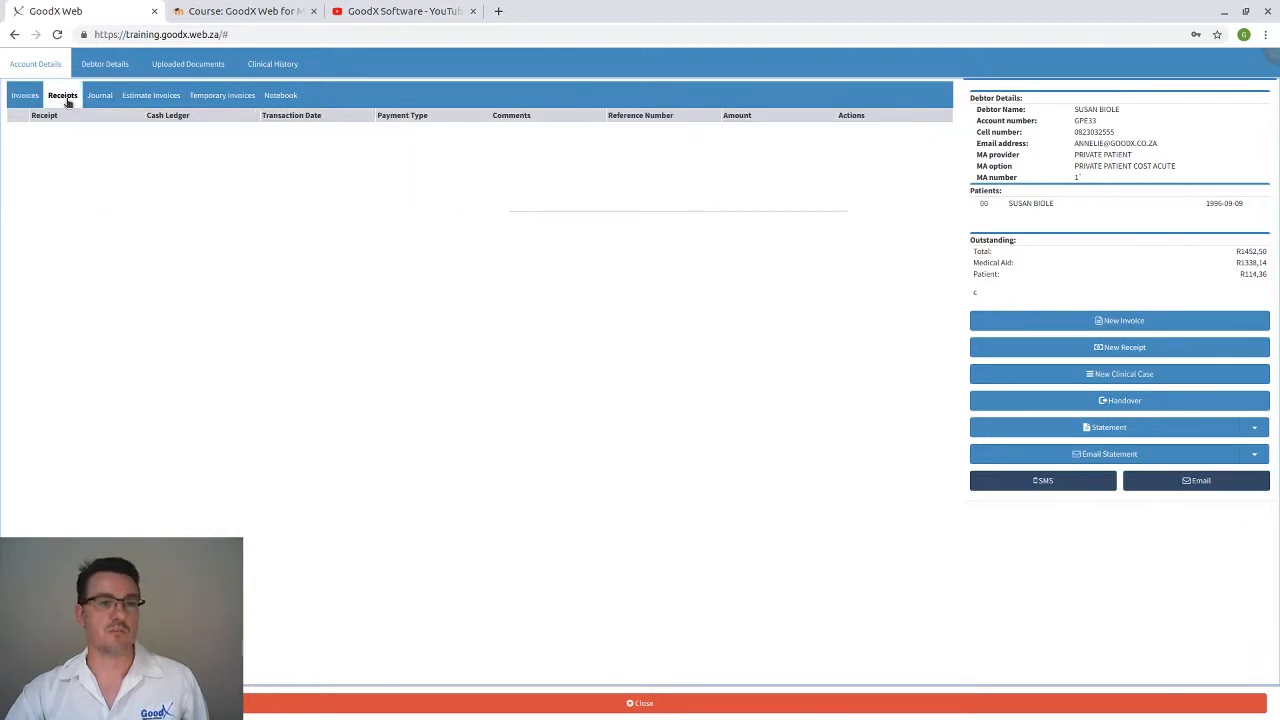
click(100, 100)
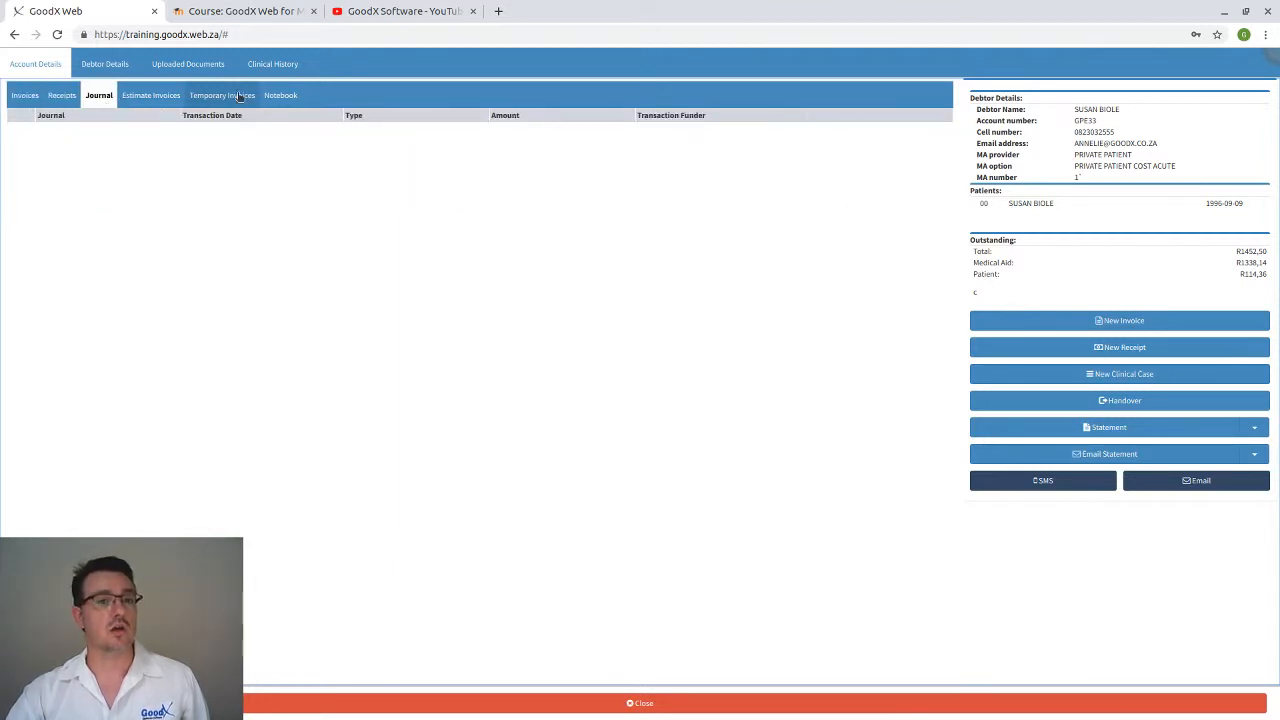
click(274, 101)
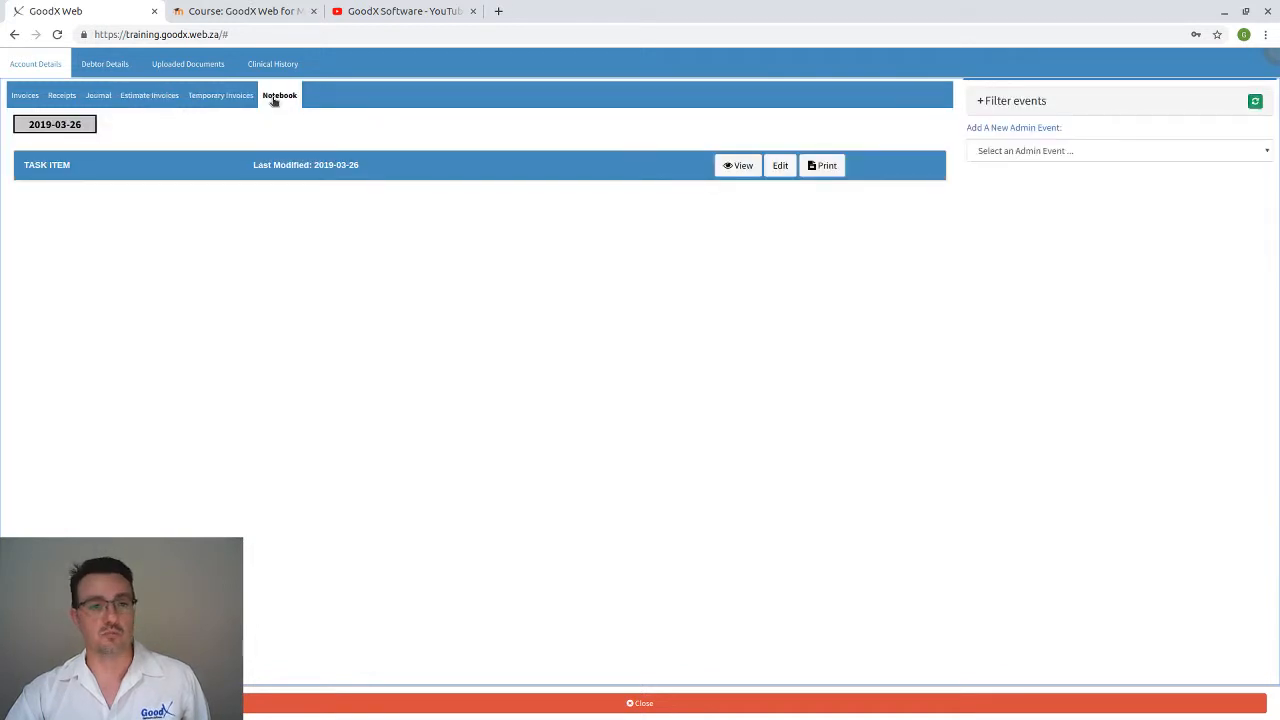
click(22, 99)
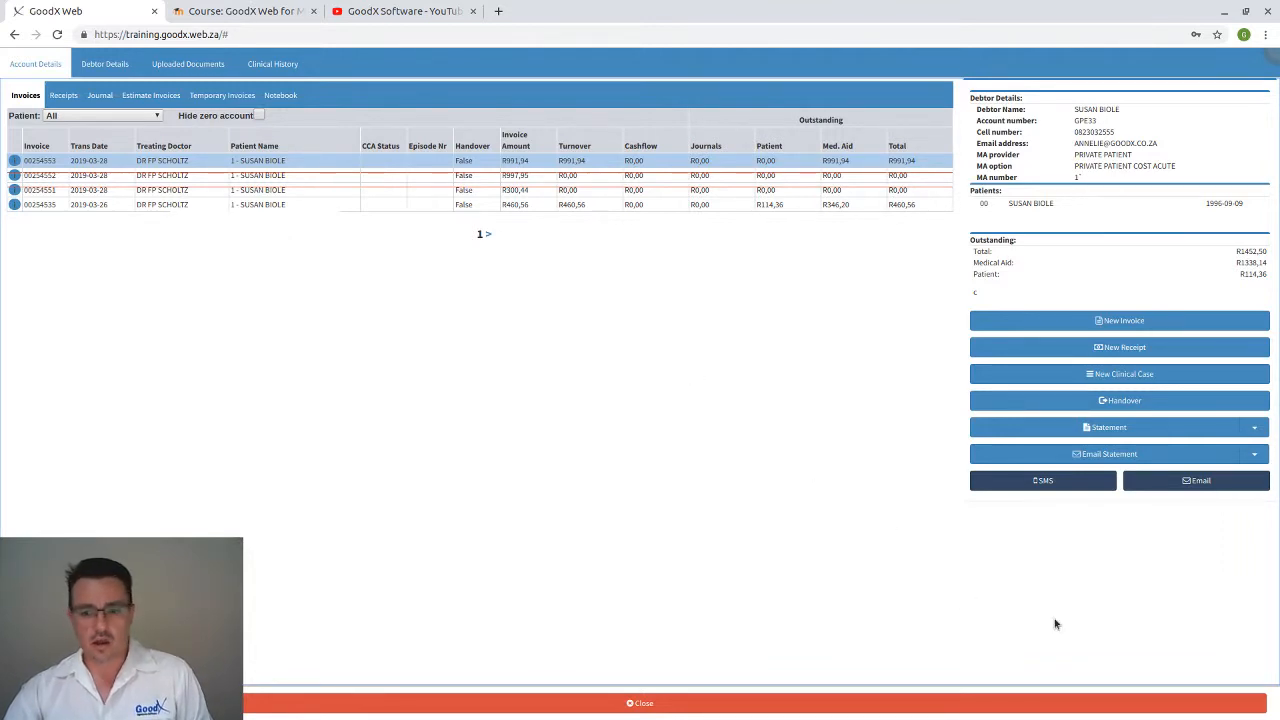
click(811, 704)
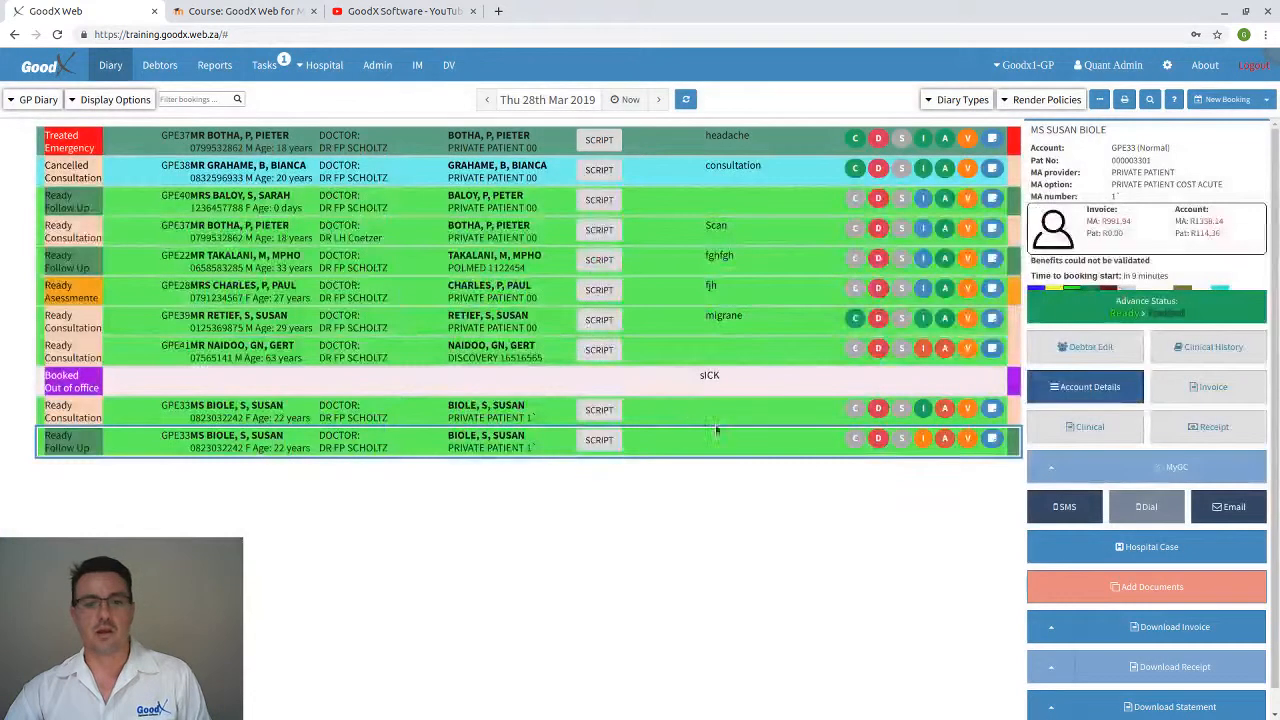
Open the follow-up booking's invoice to check its lines and save options, and close it with Save and Close
click(1208, 386)
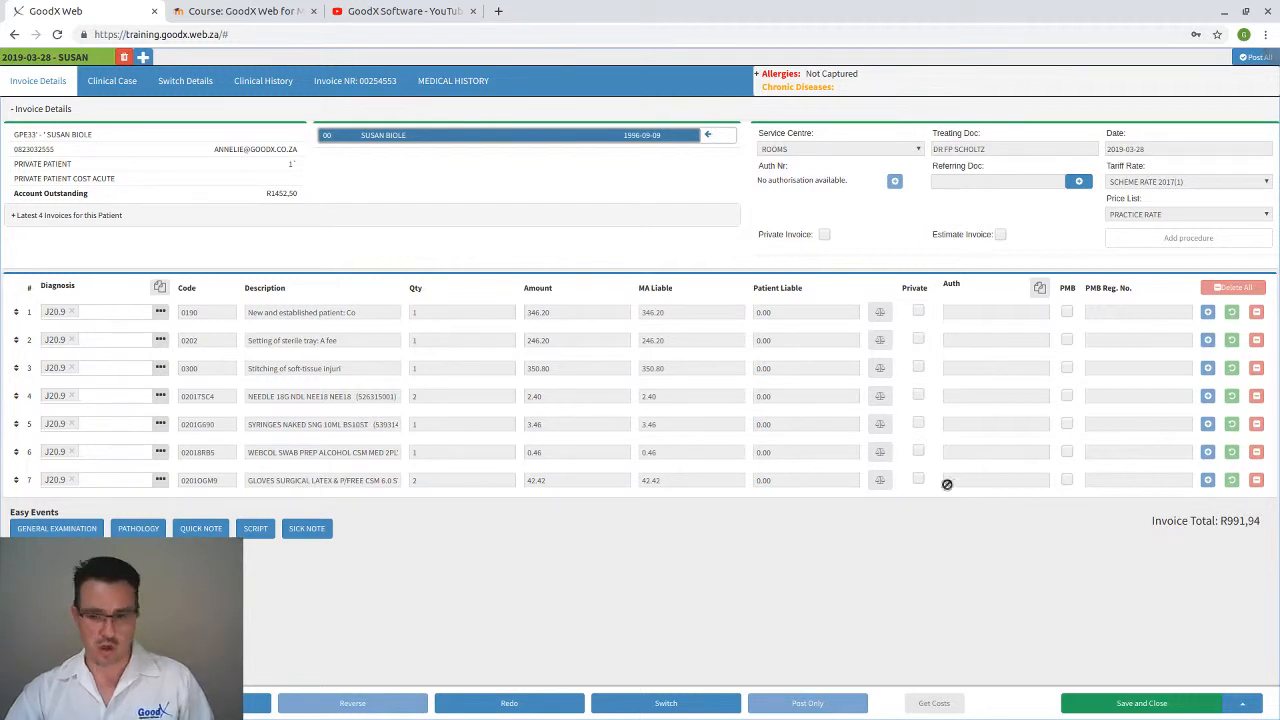
click(1241, 706)
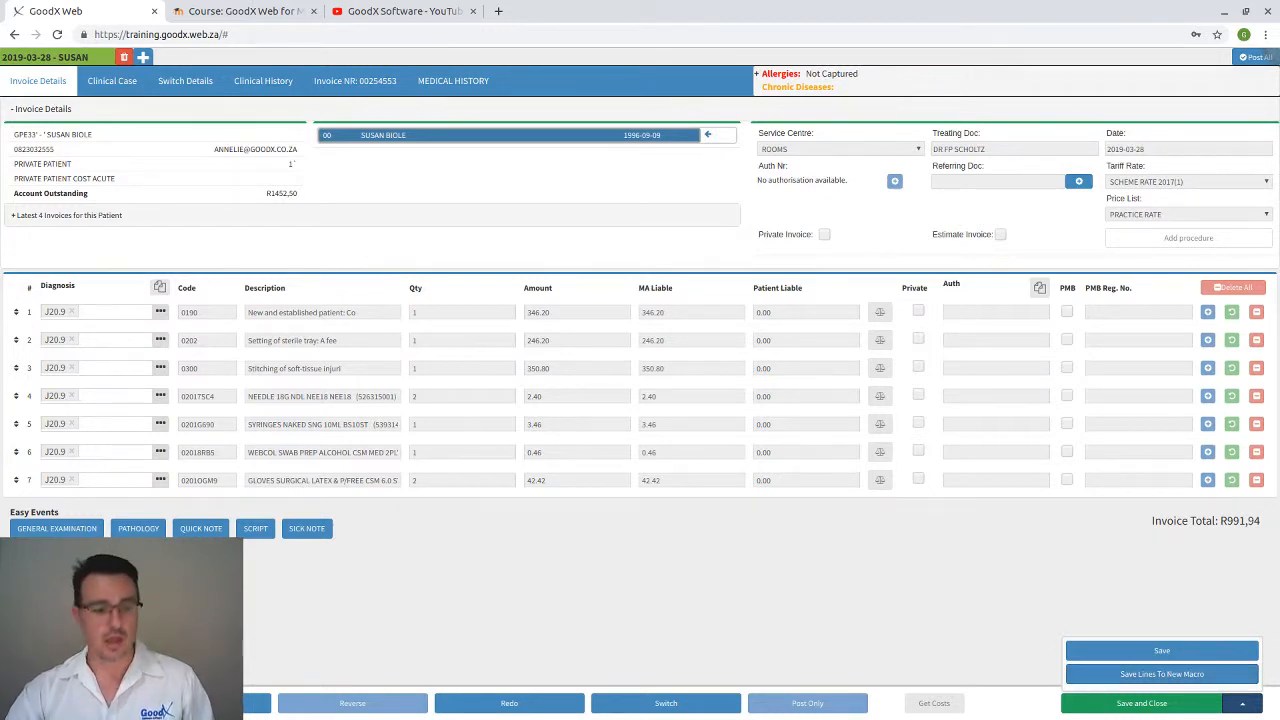
click(1152, 704)
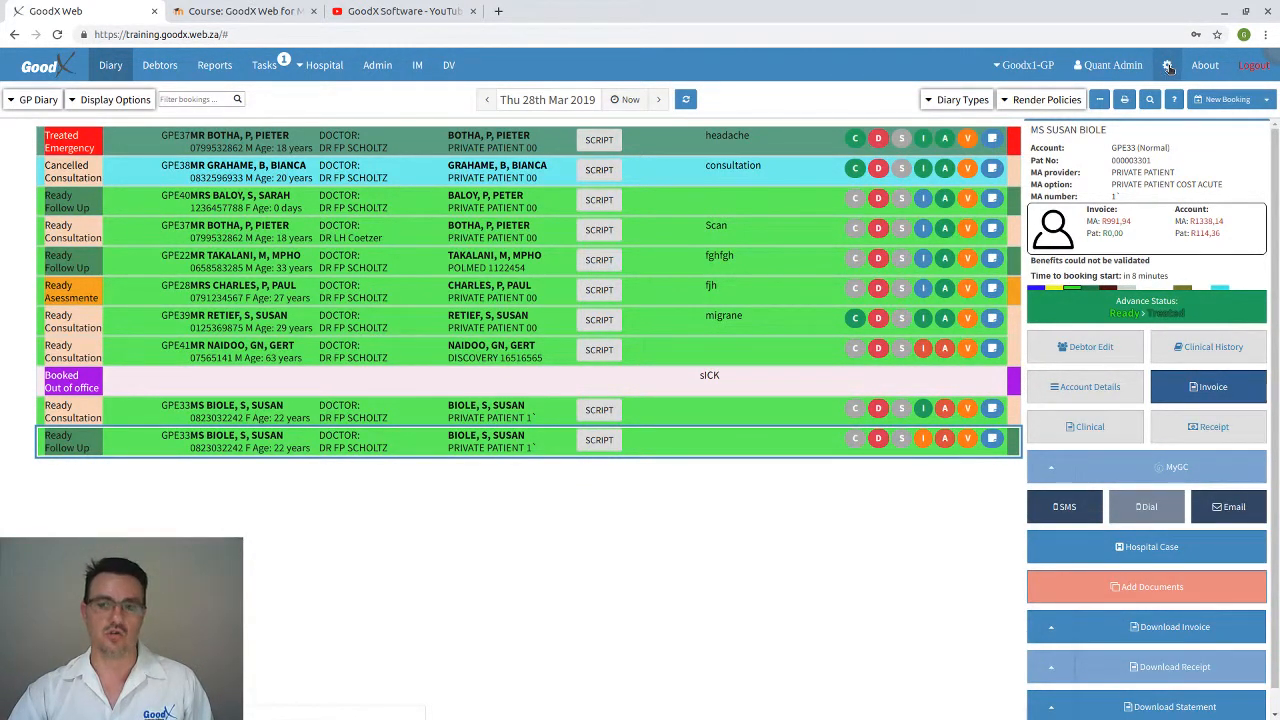
Open the Billing Settings and look through the list of billing code macros under Macro Settings
click(1168, 66)
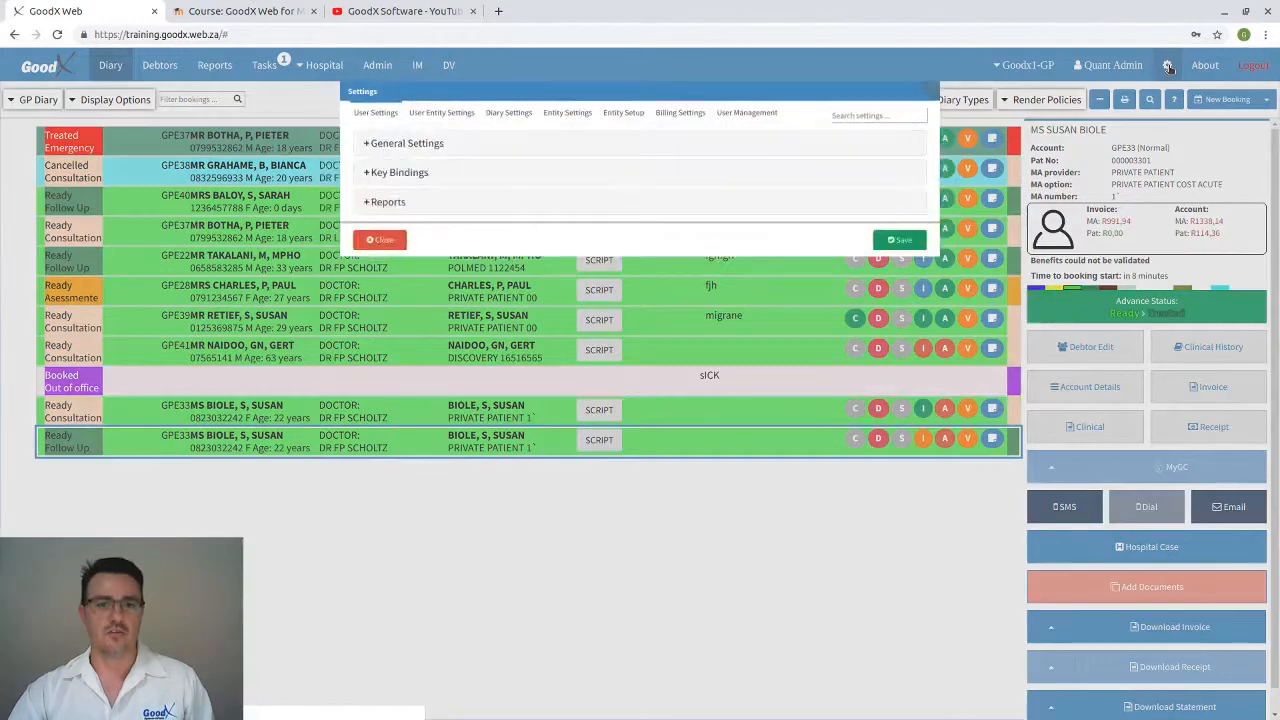
click(701, 116)
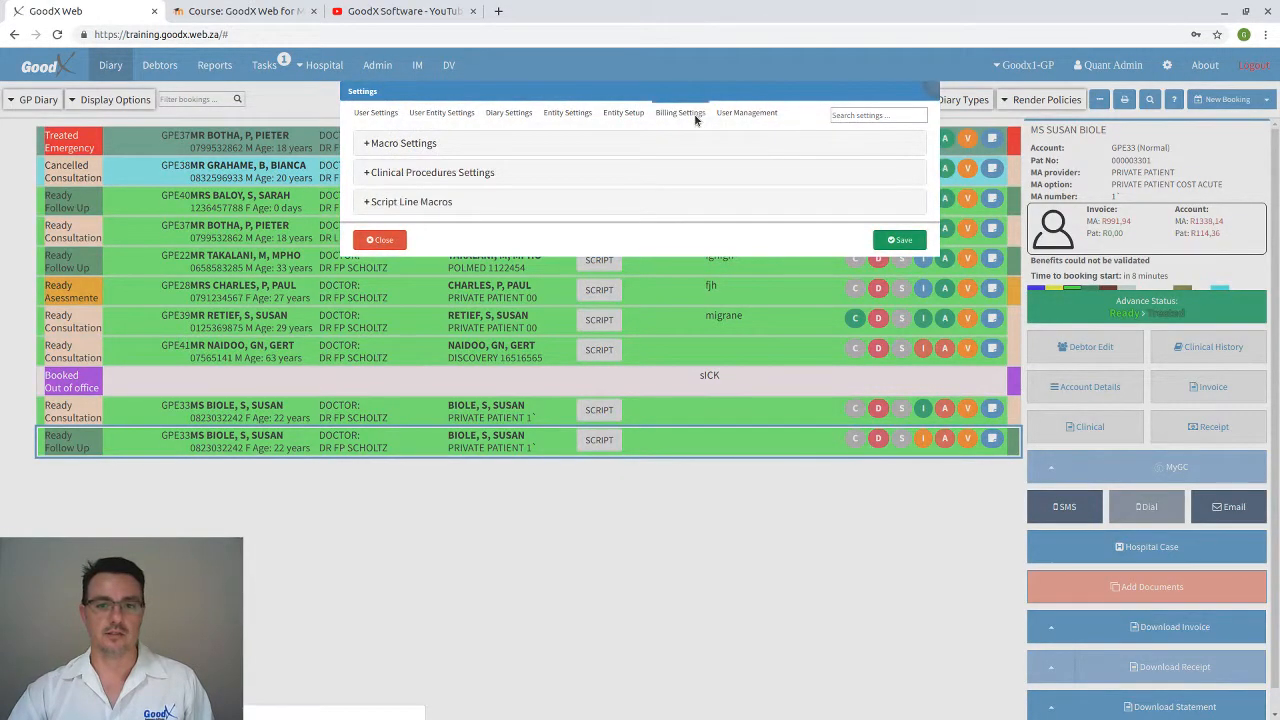
click(366, 145)
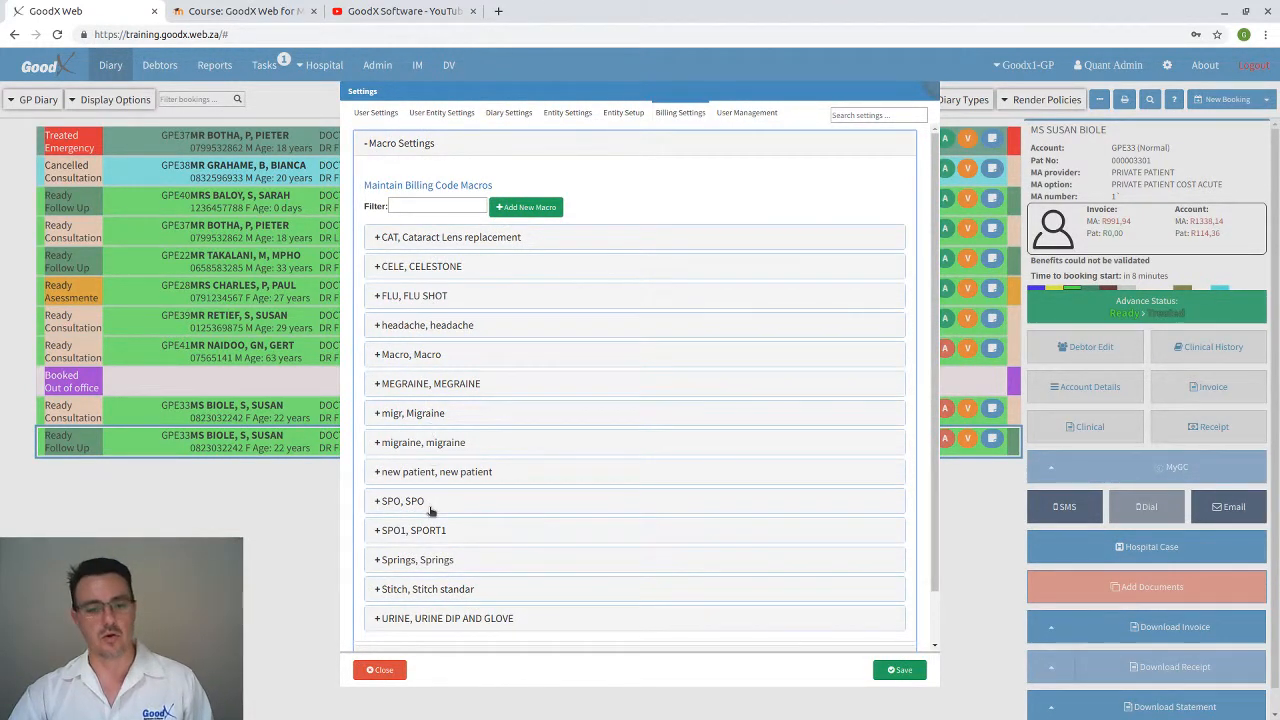
scroll(447, 495, down, 2)
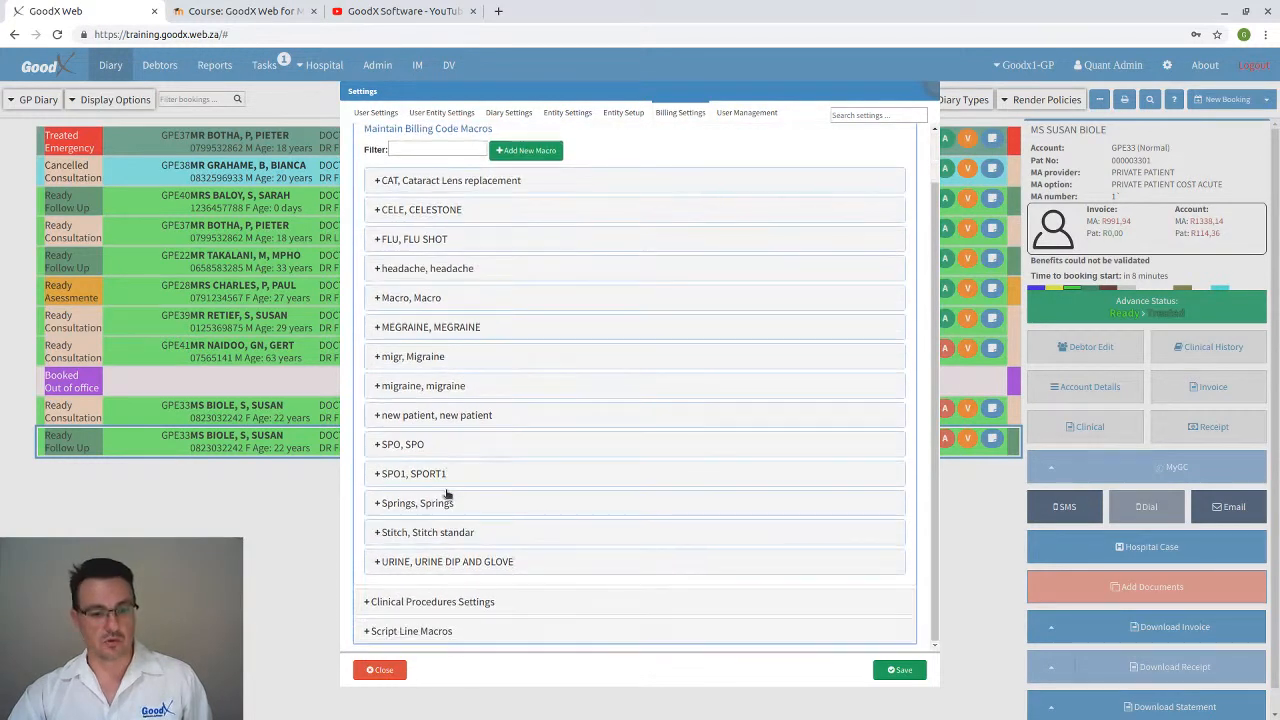
Review the billing items of the Stitch macro, collapse it, and exit the settings without saving
click(379, 535)
scroll(450, 450, down, 5)
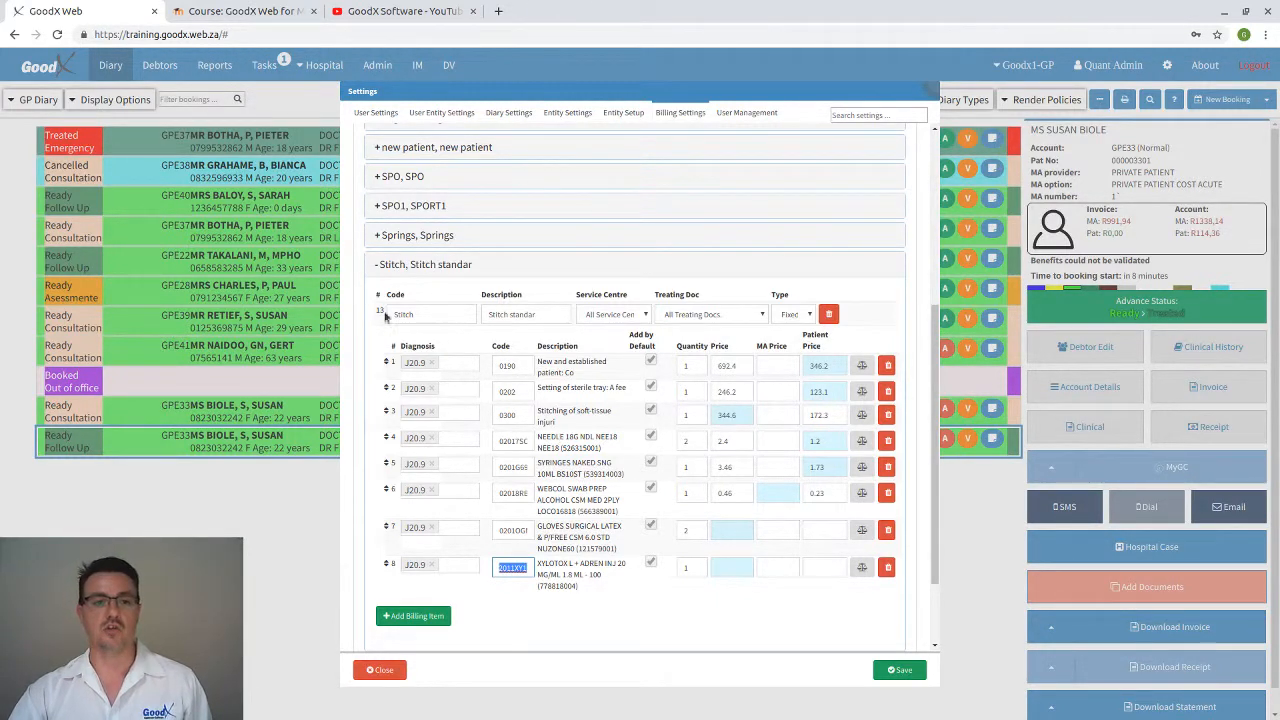
click(385, 266)
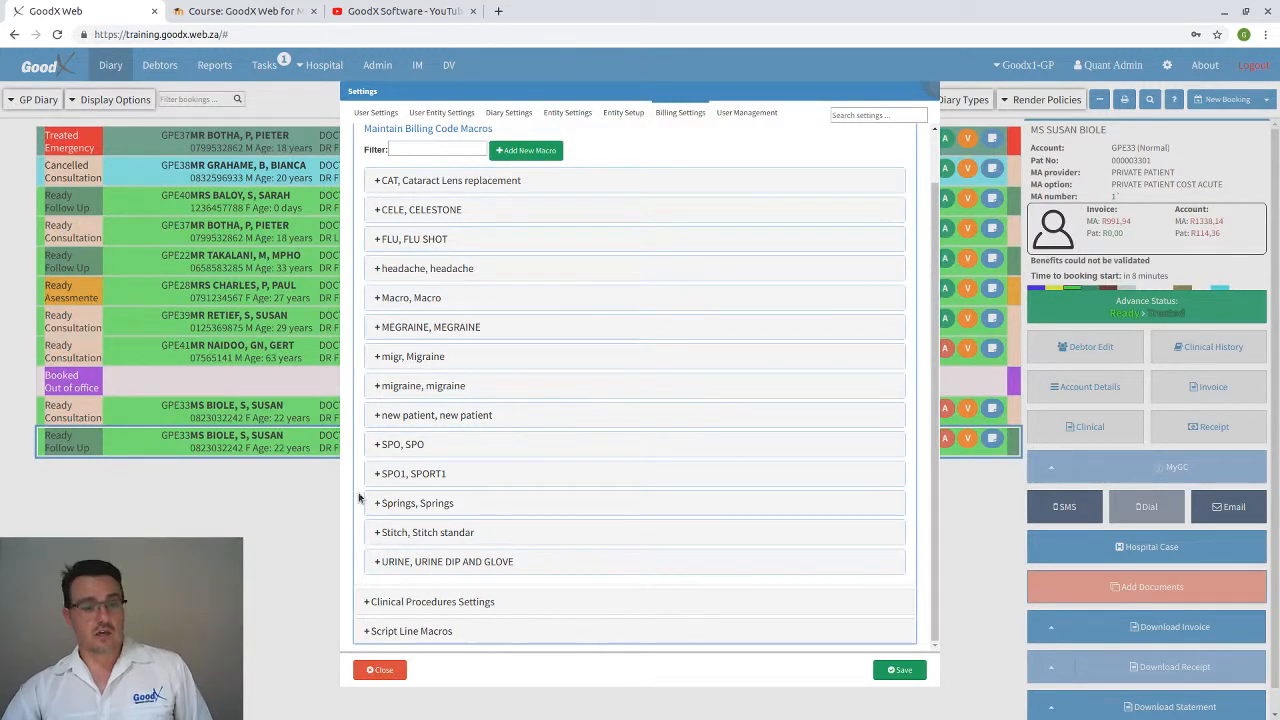
click(380, 679)
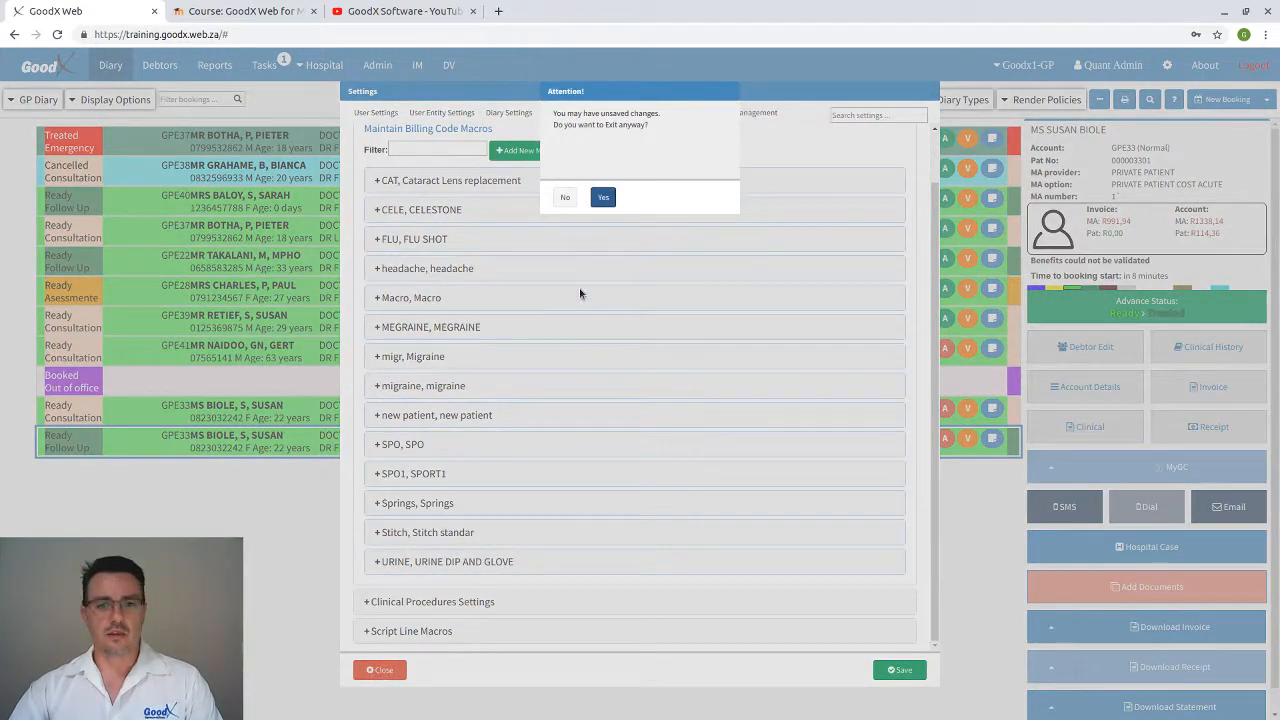
click(603, 197)
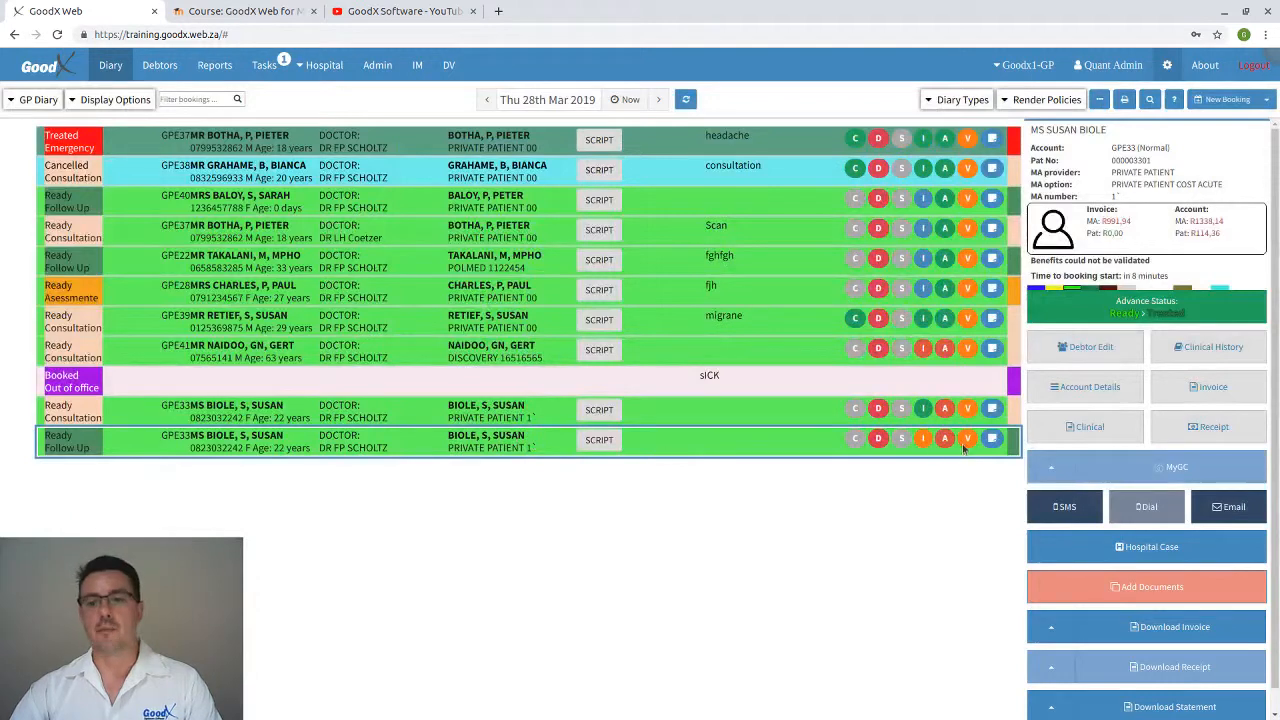
Check the follow-up booking's details and close them, then open the newest invoice from the debtor's account details for viewing or editing
double_click(816, 443)
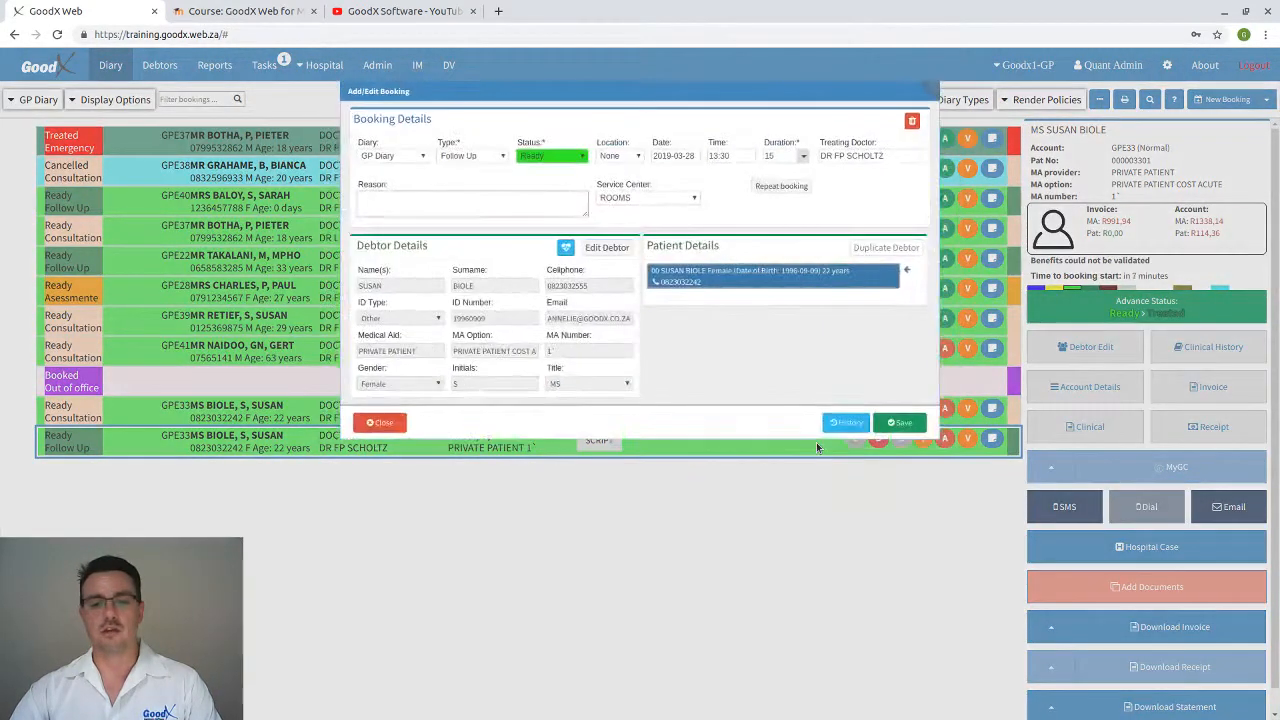
click(380, 422)
click(1077, 386)
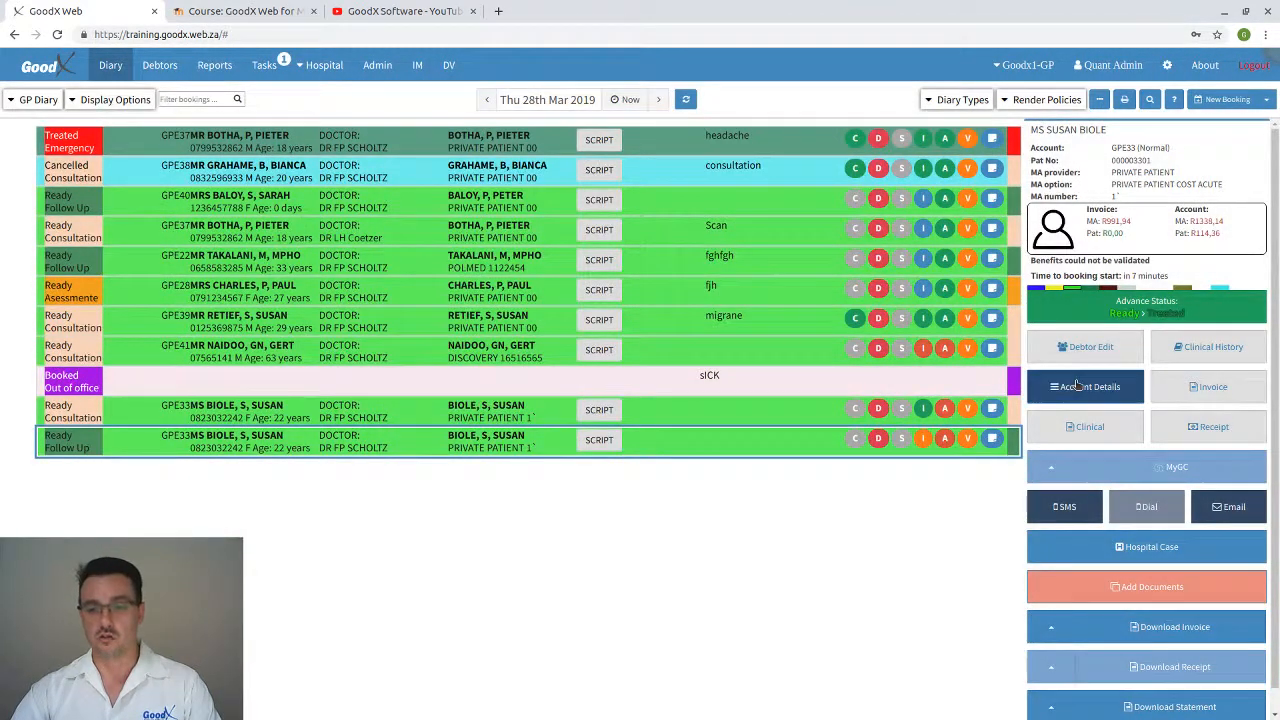
click(281, 162)
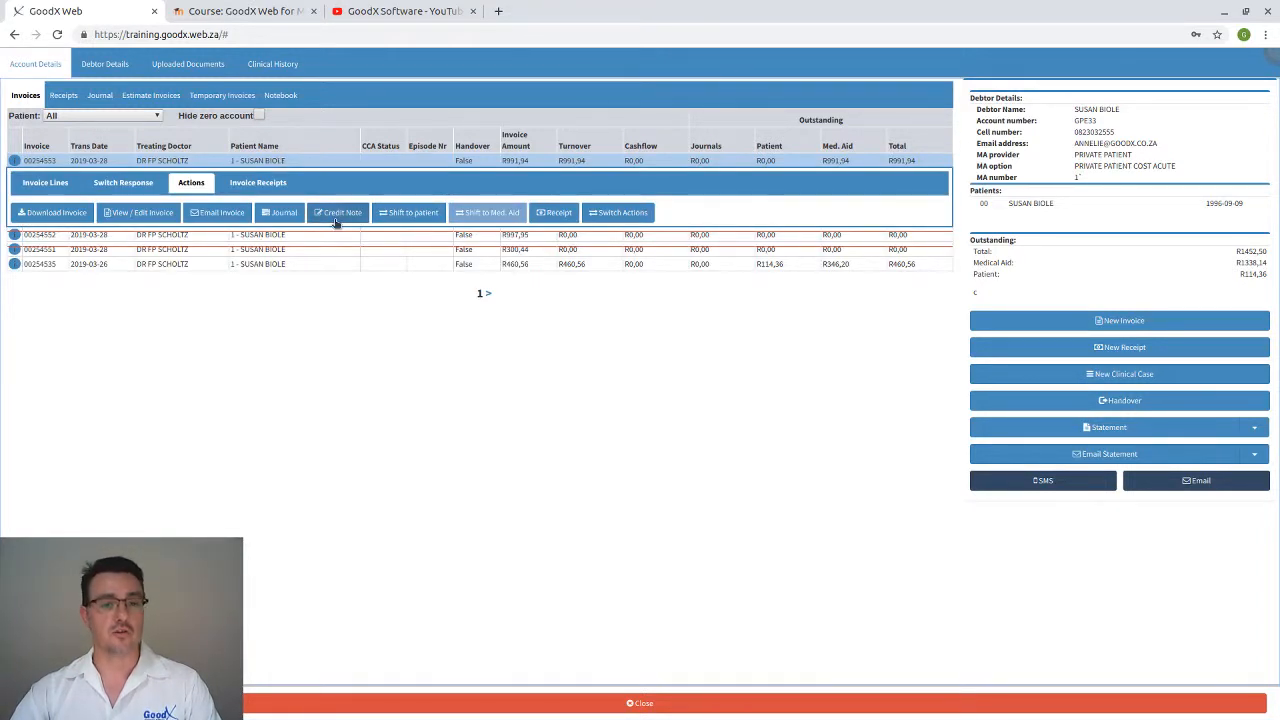
click(147, 222)
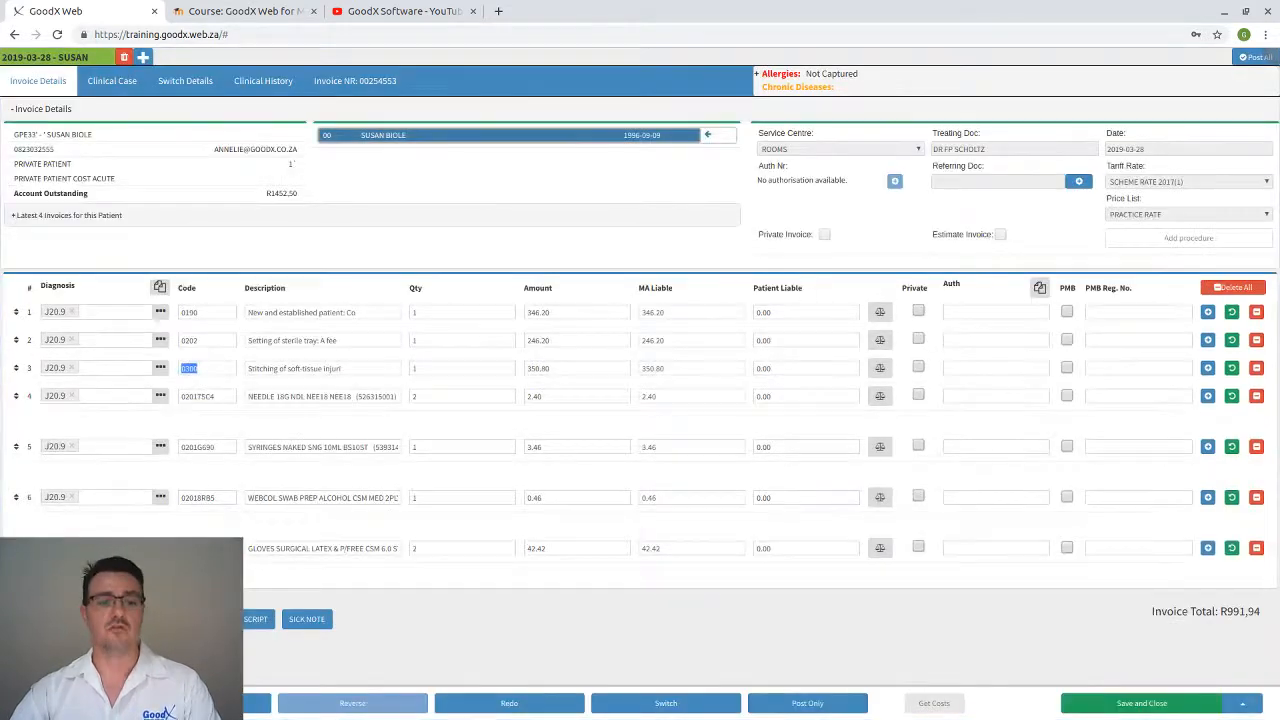